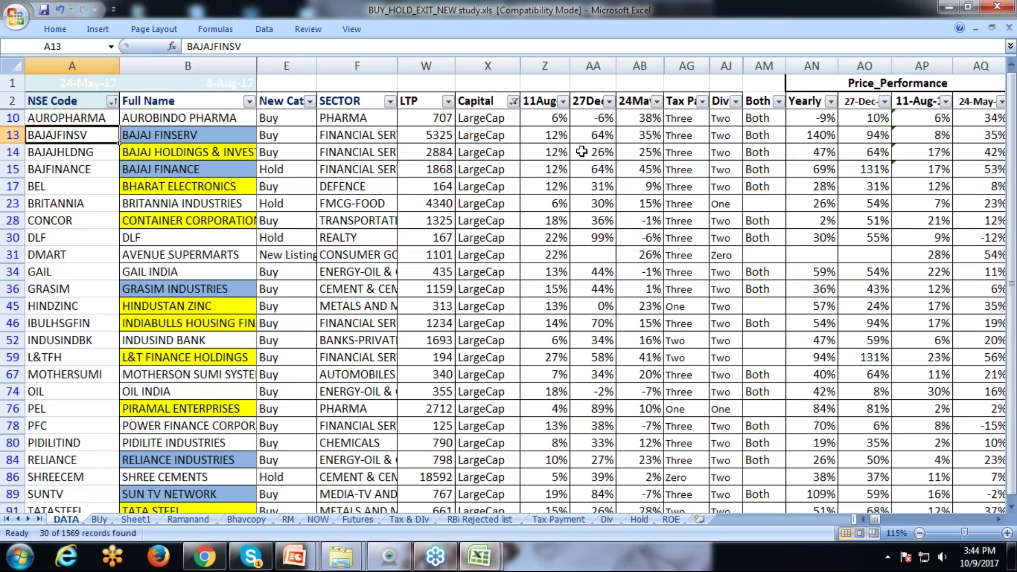
- Zoom the sheet out to 100% and hide the price performance columns AO to AQ
scroll(582, 152, "down", 1)
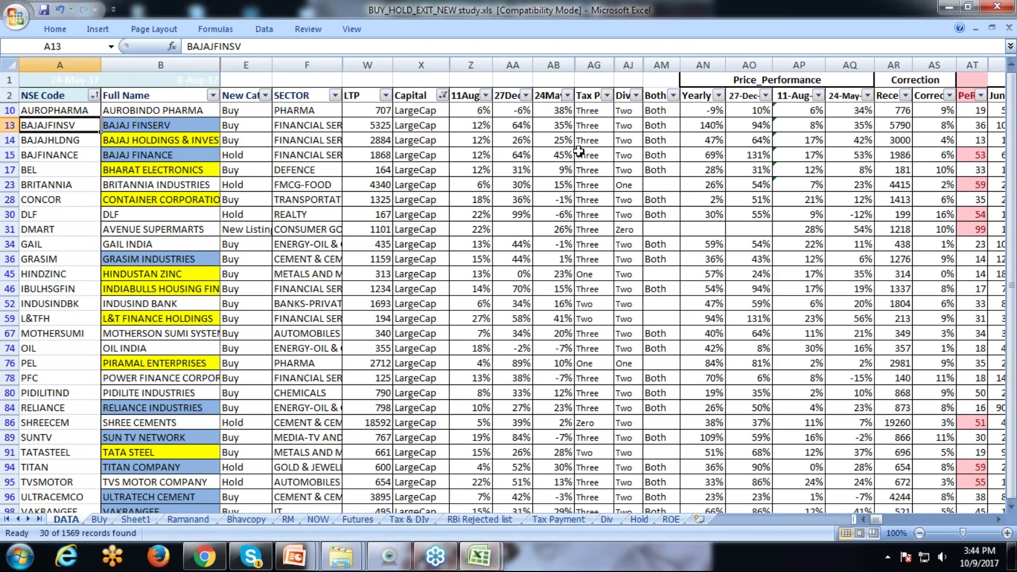
left_click(749, 125)
left_click(759, 63)
left_click_drag(758, 63, 850, 64)
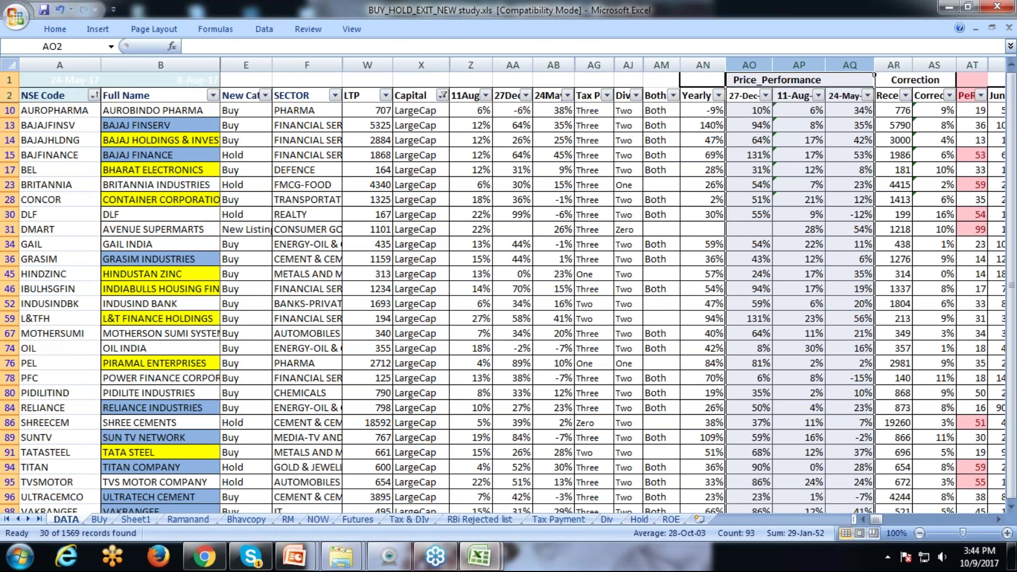
right_click(786, 153)
left_click(828, 335)
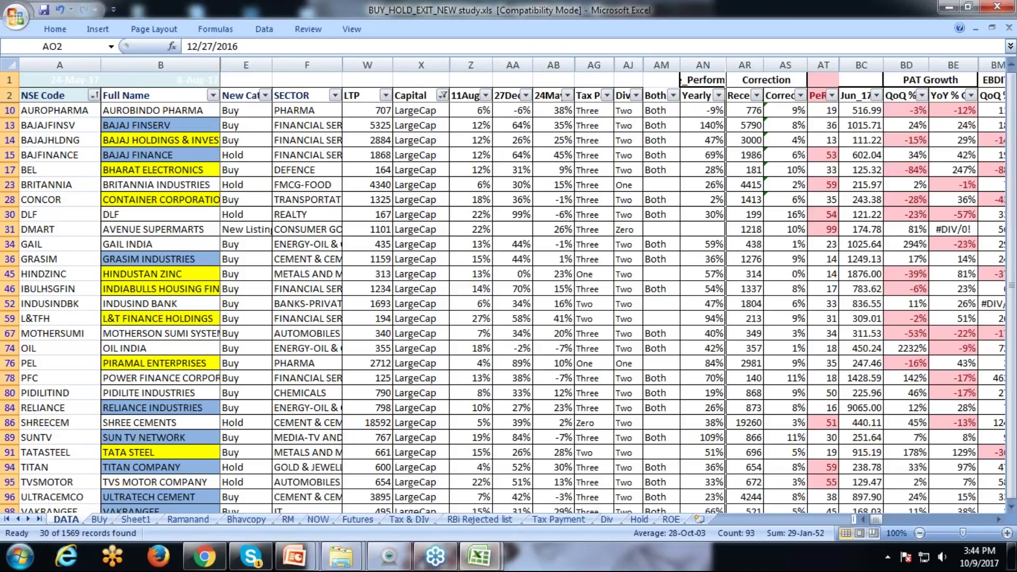
- Narrow the Full Name column B so more of the growth columns fit in view
left_click(795, 170)
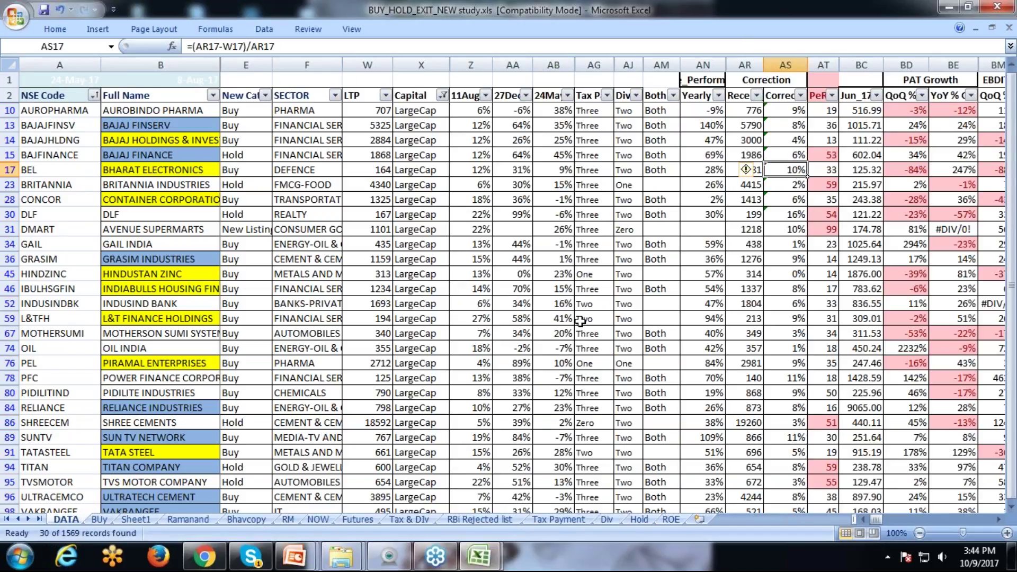
left_click(906, 125)
left_click(953, 125)
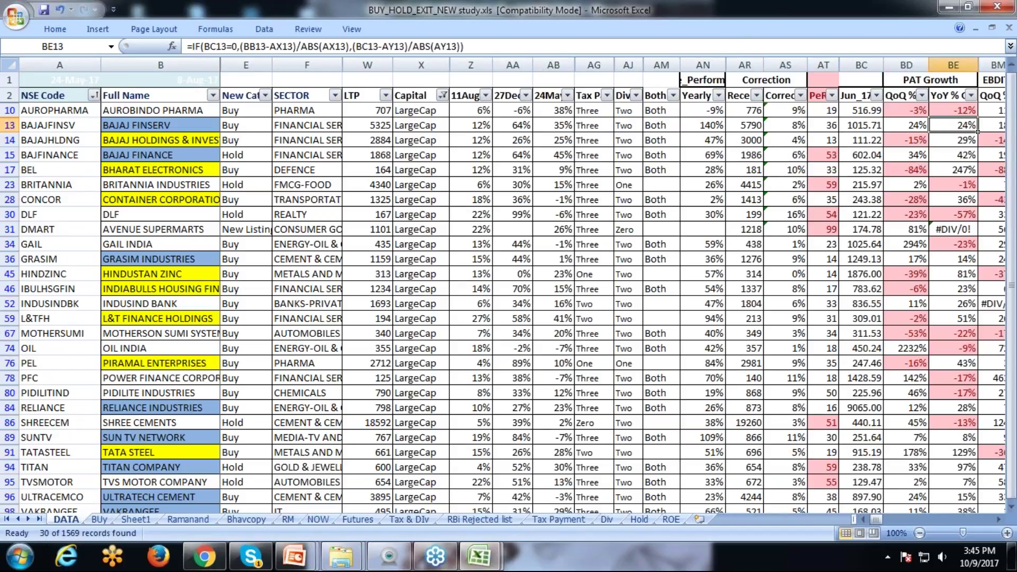
left_click(337, 62)
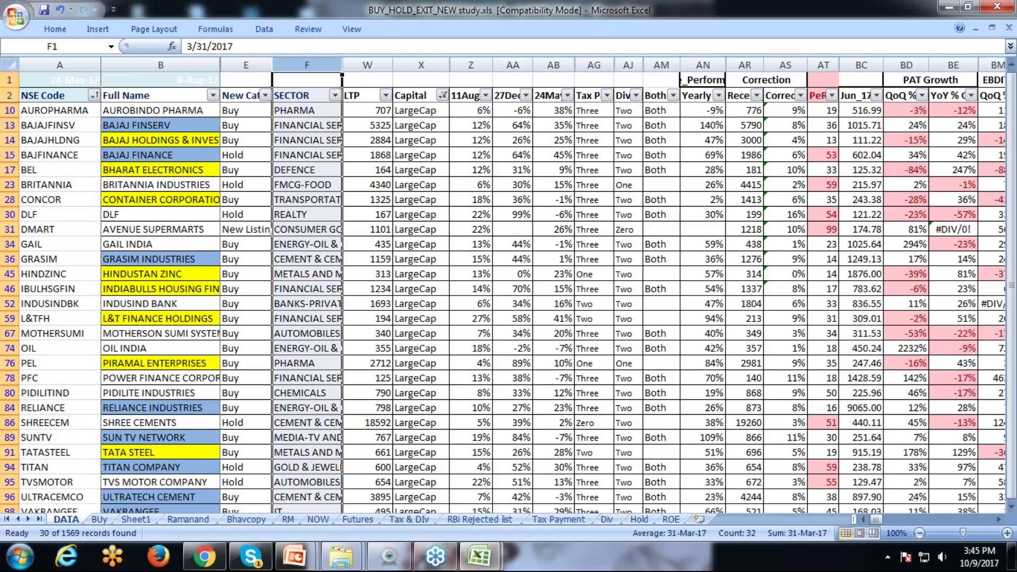
left_click_drag(219, 65, 191, 65)
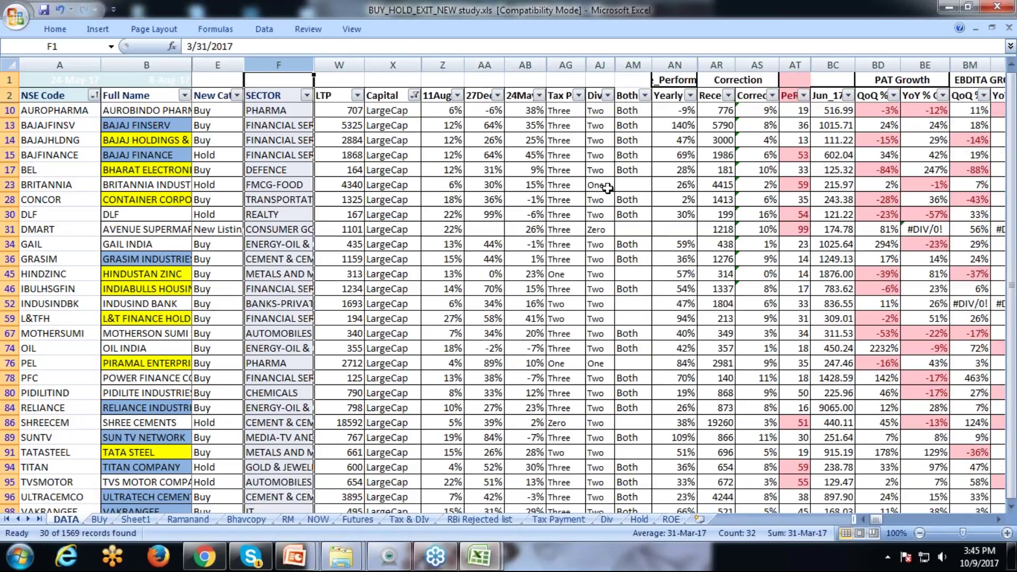
- Hide the columns AG to AN, covering tax payment, dividend, Both and yearly performance
left_click(607, 188)
left_click(485, 65)
left_click_drag(566, 65, 682, 69)
right_click(654, 68)
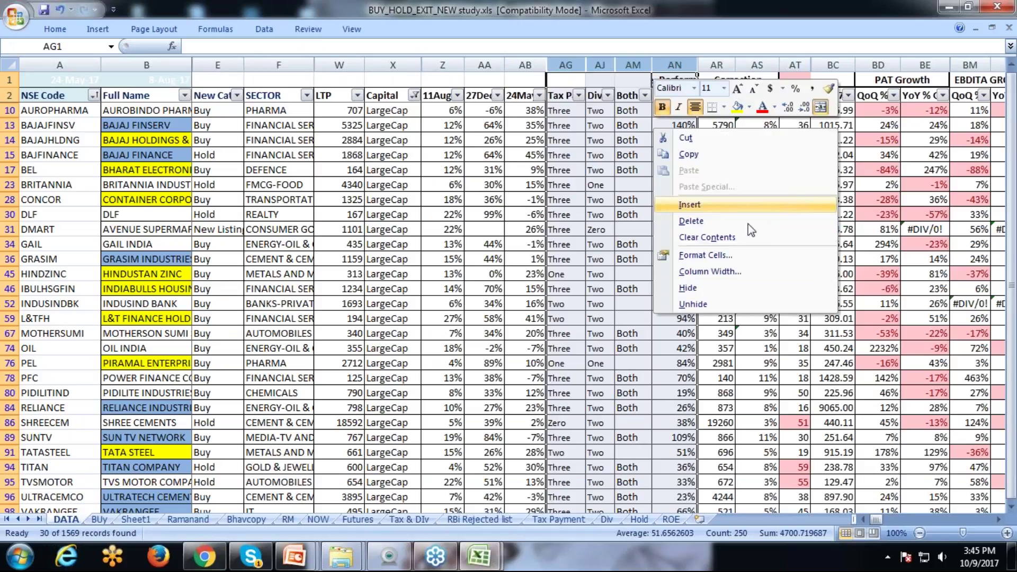
left_click(676, 292)
- Review the PAT growth, EBDITA growth and Both YoY columns for the first listed large-cap stocks
left_click(948, 144)
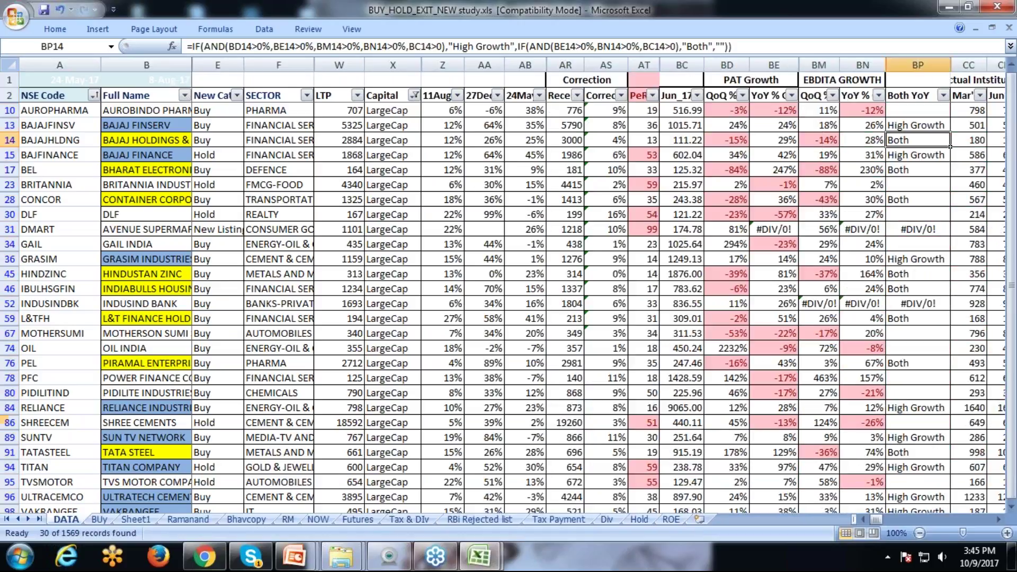
left_click(647, 110)
left_click(819, 169)
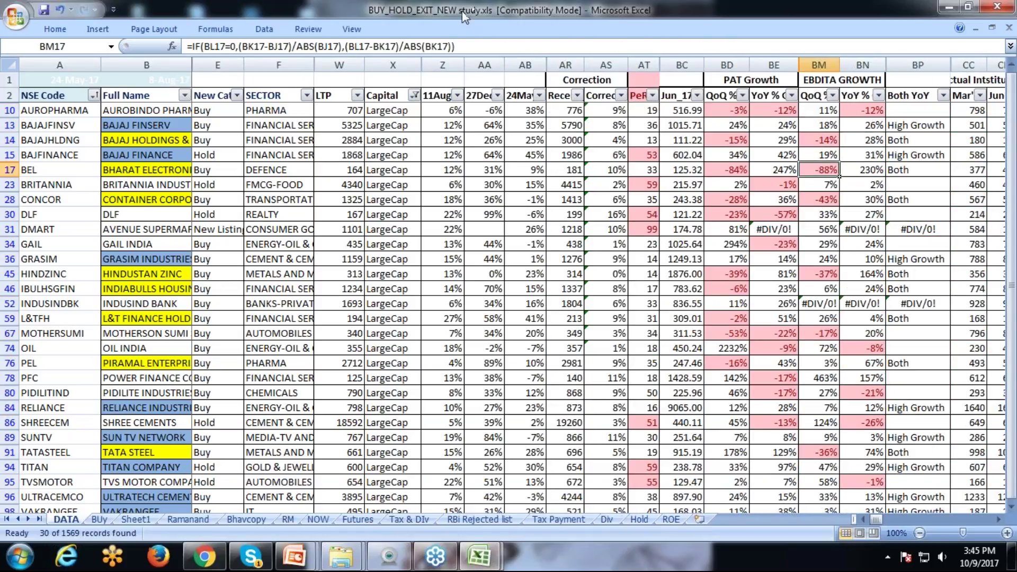
left_click(718, 179)
left_click(800, 126)
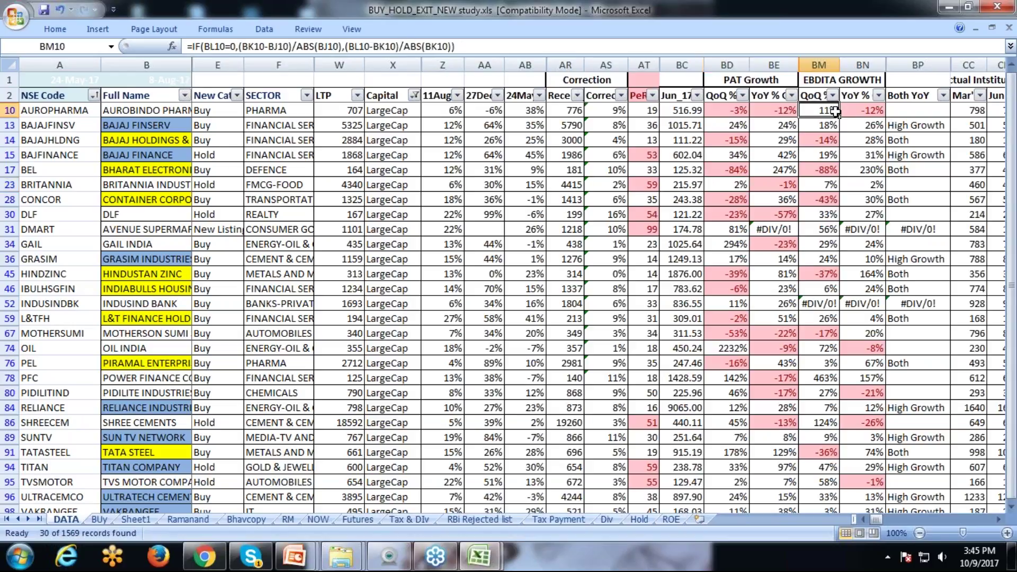
left_click(875, 137)
left_click(266, 106)
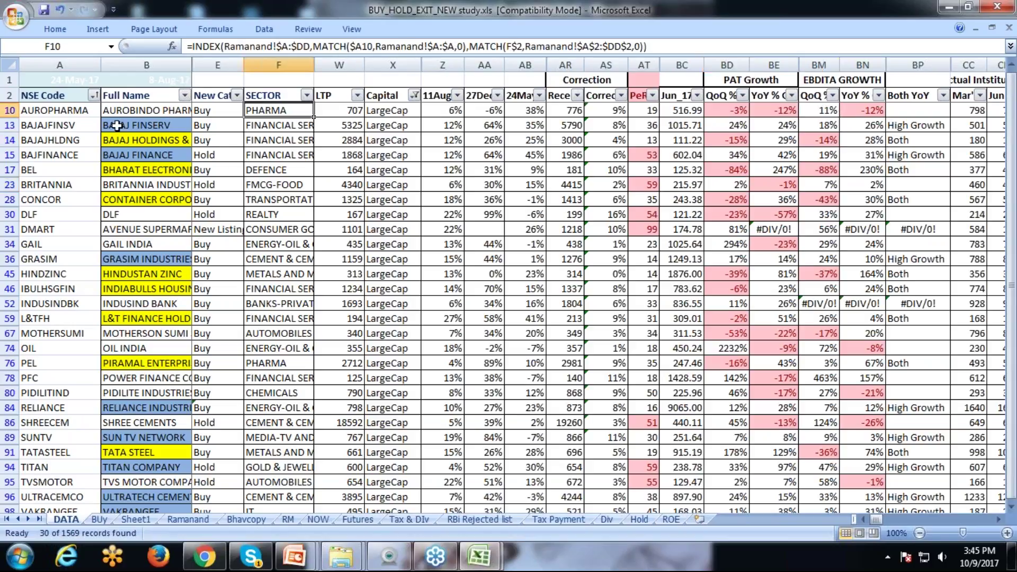
- Sort the large-cap stocks by the 11Aug-20sep performance column from largest to smallest
right_click(440, 115)
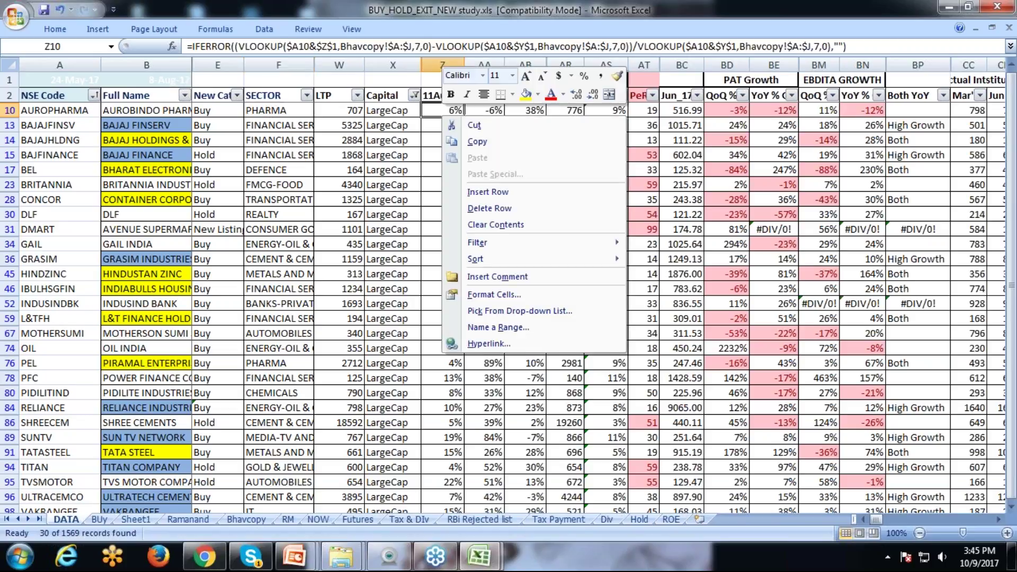
key("Escape")
left_click(456, 95)
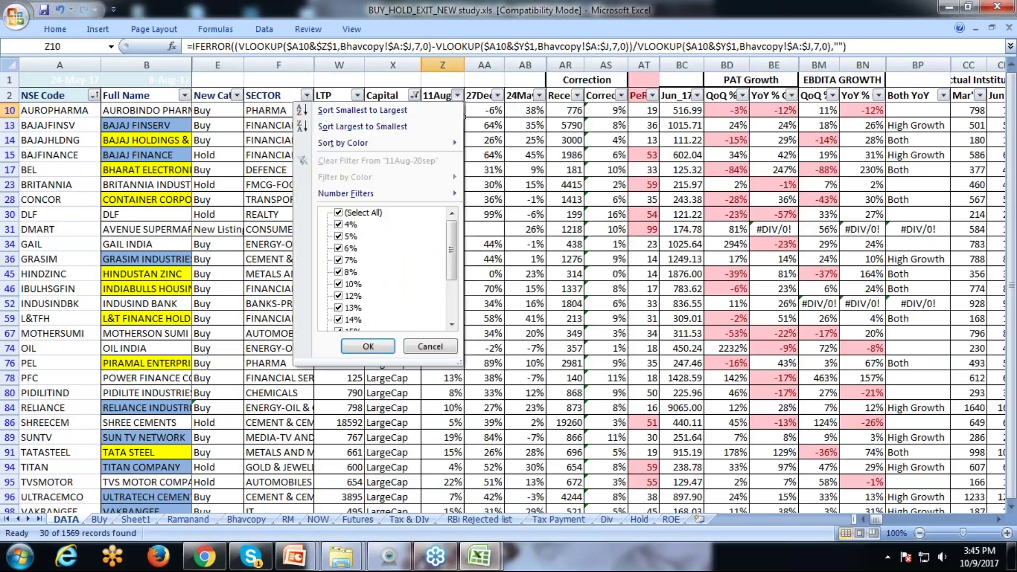
left_click(399, 127)
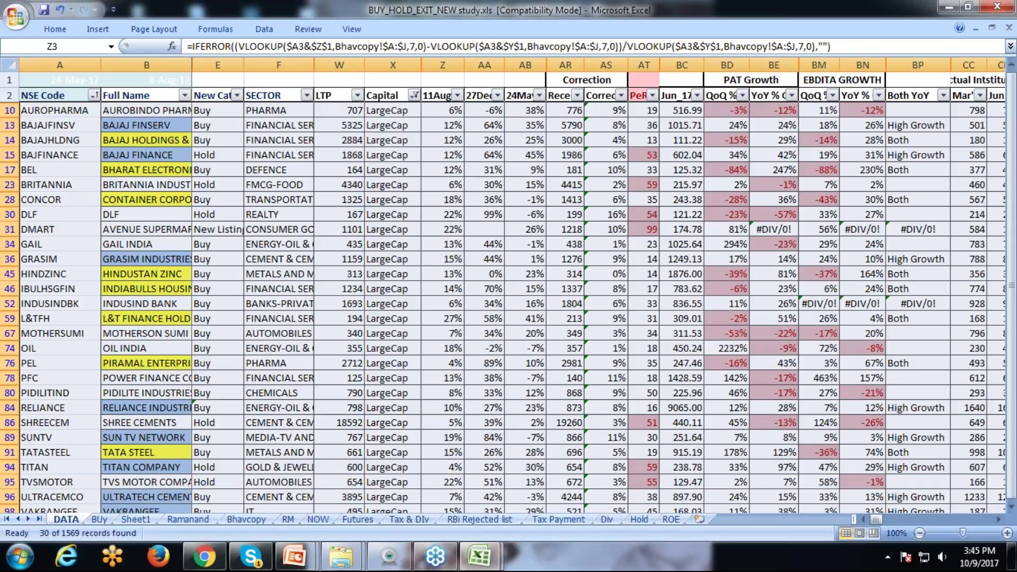
left_click(459, 128)
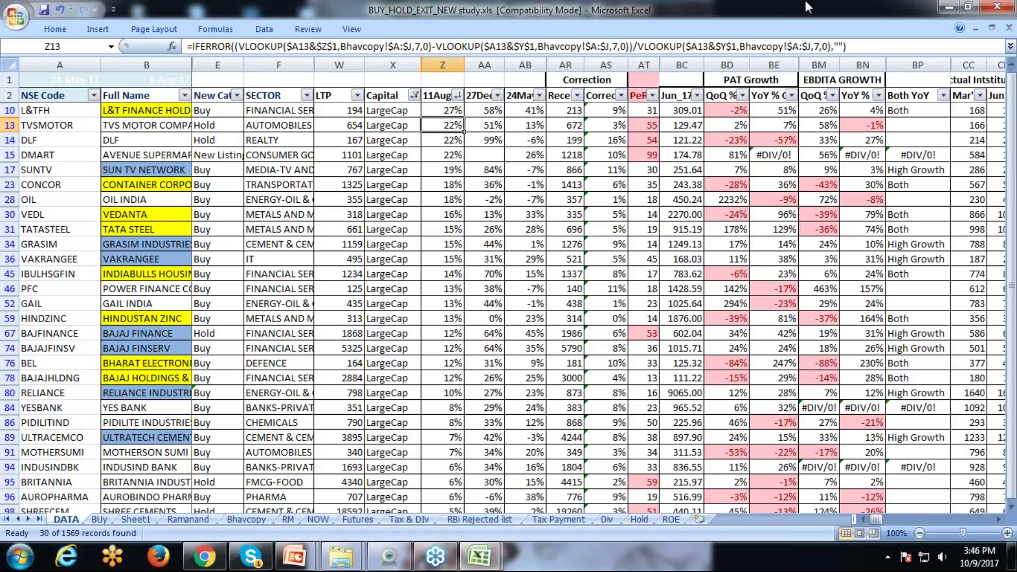
- Unhide all hidden columns between AB and AS
left_click(550, 129)
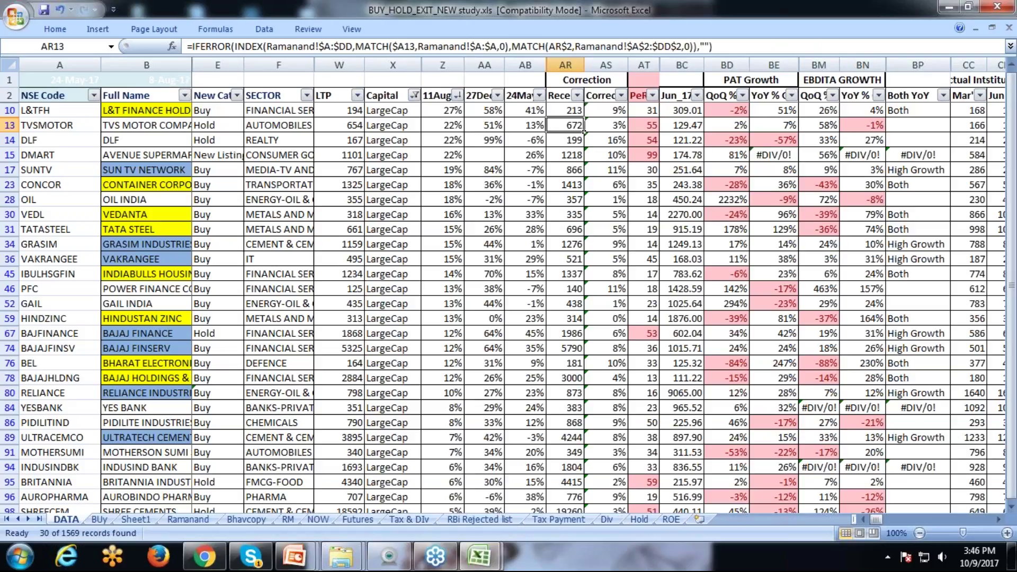
left_click(532, 61)
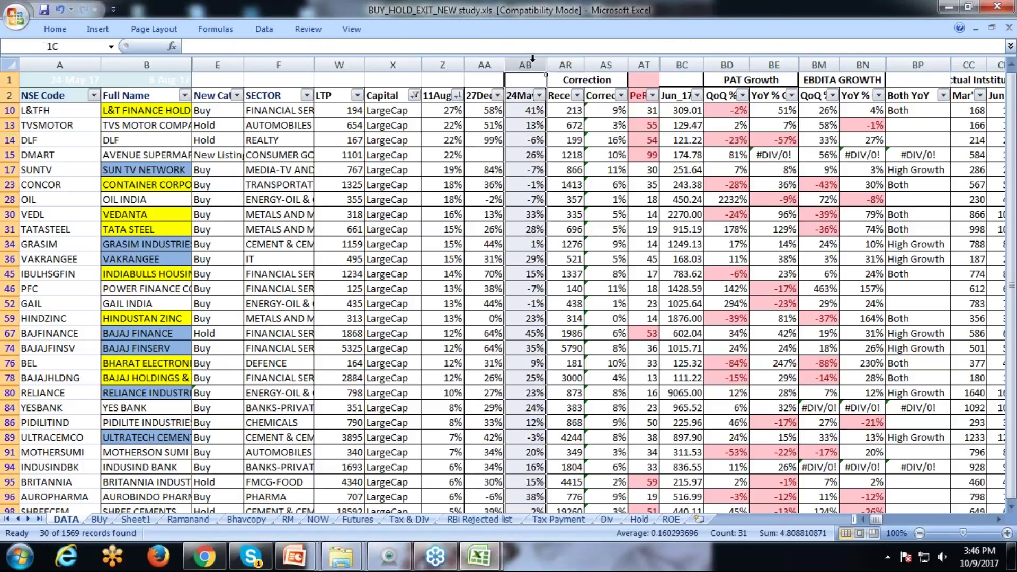
left_click_drag(533, 61, 608, 64)
right_click(608, 64)
left_click(655, 243)
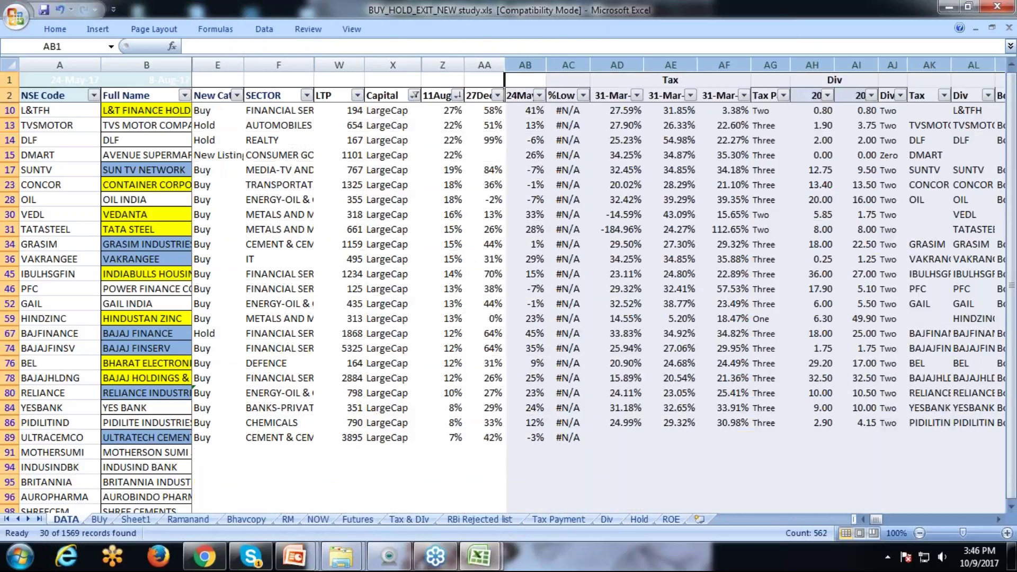
- Hide columns Z to AF, covering the period performance, %Low and Tax columns
left_click_drag(617, 65, 724, 65)
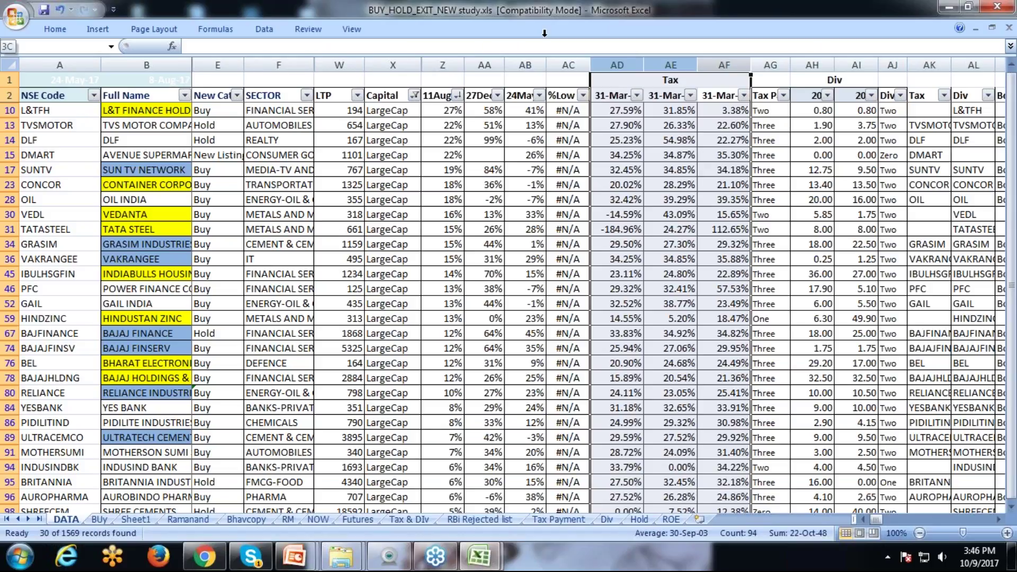
left_click_drag(544, 33, 443, 33)
right_click(609, 64)
left_click(655, 231)
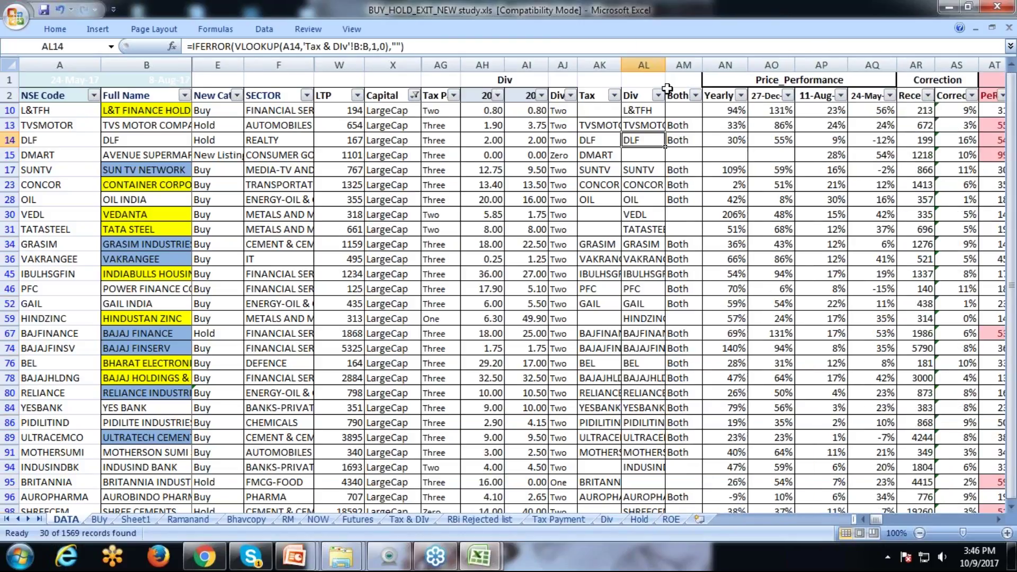
- Hide columns AG to AN, from the tax payment and dividend columns through yearly performance
left_click_drag(441, 65, 725, 64)
right_click(652, 64)
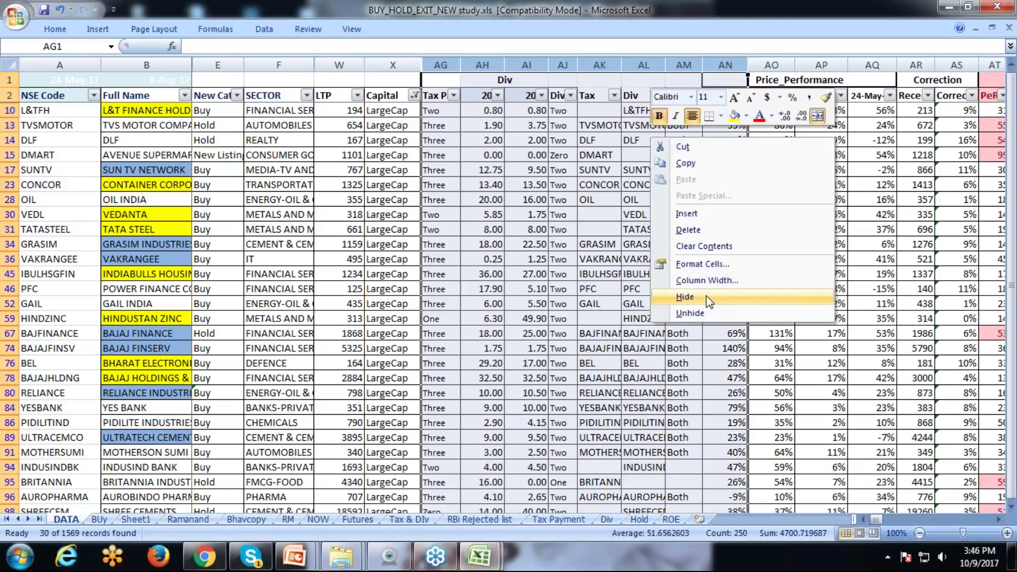
left_click(685, 297)
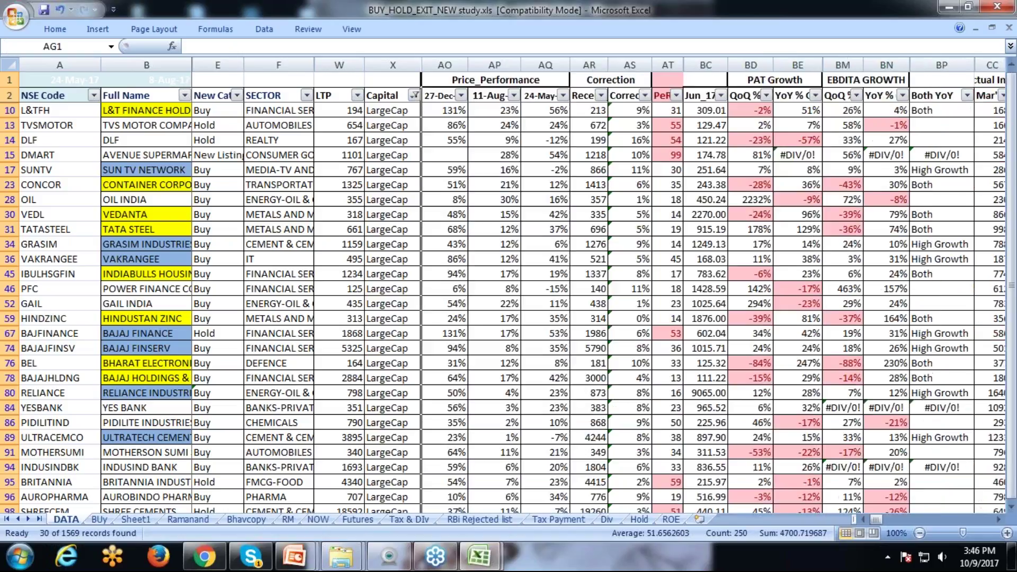
- Hide the 24-May and 11-Aug price performance columns AQ and AP, keeping the 27-Dec-16 column displayed
left_click(589, 185)
left_click(545, 64)
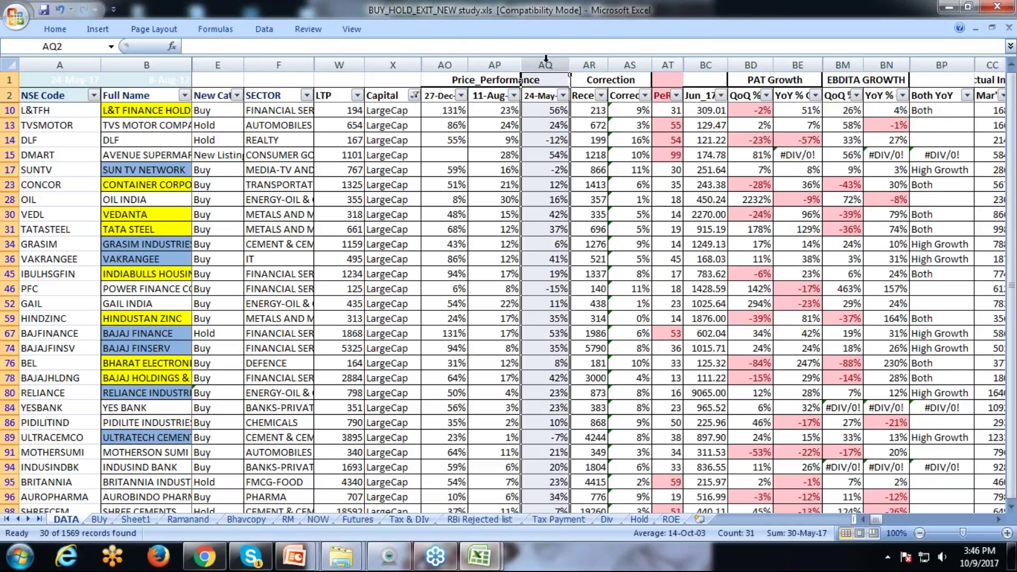
right_click(545, 65)
left_click(594, 221)
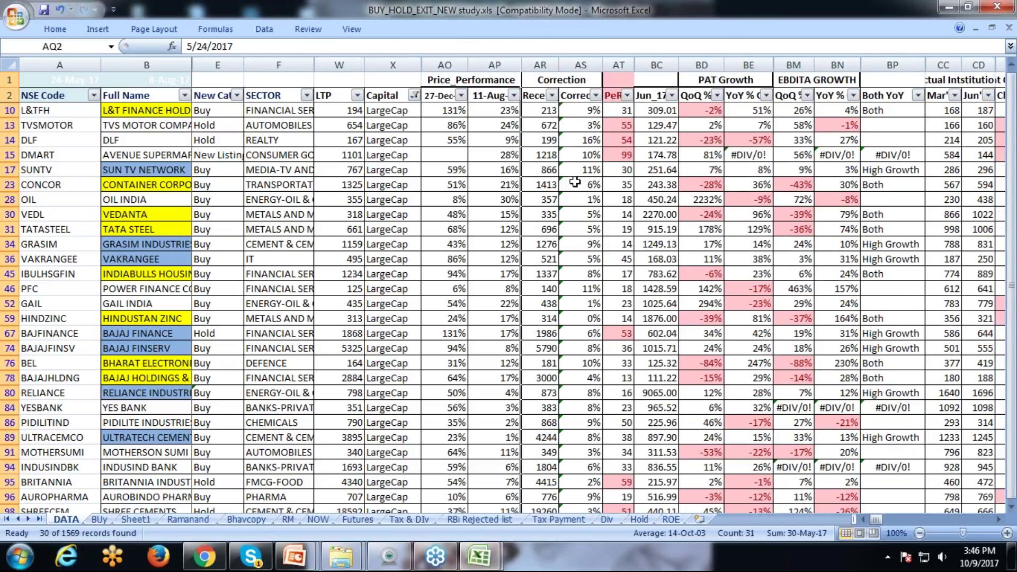
left_click(497, 64)
right_click(503, 68)
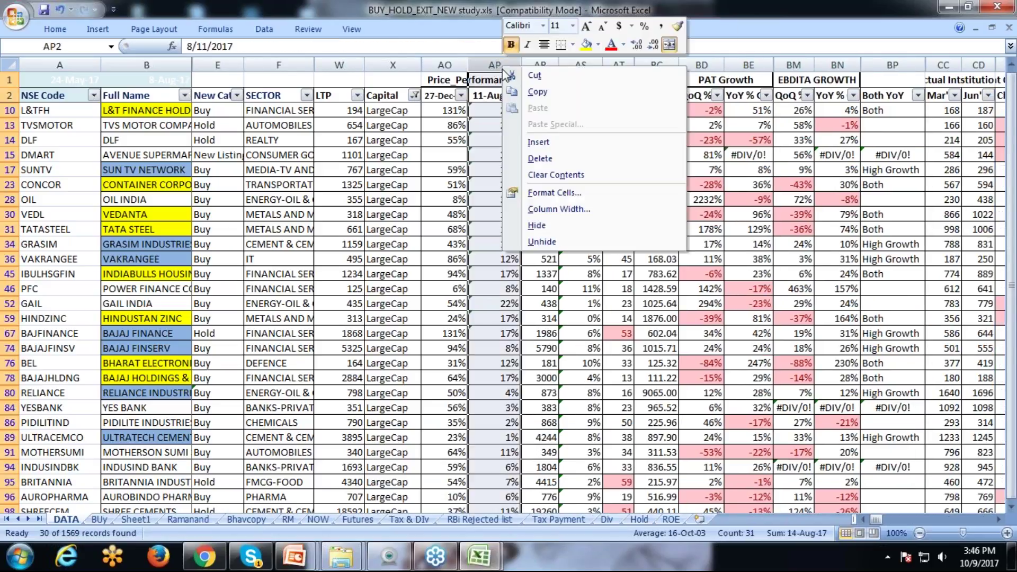
left_click(537, 225)
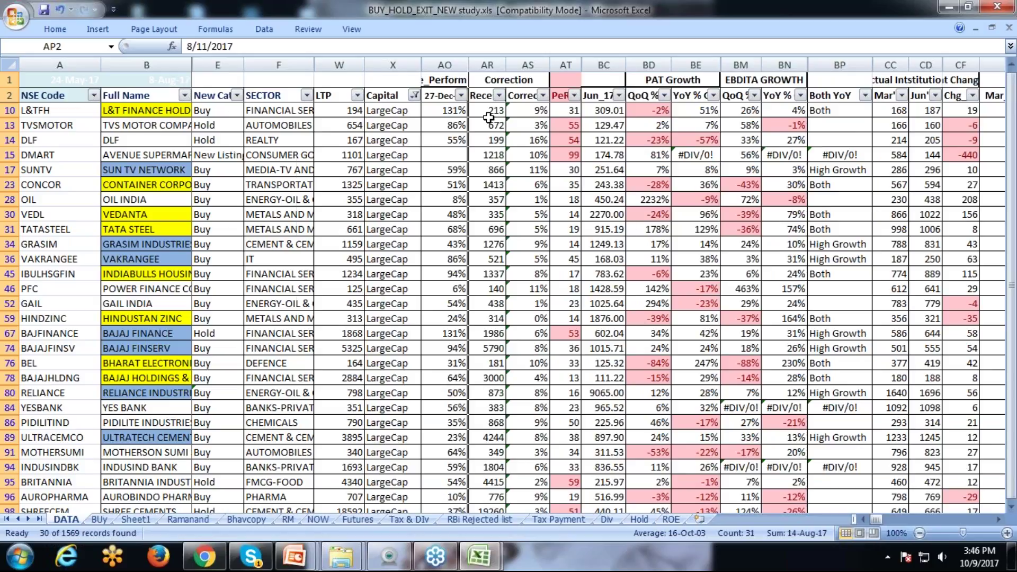
- Sort the large-cap stocks by the 27-Dec-16 price performance column from largest to smallest
left_click(461, 95)
left_click(414, 126)
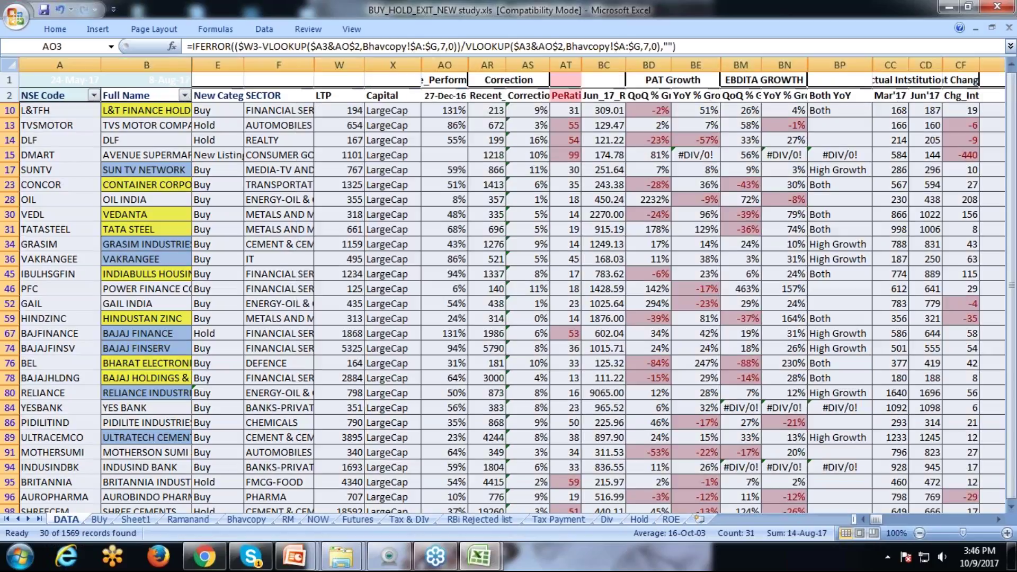
left_click(451, 152)
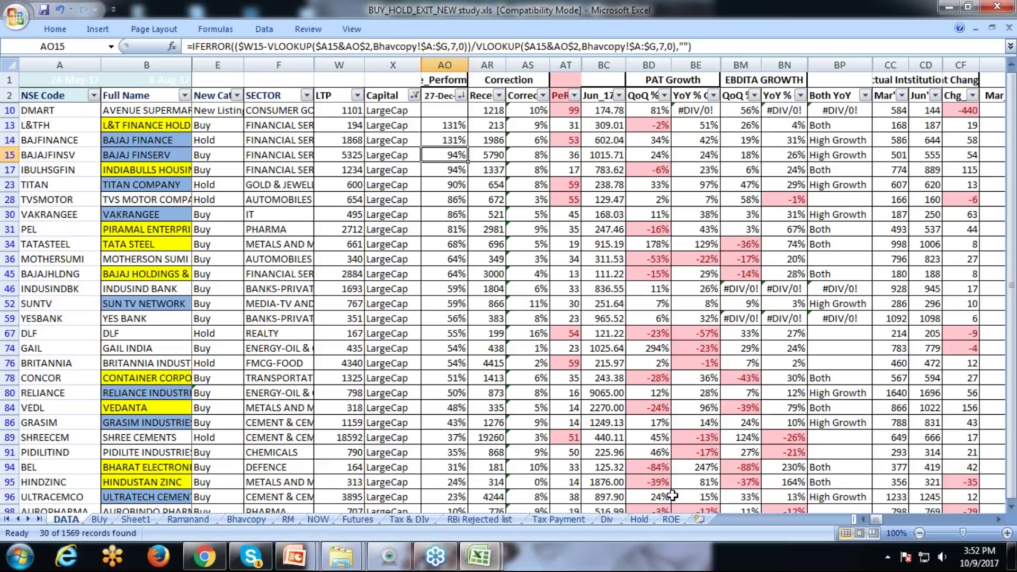
- Go down the 27-Dec-16 performance column to examine the ranking through the last large-cap stock
key("Down")
key("Down")
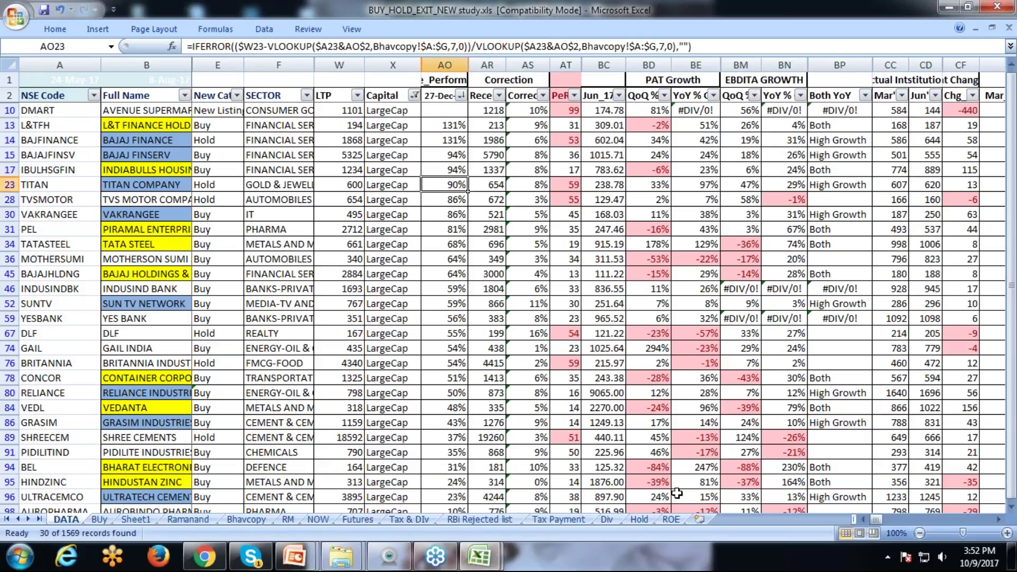
key("Down")
key("Down")
key("Down")
key("Down")
key("Down")
key("Down")
key("Down")
key("Down")
key("Down")
key("Down")
key("Down")
key("Down")
key("Down")
key("Down")
key("Down")
key("Down")
key("Down")
key("Down")
key("Down")
key("Down")
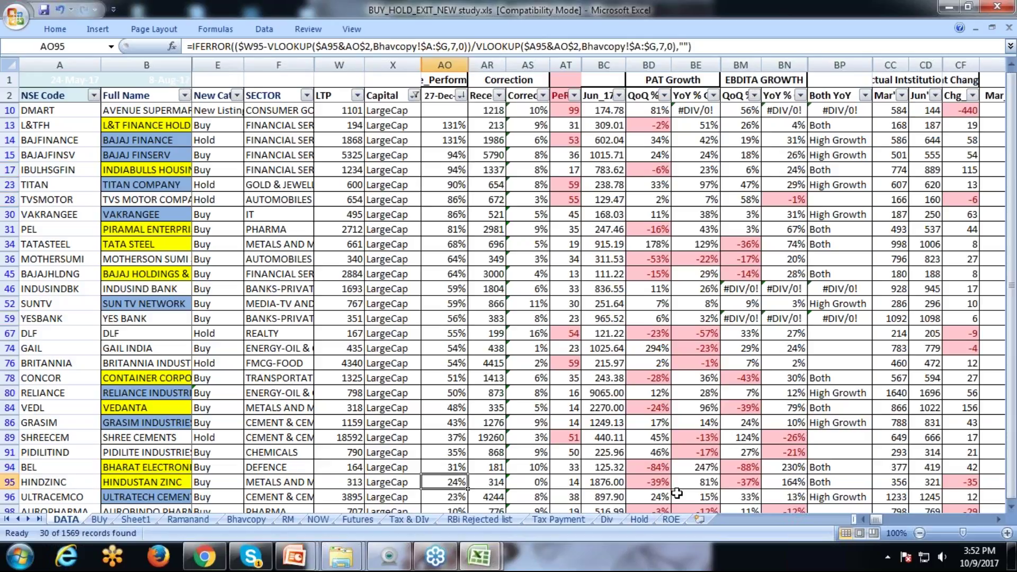
key("Down")
key("Down")
key("Down")
key("Down")
key("Down")
key("Down")
key("Down")
key("Down")
key("Down")
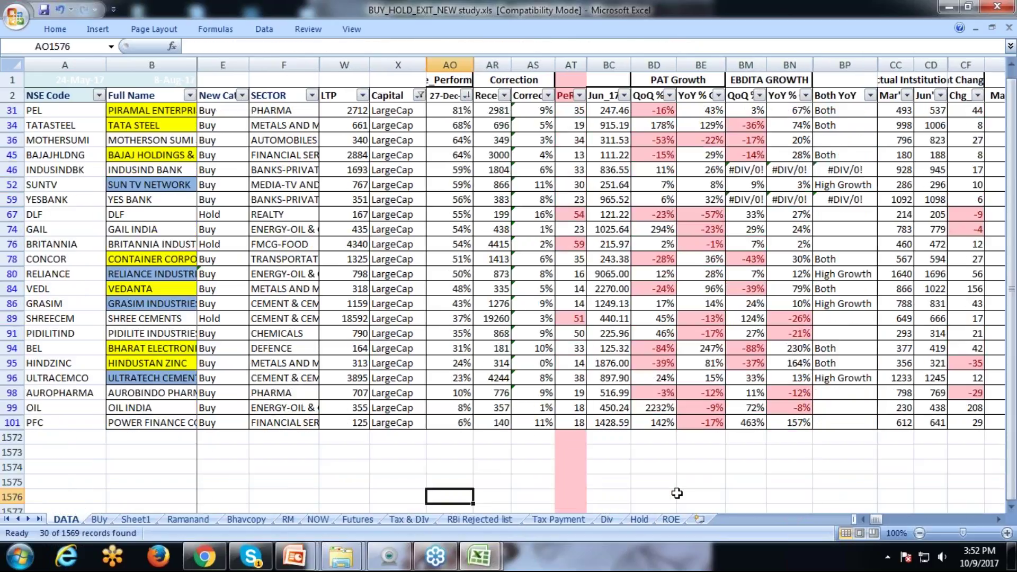
- Examine the lowest-ranked stocks around HINDZINC, ULTRACEMCO and AUROPHARMA, including their capital and recent high columns
key("Up")
key("Up")
key("Up")
key("Up")
key("Up")
key("Up")
key("Up")
key("Up")
key("Up")
key("Up")
key("Left")
key("Down")
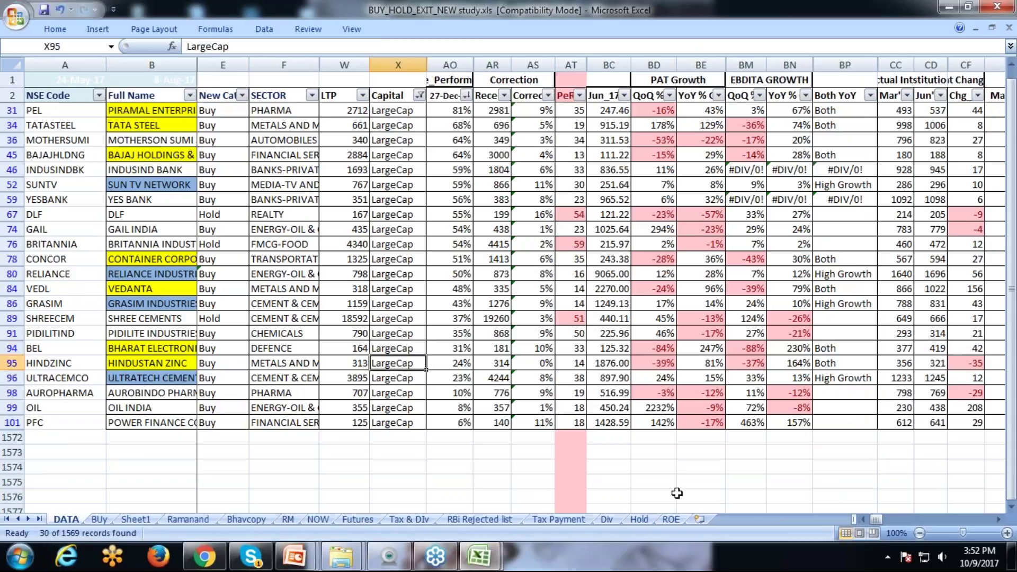
key("Right")
key("Right")
key("Down")
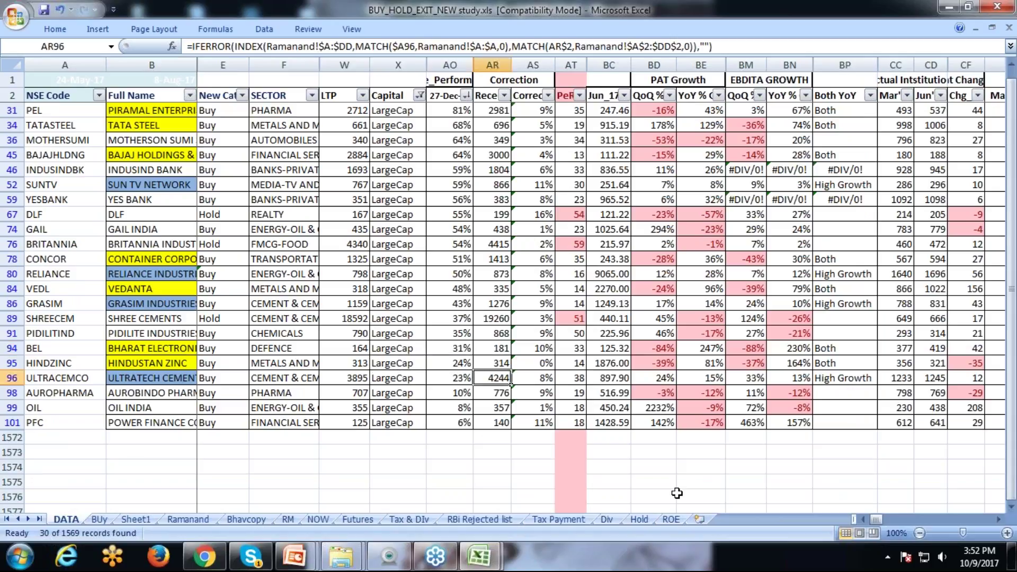
key("Down")
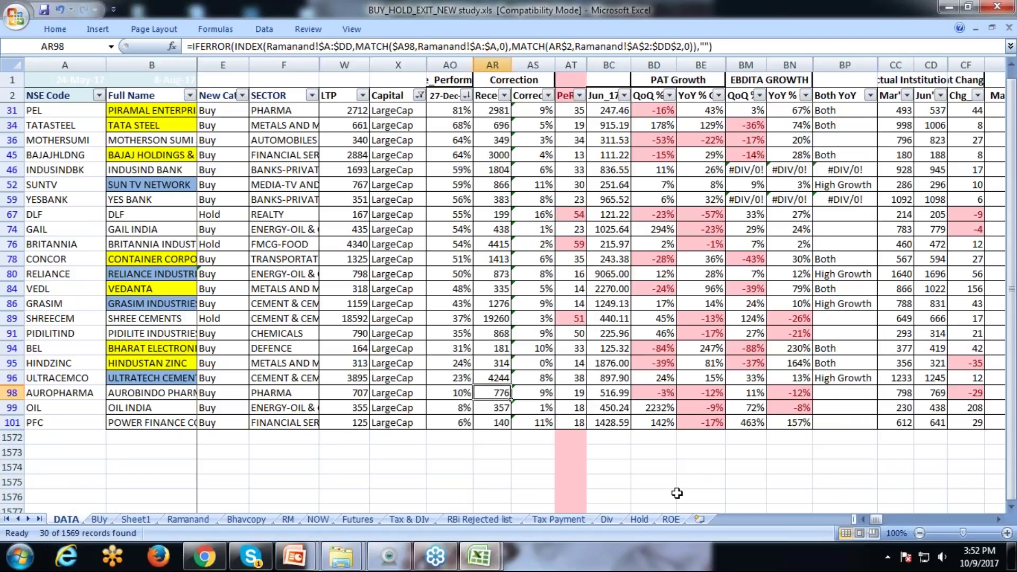
- Go through the recent high column from AUROPHARMA to PFC and back up to DMART to review the large-cap stocks
key("Down")
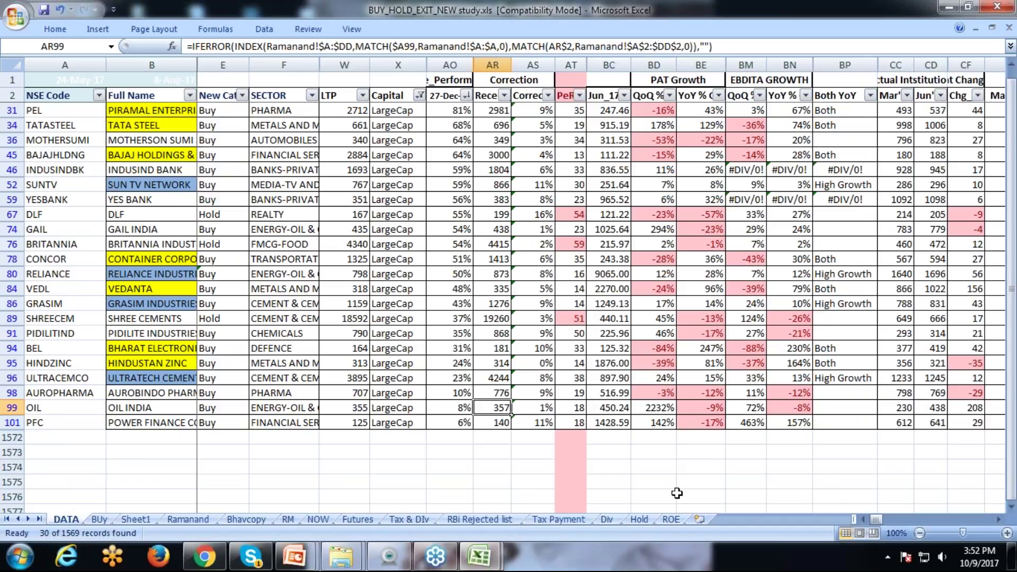
key("Down")
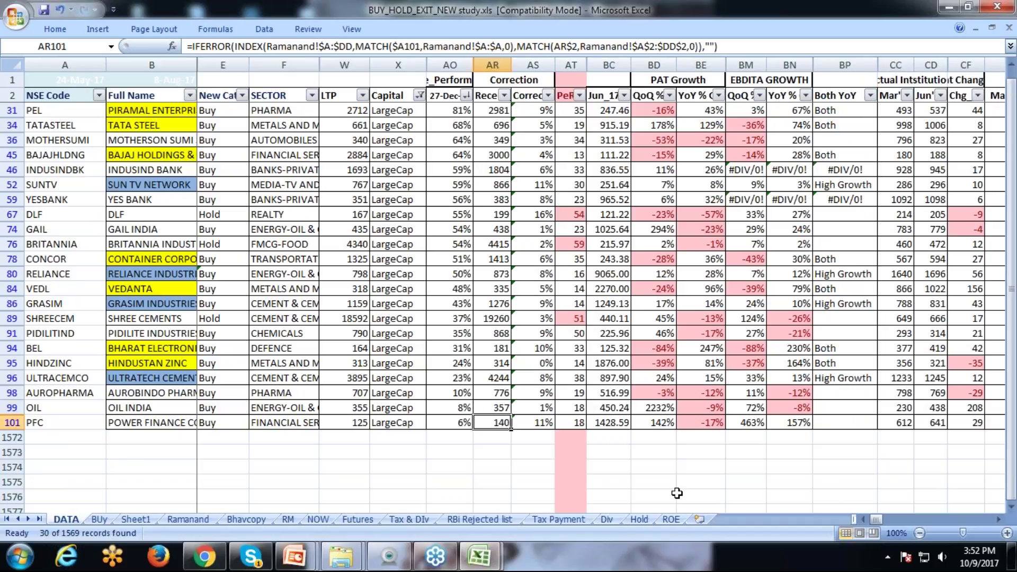
key("Up")
key("Up")
key("Up")
key("Up")
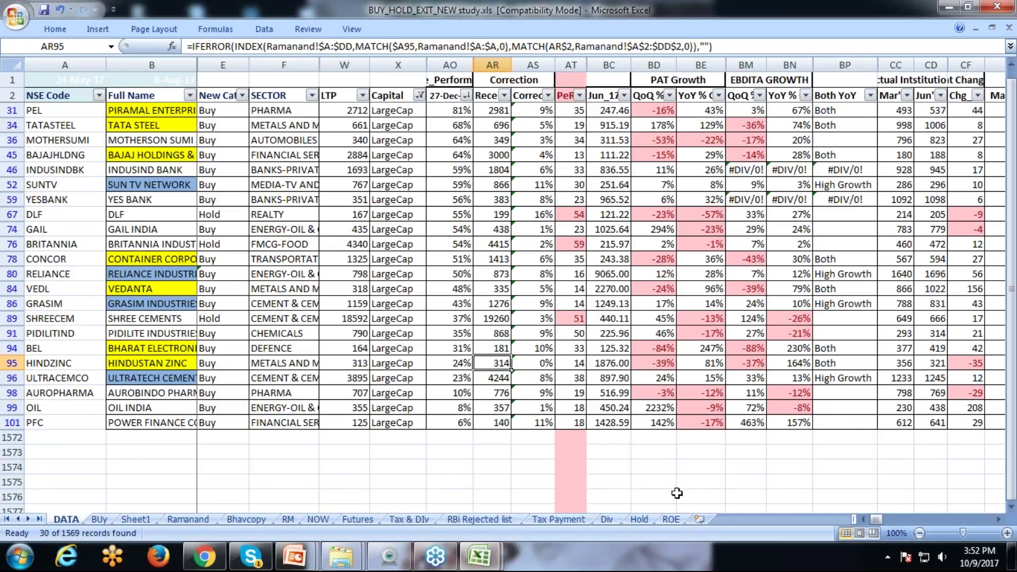
key("Up")
key("Up")
key("Up")
key("Up")
key("Up")
key("Up")
key("Up")
key("Up")
key("Up")
key("Up")
key("Up")
key("Up")
key("Up")
key("Up")
key("Up")
key("Up")
key("Up")
key("Up")
key("Up")
key("Up")
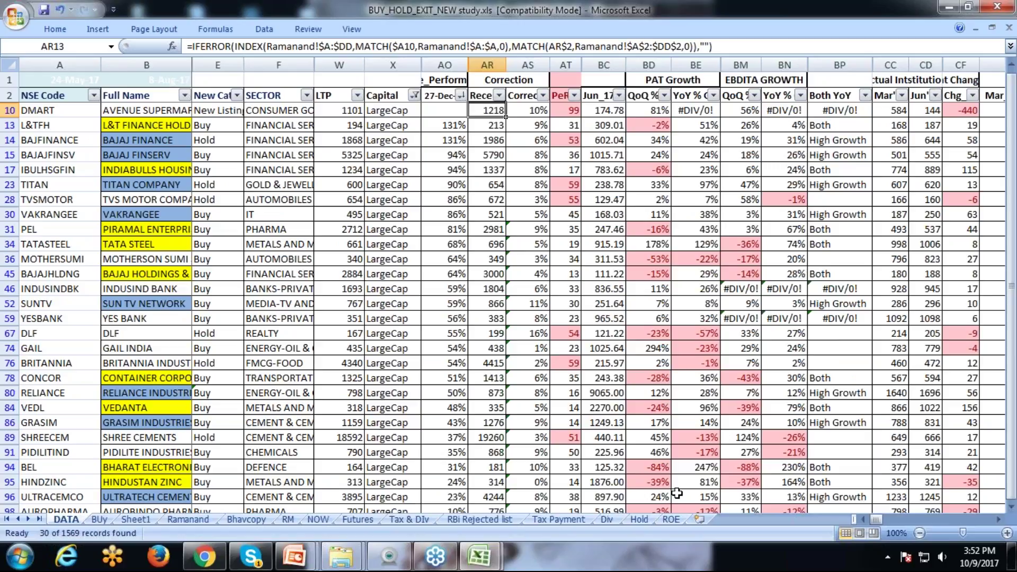
- Examine the recent high column for the top-ranked large-cap stocks from DMART down to TATASTEEL
key("Down")
key("Down")
key("Down")
key("Down")
key("Down")
key("Down")
key("Down")
key("Down")
key("Down")
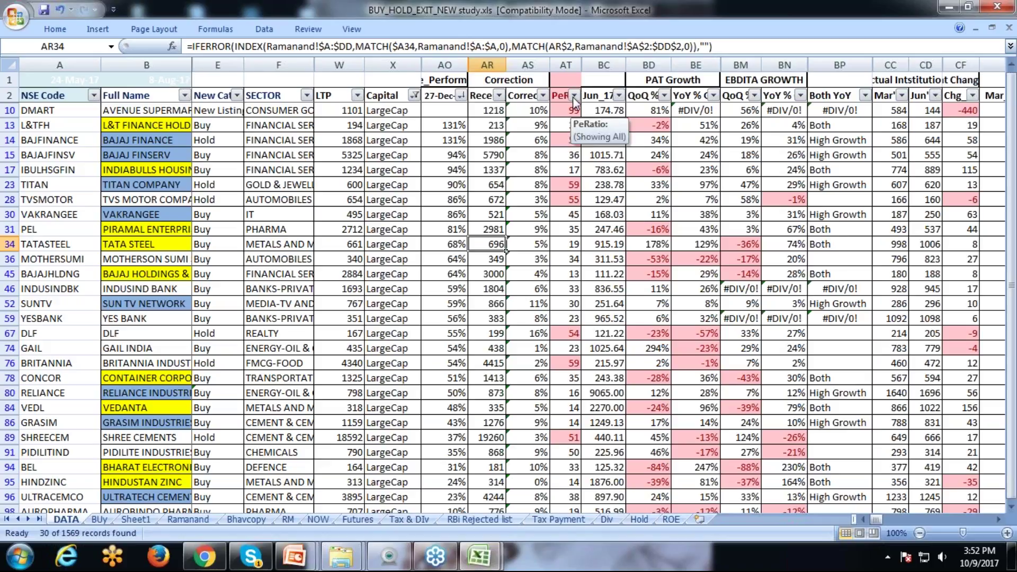
- Sort the large-cap stocks by the PeRatio column from smallest to largest
left_click(590, 148)
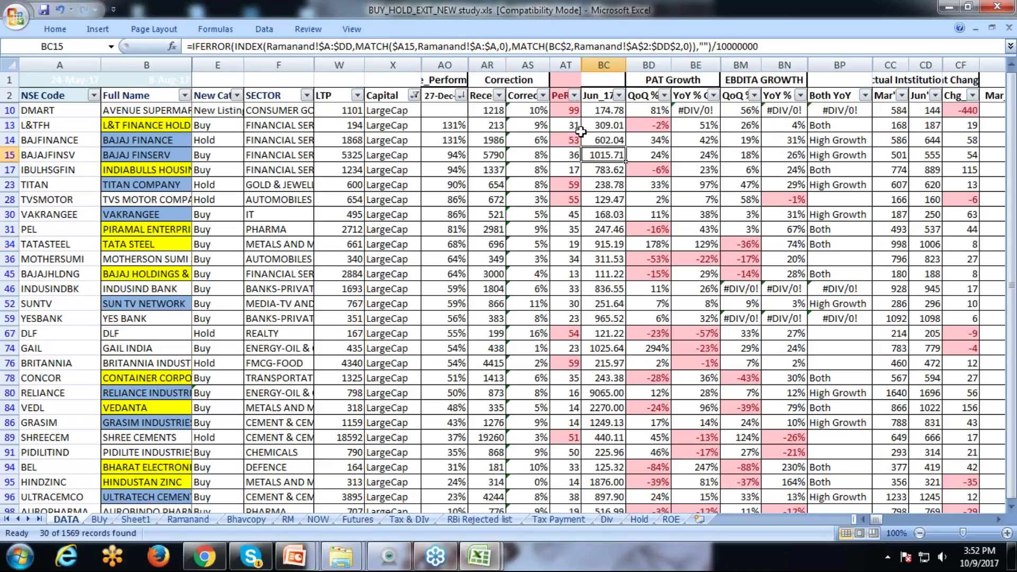
left_click(574, 95)
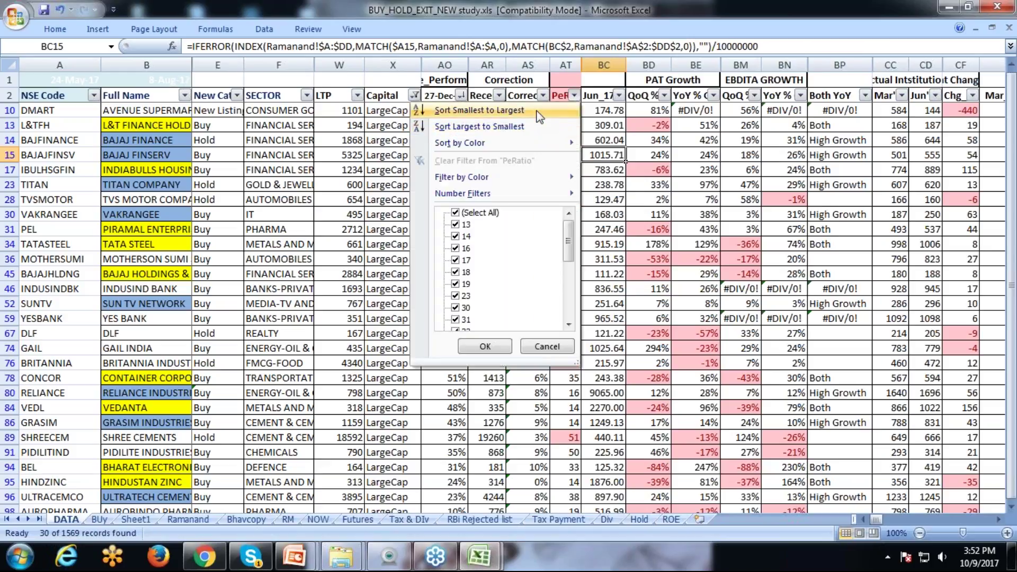
left_click(537, 112)
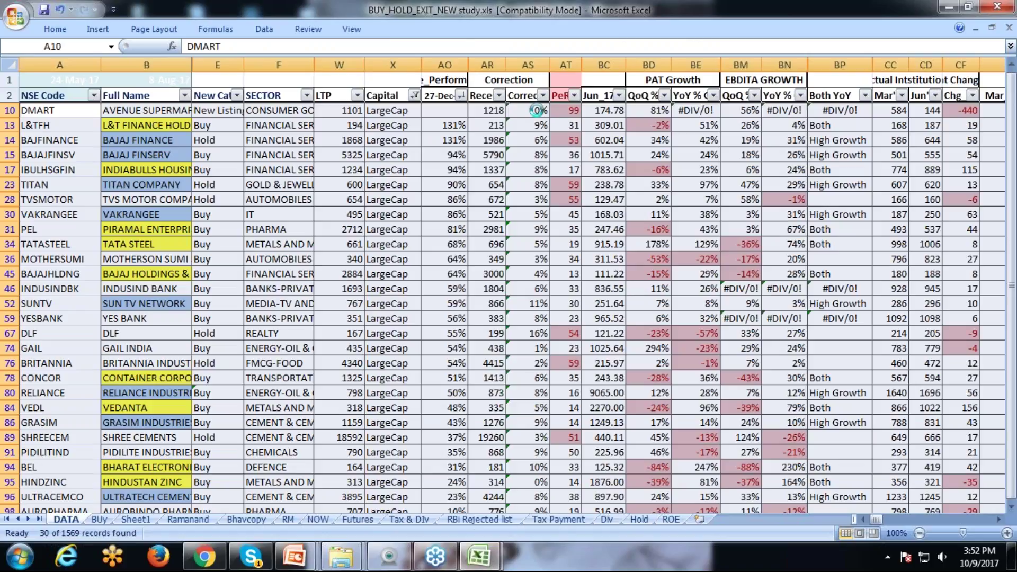
- Select the PeRatio cells up to 50 and the red cells above 50 separately to compare the two groups
left_click_drag(565, 110, 565, 437)
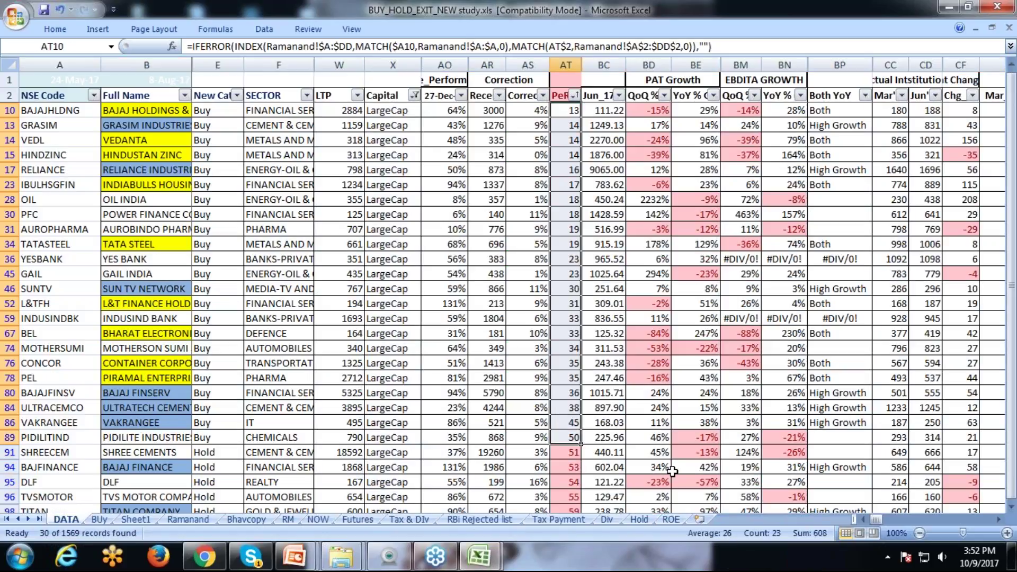
scroll(598, 454, "down", 1)
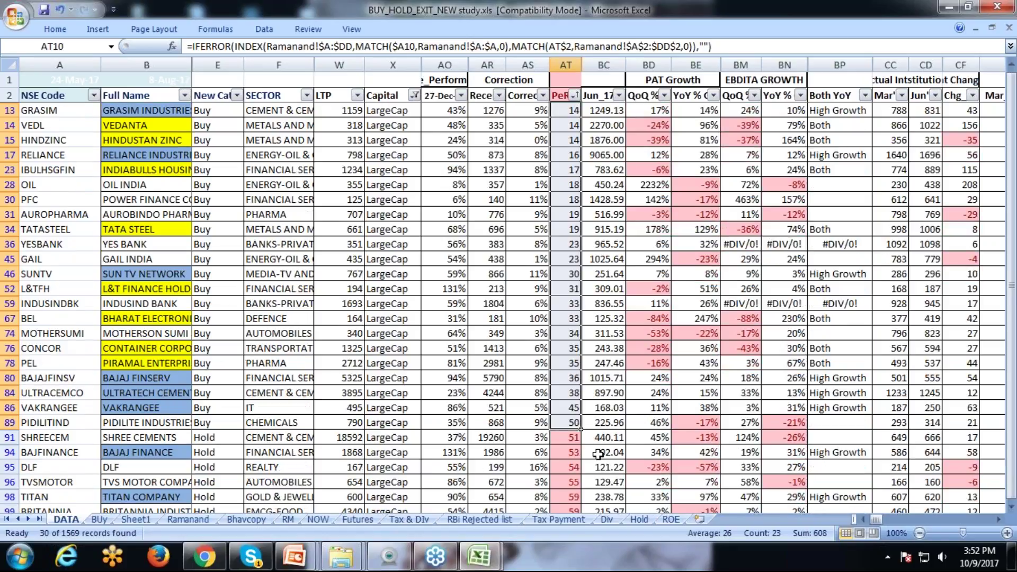
scroll(598, 454, "down", 1)
left_click_drag(571, 393, 576, 482)
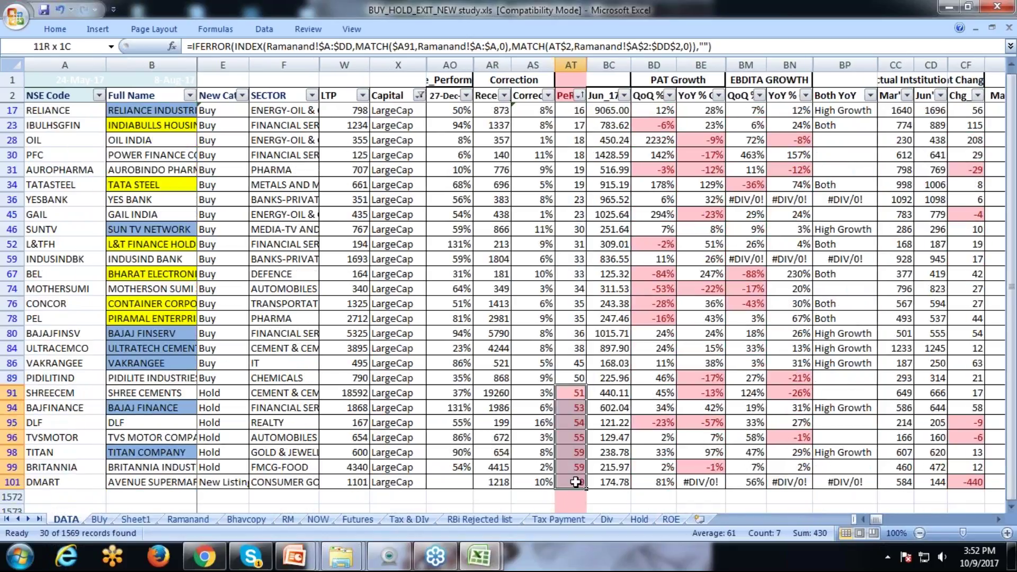
left_click(580, 110)
left_click_drag(580, 126, 578, 378)
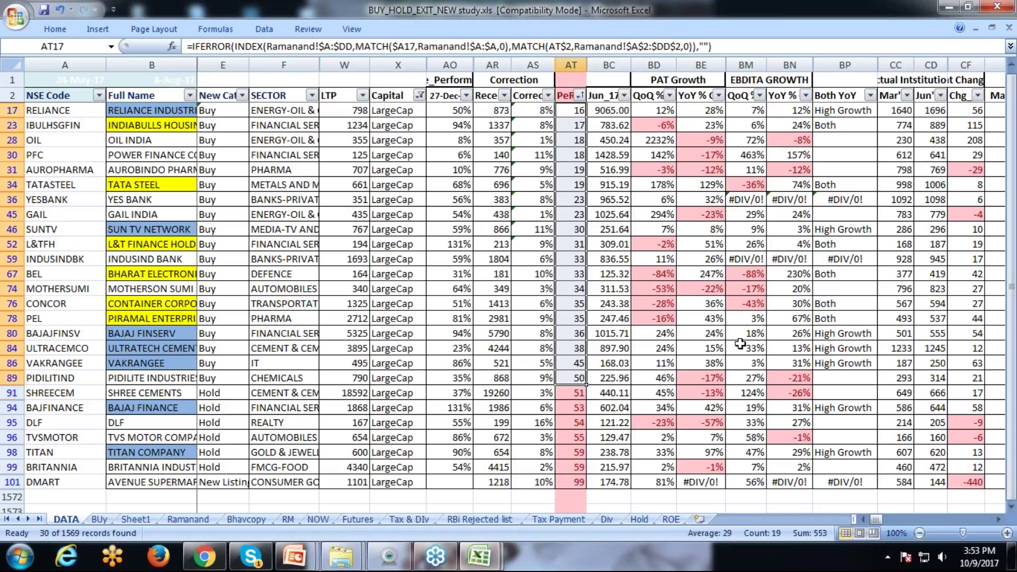
- Check the selection summary for PeRatio cells from BAJAJHLDNG to PIDILITIND, then for those from SHREECEM to DMART
scroll(610, 294, "up", 2)
left_click(568, 108)
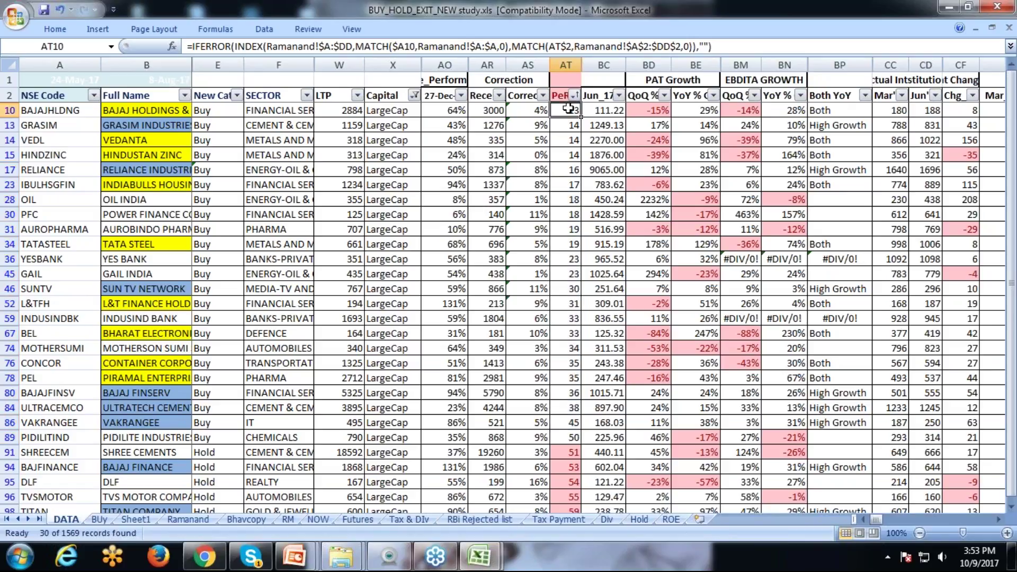
left_click_drag(568, 108, 581, 444)
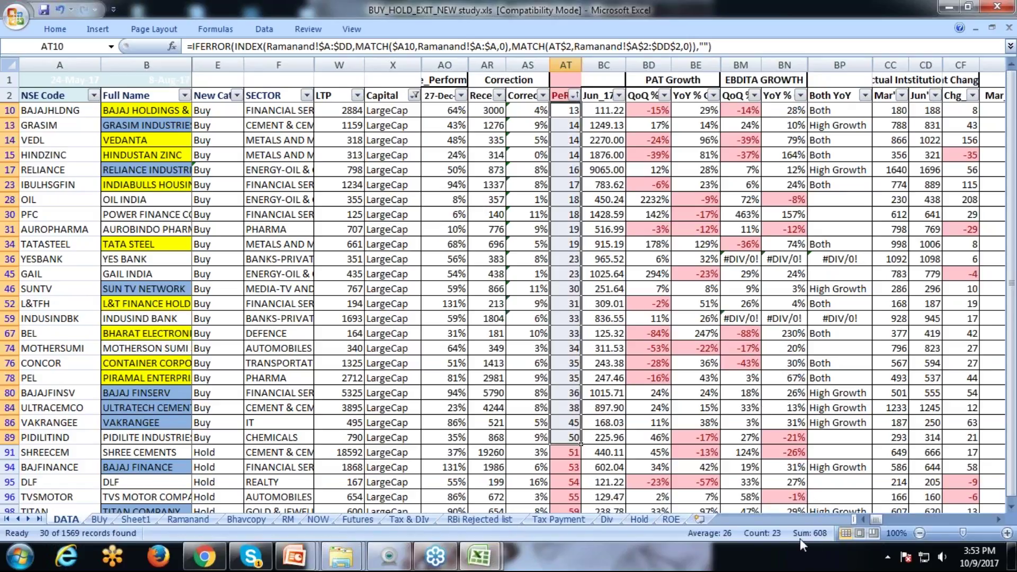
scroll(717, 488, "down", 1)
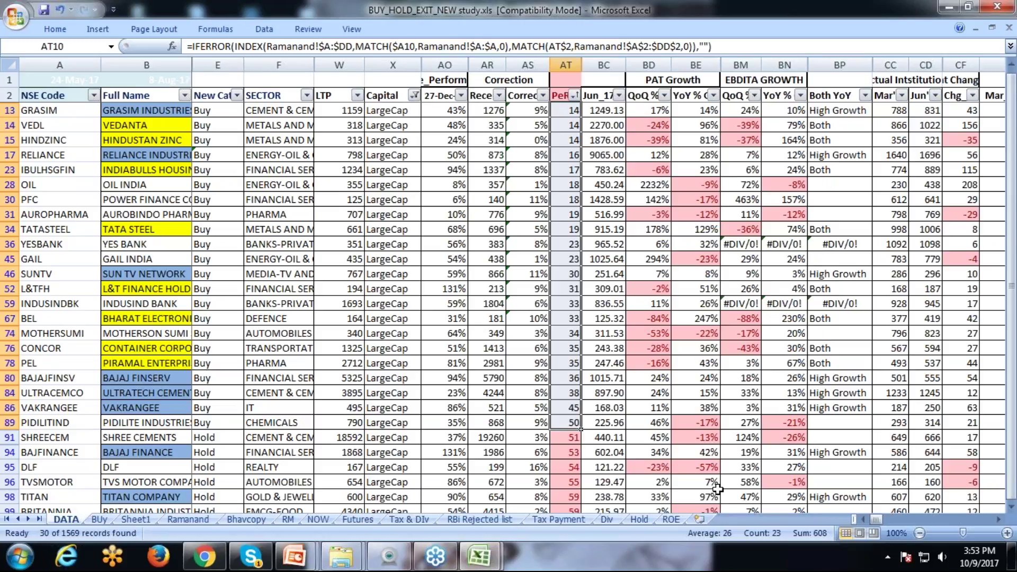
scroll(717, 489, "down", 3)
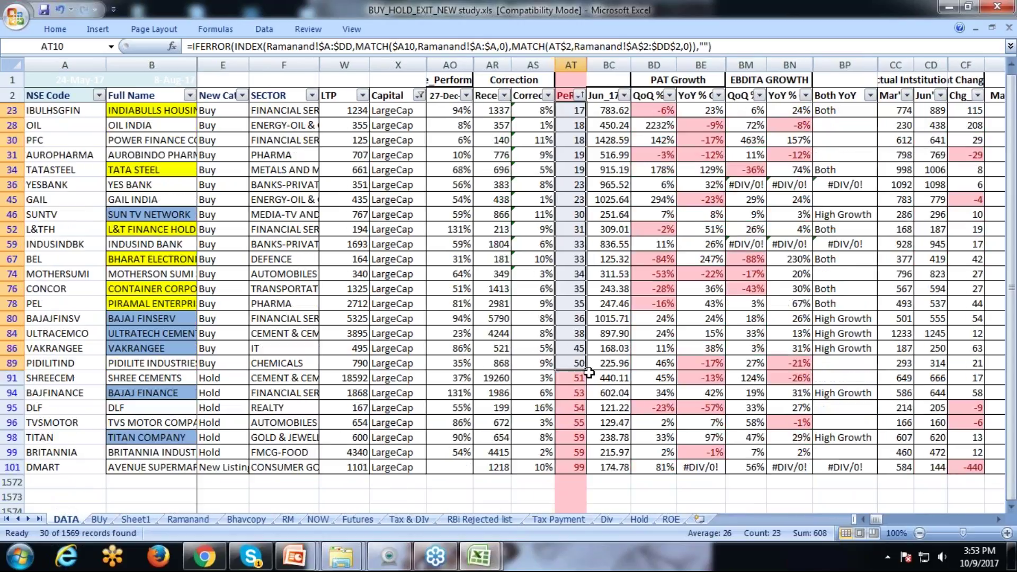
left_click_drag(580, 377, 580, 468)
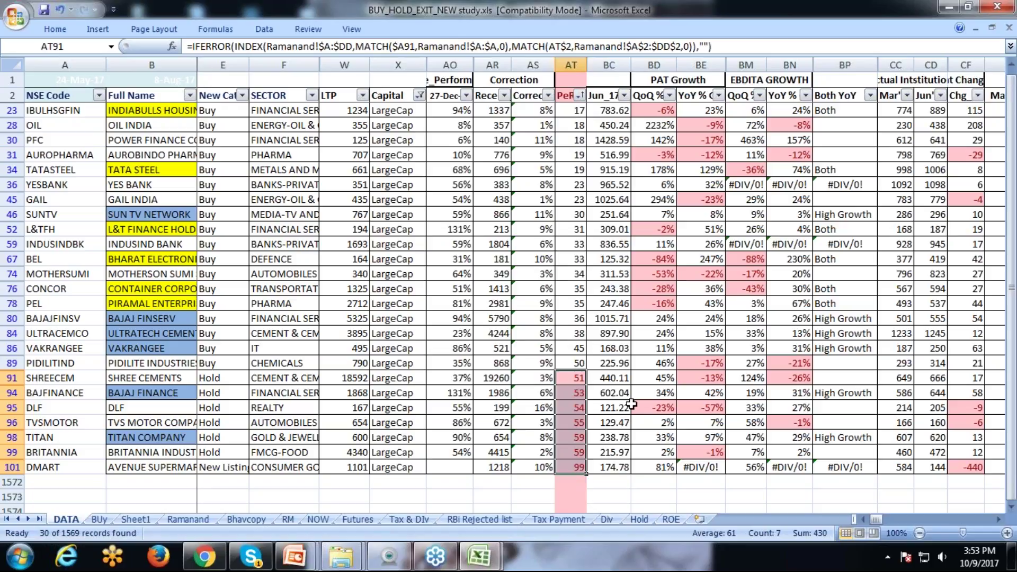
- Go up the PeRatio column to VEDL to review the stocks with lower PE ratios
key("Up")
key("Up")
key("Up")
key("Up")
key("Up")
key("Up")
key("Up")
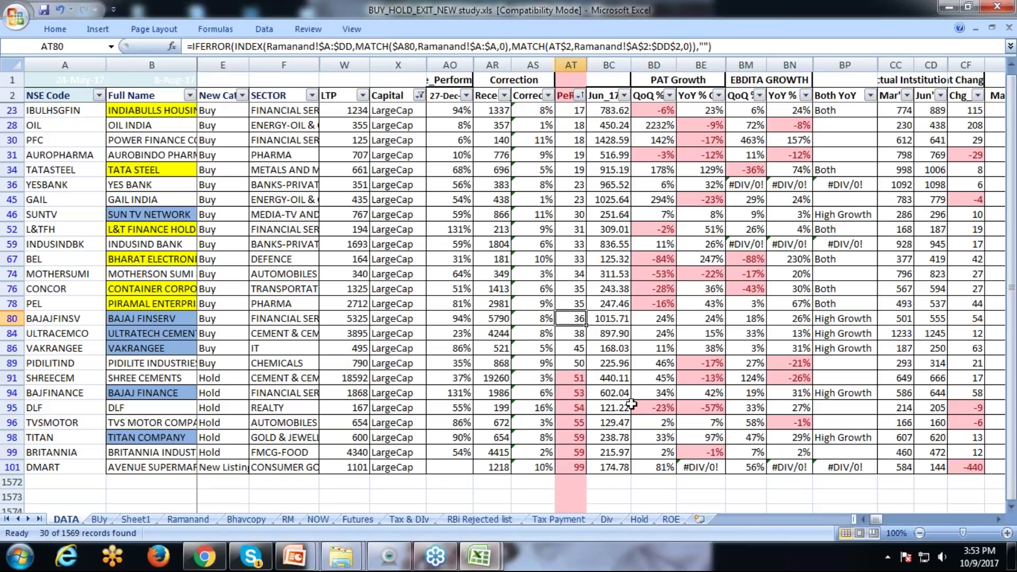
key("Up")
key("Up")
key("Up")
key("Up")
key("Up")
key("Up")
key("Up")
key("Up")
key("Up")
key("Up")
key("Up")
key("Up")
key("Up")
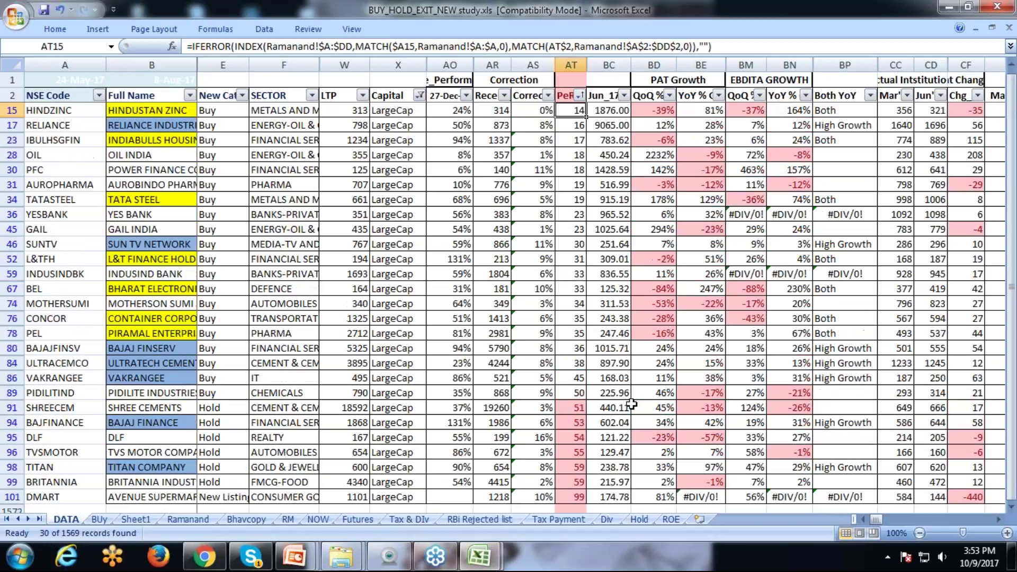
scroll(631, 404, "up", 1)
key("Up")
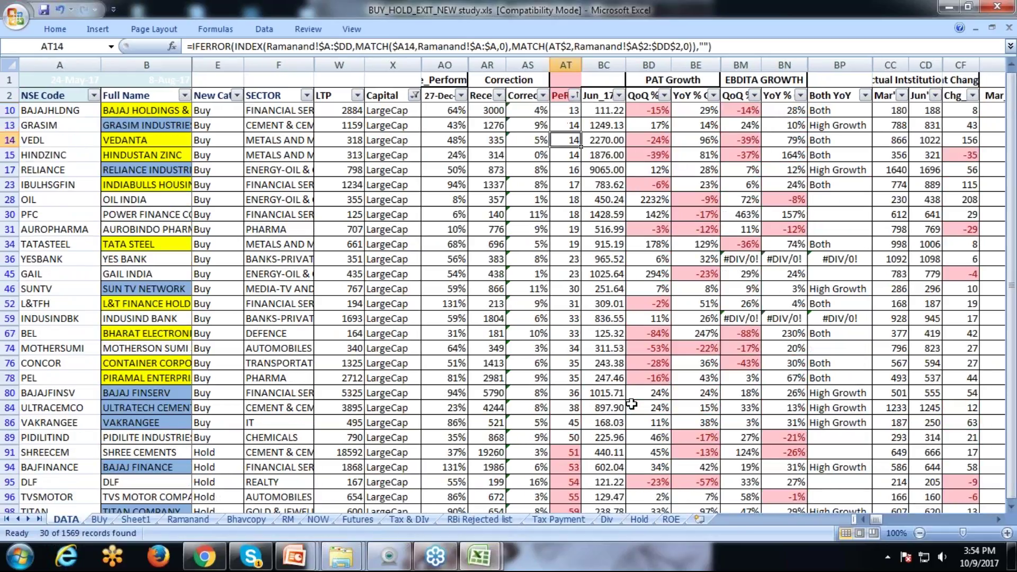
- Examine the low-PeRatio stocks one by one from HINDZINC to GAIL, returning to YESBANK
key("Down")
key("Down")
key("Down")
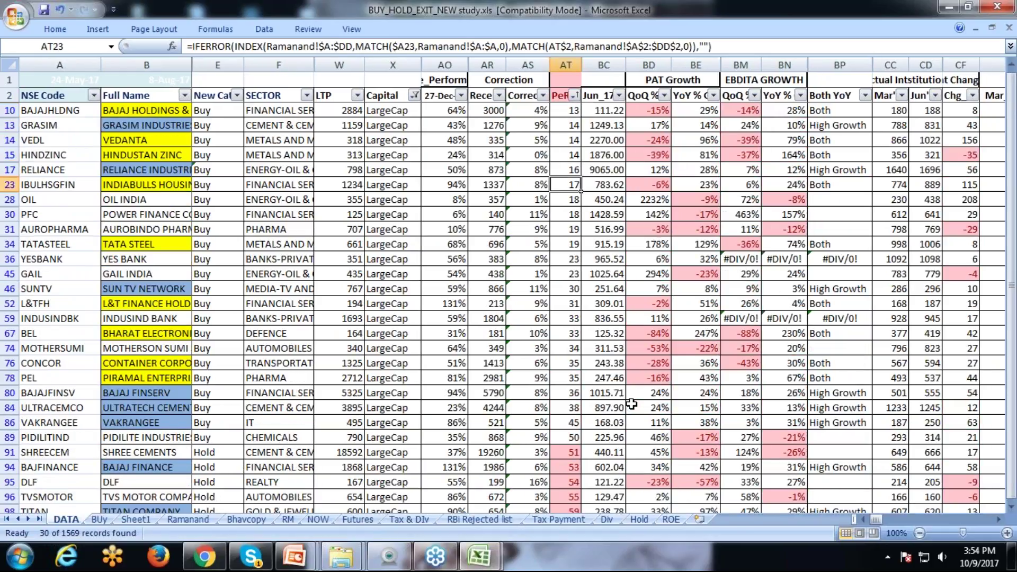
key("Down")
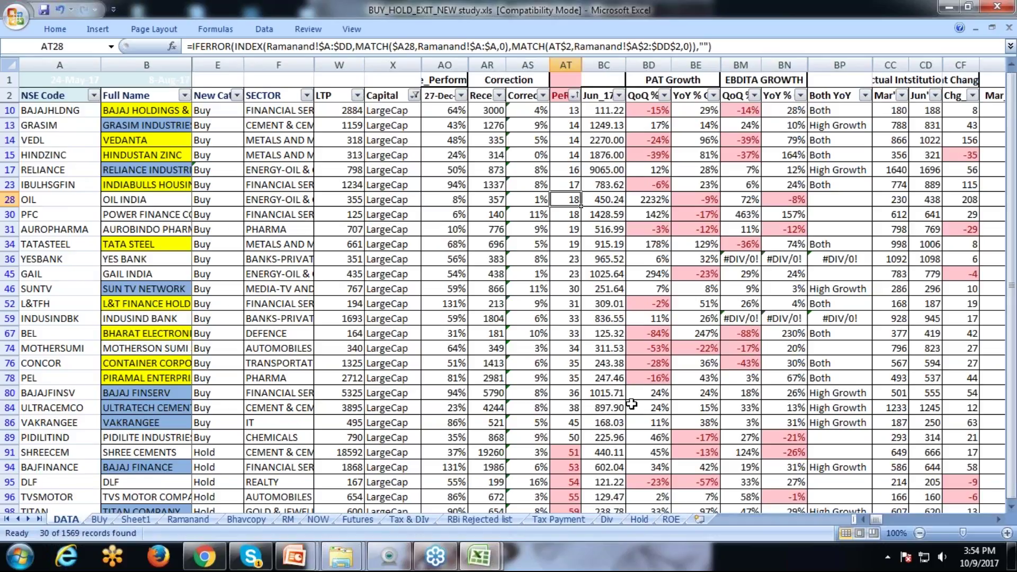
key("Down")
key("Down")
key("Down")
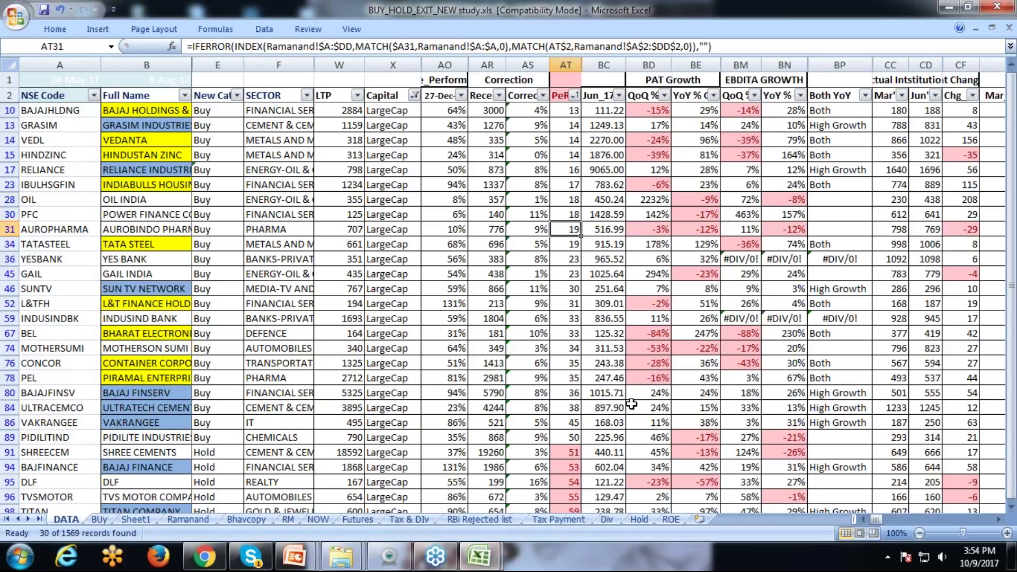
key("Down")
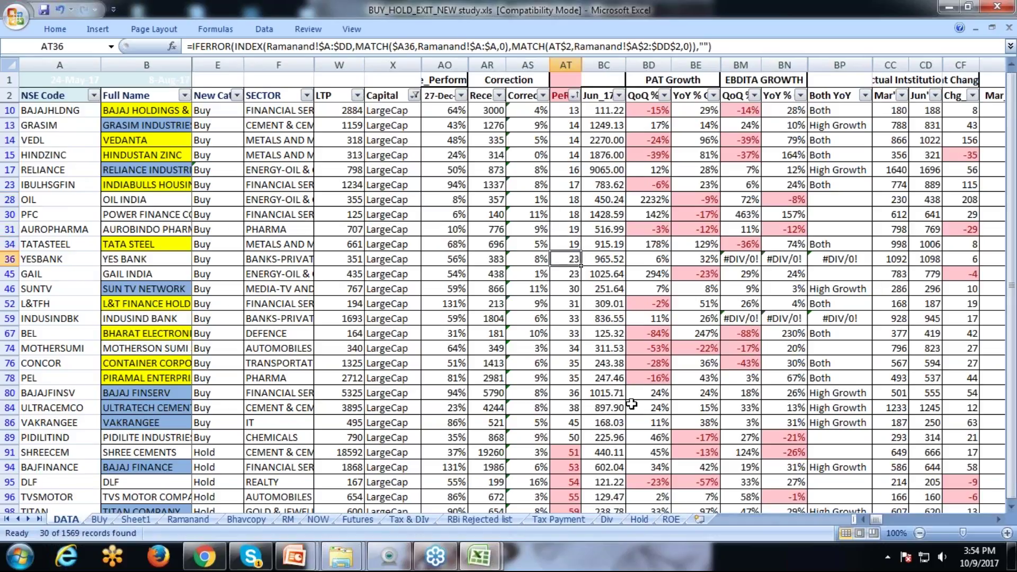
key("Down")
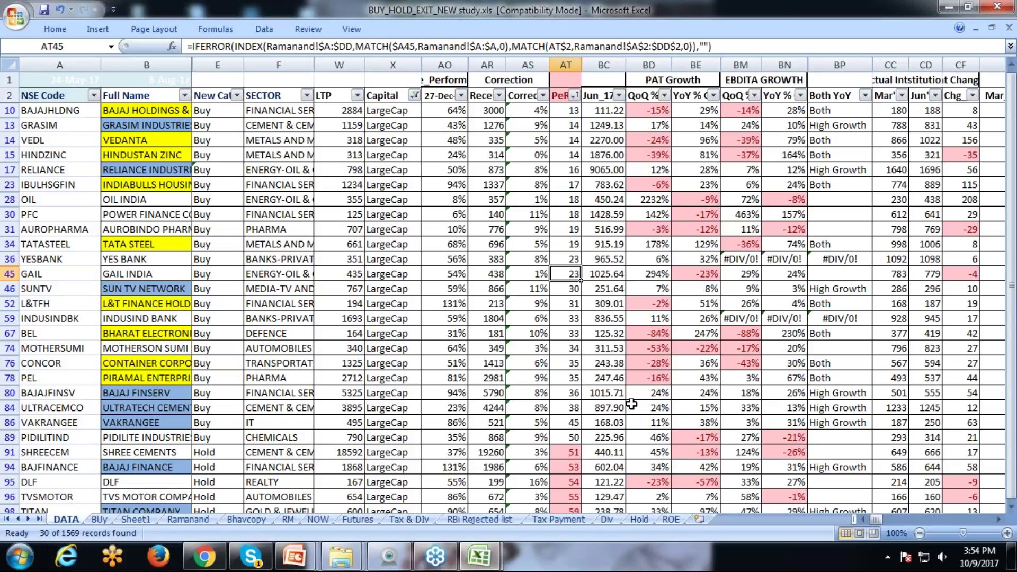
key("Up")
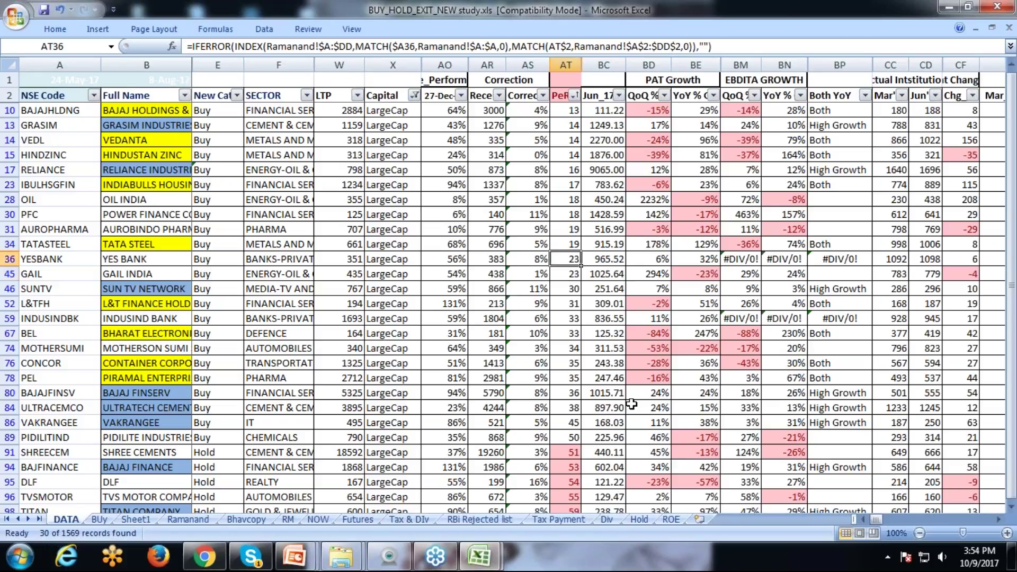
- Run through the whole PeRatio column down to the highest ratios and return to its first stock, BAJAJHLDNG
key("Up")
key("Up")
key("Up")
key("Up")
key("Up")
key("Up")
key("Up")
key("Up")
key("Up")
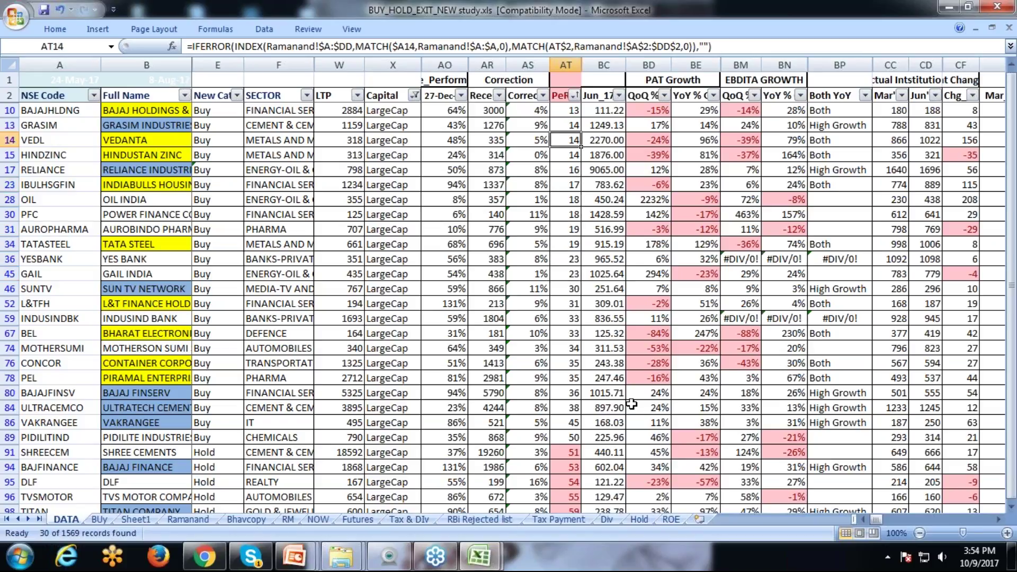
key("Down")
key("Down")
key("Down")
key("Down")
key("Down")
key("Down")
key("Down")
key("Down")
key("Down")
key("Down")
key("Down")
key("Down")
key("Down")
key("Down")
key("Down")
key("Down")
key("Down")
key("Down")
key("Down")
key("Down")
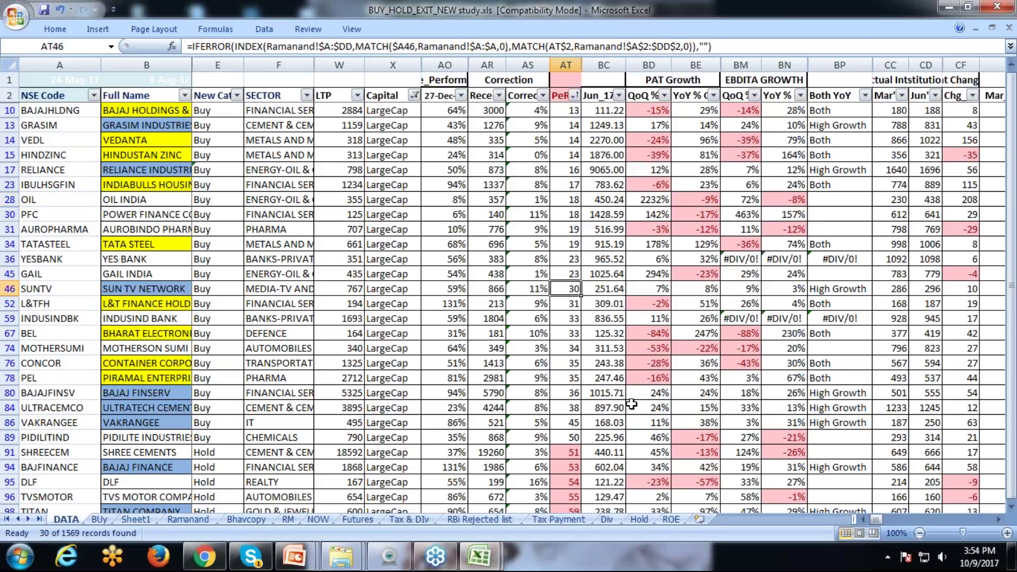
key("Down")
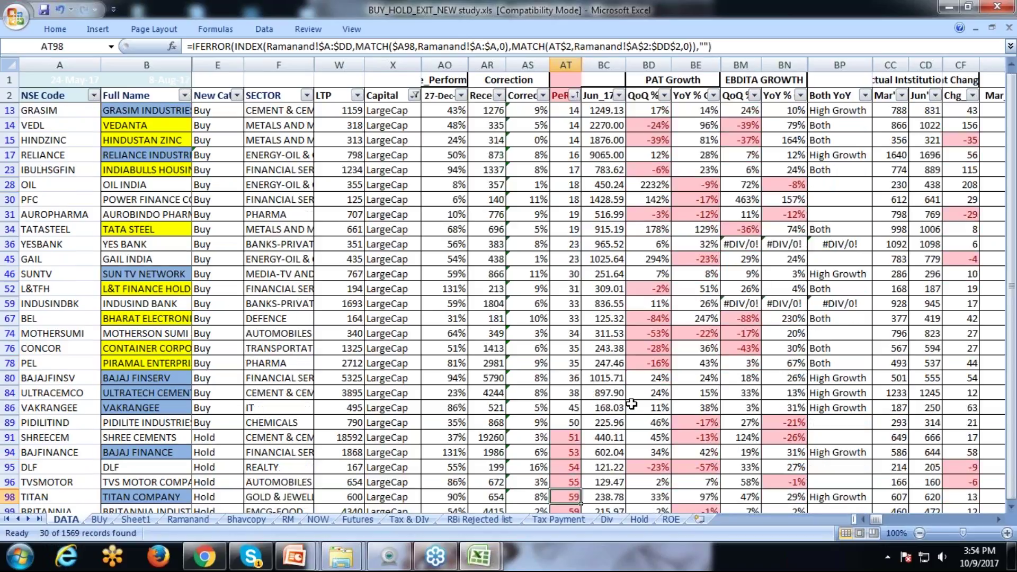
key("Down")
key("Down")
key("ctrl+Up")
key("Down")
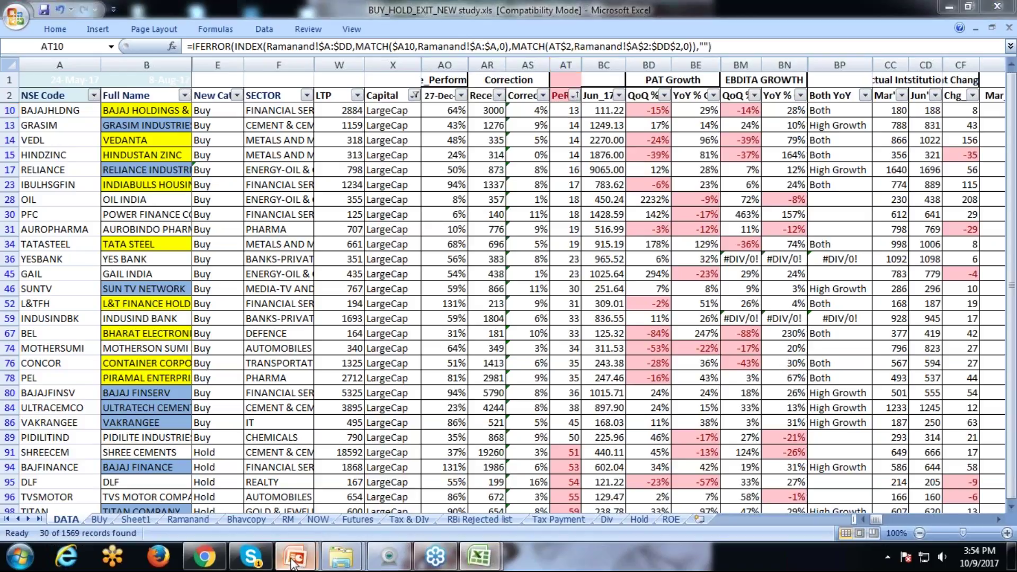
- Switch to the seminar 09th oct.pptx presentation in PowerPoint and view the large-cap and midcap multi-bagger stock slides
mouse_move(294, 556)
left_click(405, 482)
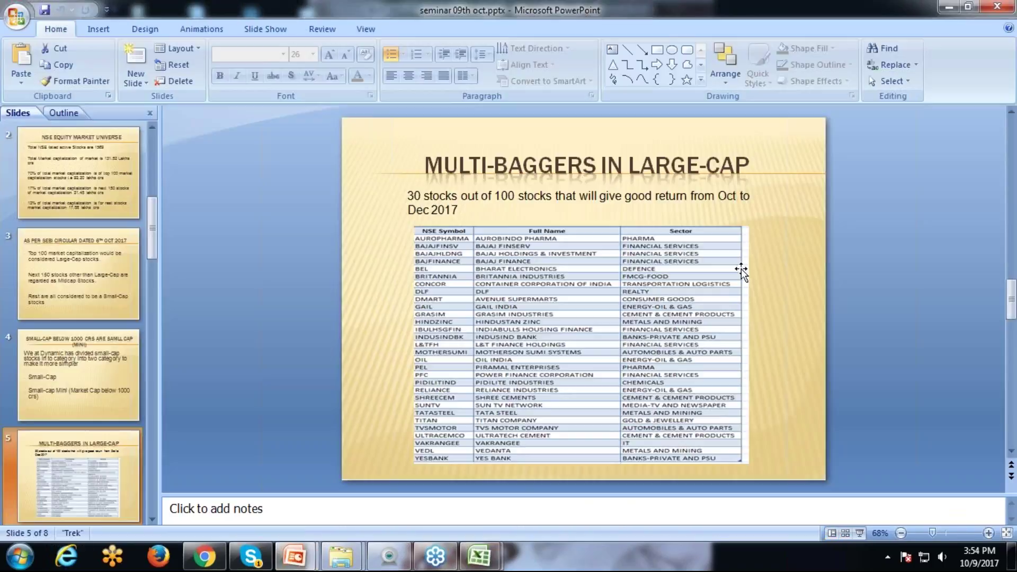
scroll(179, 451, "down", 2)
scroll(178, 451, "down", 2)
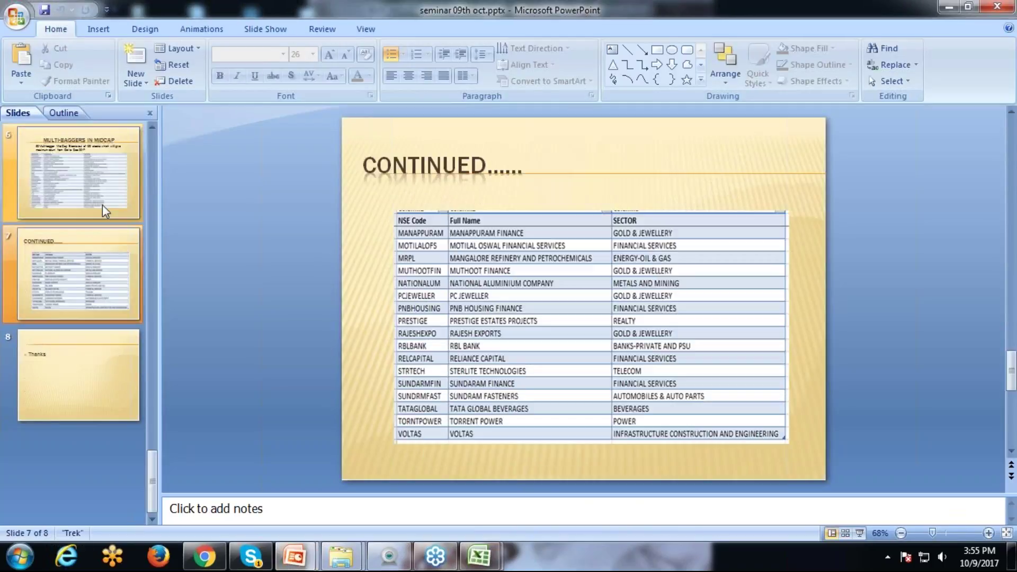
left_click(106, 211)
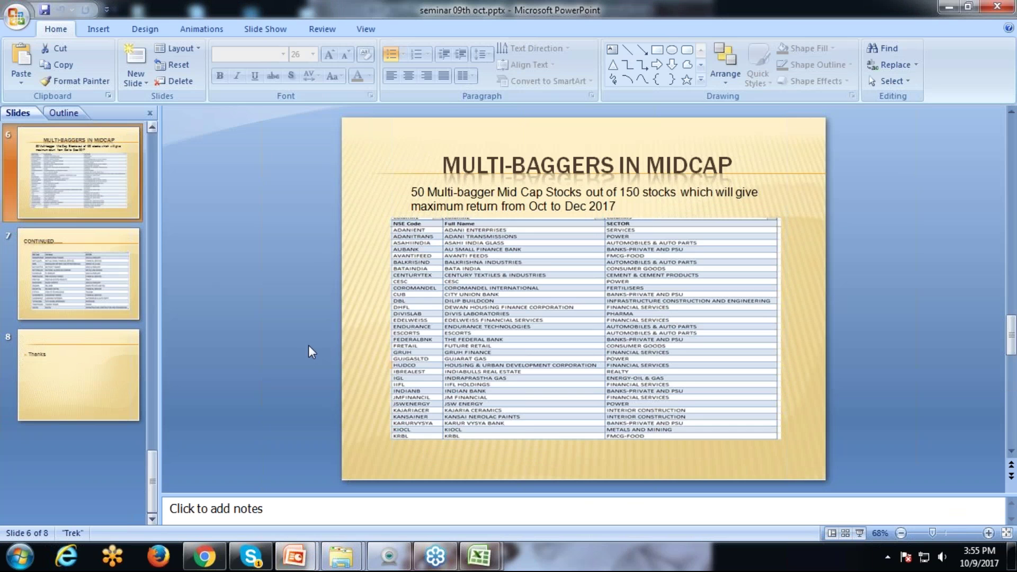
- Return to the stock workbook in Excel and dismiss the Capital column's filter list without changing it
left_click(952, 8)
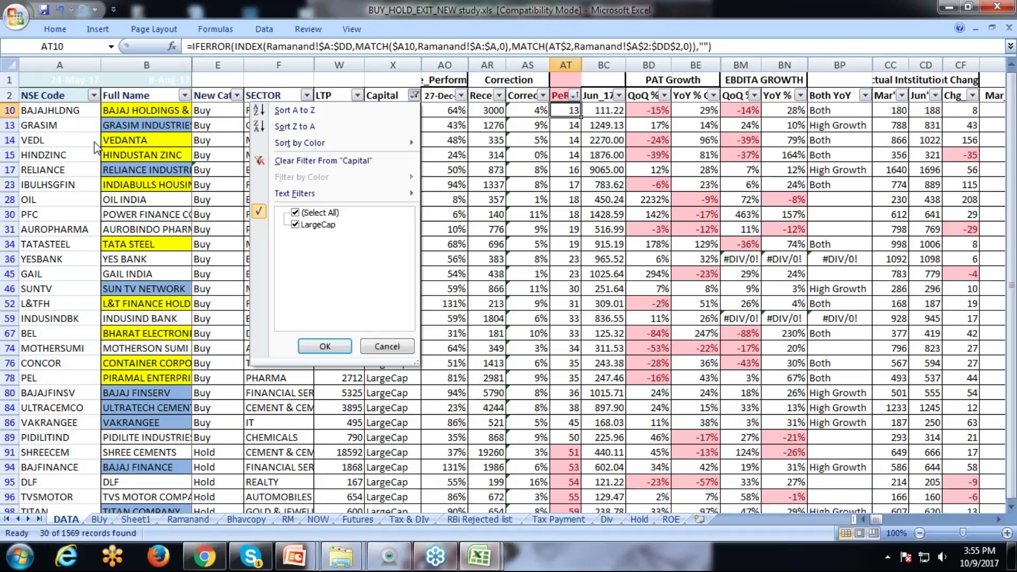
key("Escape")
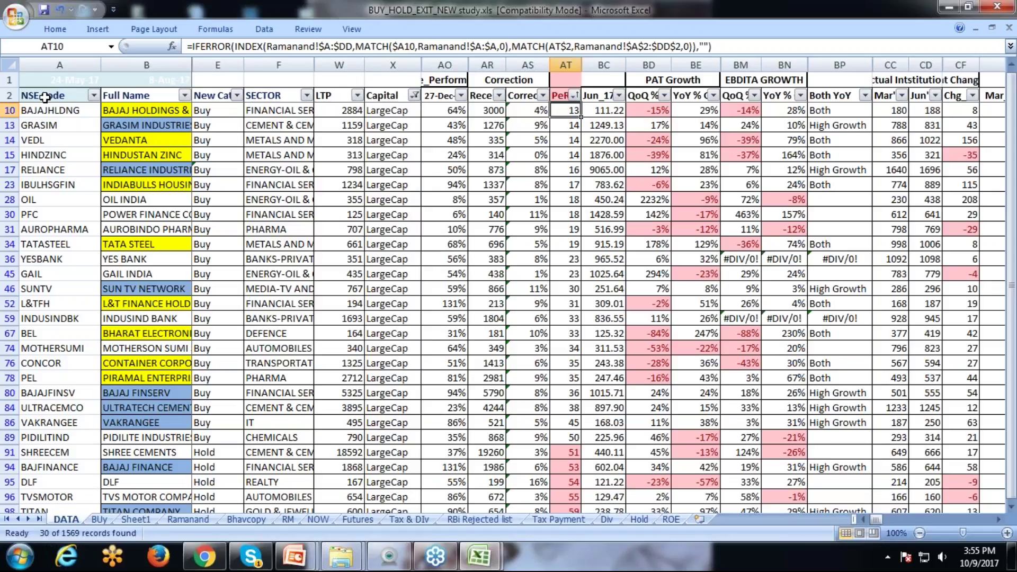
- Clear all of the sheet's filters and filter the Midcap column to the listed stock codes, excluding #N/A
left_click(250, 31)
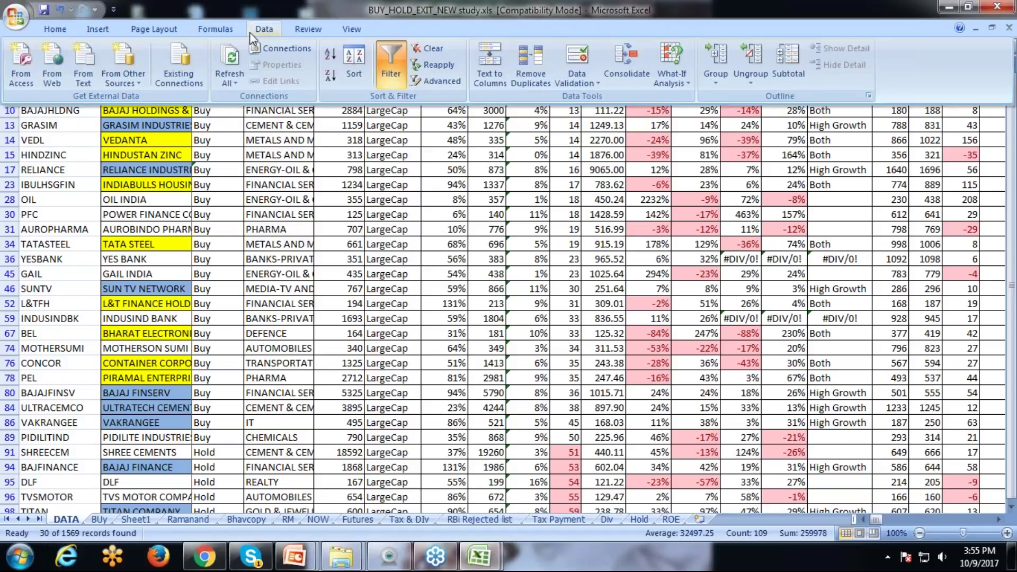
left_click(249, 32)
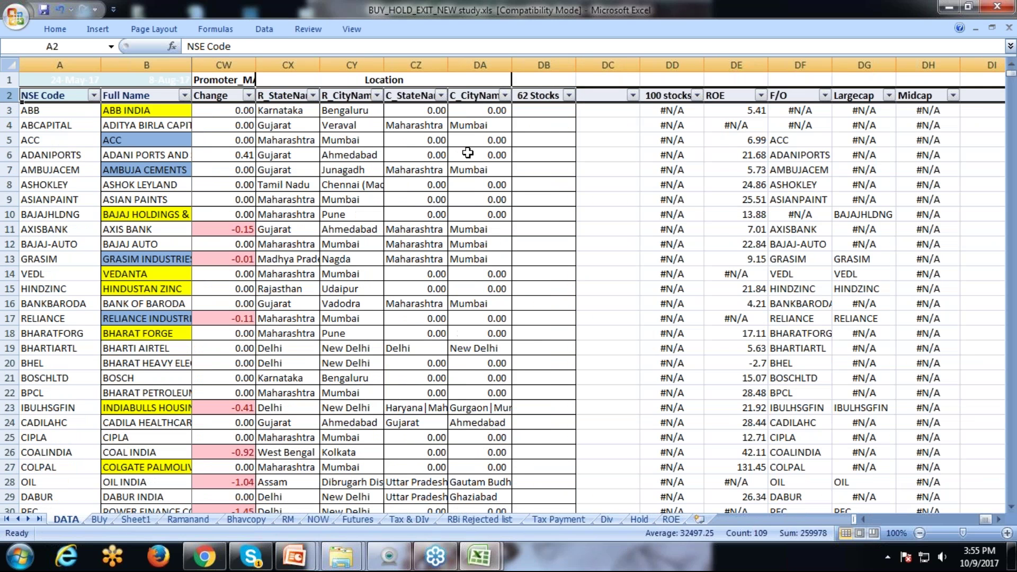
left_click(953, 96)
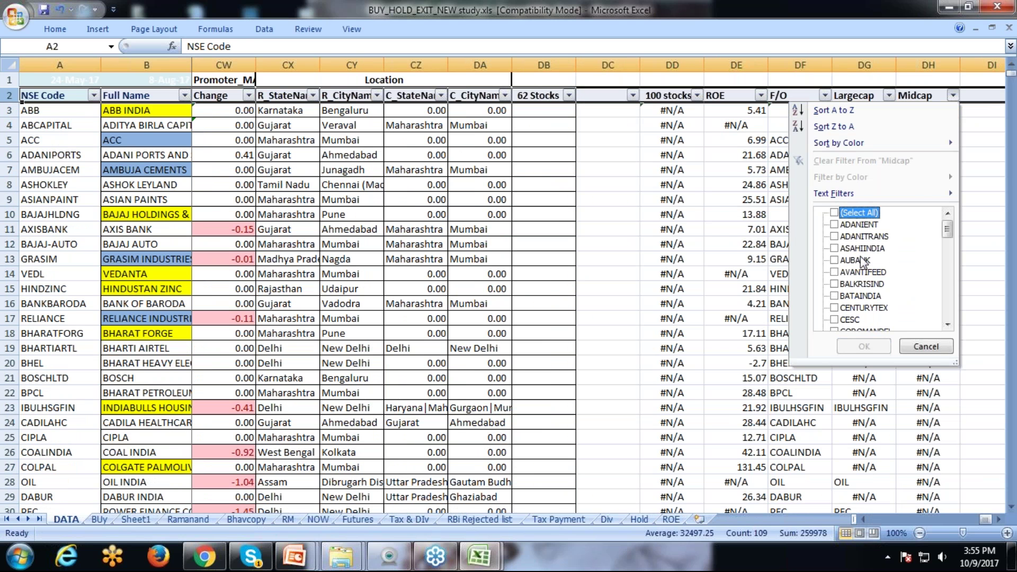
left_click_drag(948, 233, 948, 310)
left_click(864, 346)
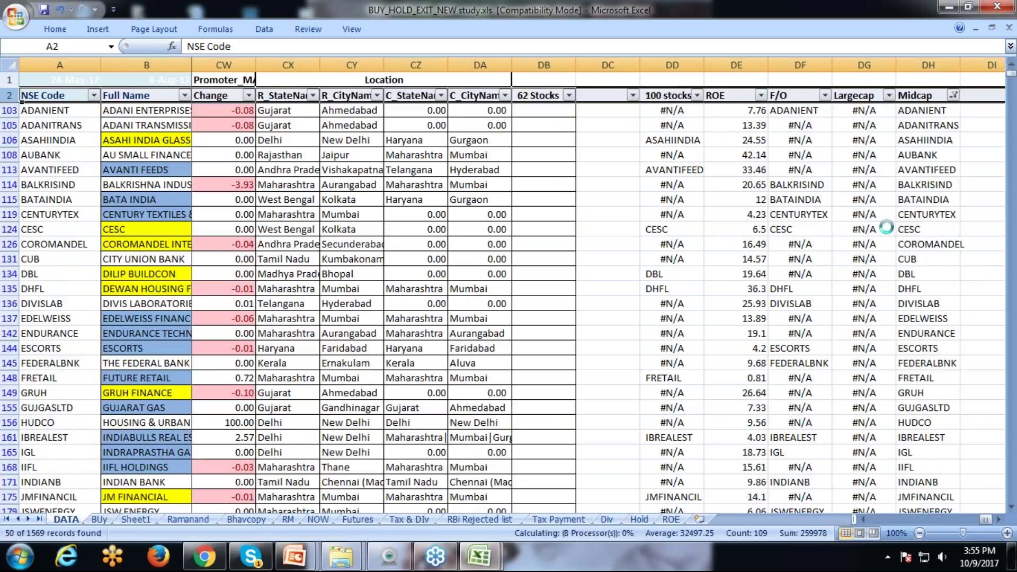
- Select the NSE codes of the filtered midcap stocks from ADANIENT to VOLTAS and look through the list
left_click(927, 214)
left_click_drag(986, 519, 876, 520)
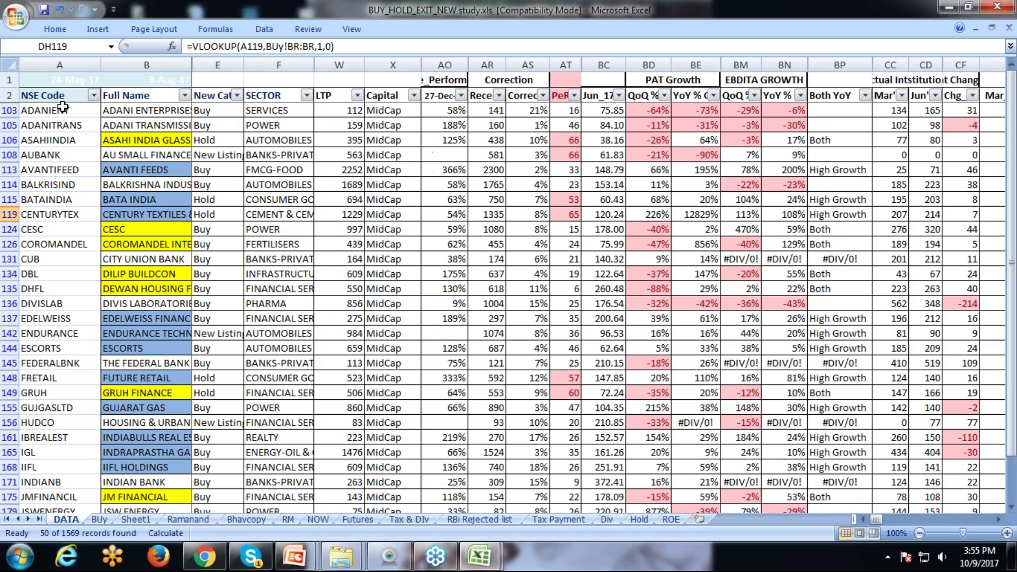
left_click(63, 108)
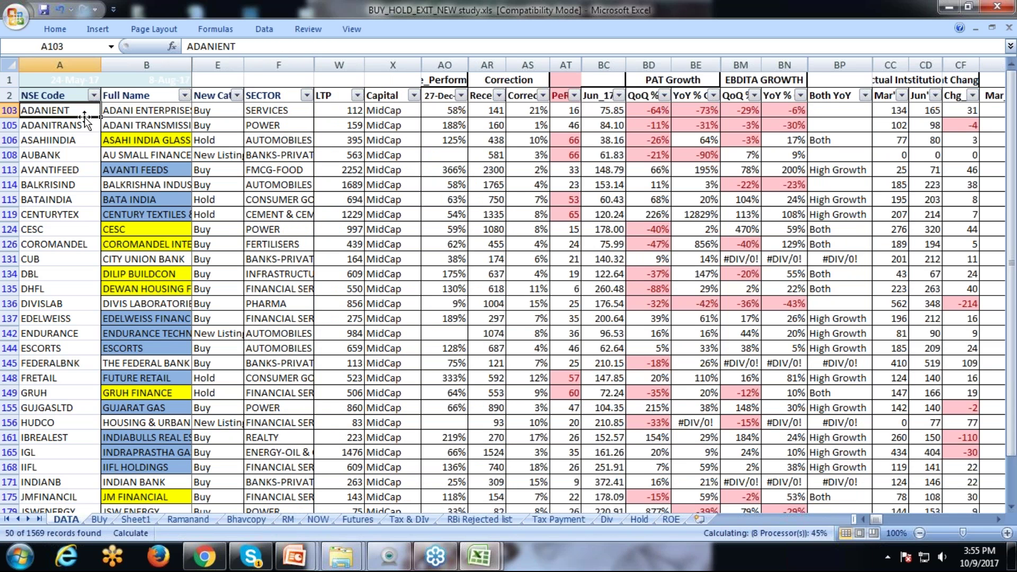
left_click_drag(86, 118, 64, 509)
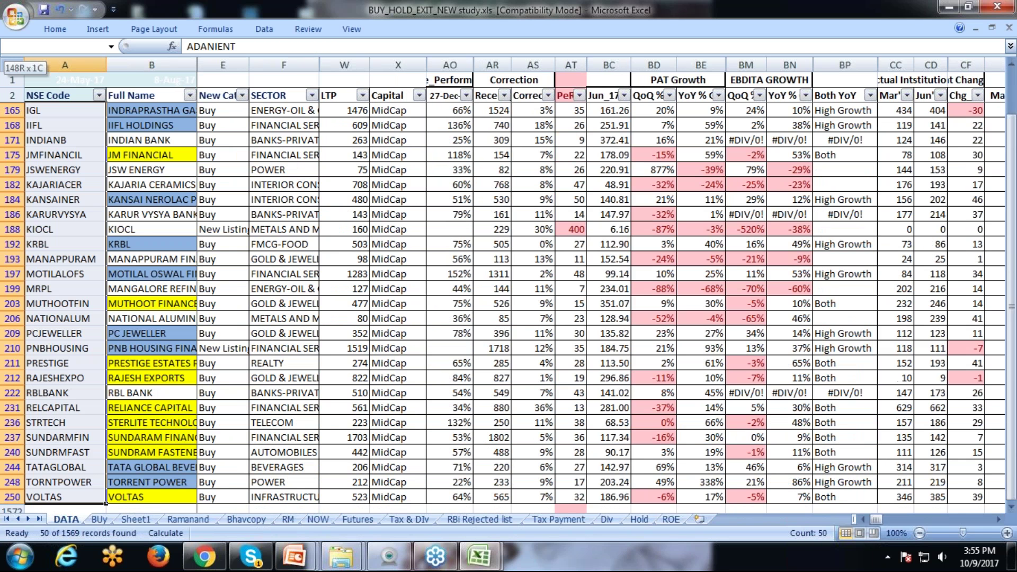
scroll(509, 286, "up", 2)
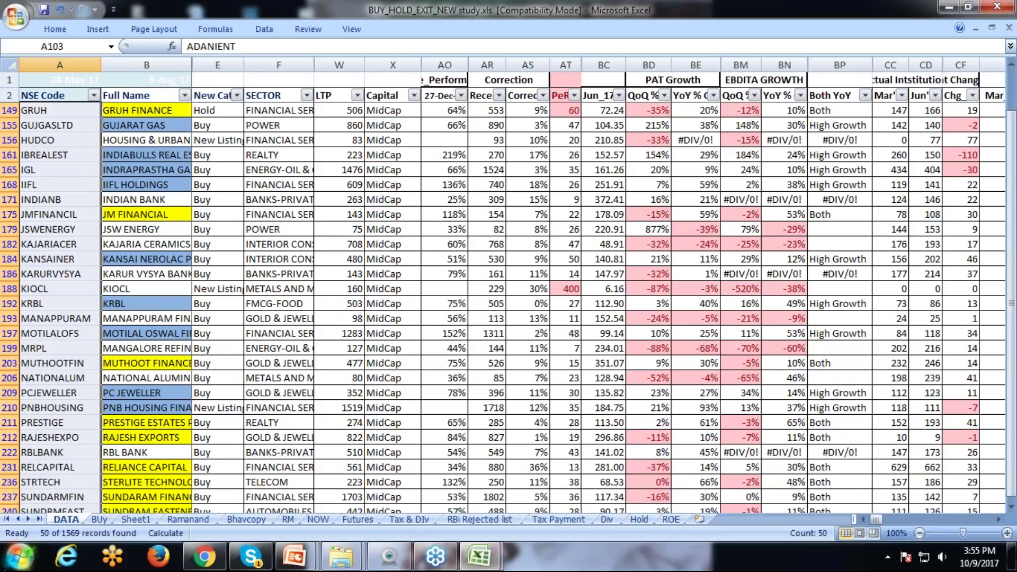
scroll(876, 523, "up", 1)
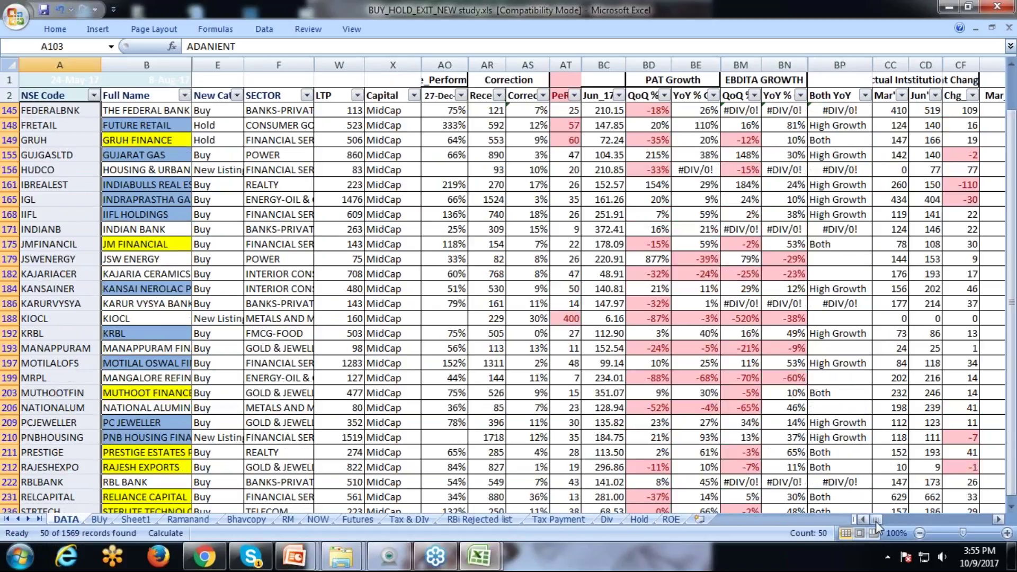
- Reset the Midcap column's filter to include all entries
left_click_drag(876, 522, 1001, 531)
left_click(953, 95)
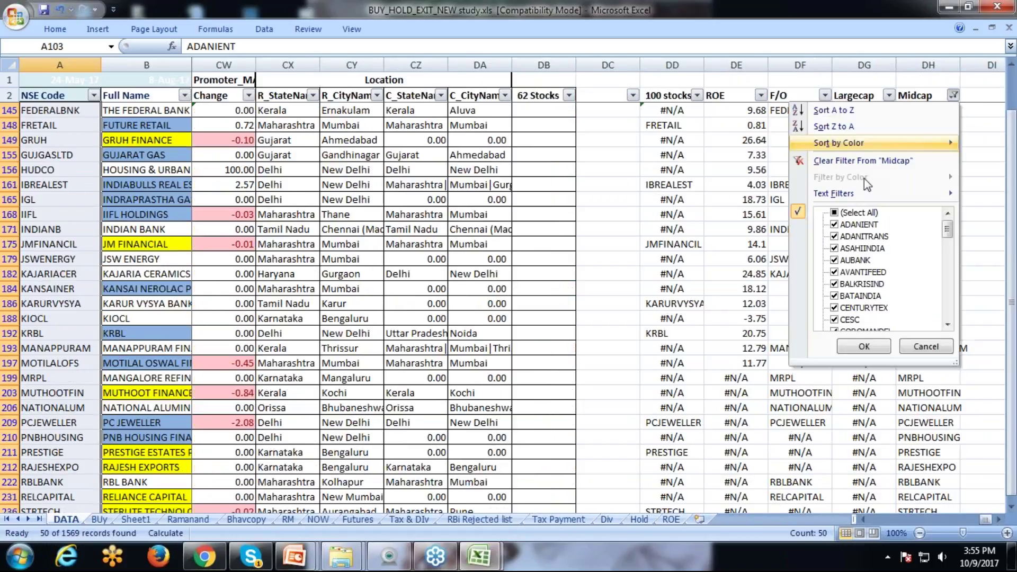
left_click(858, 212)
left_click(864, 347)
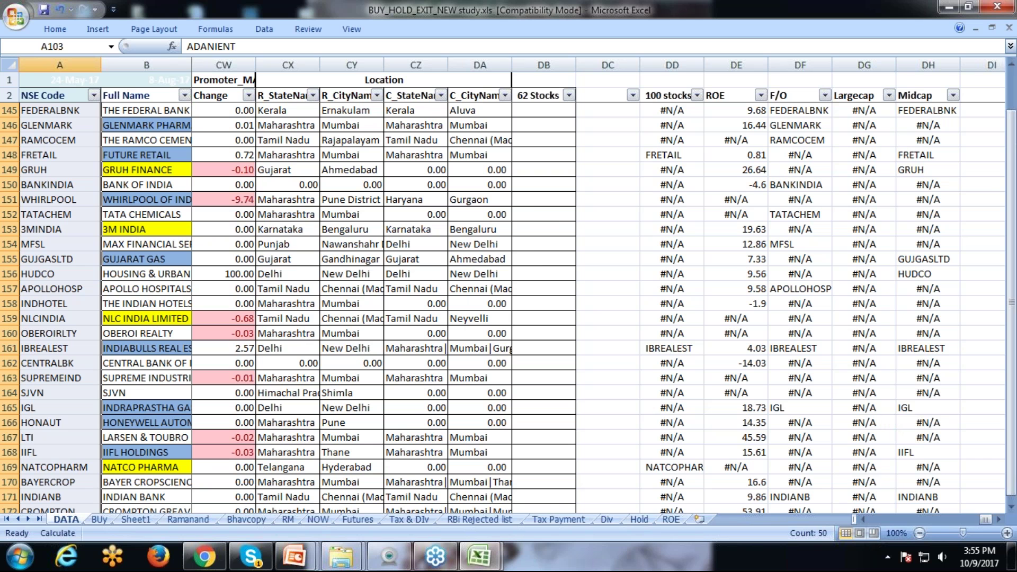
- Filter the Capital column to MidCap stocks only
scroll(956, 519, "left", 1)
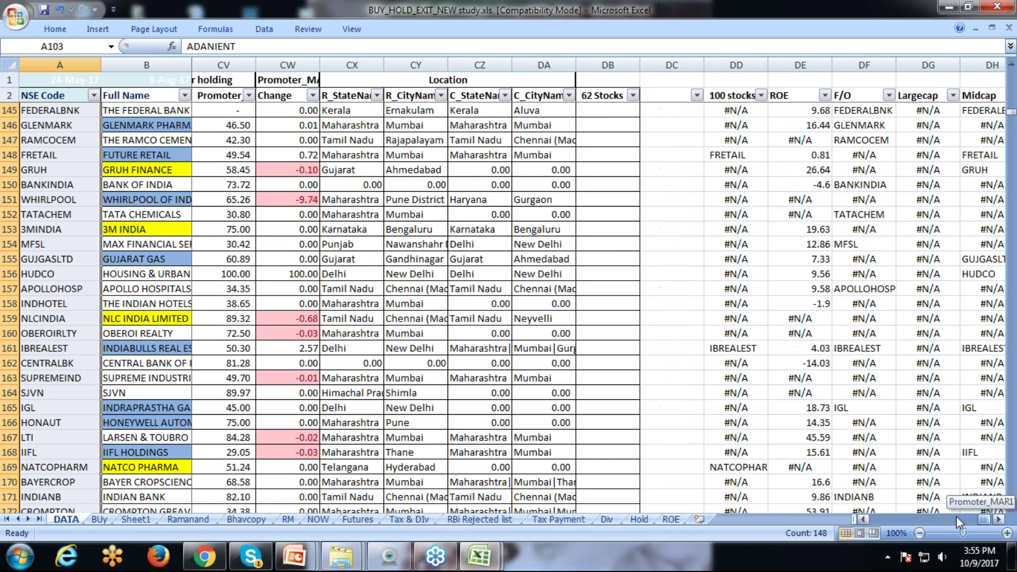
left_click_drag(983, 519, 877, 519)
left_click(392, 140)
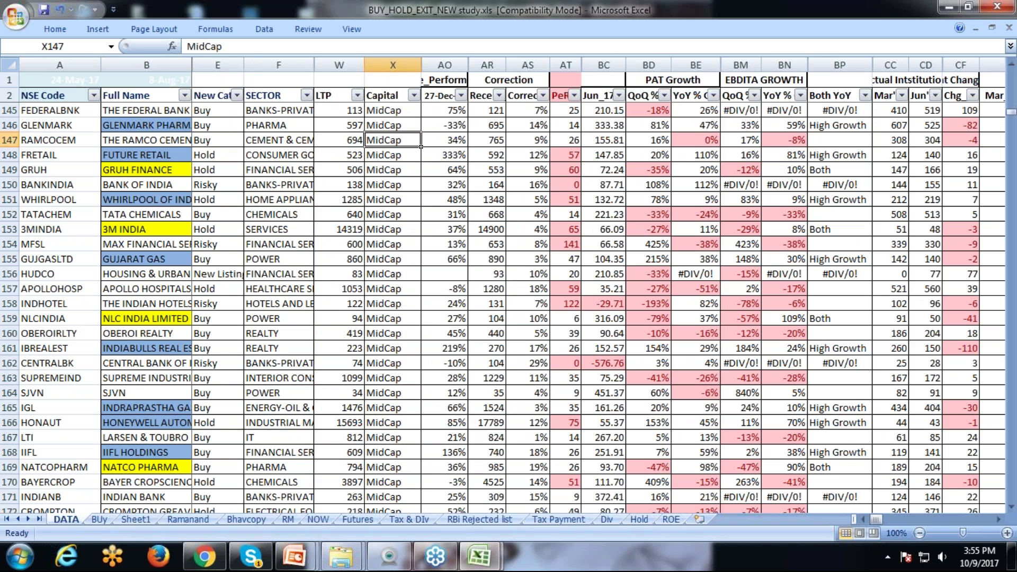
left_click(414, 95)
left_click(330, 345)
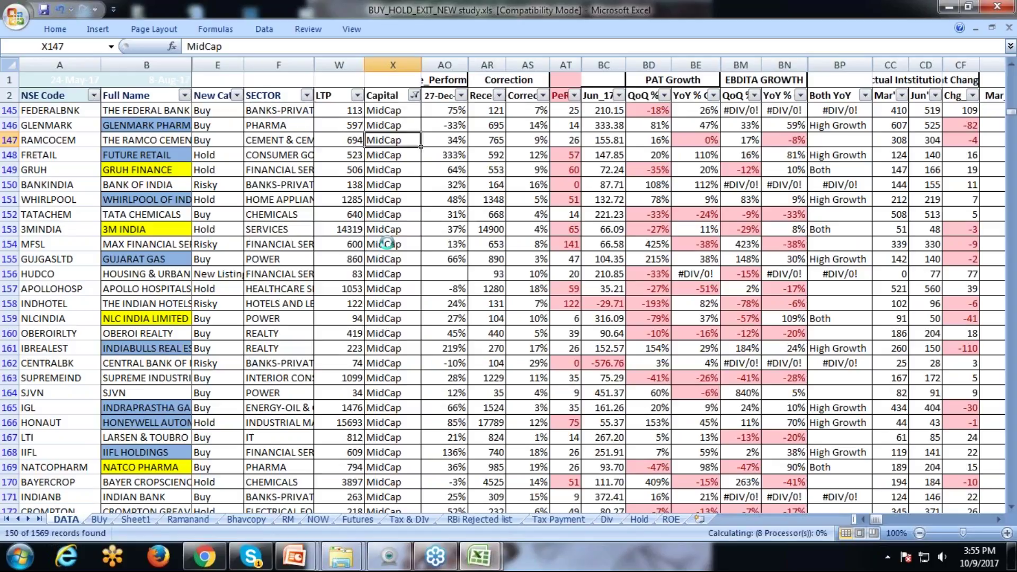
- Sort the filtered midcap stocks alphabetically by NSE Code, A to Z
left_click(387, 243)
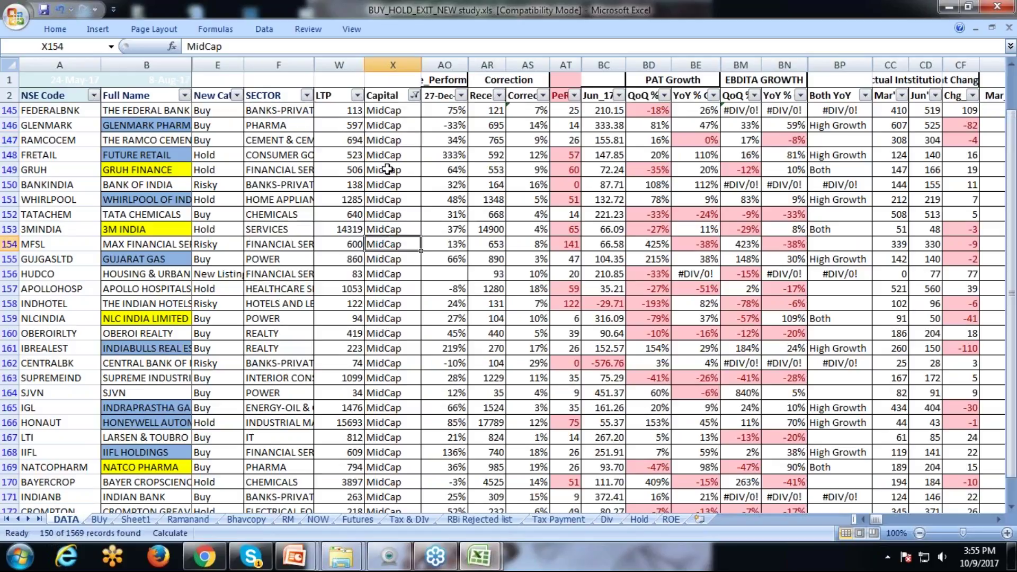
scroll(229, 214, "up", 12)
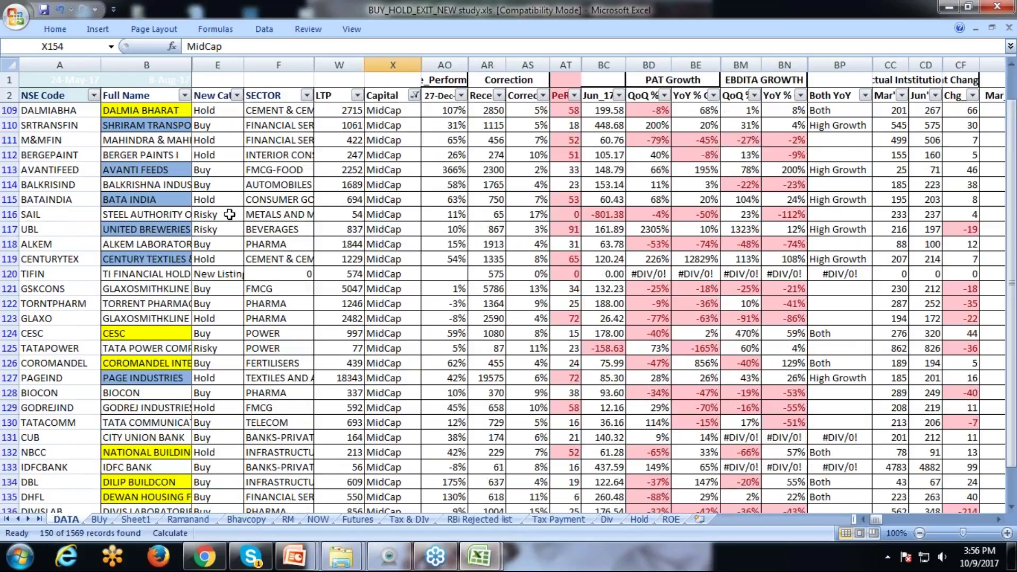
scroll(228, 214, "up", 2)
left_click(94, 96)
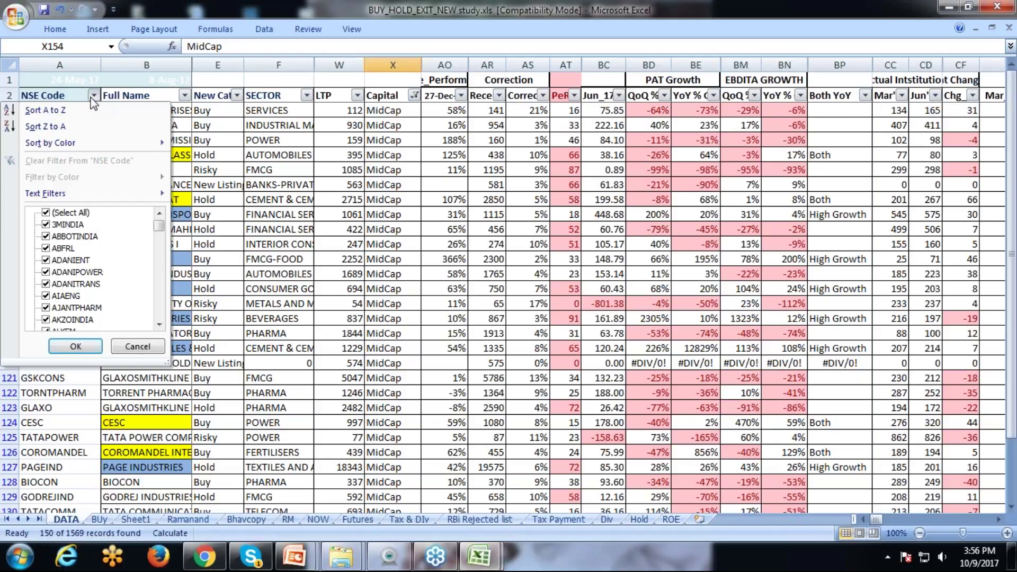
left_click(71, 111)
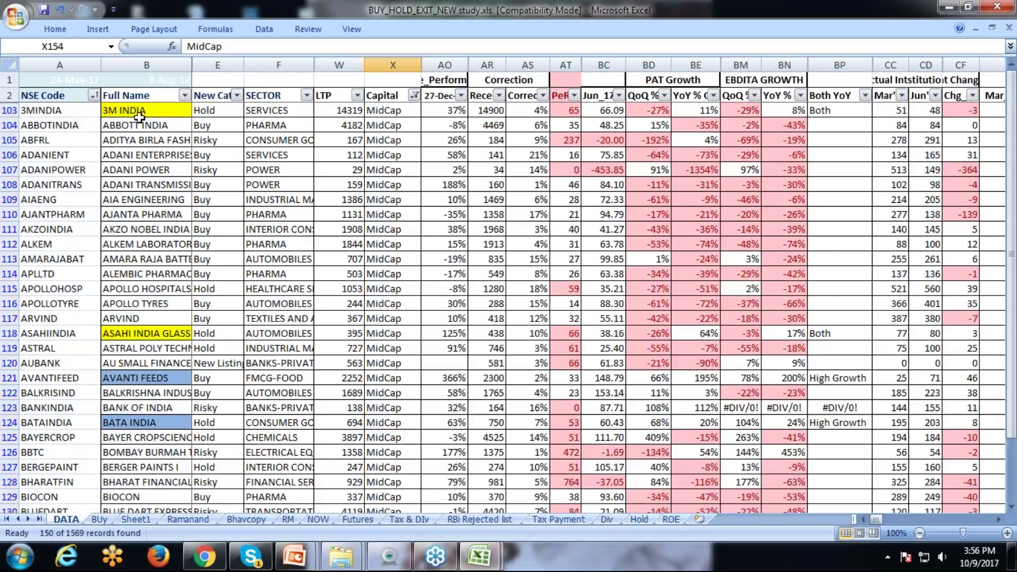
- Hide all columns between Capital and MarketCap so the two columns sit side by side
left_click(337, 182)
left_click(453, 62)
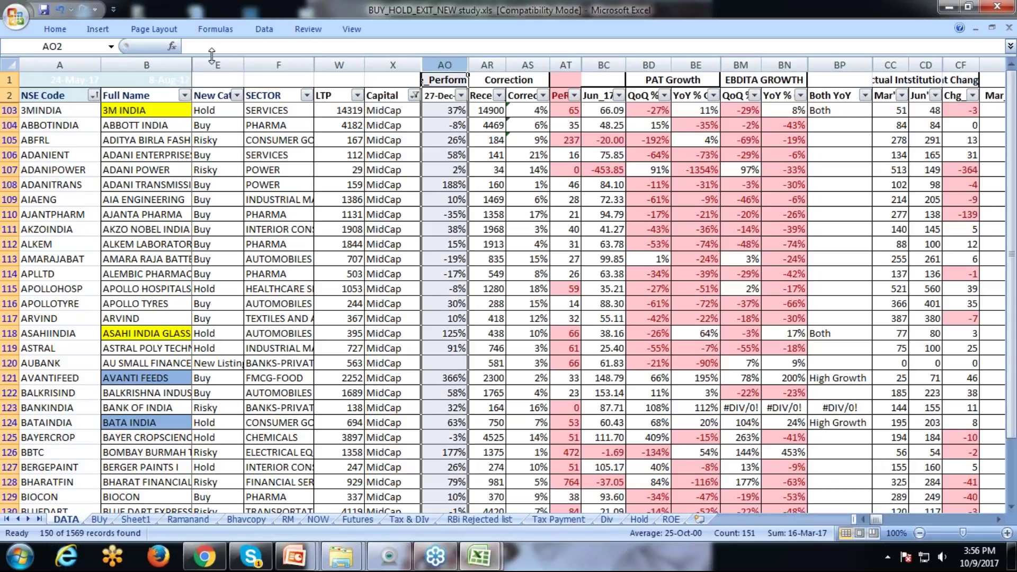
left_click(179, 62)
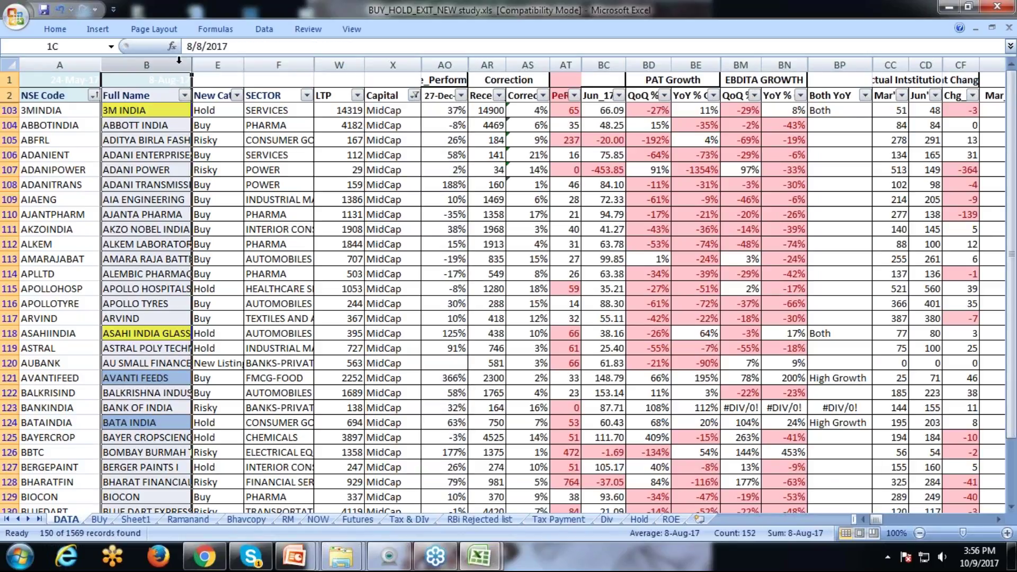
left_click_drag(179, 60, 369, 73)
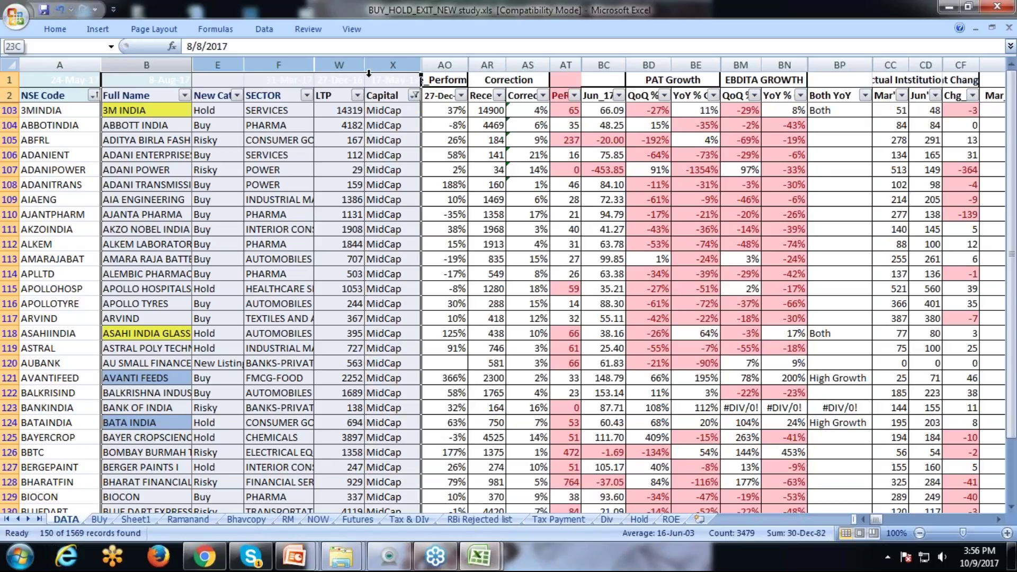
left_click(374, 137)
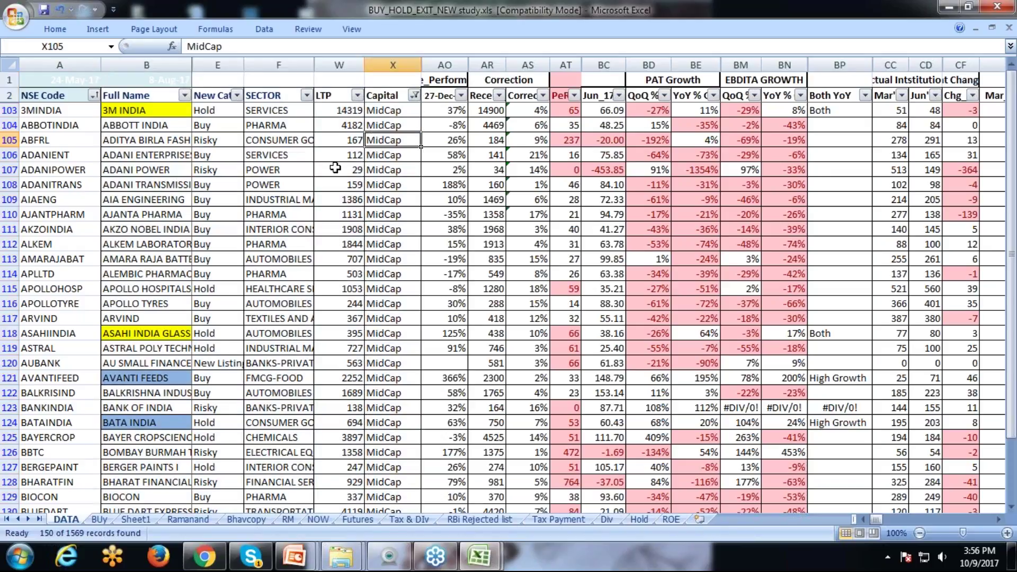
left_click_drag(446, 64, 374, 123)
scroll(598, 296, "right", 3)
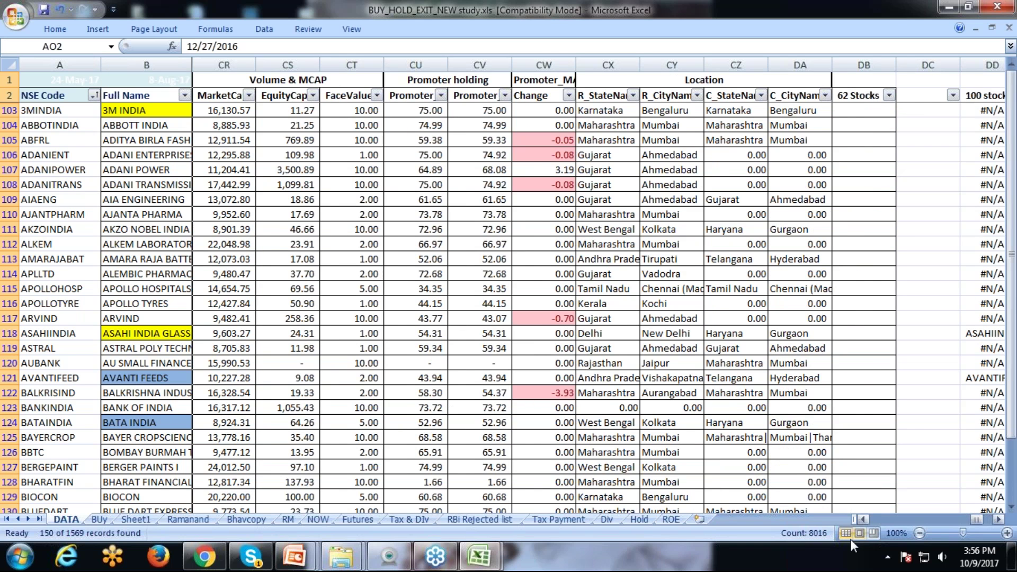
scroll(857, 531, "left", 2)
scroll(857, 531, "left", 2)
- Compare the LTP prices of the first midcap stocks, from 3MINDIA down to ADANIPOWER
left_click(339, 154)
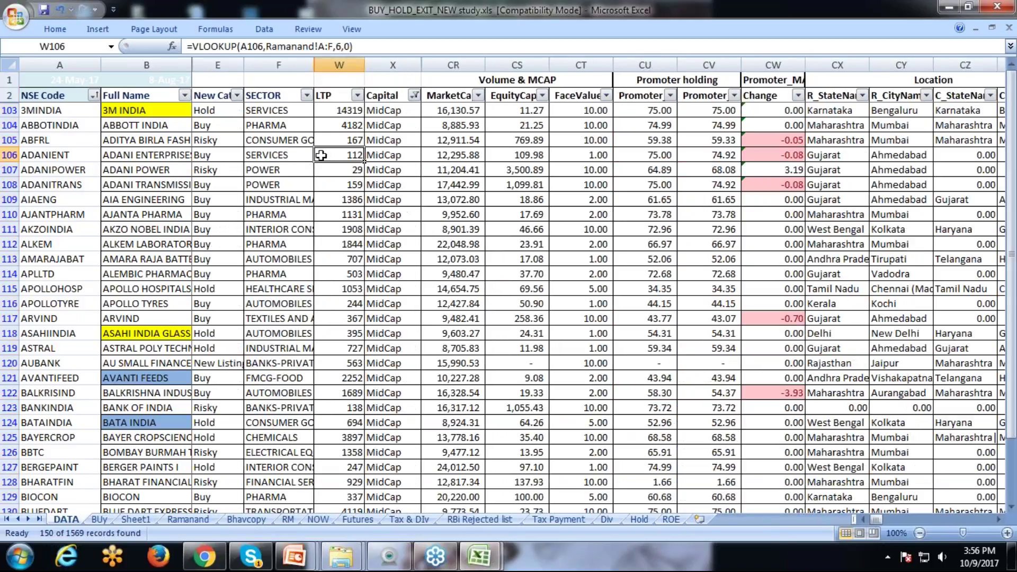
left_click(338, 112)
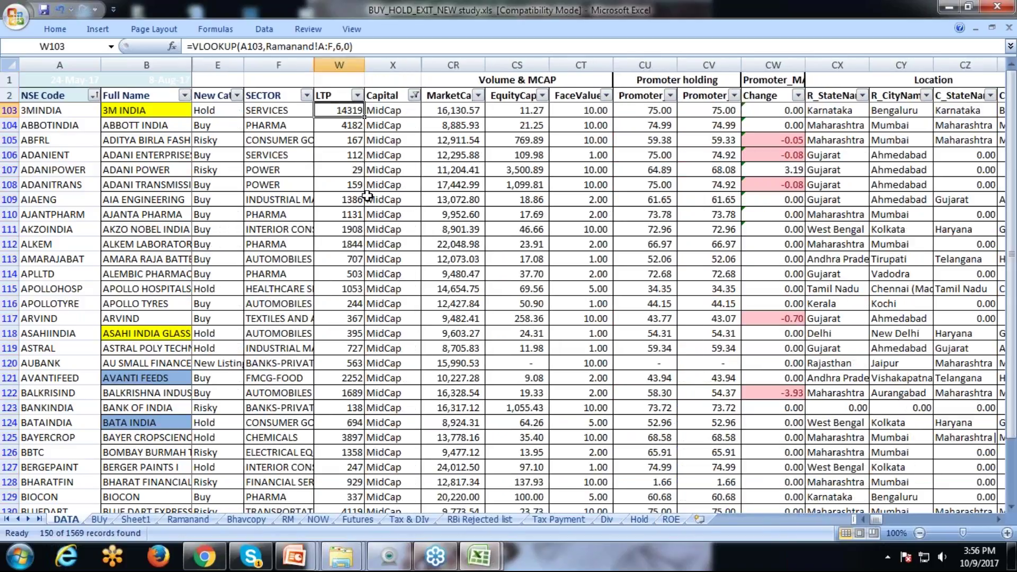
key("Down")
key("Down")
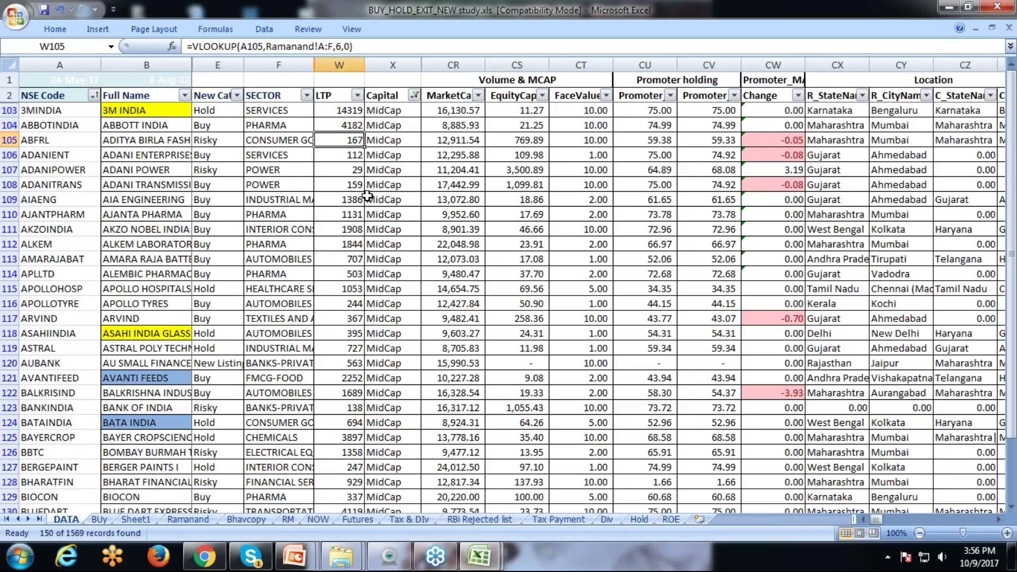
key("Up")
key("Up")
key("Down")
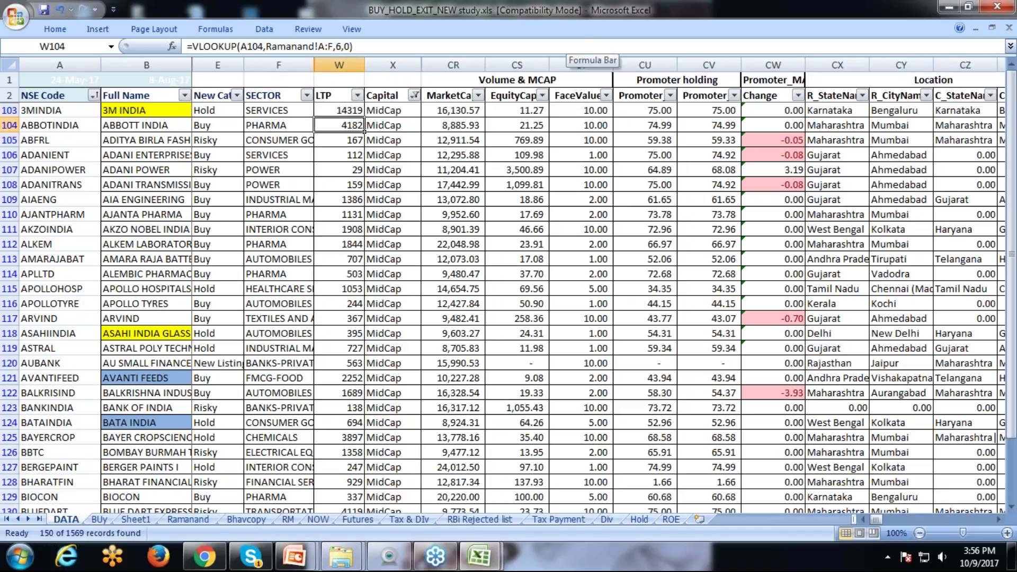
key("Down")
key("Down")
key("Down")
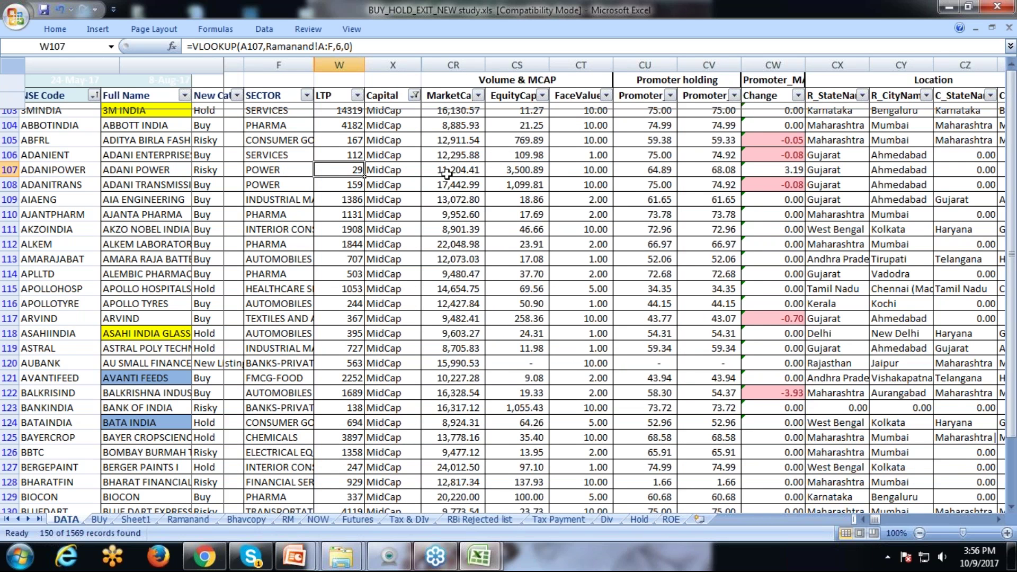
- Enlarge the sheet to 115% and read across the ABFRL row from its NSE code to its MarketCap
scroll(446, 173, "up", 1, "ctrl")
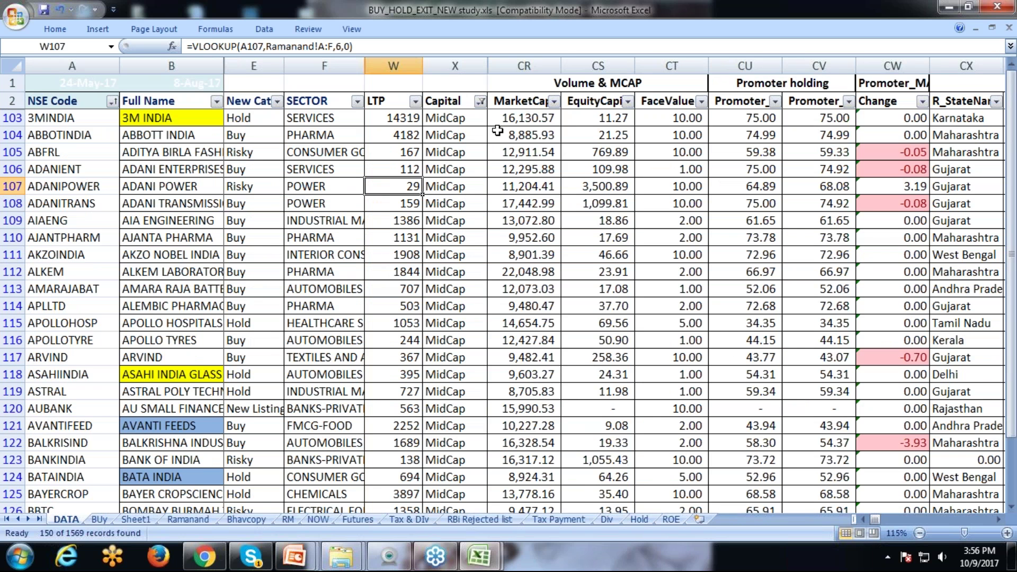
key("Right")
key("Right")
left_click(11, 119)
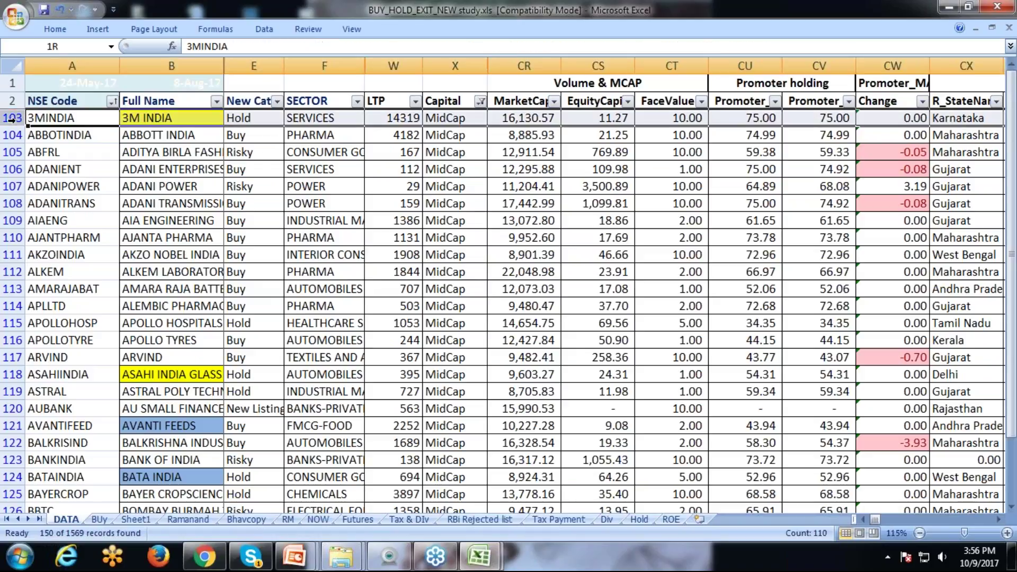
key("Down")
key("Down")
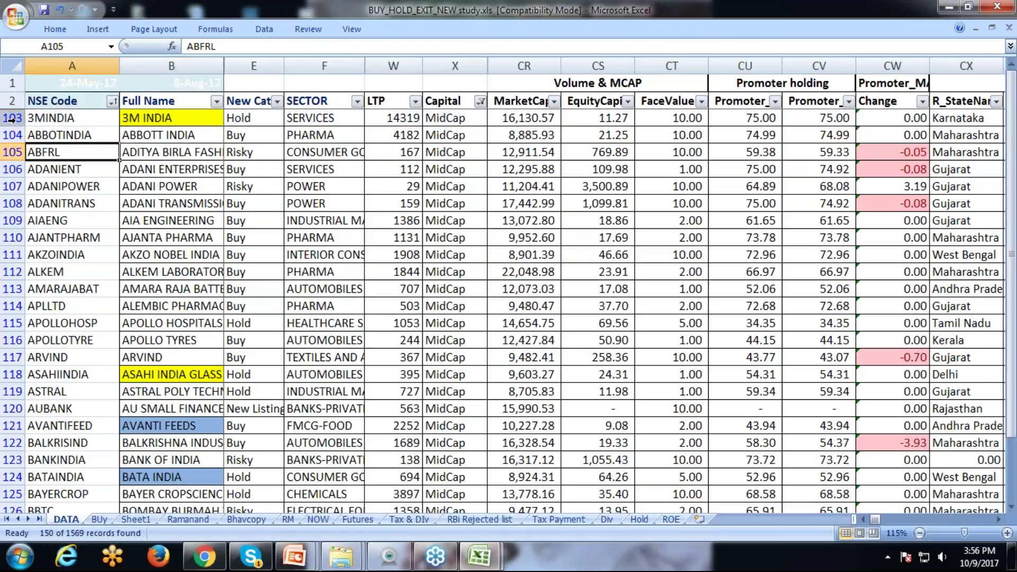
key("Right")
key("Right")
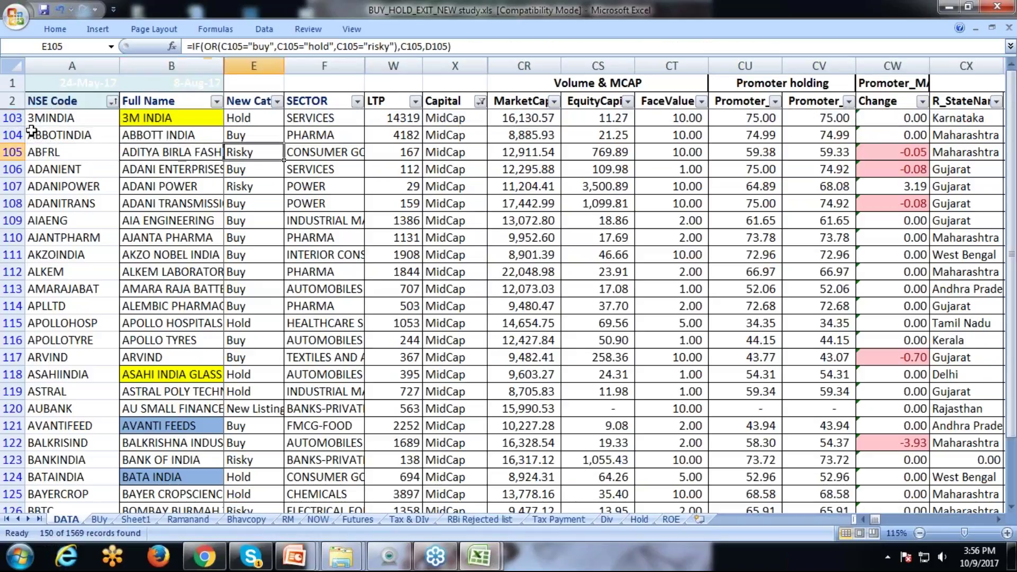
key("Right")
key("Right")
key("Right")
key("Right")
- Examine the MarketCap values one by one from ADANIENT down to AJANTPHARM
key("Down")
key("Down")
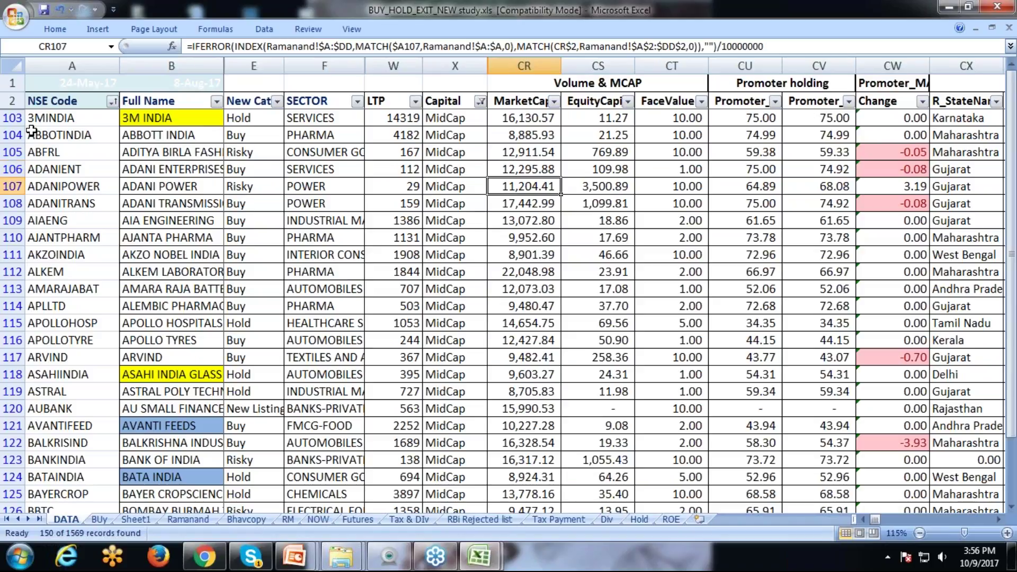
key("Down")
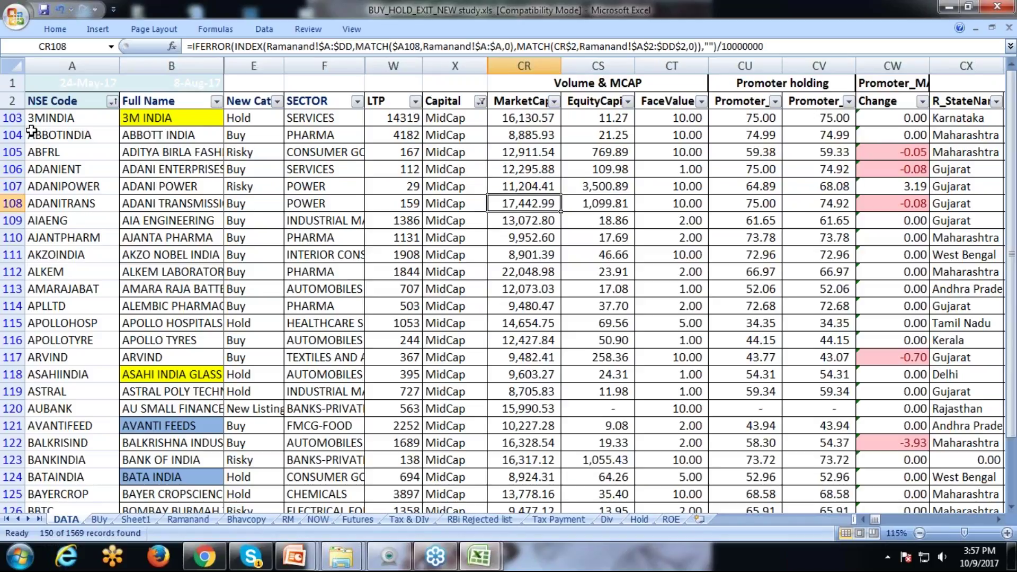
key("Down")
key("Down")
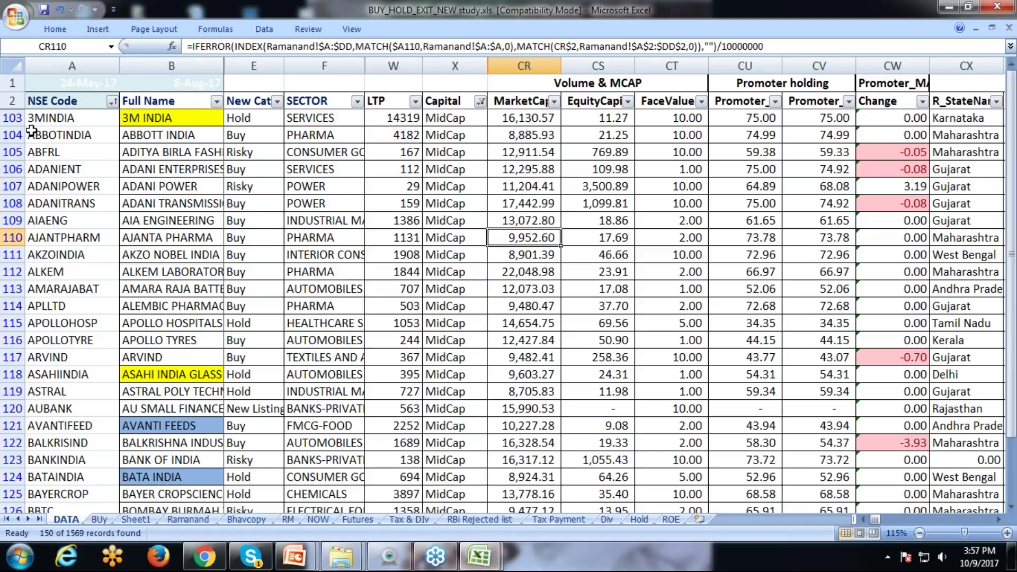
- Return to the Full Name column and review the midcap companies from AKZO NOBEL INDIA down to APOLLO TYRES
key("Left")
key("Left")
key("Left")
key("Left")
key("Left")
key("Left")
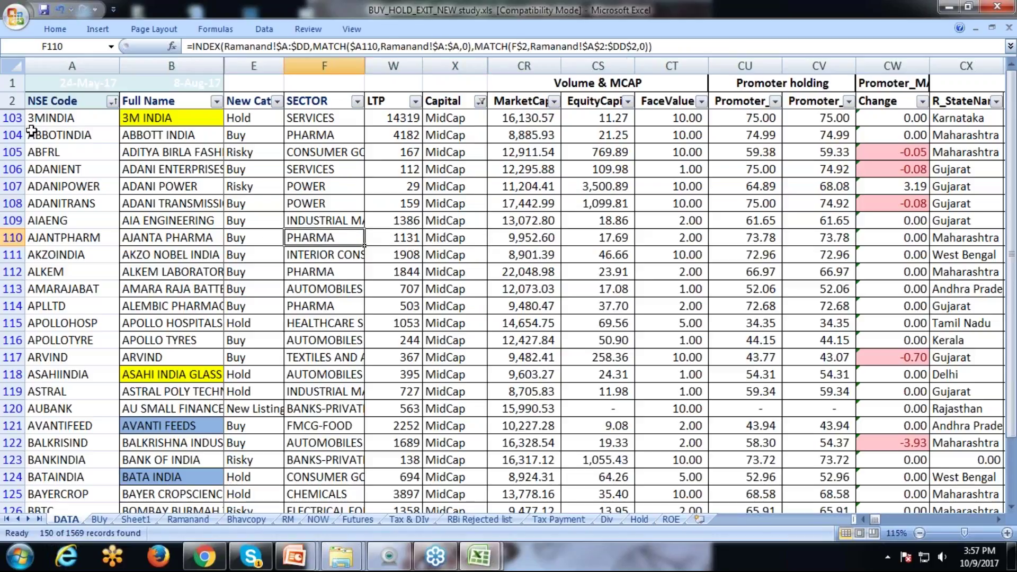
key("Right")
key("Down")
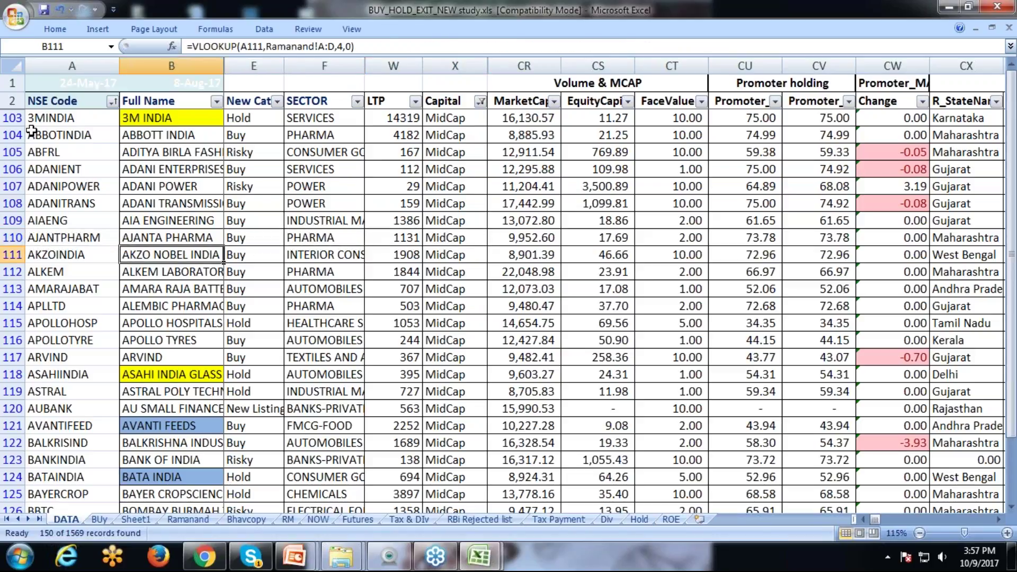
key("Down")
key("Down")
key("Down")
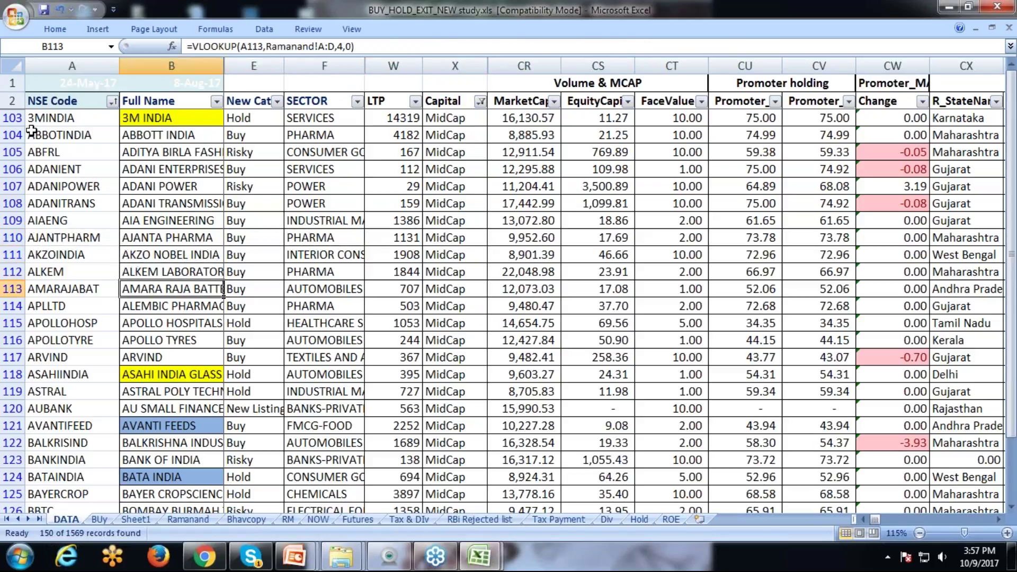
key("Down")
key("Down")
key("Down")
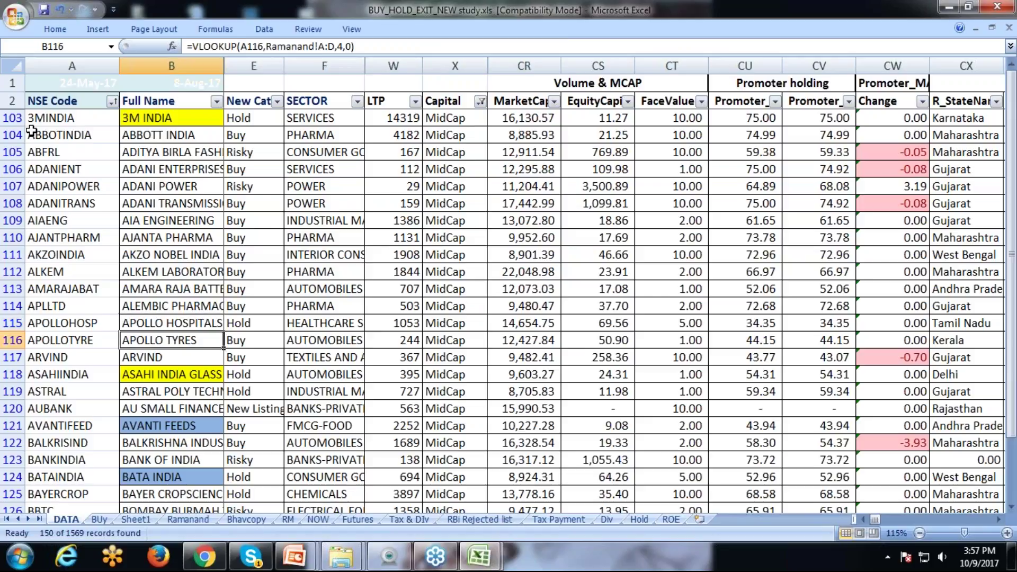
- Review the midcap company names one by one from ARVIND down to BERGER PAINTS
key("Down")
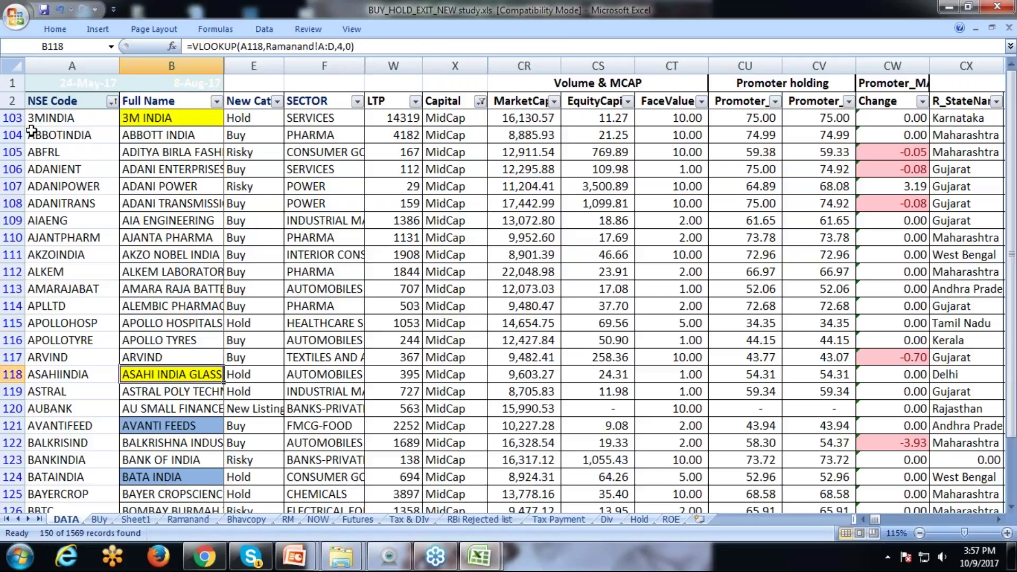
key("Down")
key("Down")
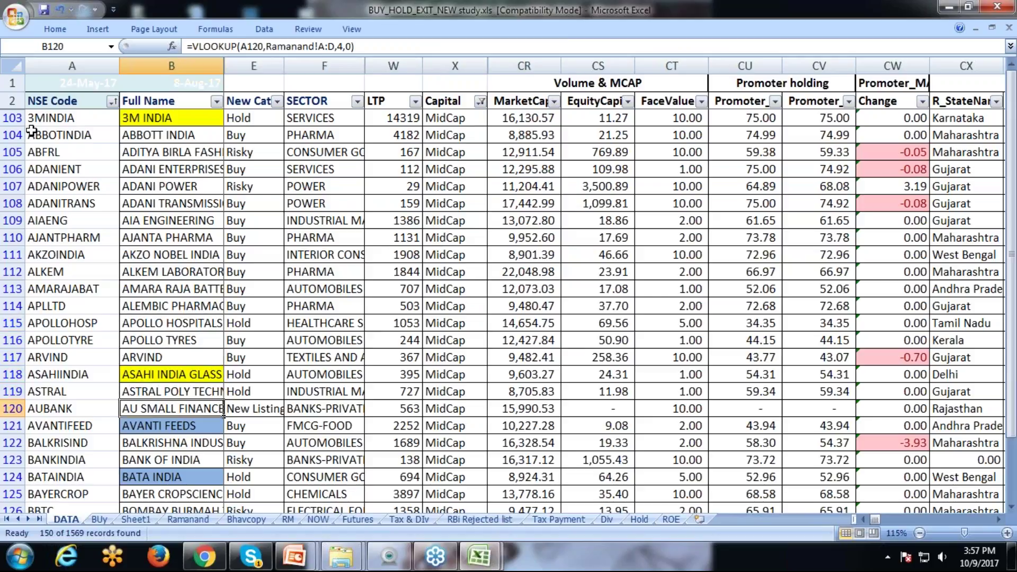
key("Down")
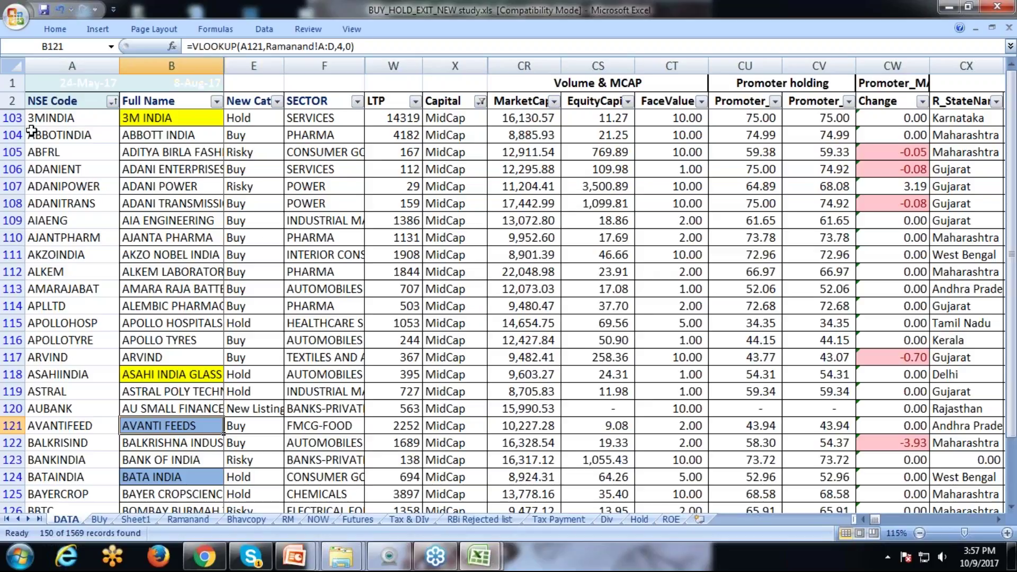
key("Down")
key("Down")
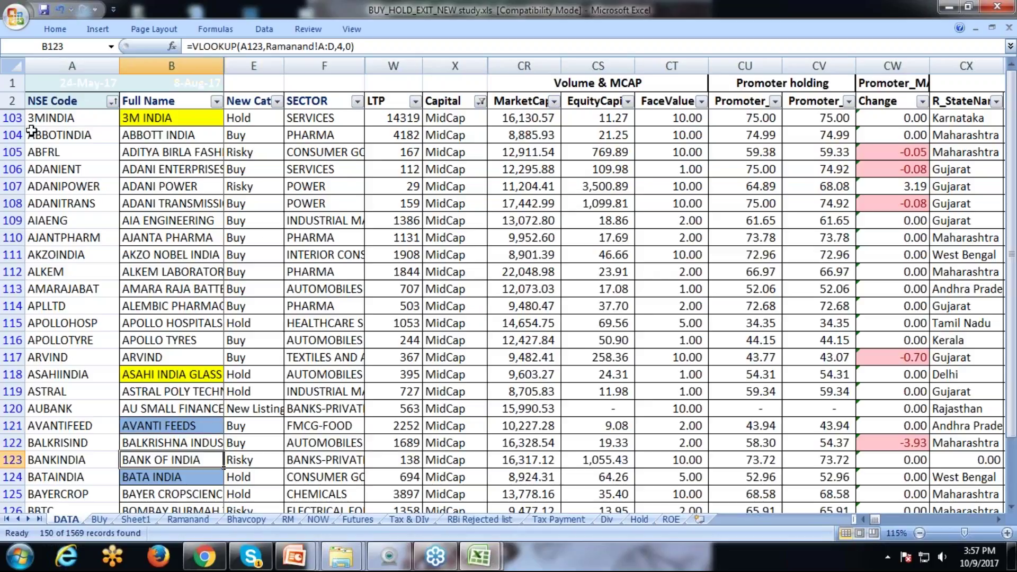
key("Down")
key("Down")
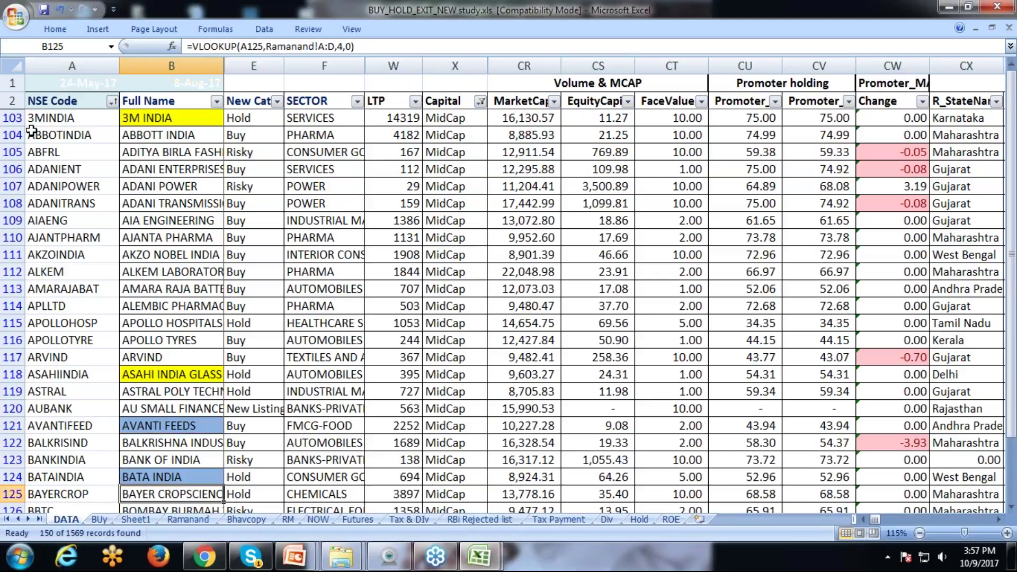
key("Down")
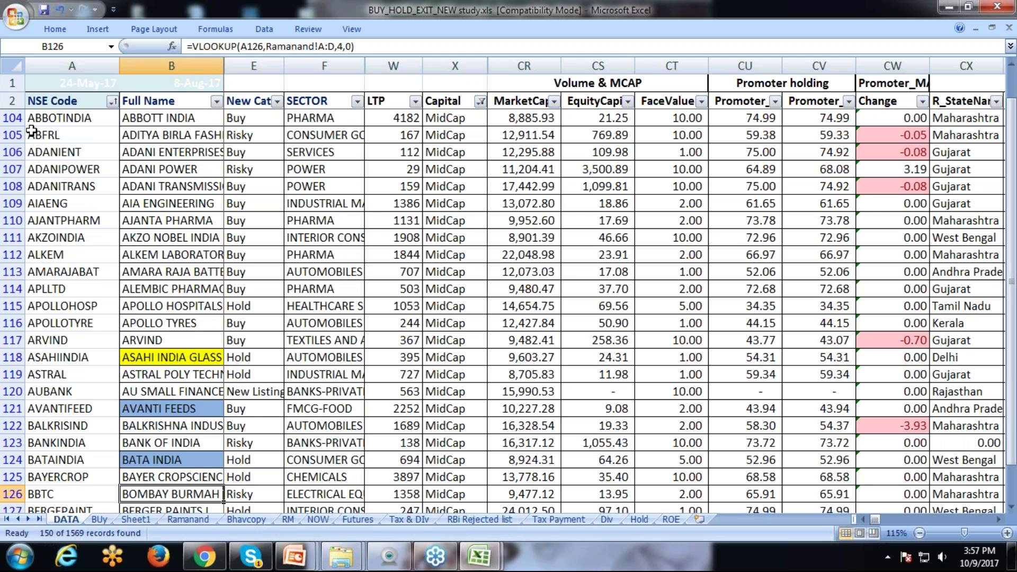
key("Down")
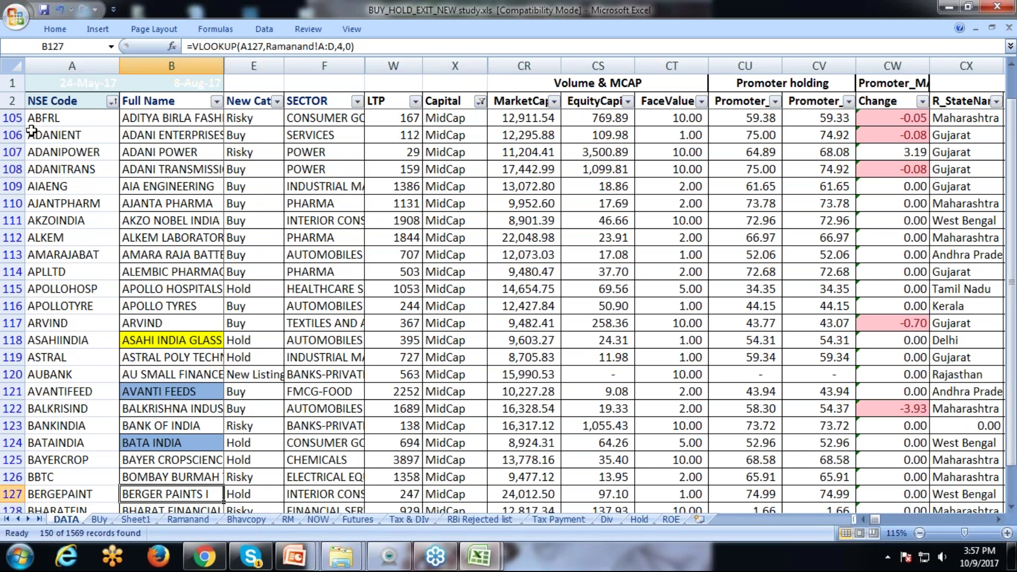
- Skim the Full Name column down to the ENDURANCE row, and return to BHARAT FINANCIAL
key("Down")
key("Down")
key("Down")
key("Down")
key("Down")
key("Down")
key("Down")
key("Down")
key("Down")
key("Down")
key("Down")
key("Down")
key("Down")
key("Down")
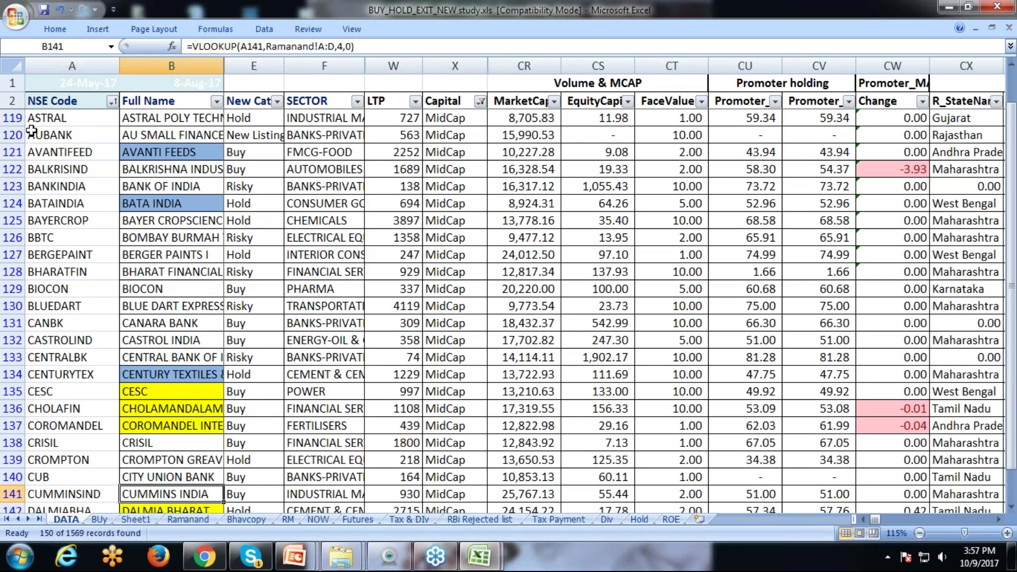
key("Down")
key("Down")
key("Down")
key("Down")
key("Down")
key("Down")
key("Up")
key("Up")
key("Up")
key("Up")
key("Up")
key("Up")
key("Up")
key("Up")
key("Up")
key("Up")
key("Up")
key("Up")
key("Up")
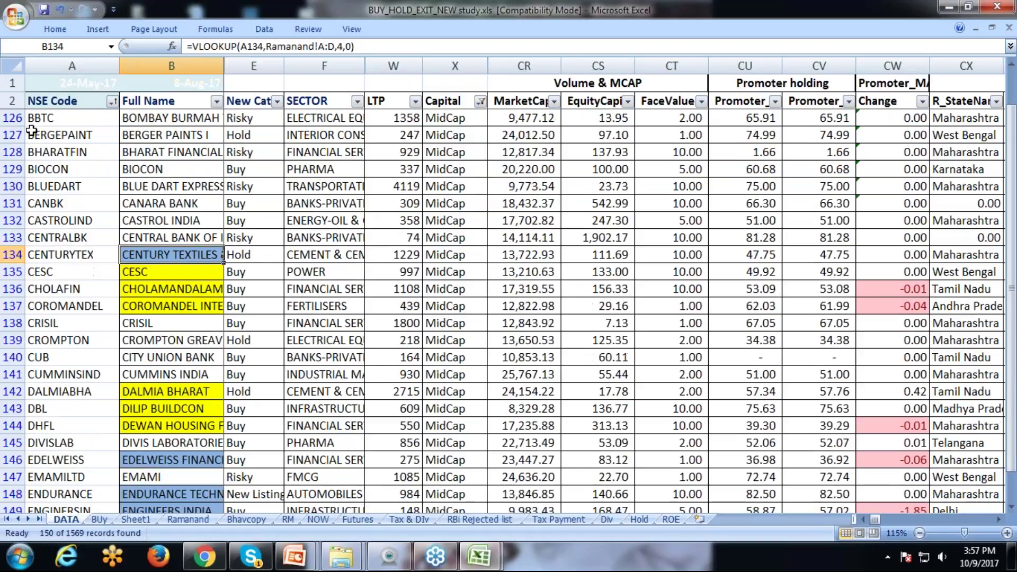
key("Up")
key("Up")
key("Up")
key("Up")
key("Up")
key("Up")
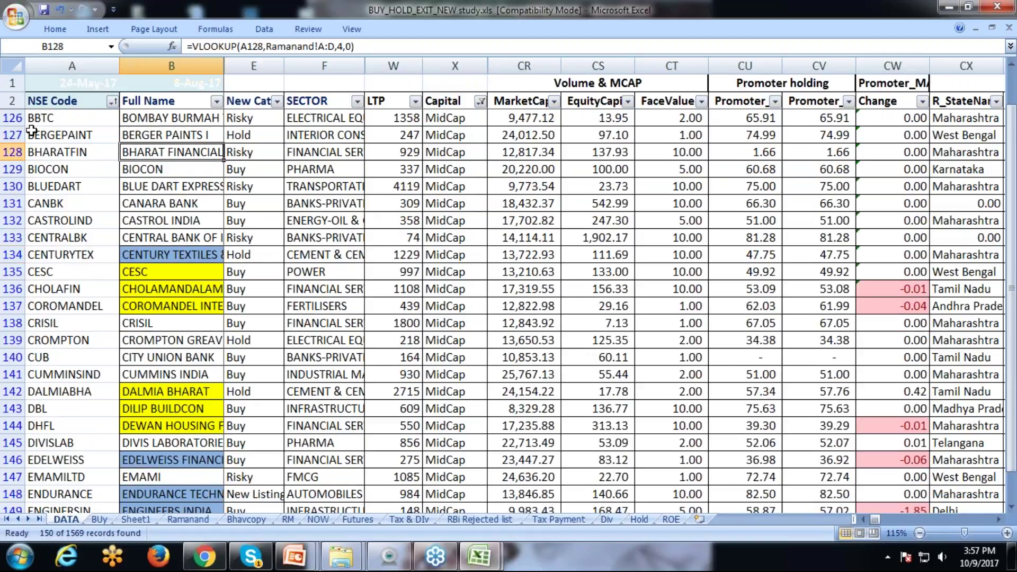
- Review the midcap company names from BIOCON down to the CROMPTON row
key("Down")
key("Down")
key("Down")
key("Down")
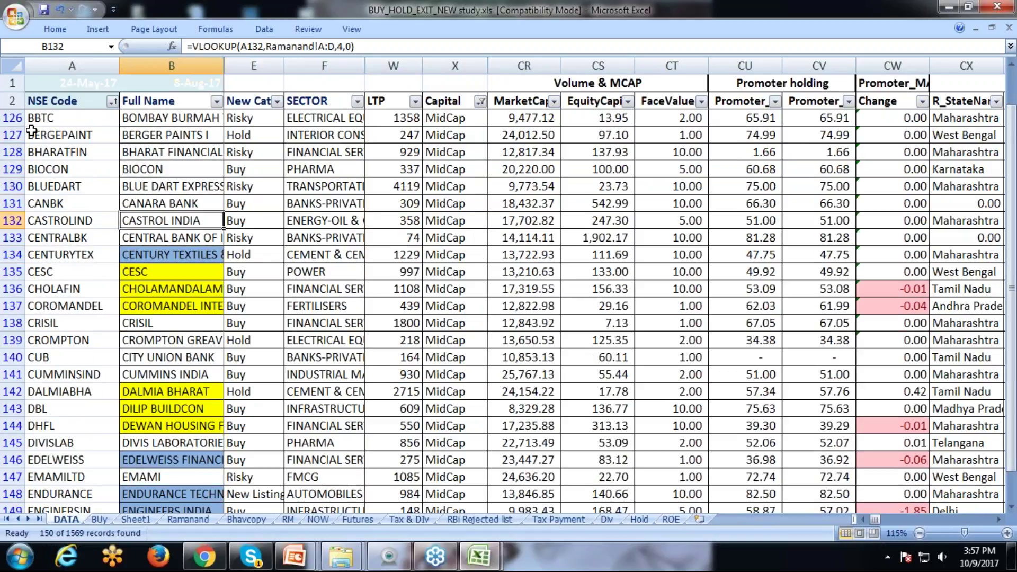
key("Down")
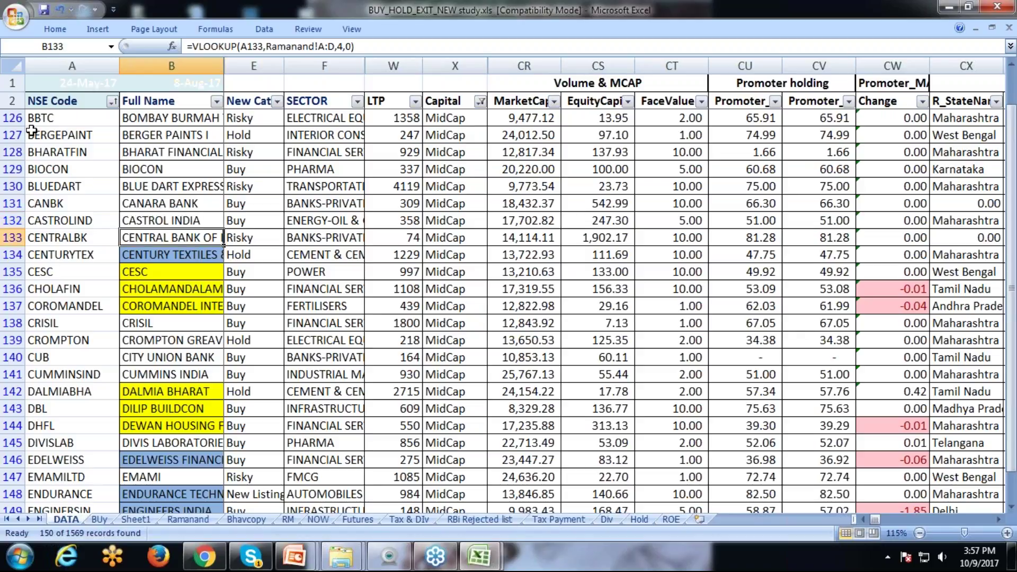
key("Down")
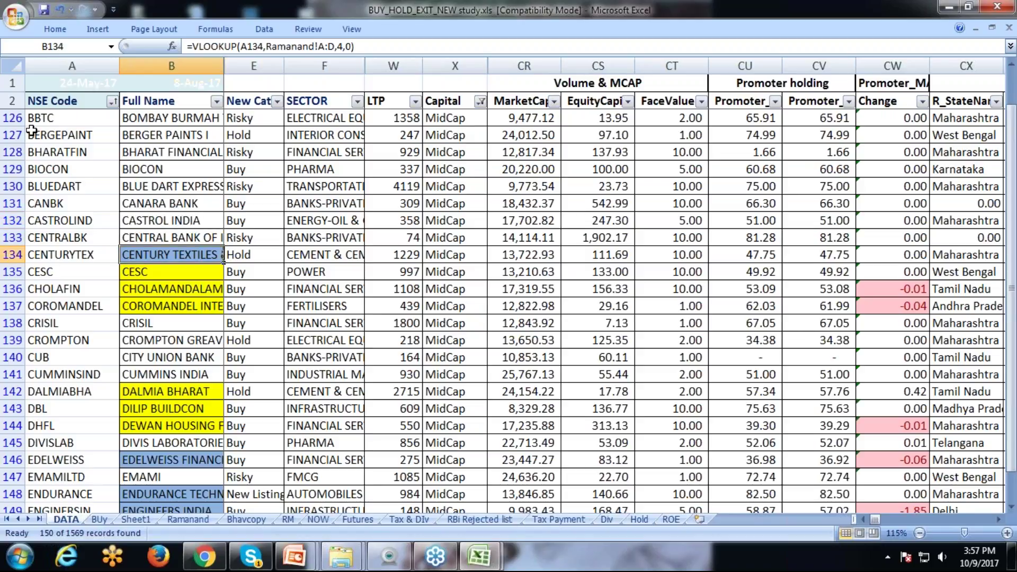
key("Down")
key("Down")
key("Down")
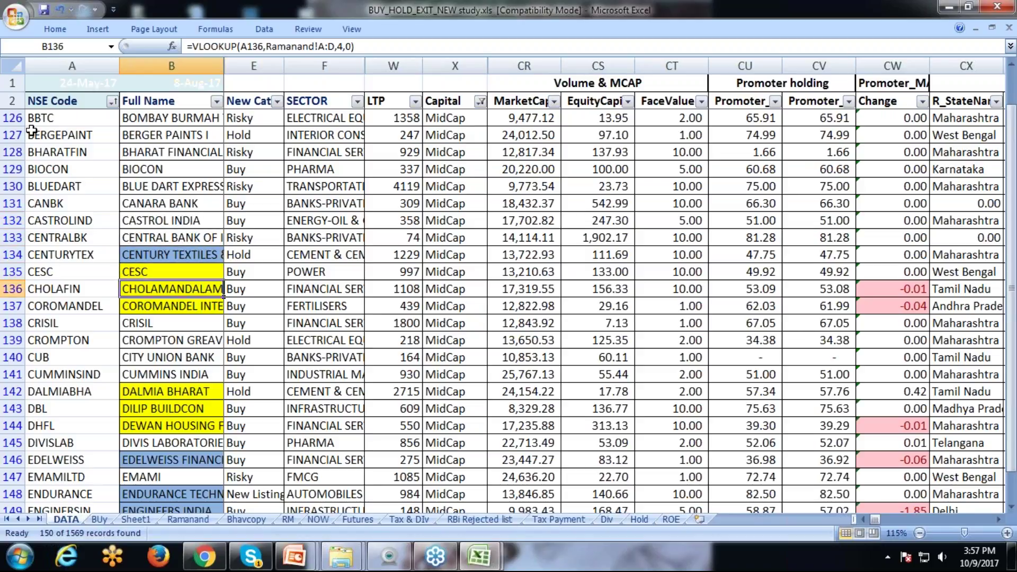
key("Down")
key("Down")
key("Down")
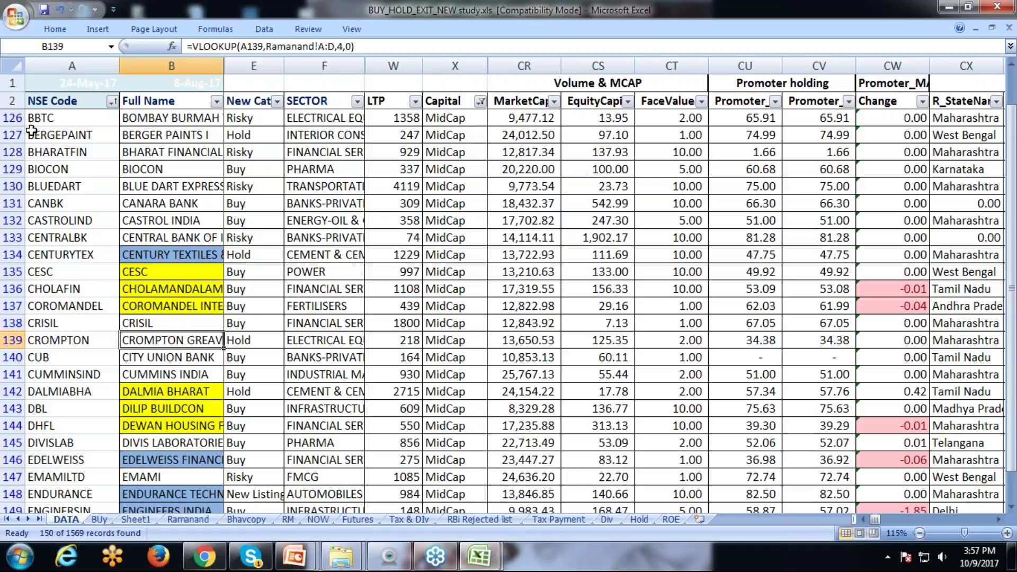
- Go through the midcap company names from CITY UNION BANK down to ENGINEERS INDIA
key("Down")
key("Down")
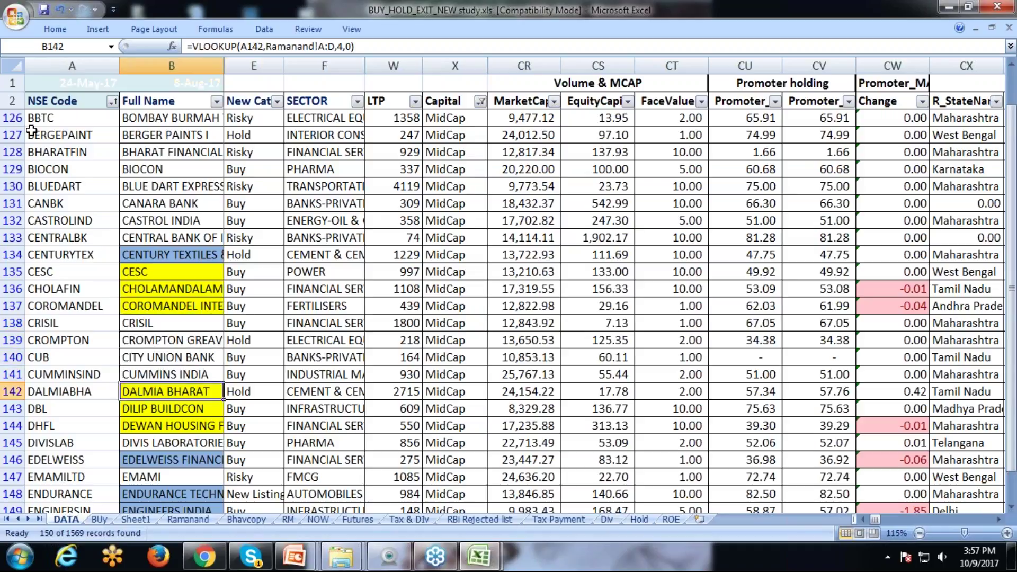
key("Down")
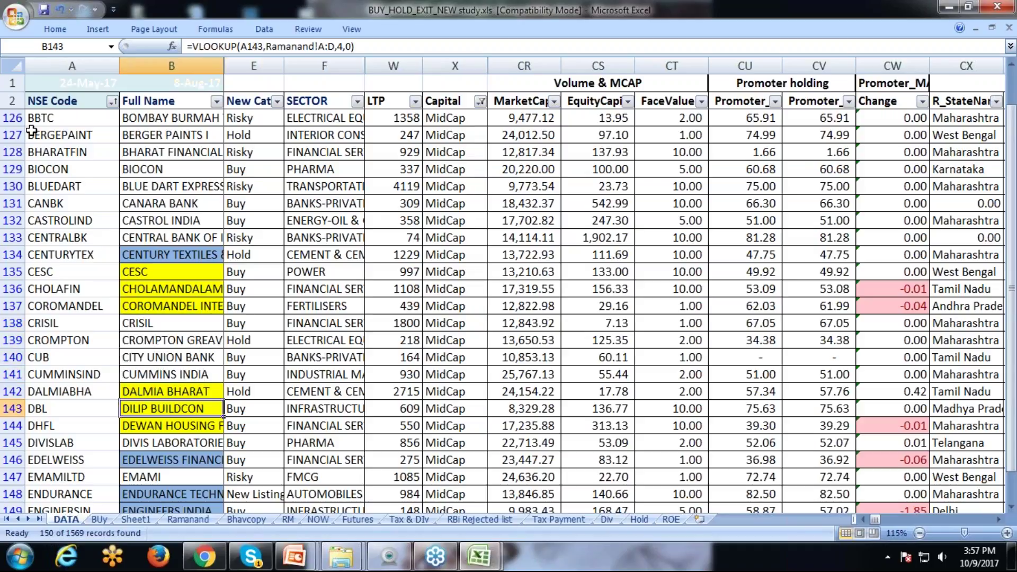
key("Down")
key("Down")
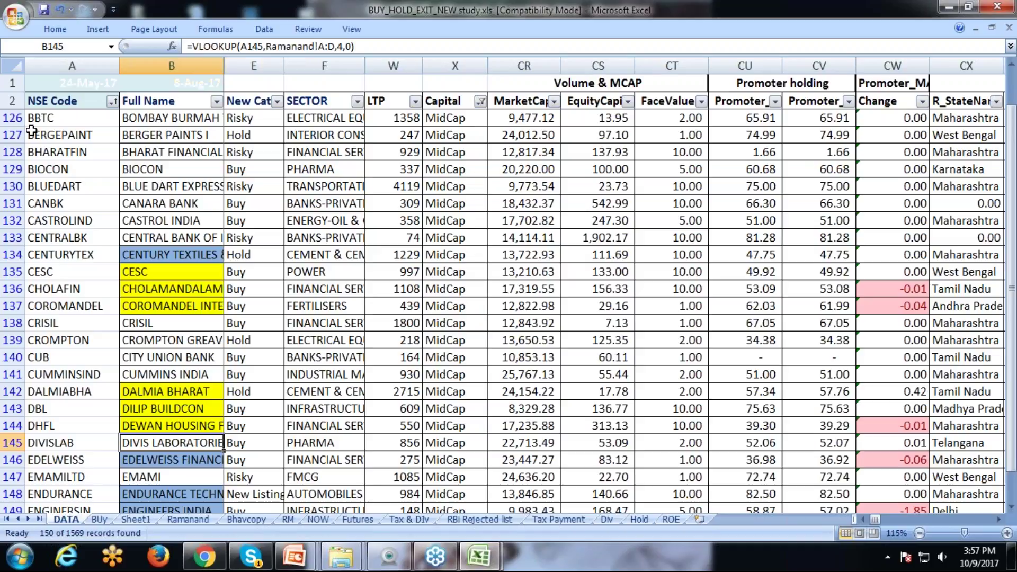
key("Down")
key("Down")
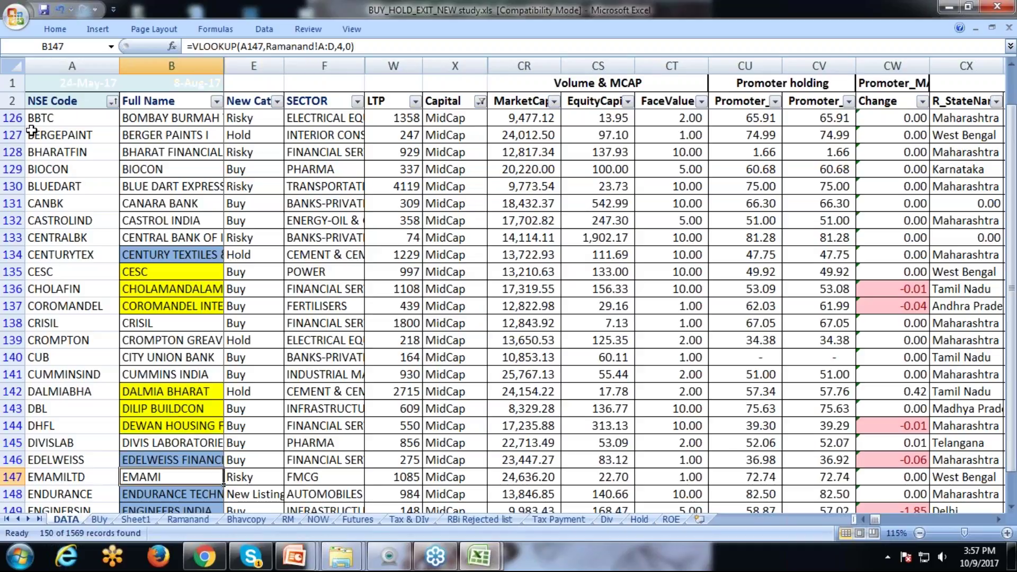
key("Down")
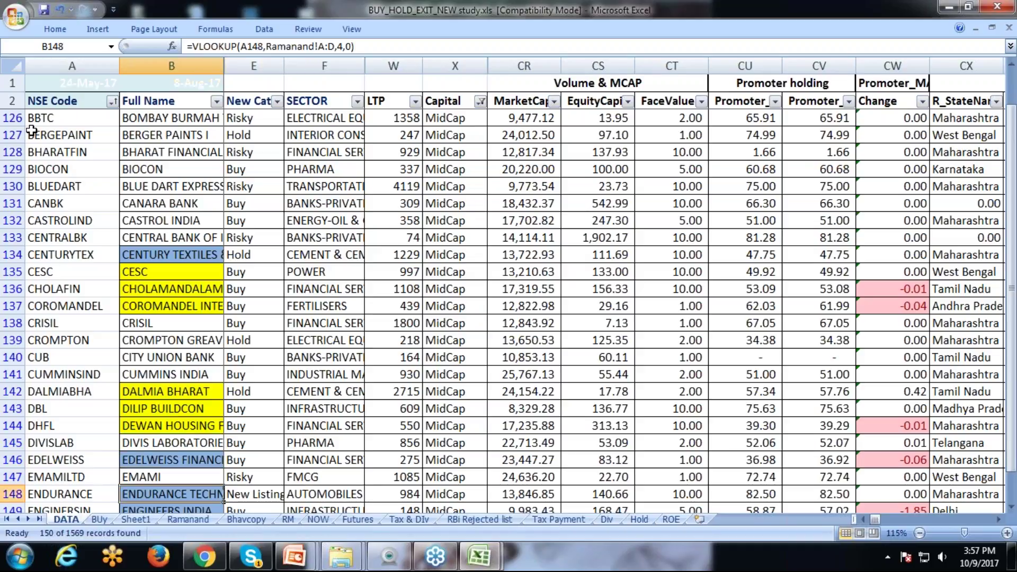
key("Down")
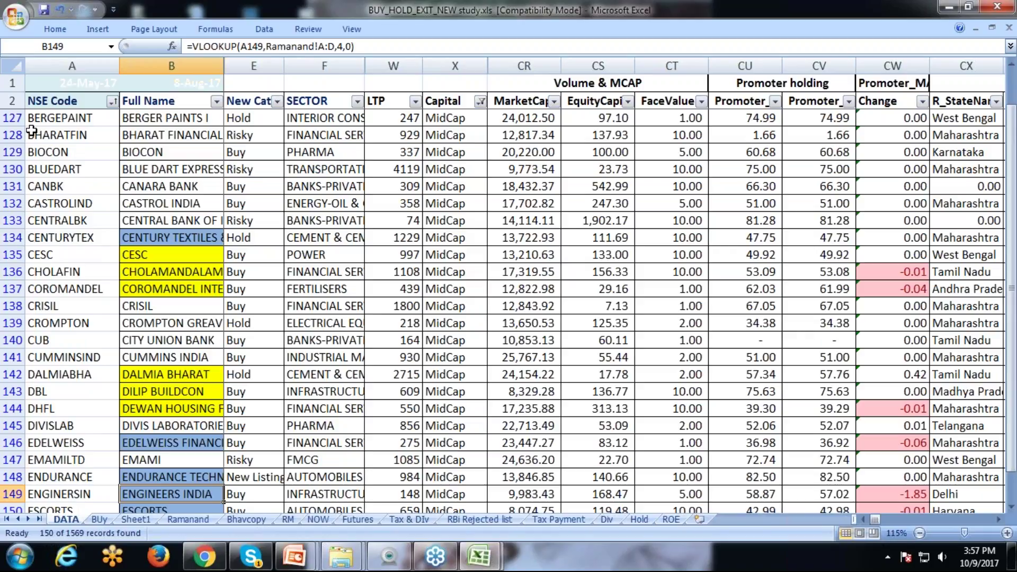
- Skim the Full Name column from ESCORTS down to IDBI BANK, and return to EXIDE INDUSTRIES
key("Down")
key("Down")
key("Down")
key("Down")
key("Down")
key("Down")
key("Down")
key("Down")
key("Down")
key("Down")
key("Down")
key("Down")
key("Down")
key("Down")
key("Down")
key("Down")
key("Down")
key("Down")
key("Down")
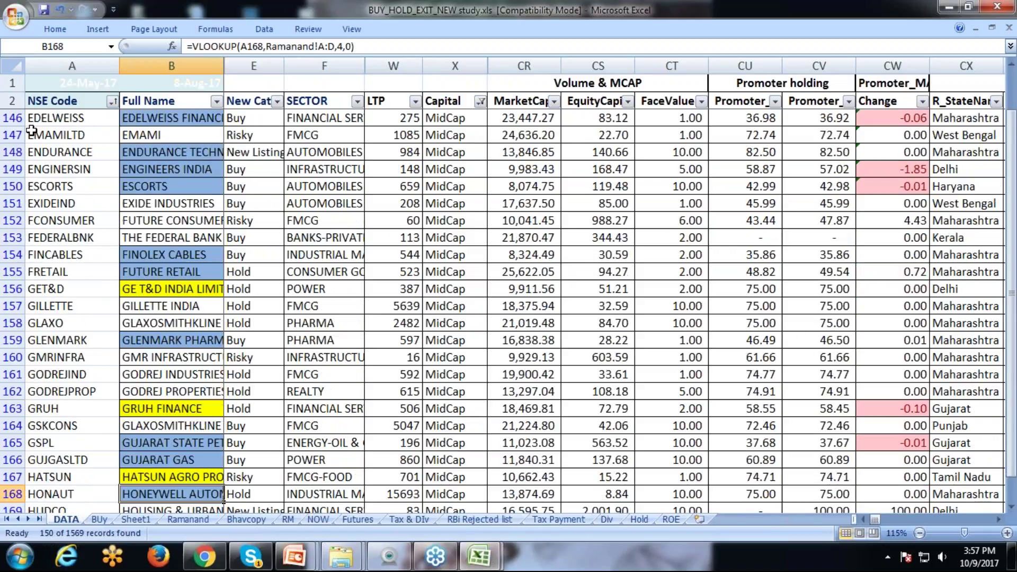
key("Down")
key("Down")
key("Down")
key("Down")
key("Up")
key("Up")
key("Up")
key("Up")
key("Up")
key("Up")
key("Up")
key("Up")
key("Up")
key("Up")
key("Up")
key("Up")
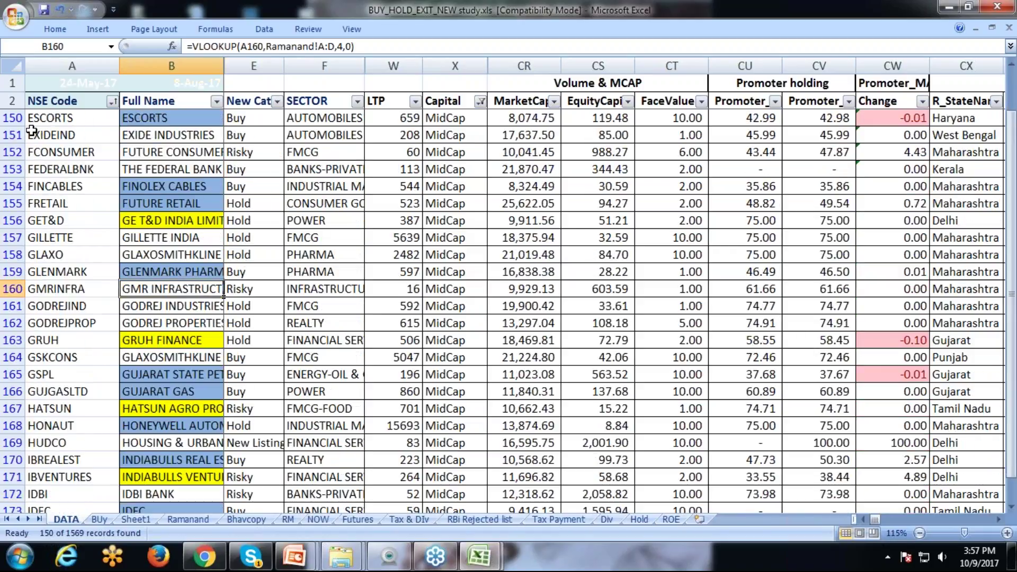
key("Up")
key("Up")
key("Up")
key("Up")
key("Up")
key("Up")
key("Up")
key("Up")
key("Up")
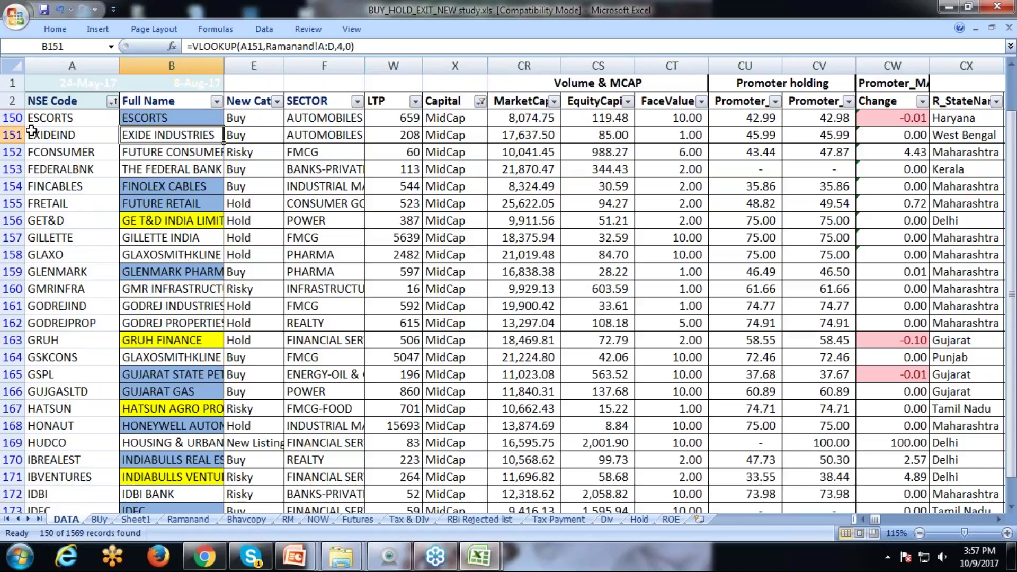
- Review the midcap company names one by one from the FCONSUMER row down to the GSKCONS row
key("Down")
key("Down")
key("Down")
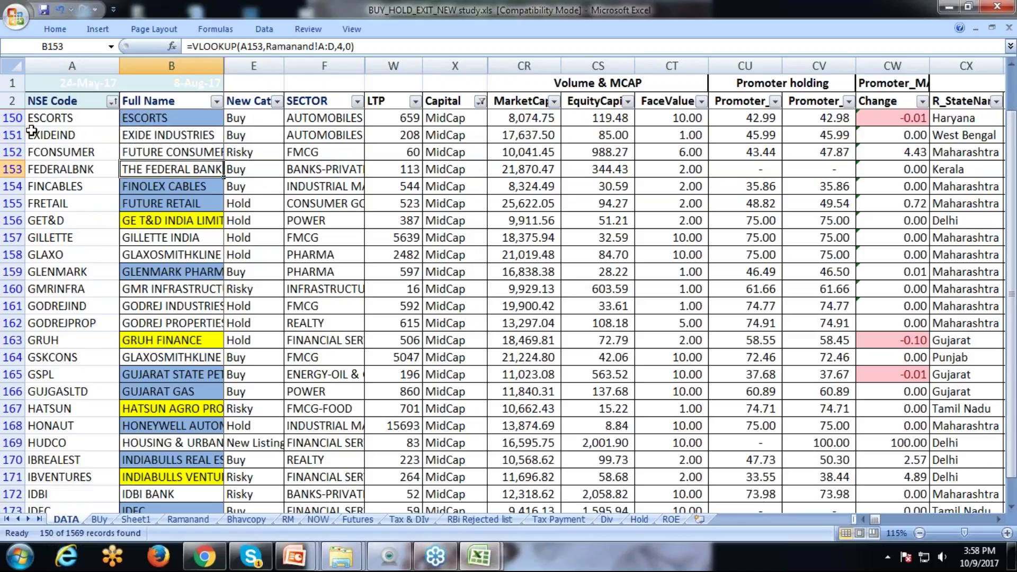
key("Down")
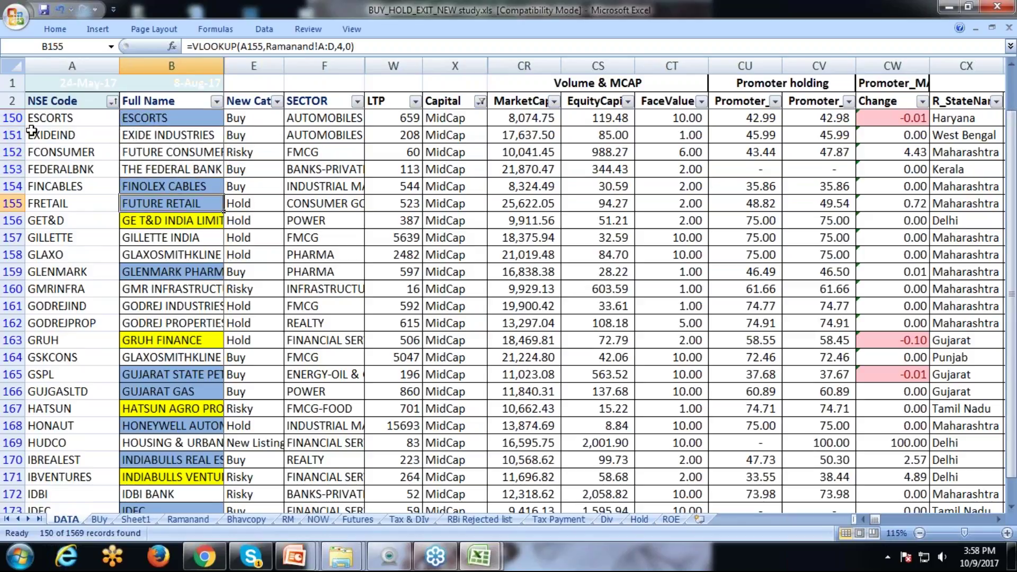
key("Down")
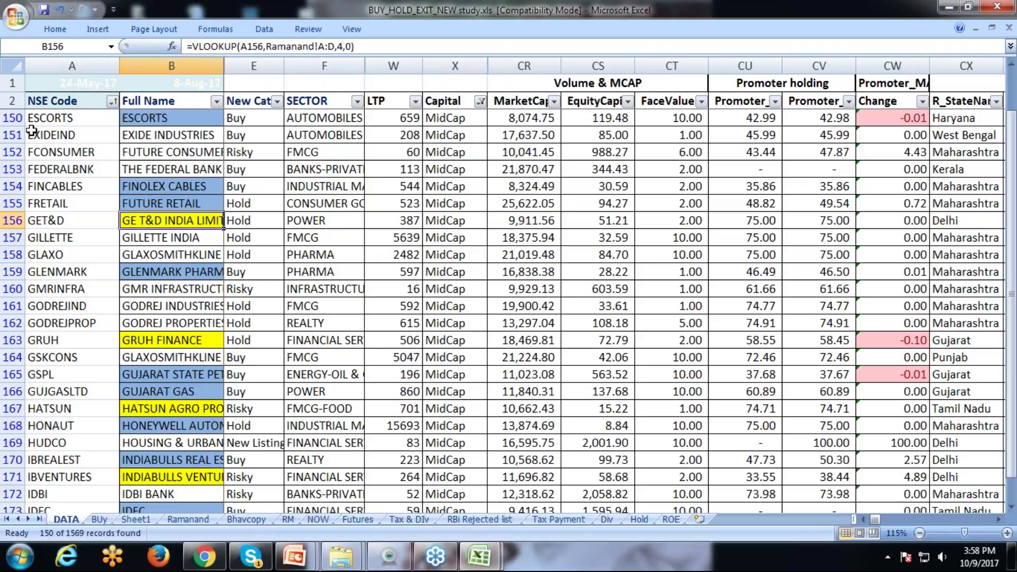
key("Down")
key("Down")
key("Down")
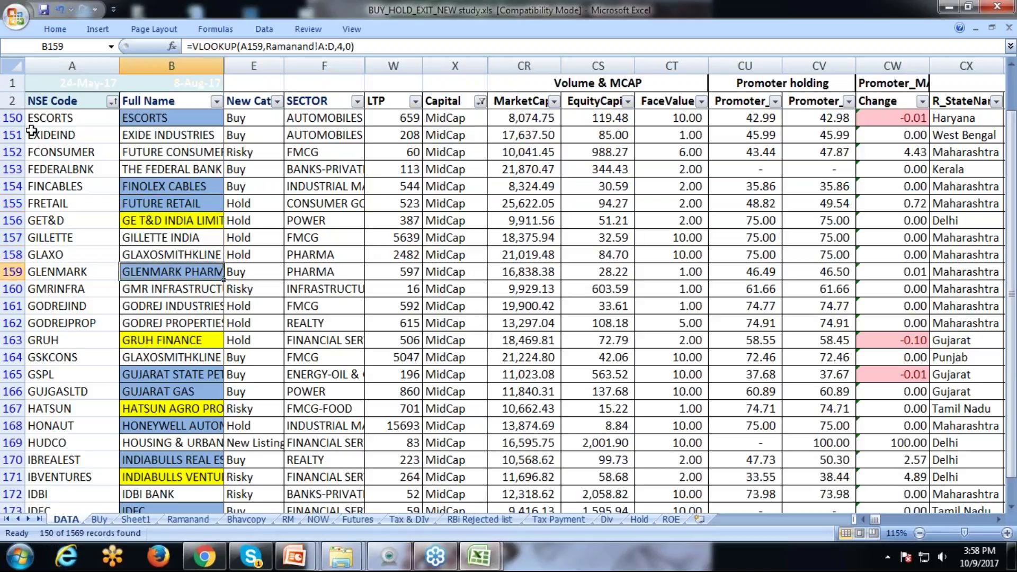
key("Down")
key("Down")
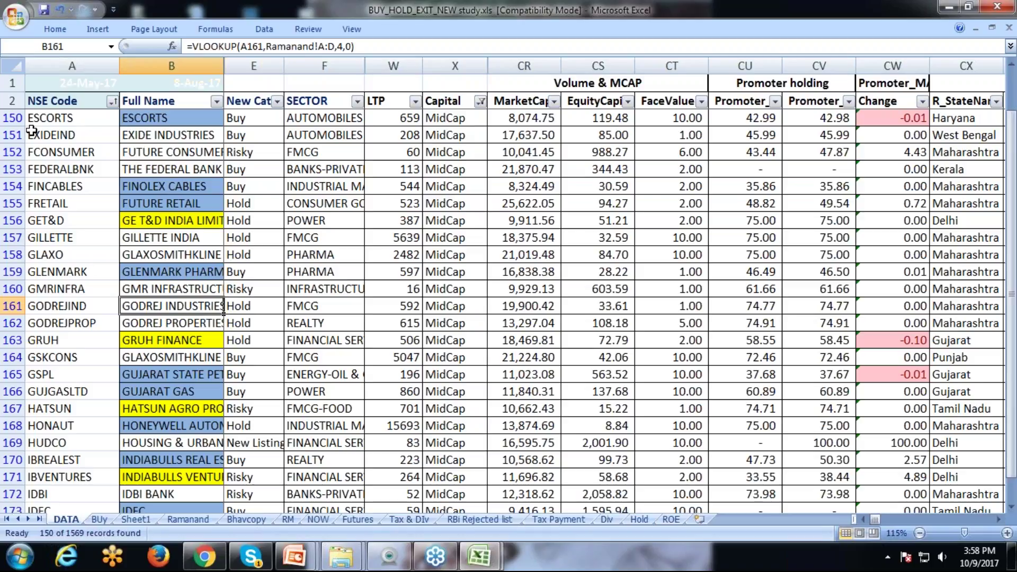
key("Down")
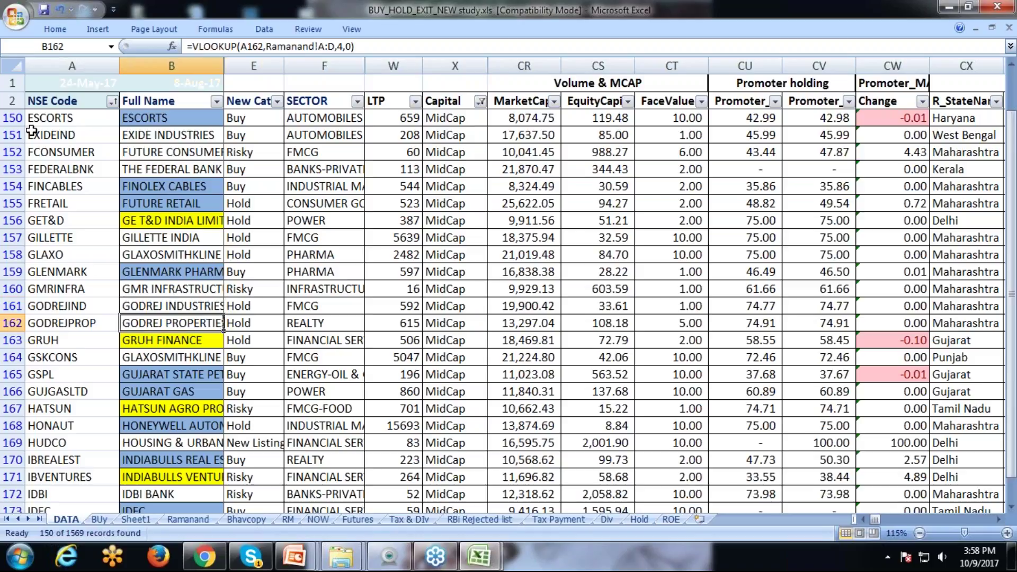
key("Down")
key("Down")
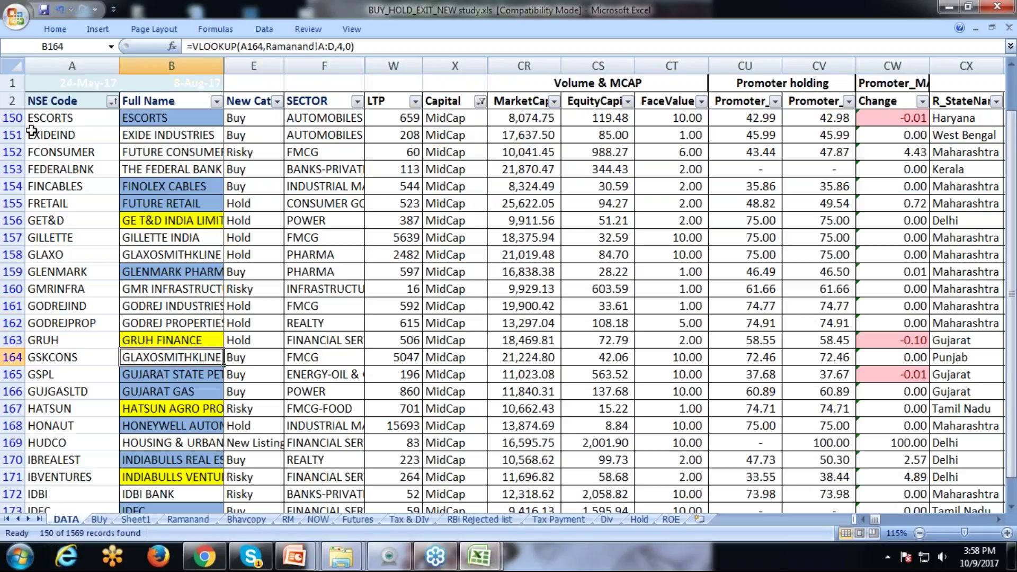
- Review the midcap company names from the GSPL row down to IDFC BANK
key("Down")
key("Down")
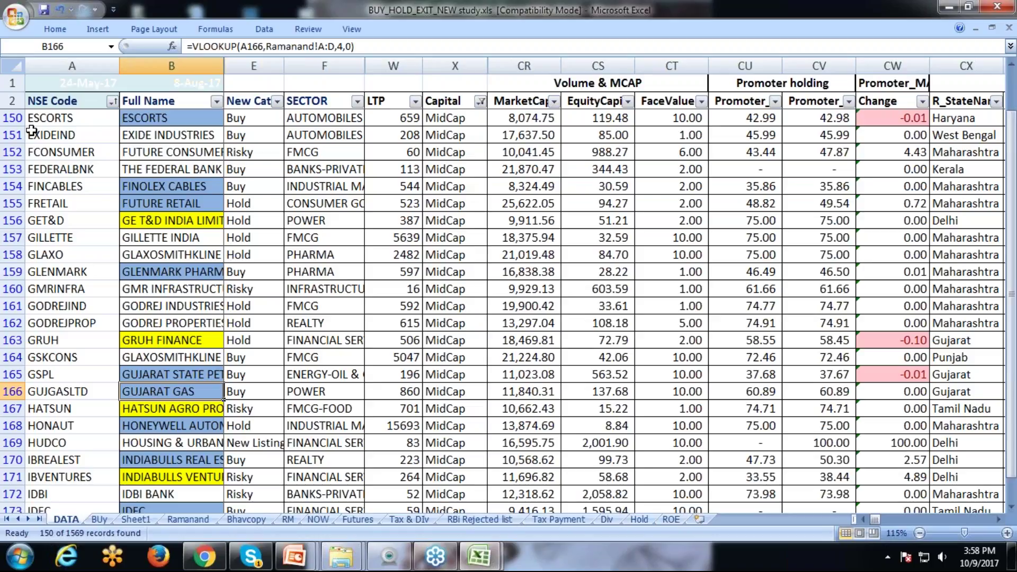
key("Down")
key("Down")
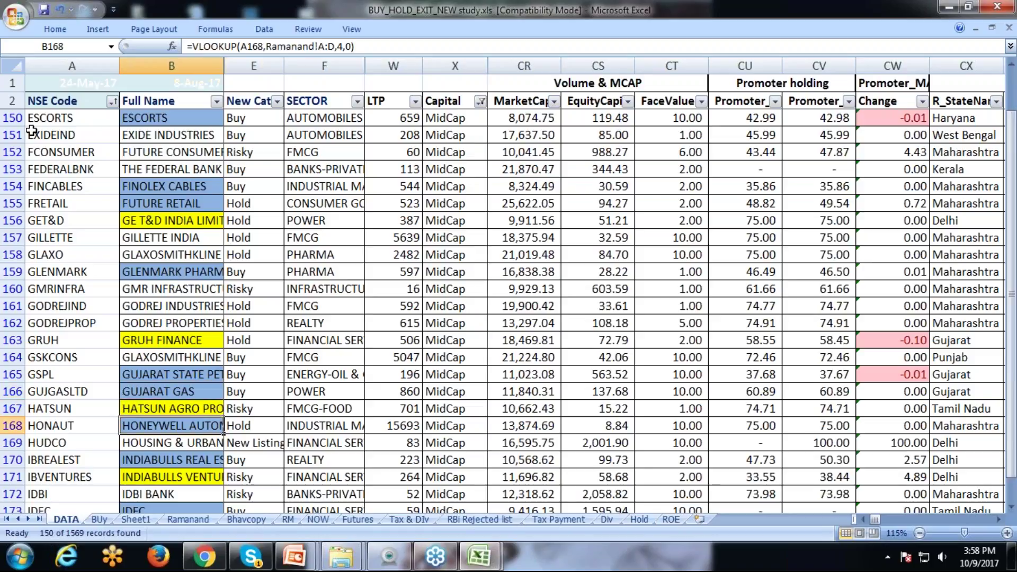
key("Down")
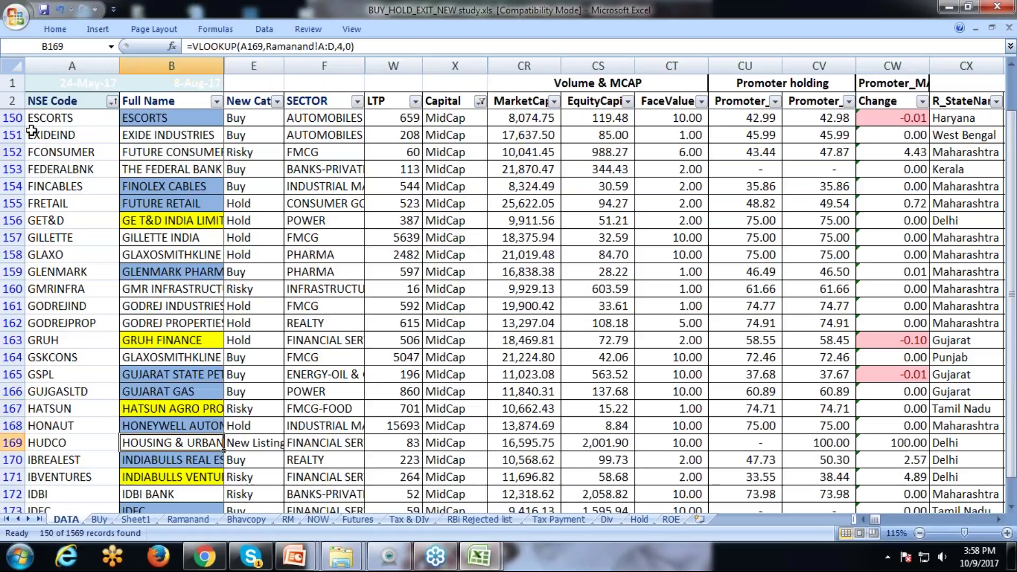
key("Down")
key("Down")
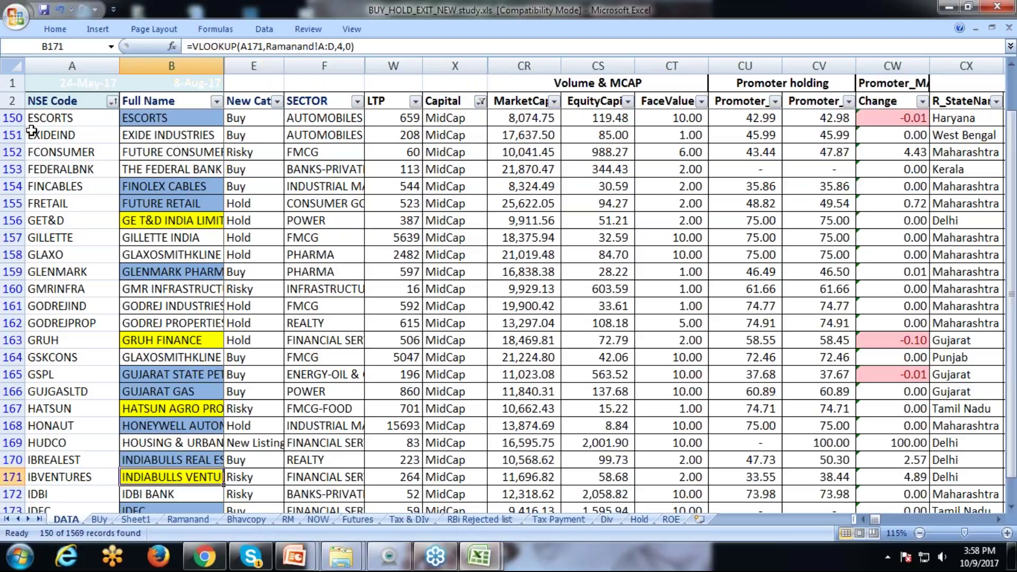
key("Down")
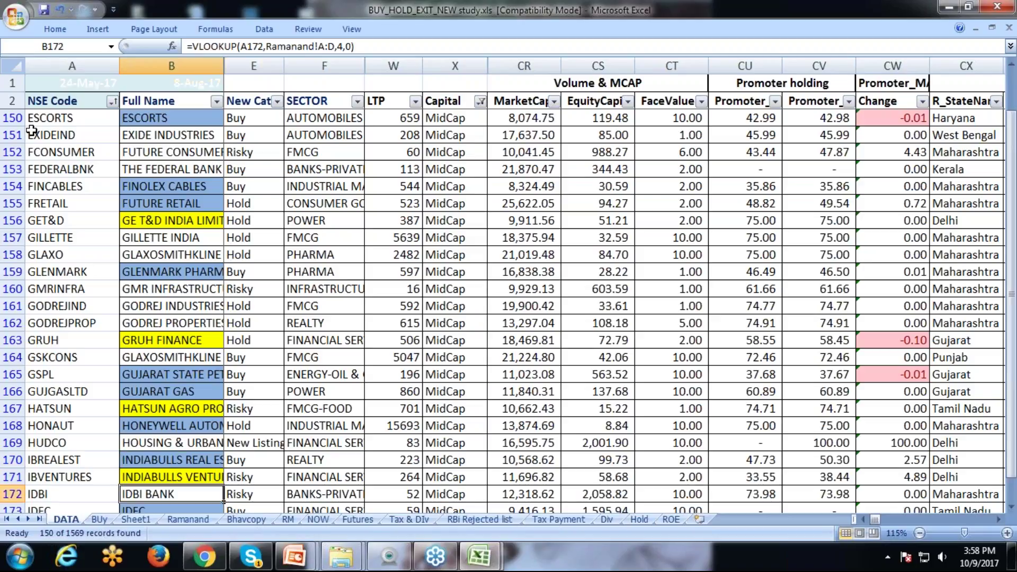
key("Down")
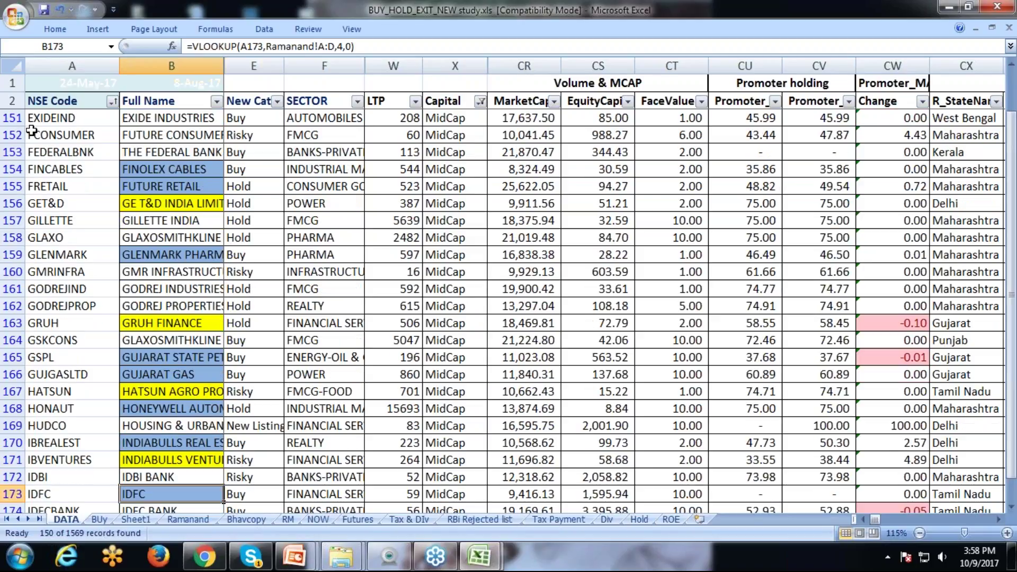
key("Down")
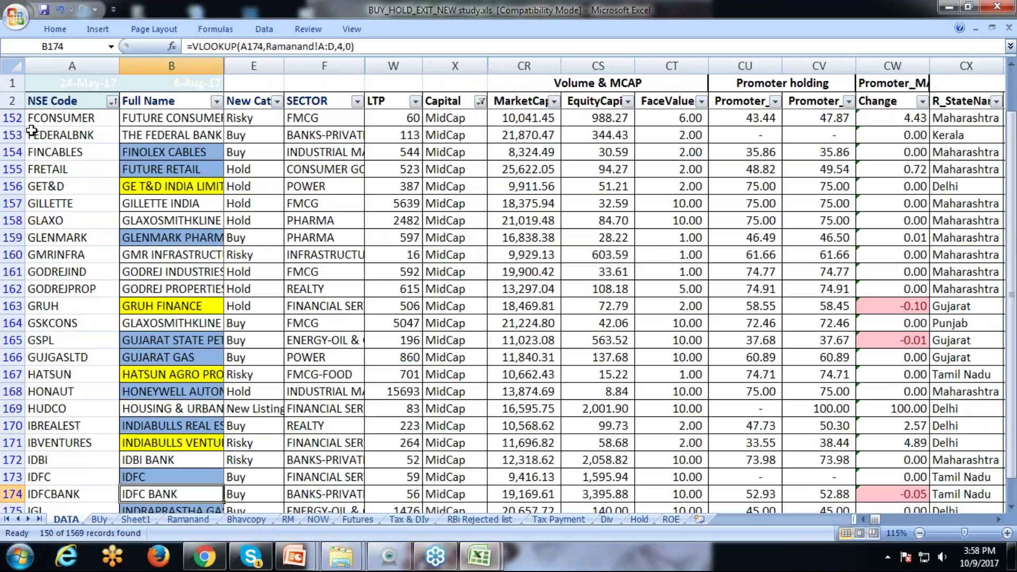
- Skim ahead through the next screenful of midcap company names and return to IIFL HOLDINGS
key("Page_Down")
key("Down")
key("Up")
key("Up")
key("Up")
key("Up")
key("Up")
key("Up")
key("Up")
key("Up")
key("Up")
key("Up")
key("Up")
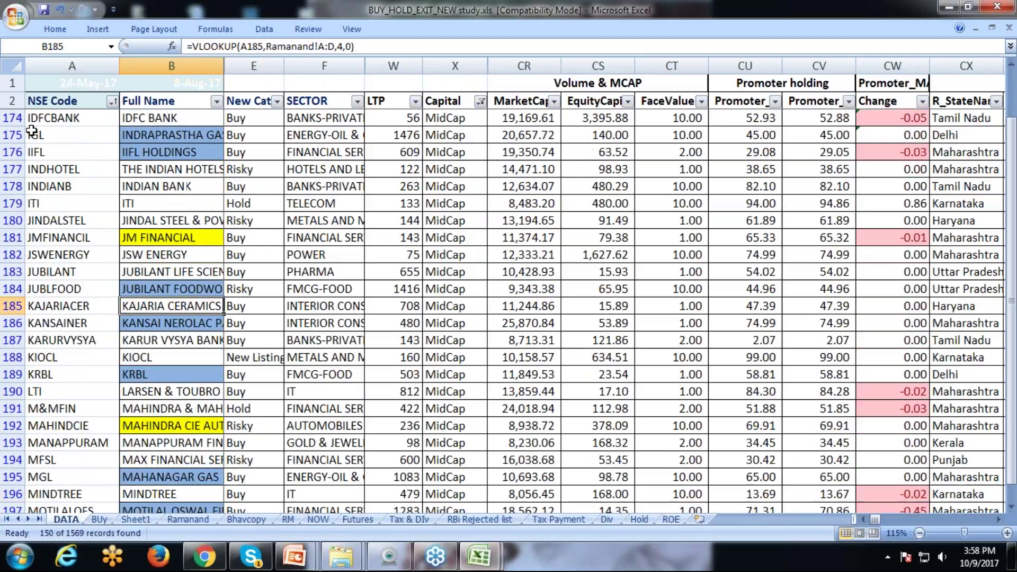
key("Up")
key("Up")
key("Up")
key("Up")
key("Up")
key("Up")
key("Up")
key("Up")
key("Up")
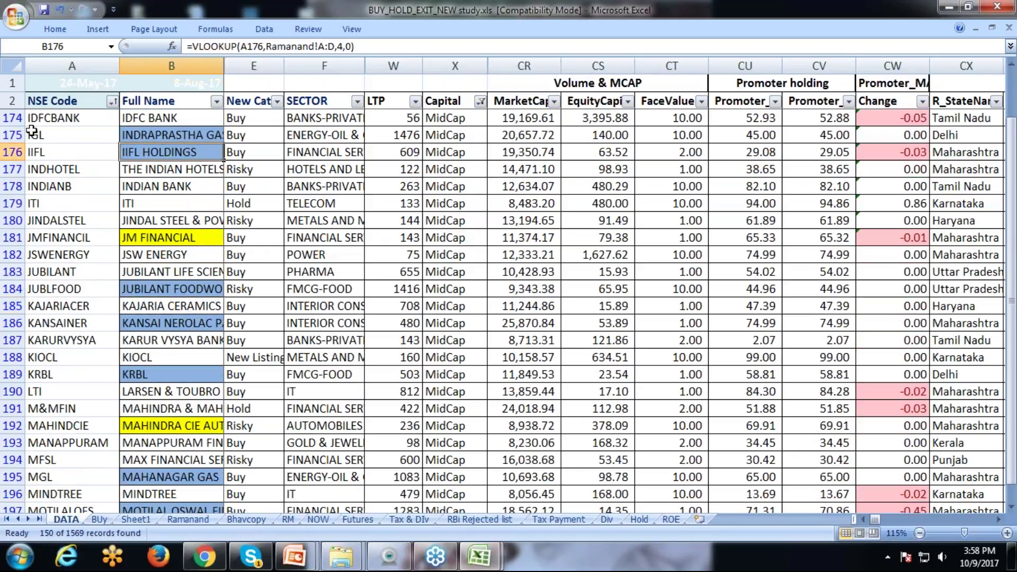
- Go through the midcap company names from THE INDIAN HOTELS COMPANY down to KAJARIA CERAMICS
key("Down")
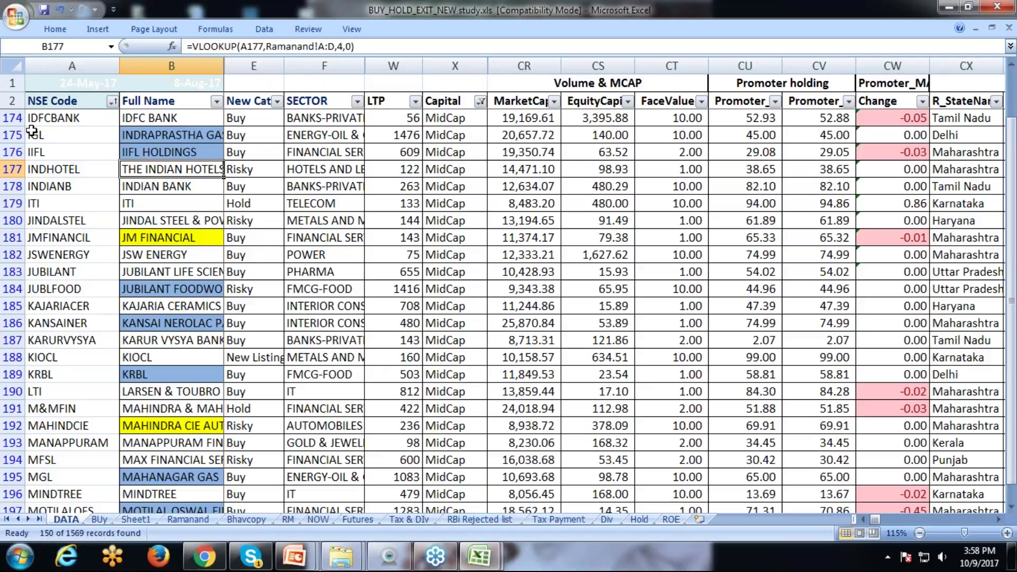
key("Down")
key("Down")
key("Down")
key("Down")
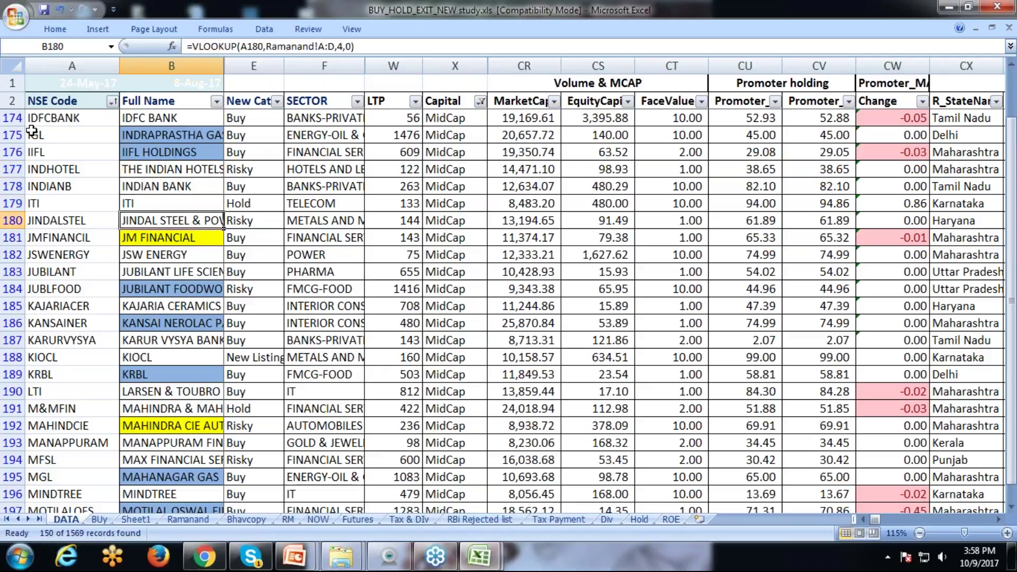
key("Down")
key("Down")
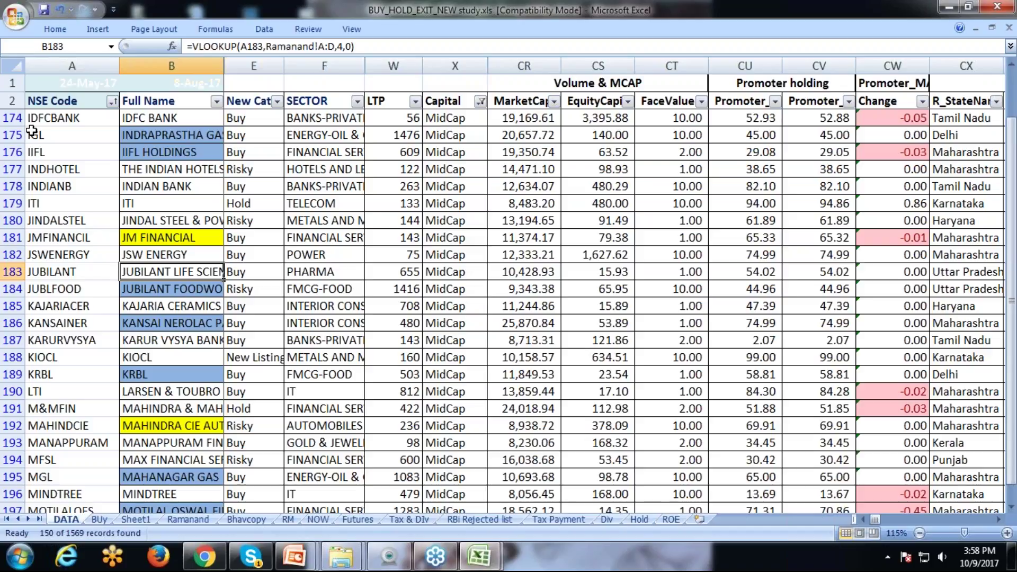
key("Down")
key("Down")
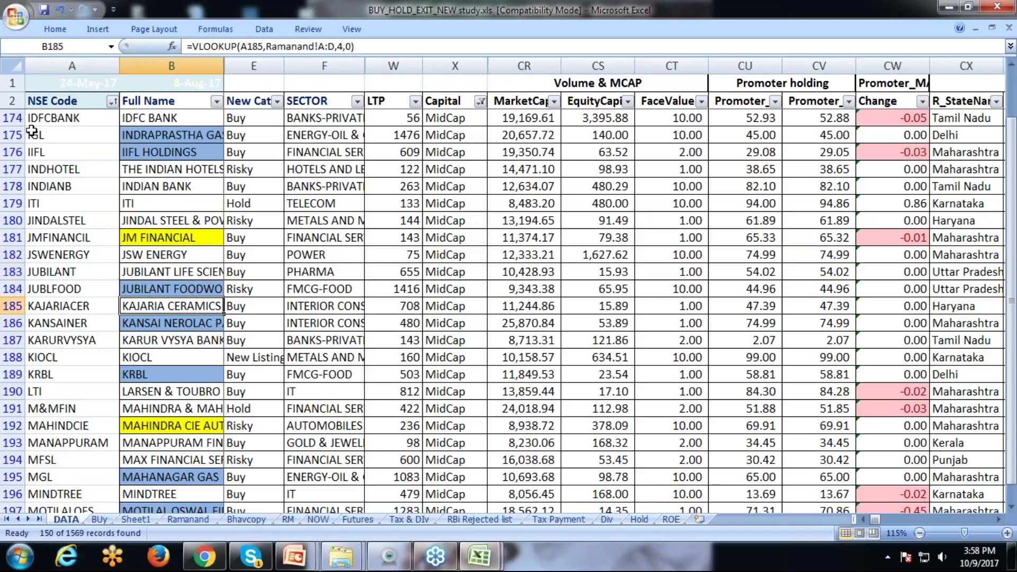
- Check the New Category of KANSAI NEROLAC PAINTS and review the company names down to the LTI row
key("Down")
key("Right")
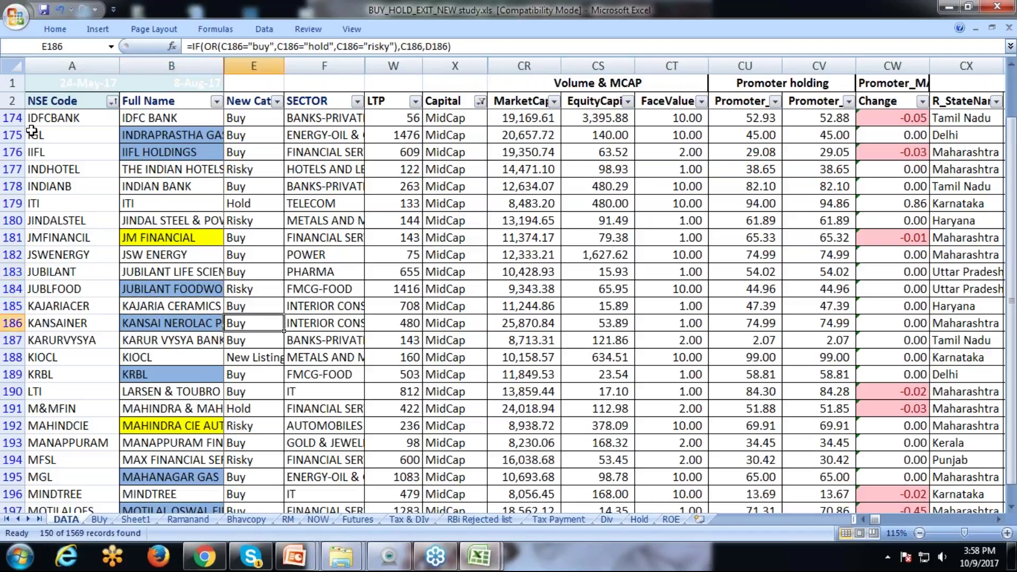
key("Down")
key("Left")
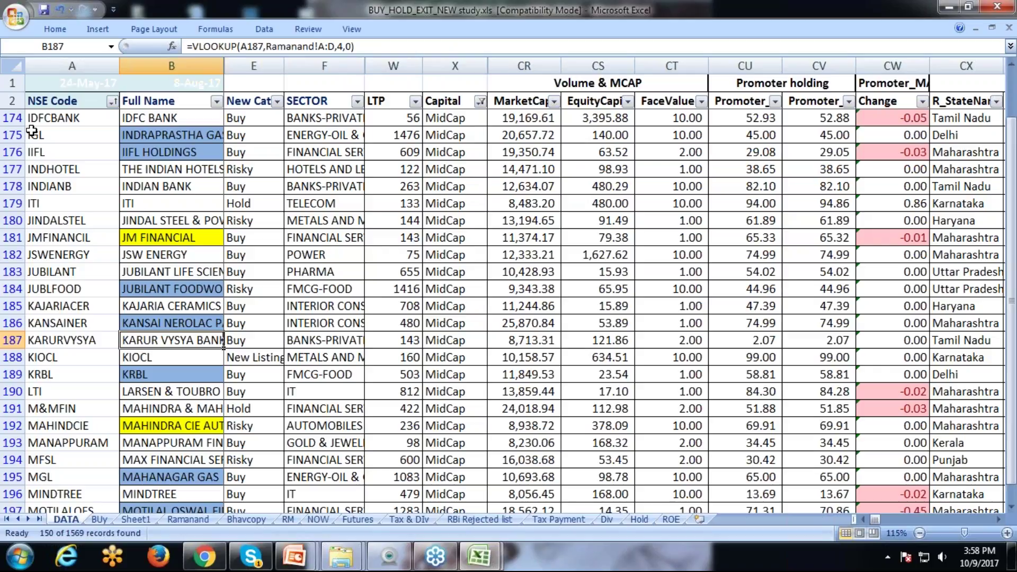
key("Down")
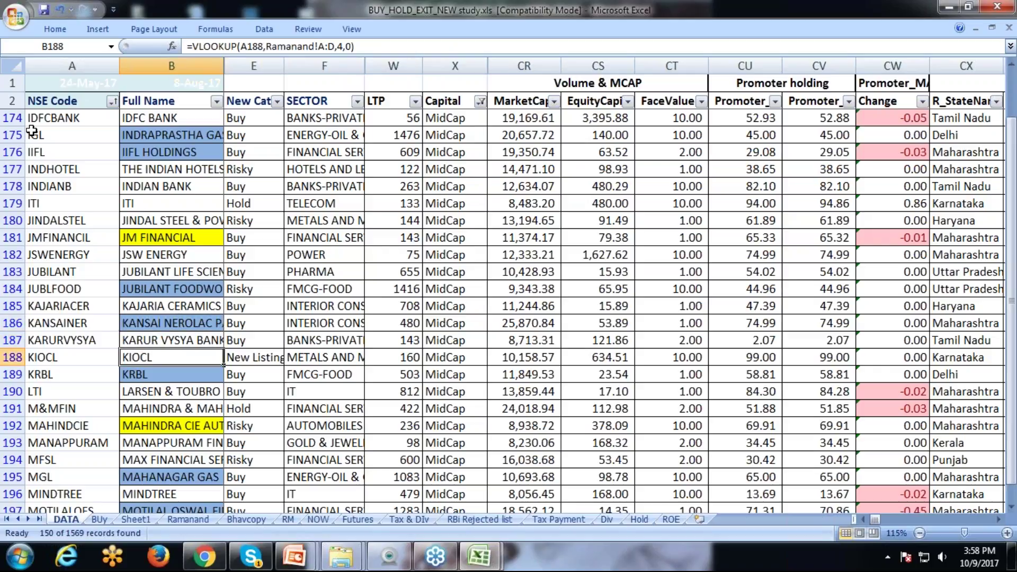
key("Down")
key("Down")
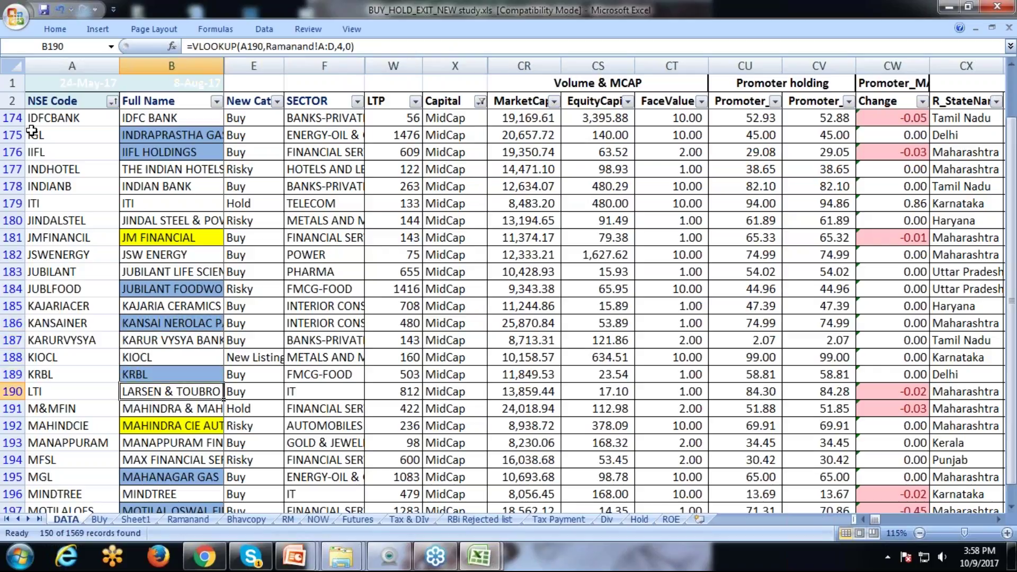
- Widen the Full Name column to fit long company names, show the hidden Category column, and select MAHINDRA CIE AUTOMOTIVE
key("Down")
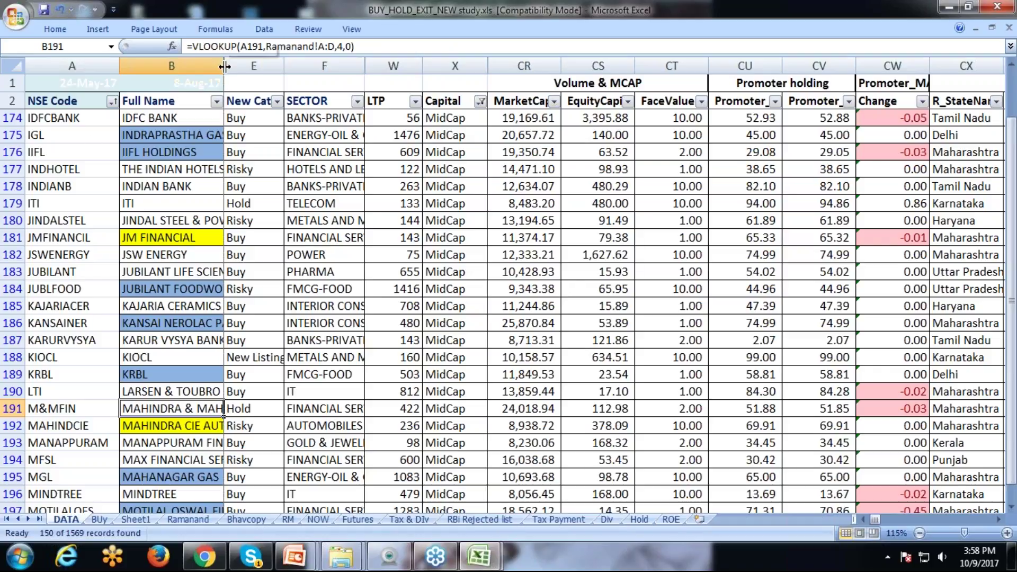
left_click_drag(224, 65, 320, 66)
left_click(229, 424)
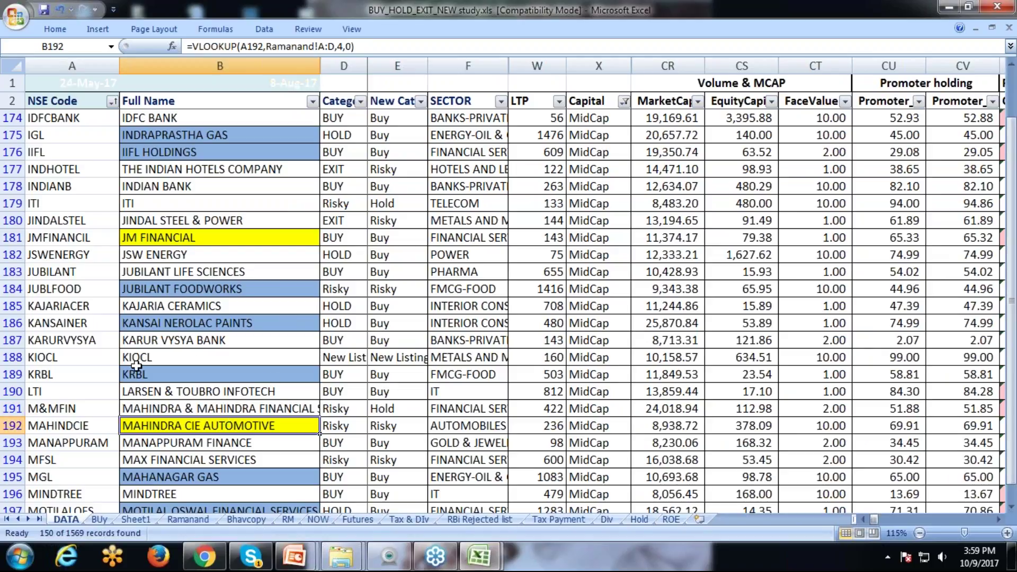
- Review the midcap company names from MANAPPURAM FINANCE down to the NBCC row
key("Down")
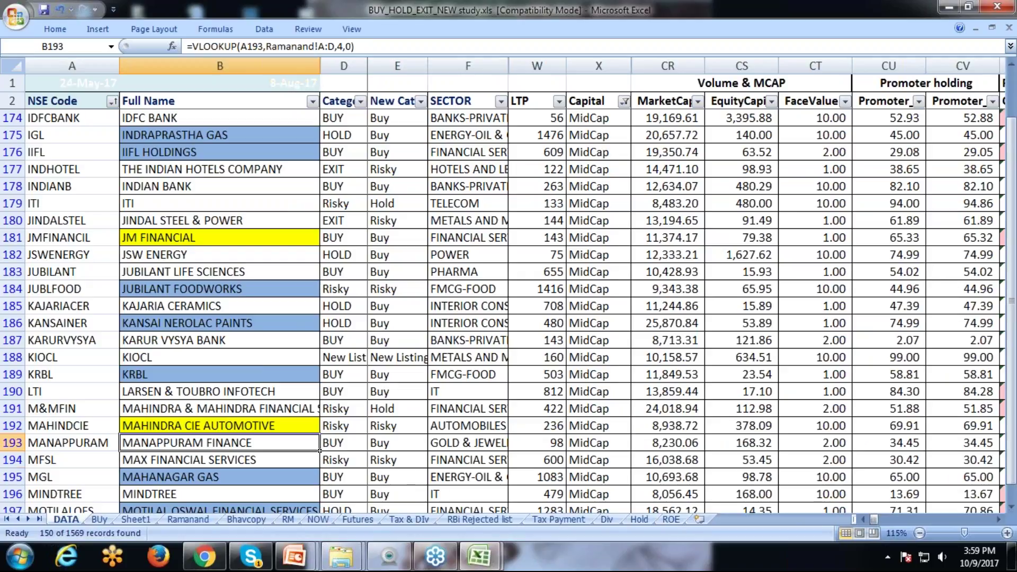
key("Down")
key("Down")
key("Down")
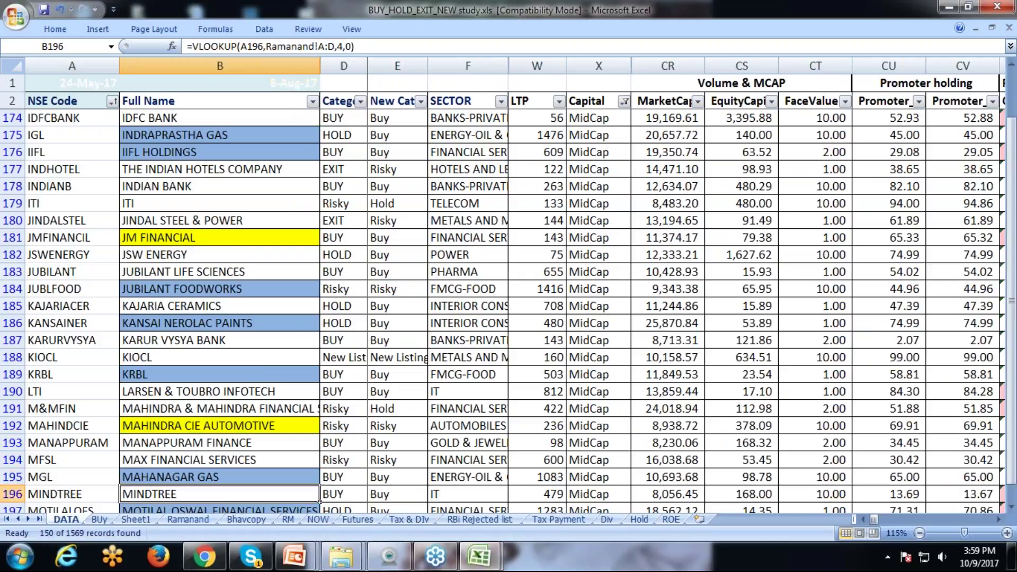
key("Down")
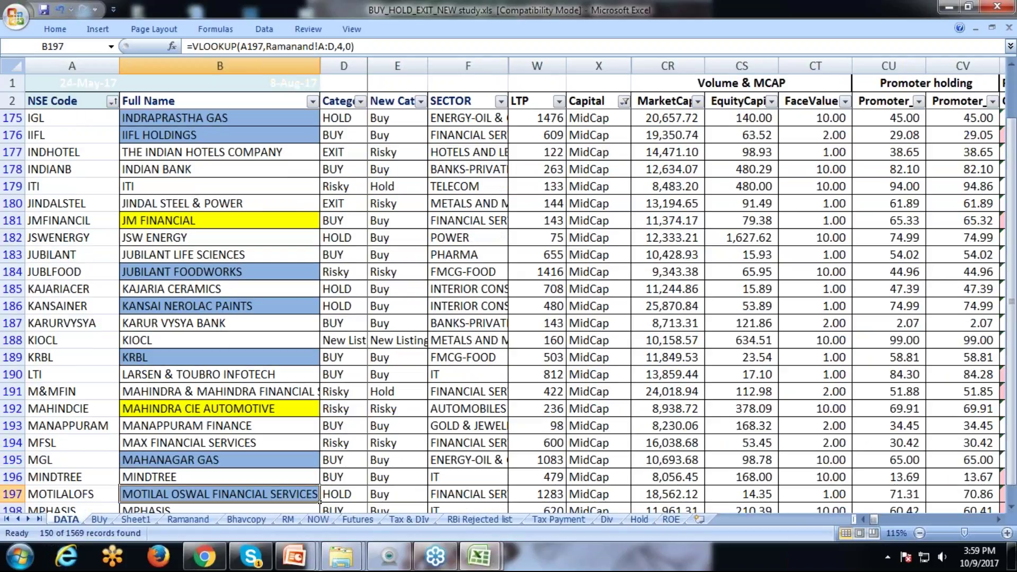
key("Down")
key("Down")
key("Down")
key("Down")
key("Down")
key("Down")
key("Down")
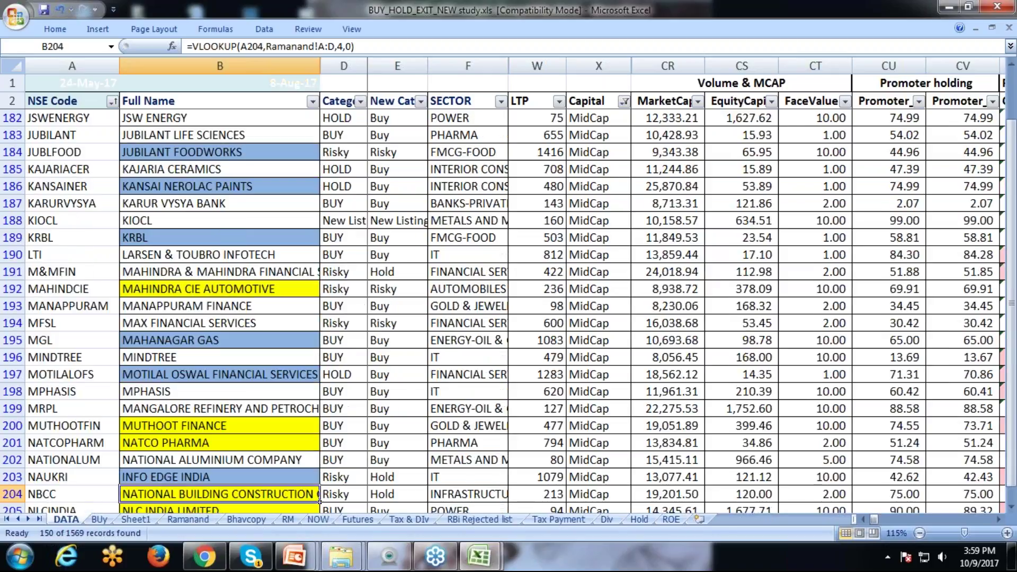
- Skim the Full Name column down to SCHAEFFLER INDIA LIMITED and return to INFO EDGE INDIA
key("Down")
key("Down")
key("Down")
key("Down")
key("Down")
key("Down")
key("Down")
key("Down")
key("Down")
key("Down")
key("Down")
key("Down")
key("Down")
key("Down")
key("Down")
key("Down")
key("Down")
key("Down")
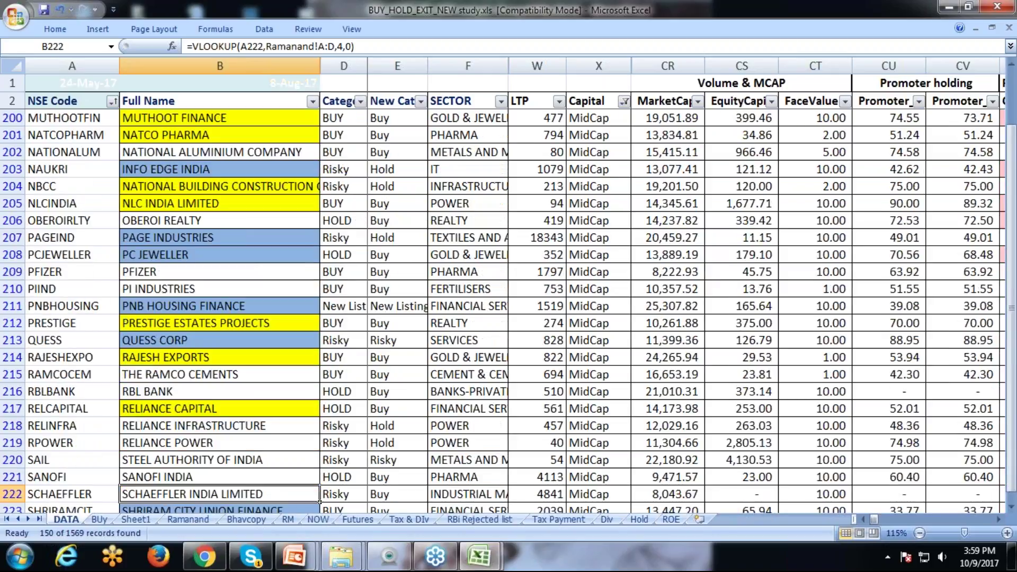
key("Up")
key("Up")
key("Up")
key("Up")
key("Up")
key("Up")
key("Up")
key("Up")
key("Up")
key("Up")
key("Up")
key("Up")
key("Up")
key("Up")
key("Up")
key("Up")
key("Up")
key("Up")
key("Up")
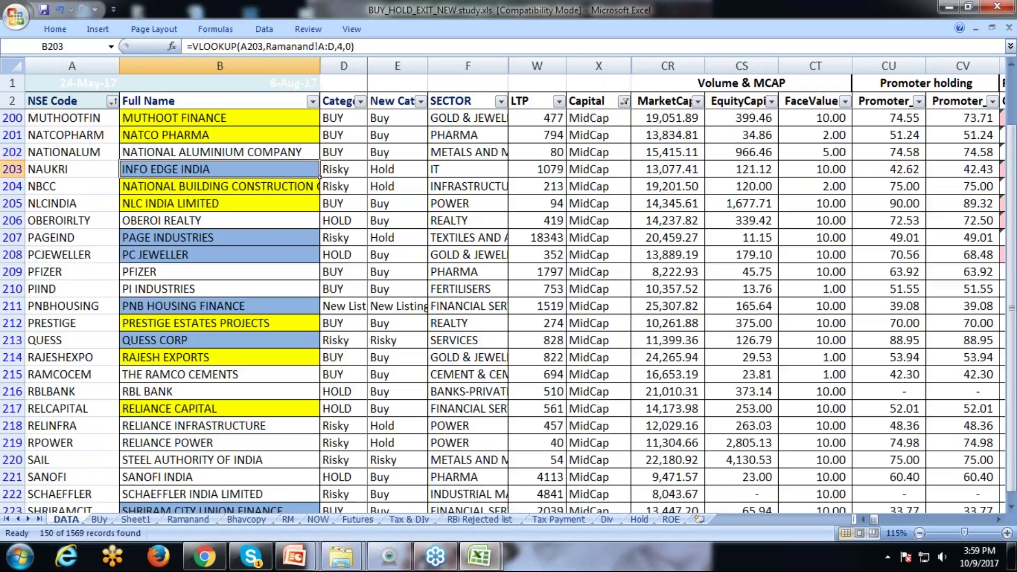
- Go through the midcap company names from the NBCC row down to PNB HOUSING FINANCE
key("Down")
key("Down")
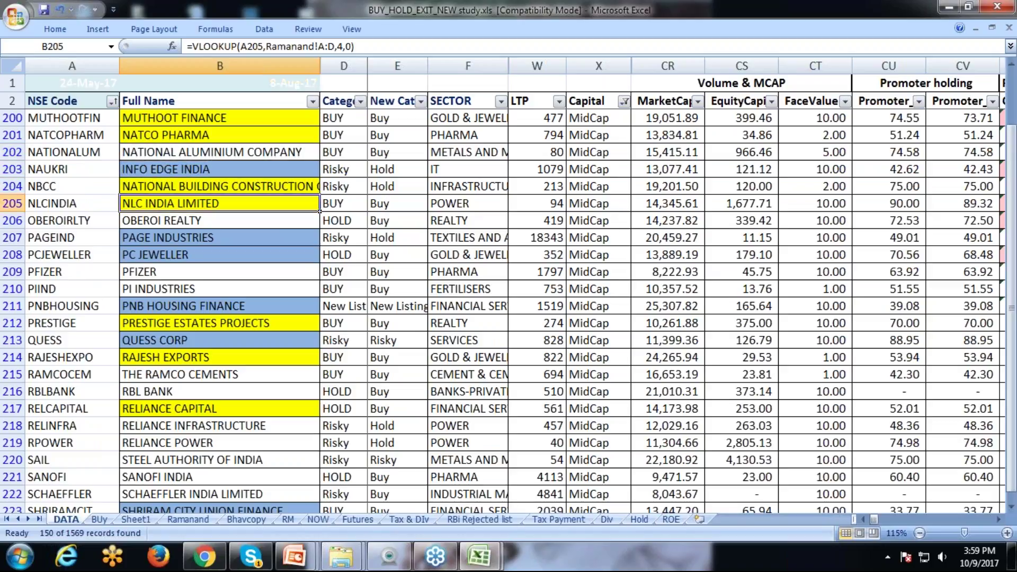
key("Down")
key("Down")
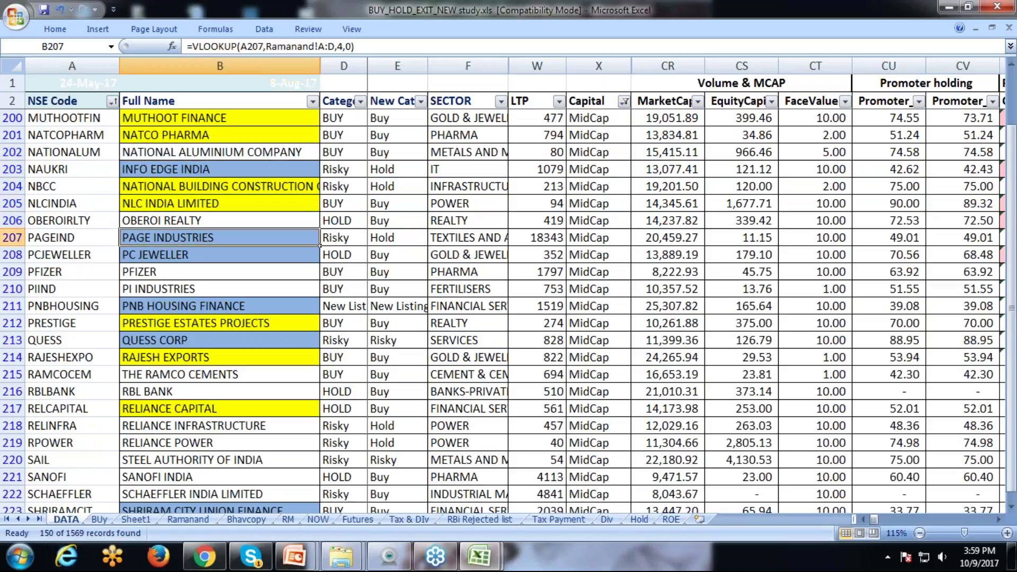
key("Down")
key("Down")
key("Down")
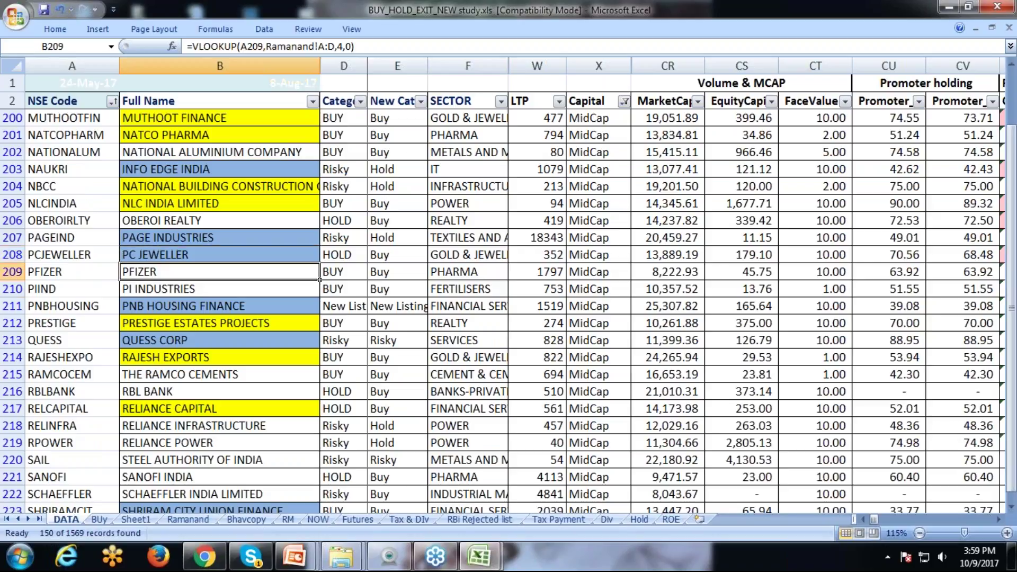
key("Down")
key("Down")
key("Down")
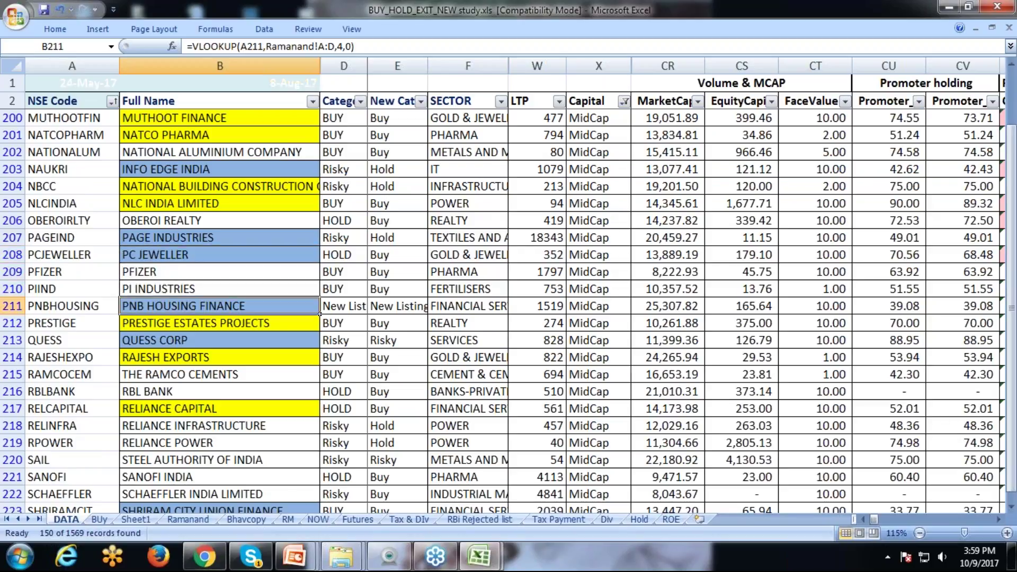
- Review the midcap company names from PRESTIGE ESTATES PROJECTS down to SCHAEFFLER INDIA LIMITED
key("Down")
key("Down")
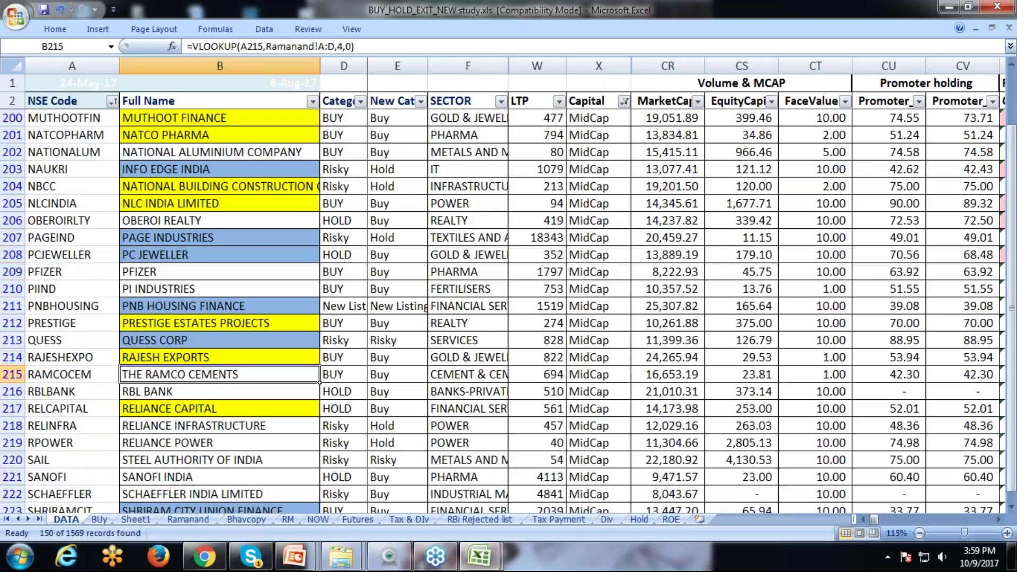
key("Down")
key("Down")
key("Down")
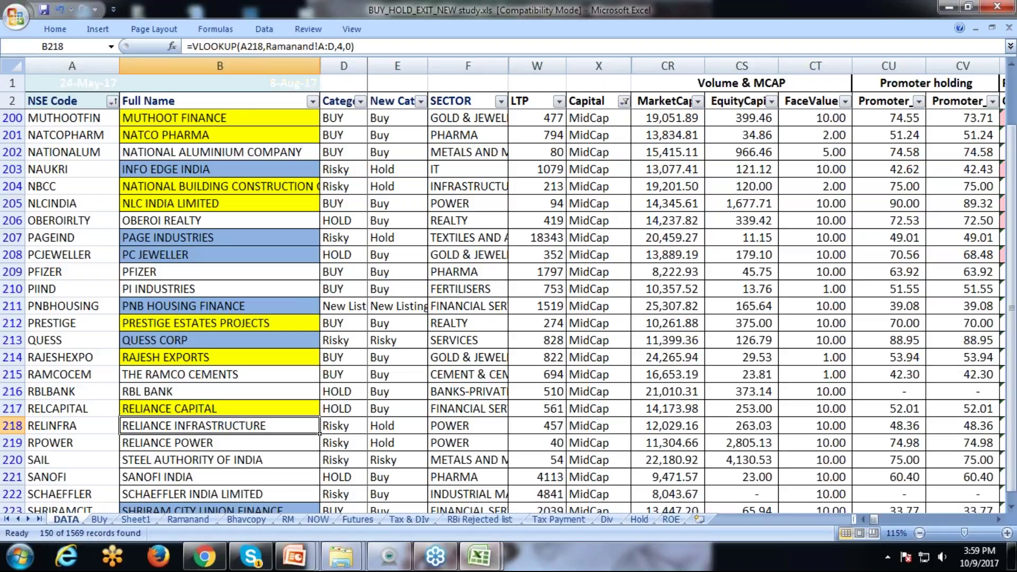
key("Down")
key("Down")
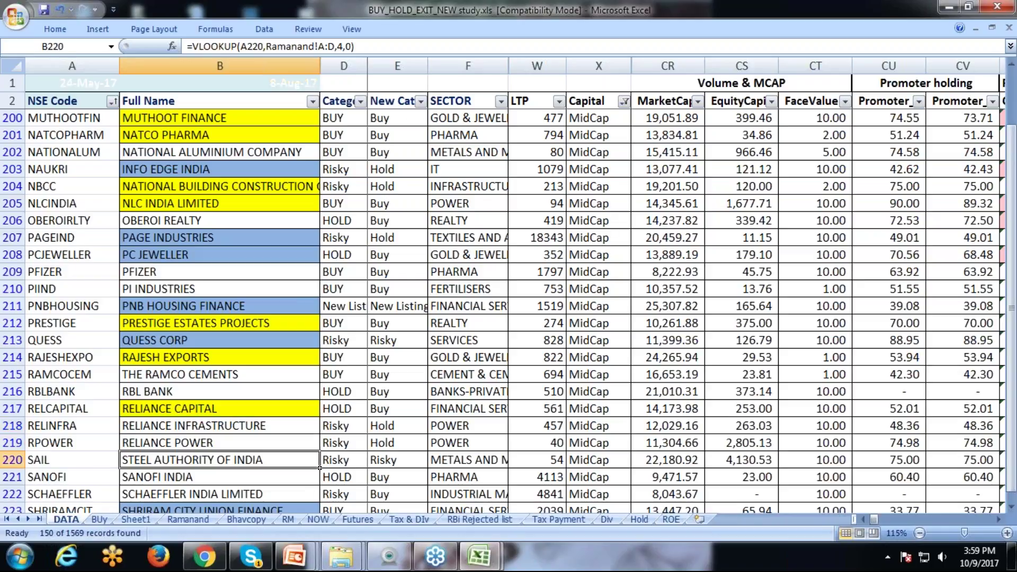
key("Down")
key("Down")
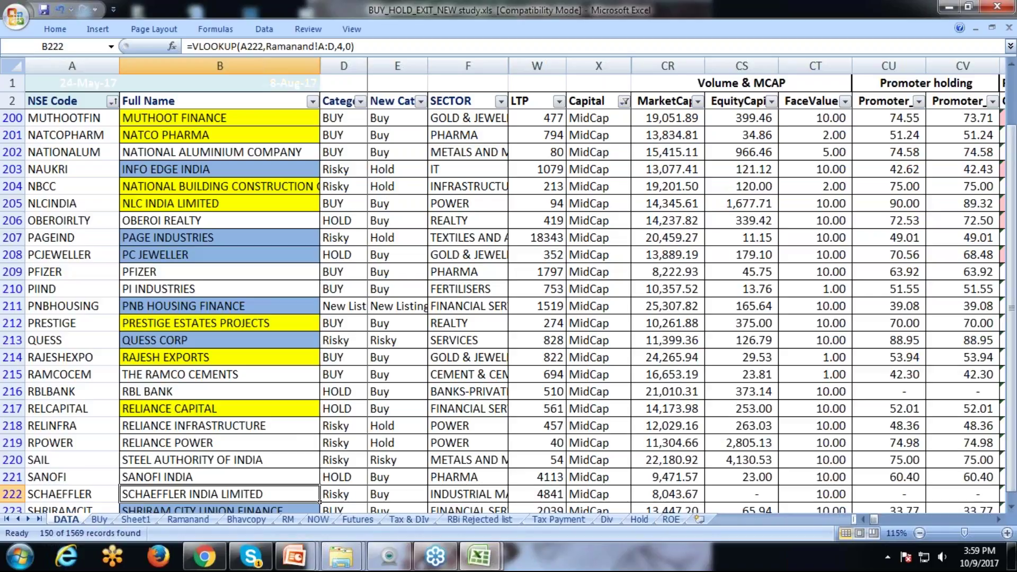
- Skim the midcap company names from SHRIRAM CITY UNION FINANCE down to TORRENT PHARMACEUTICALS
key("Down")
key("Down")
key("Down")
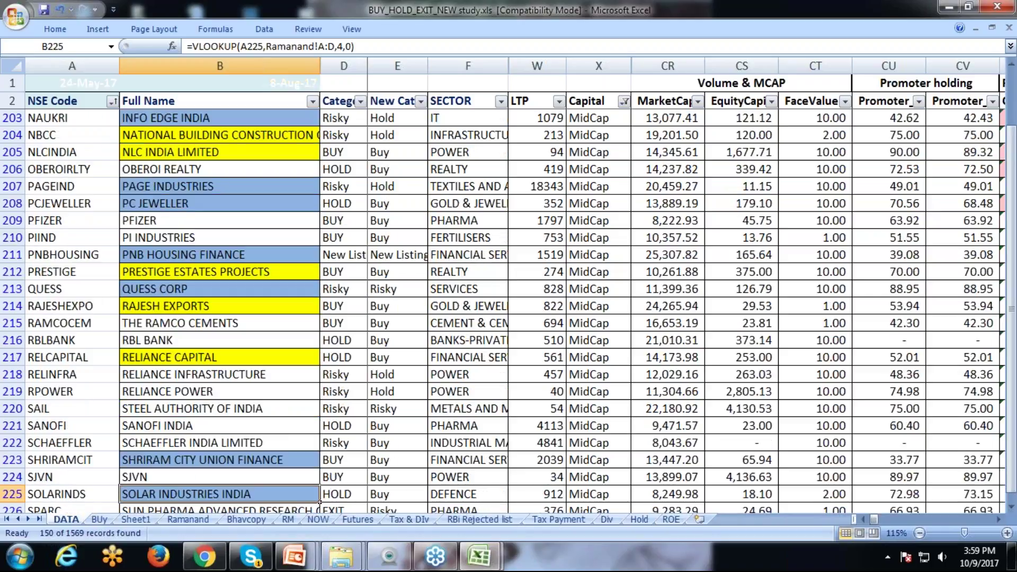
key("Down")
key("Down")
key("Down")
key("Down")
key("Down")
key("Down")
key("Down")
key("Down")
key("Down")
key("Down")
key("Down")
key("Down")
key("Down")
key("Down")
key("Down")
key("Down")
key("Down")
key("Down")
key("Down")
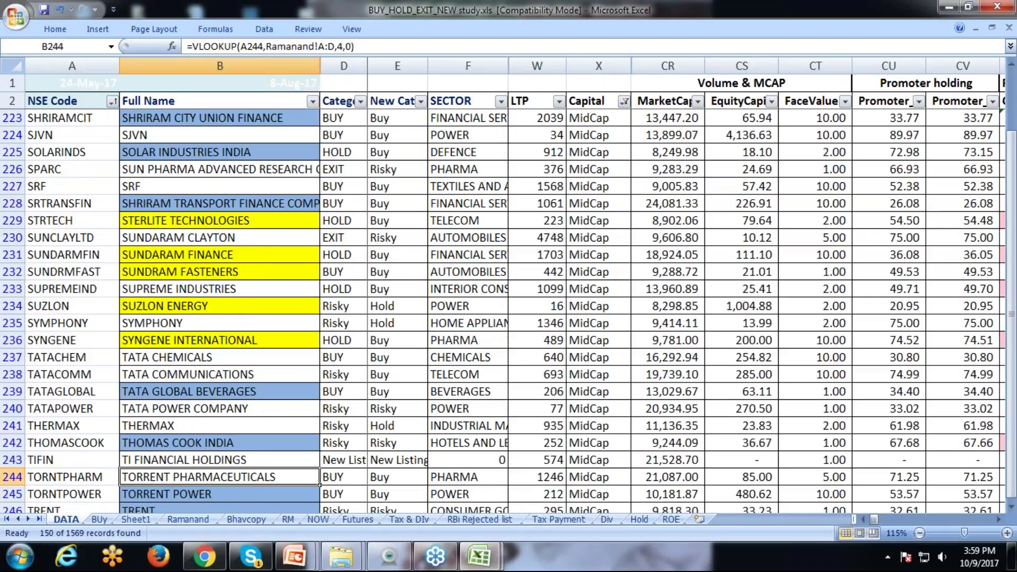
- Go back up the midcap company names to SJVN and review the rows down to SRF
key("Up")
key("Up")
key("Up")
key("Up")
key("Up")
key("Up")
key("Up")
key("Up")
key("Up")
key("Up")
key("Up")
key("Up")
key("Up")
key("Up")
key("Up")
key("Up")
key("Up")
key("Up")
key("Up")
key("Up")
key("Down")
key("Down")
key("Down")
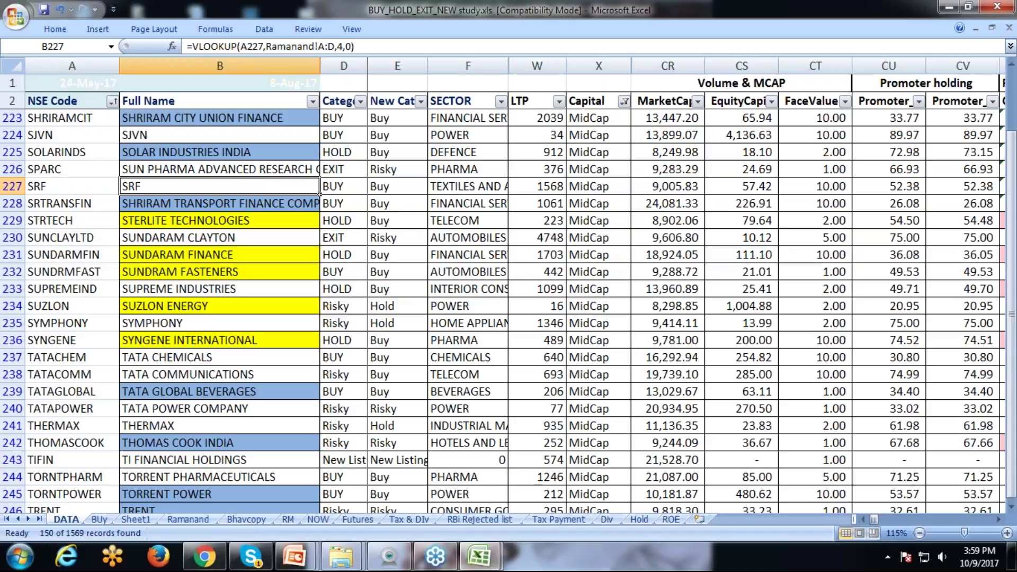
- Review the midcap company names from SHRIRAM TRANSPORT FINANCE down to TATA CHEMICALS
key("Down")
key("Down")
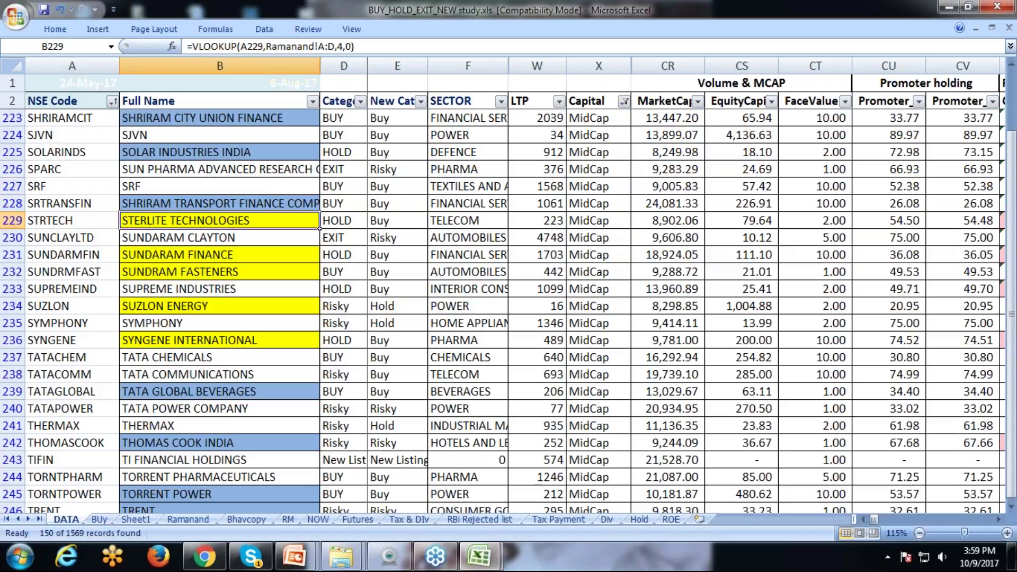
key("Down")
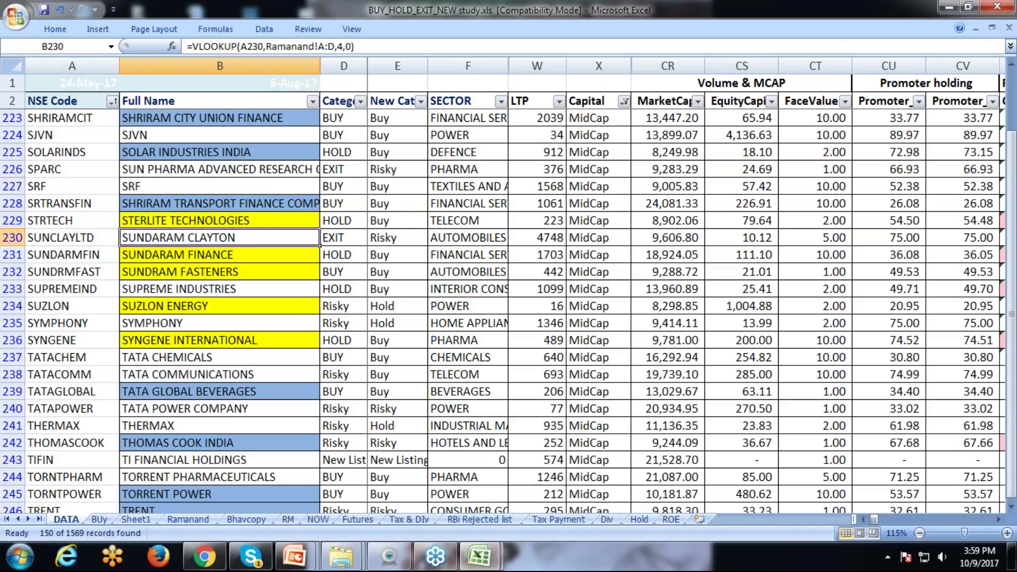
key("Down")
key("Down")
key("Down")
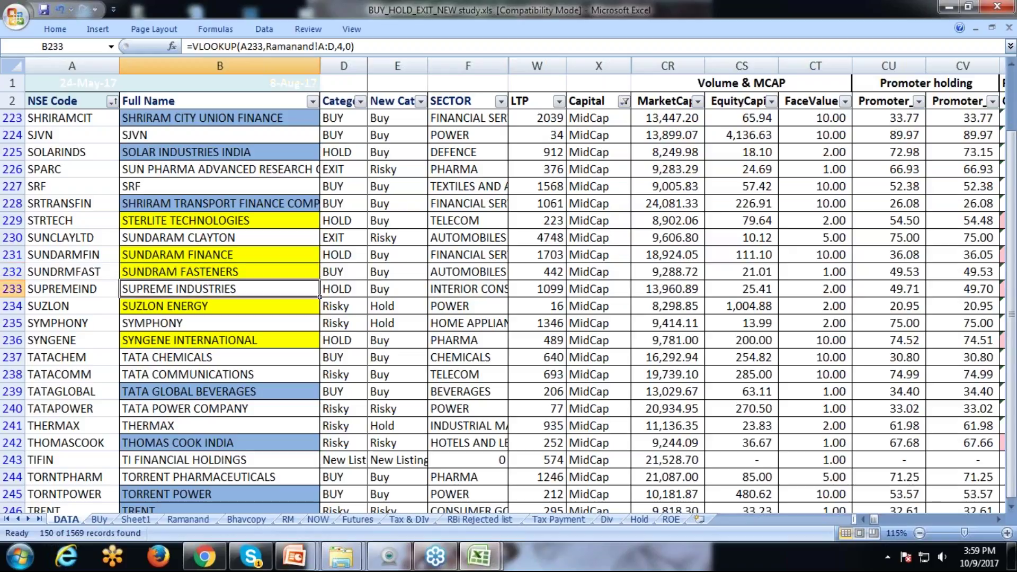
key("Down")
key("Down")
key("Down")
key("Down")
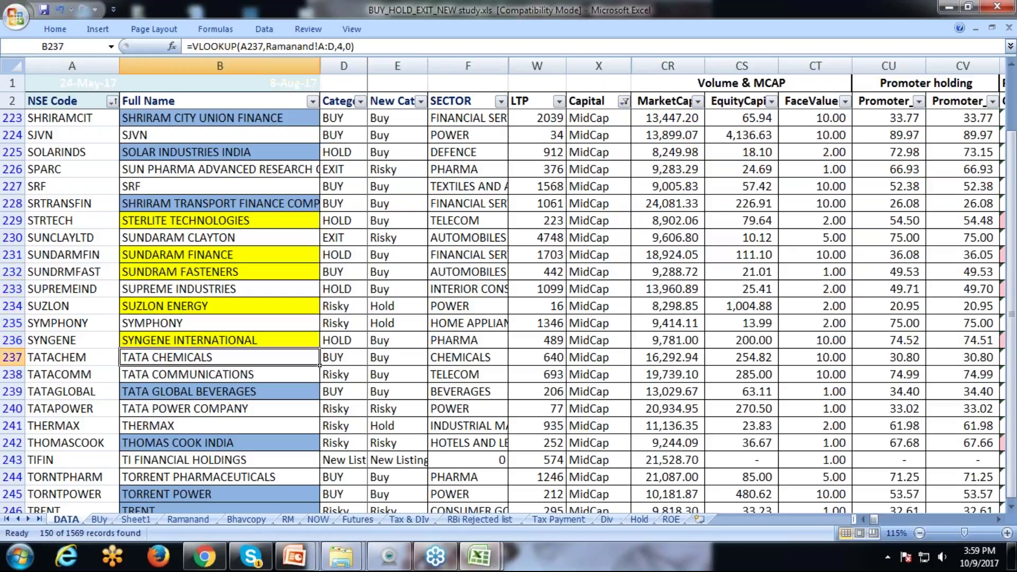
- Go through the midcap company names from TATA COMMUNICATIONS down to TRENT
key("Down")
key("Down")
key("Down")
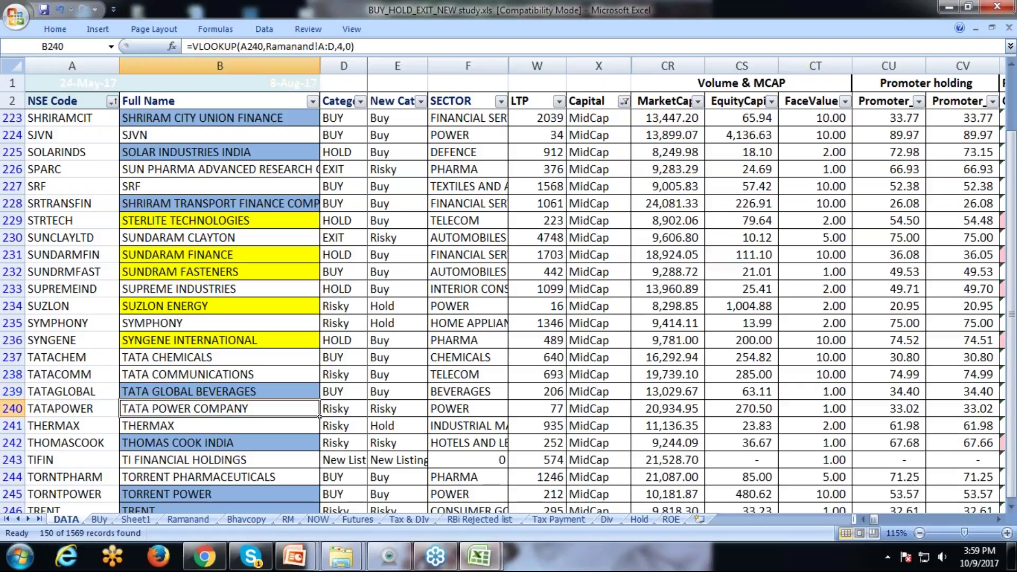
key("Down")
key("Down")
key("Down")
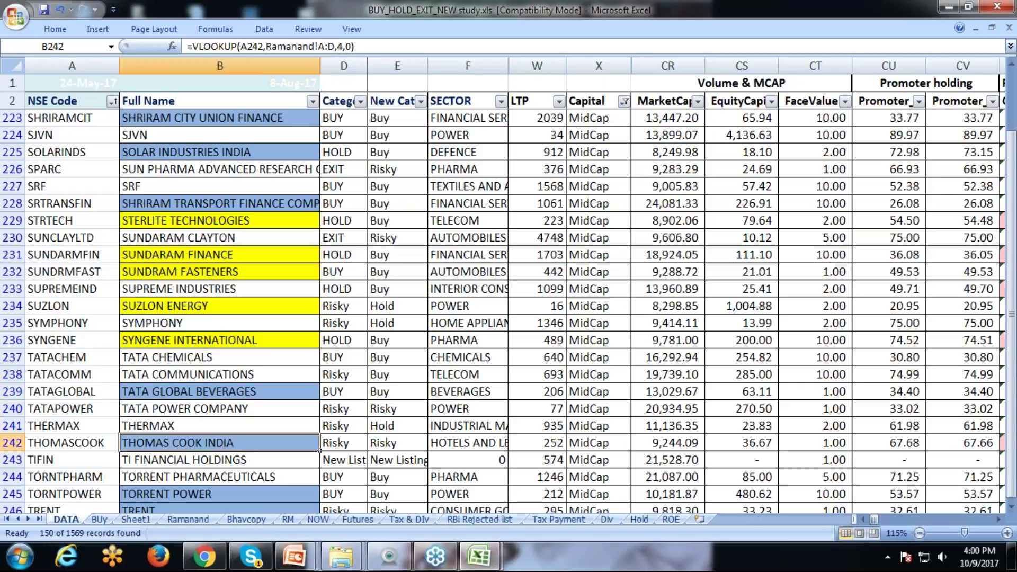
key("Down")
key("Down")
key("Down")
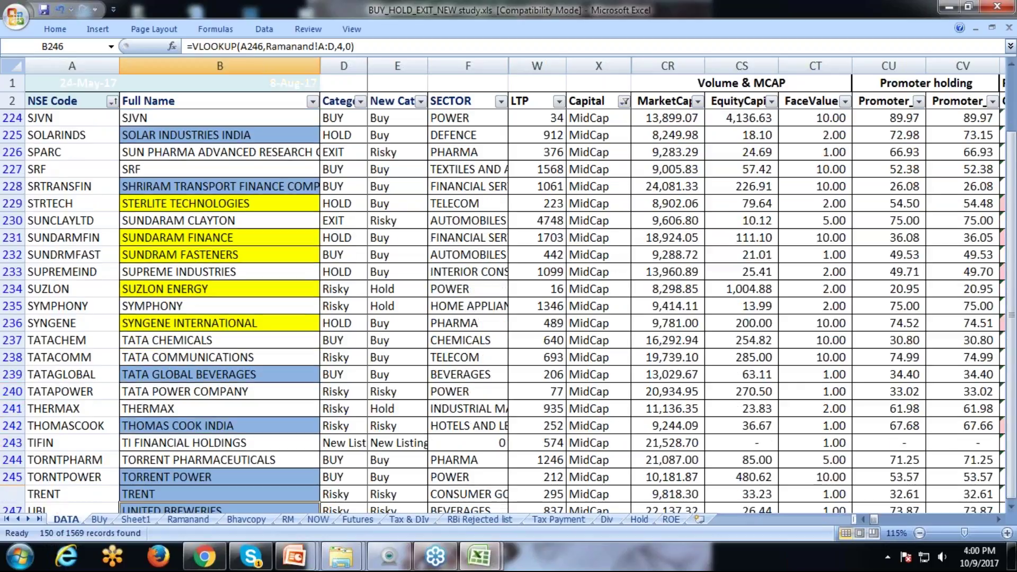
- Skim past the end of the midcap list and return to the TORRENT POWER row
key("Down")
key("Down")
key("Down")
key("Down")
key("Down")
key("Down")
key("Down")
key("Down")
key("Down")
key("Down")
key("Down")
key("Down")
key("Down")
key("Down")
key("Down")
key("Down")
key("Down")
key("Down")
key("Down")
key("Up")
key("Up")
key("Up")
key("Up")
key("Up")
key("Up")
key("Up")
key("Up")
key("Up")
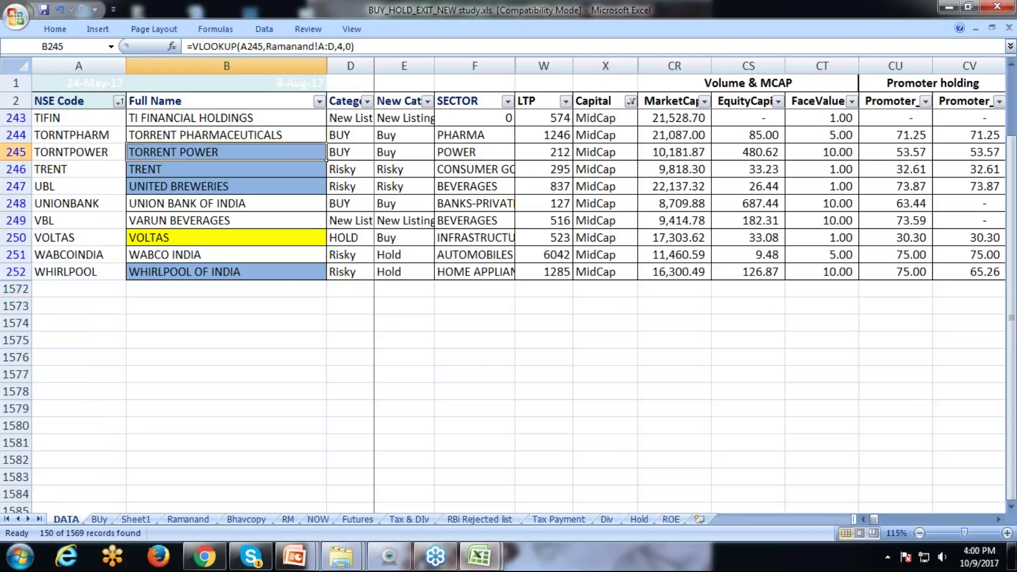
- Review the last midcap company names from TRENT down to WHIRLPOOL OF INDIA
key("Down")
key("Down")
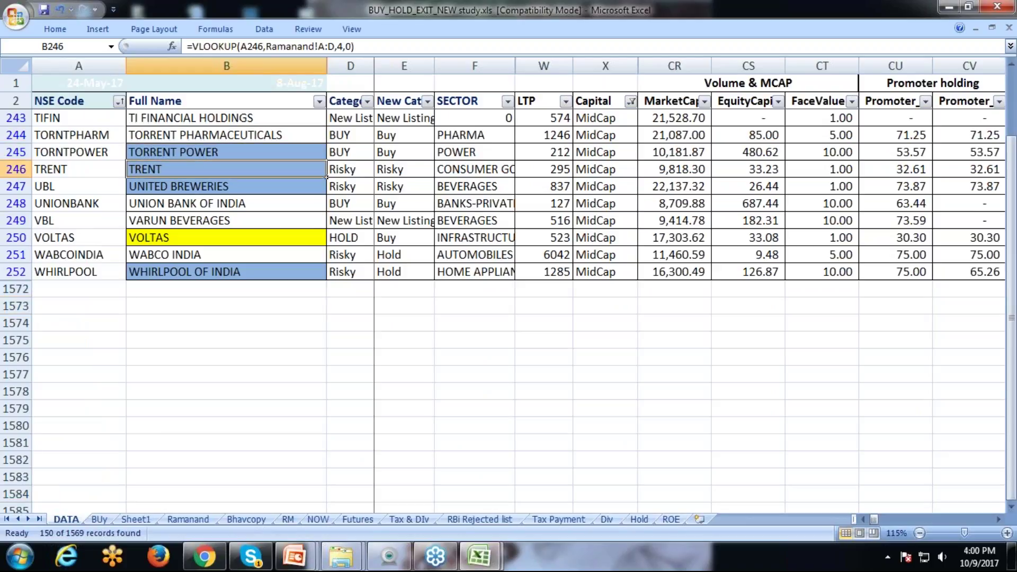
key("Down")
key("Down")
key("Down")
key("Down")
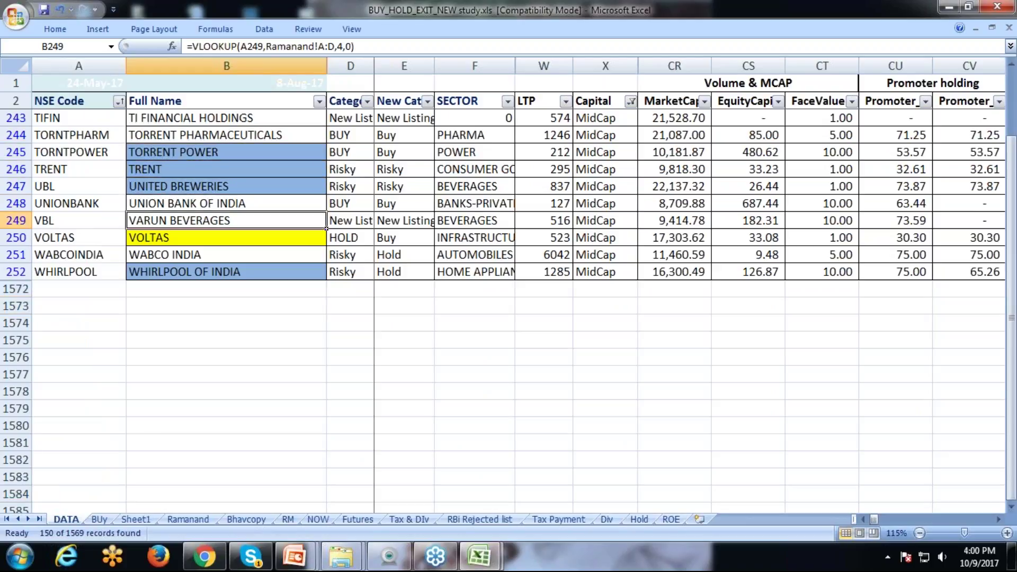
key("Down")
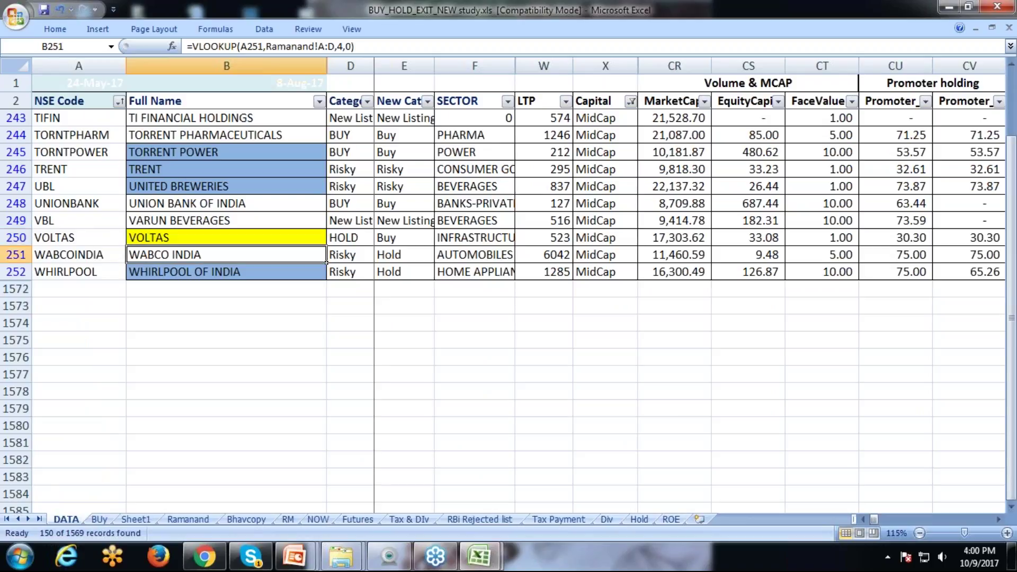
key("Down")
- Skim the midcap list back up from WHIRLPOOL OF INDIA to the top of the Full Name column
key("Up")
key("Up")
key("Up")
key("Up")
key("Up")
key("Up")
key("Up")
key("Up")
key("Up")
key("Up")
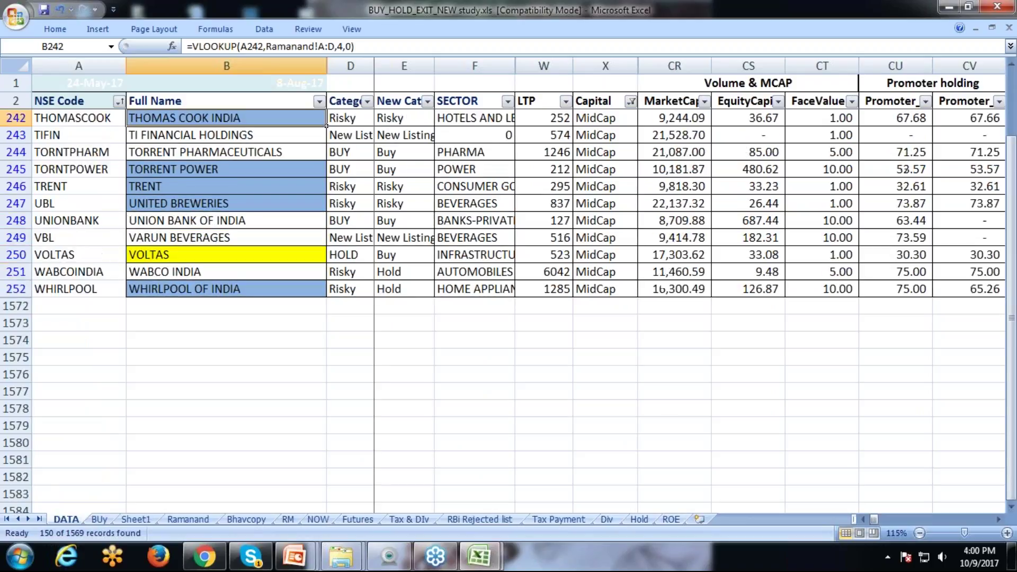
key("Page_Up")
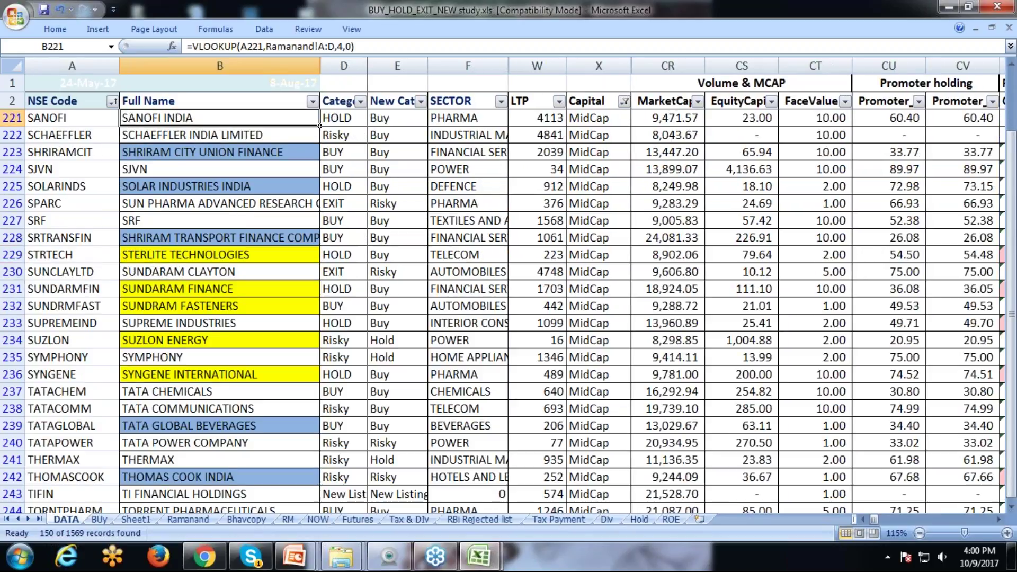
key("Page_Up")
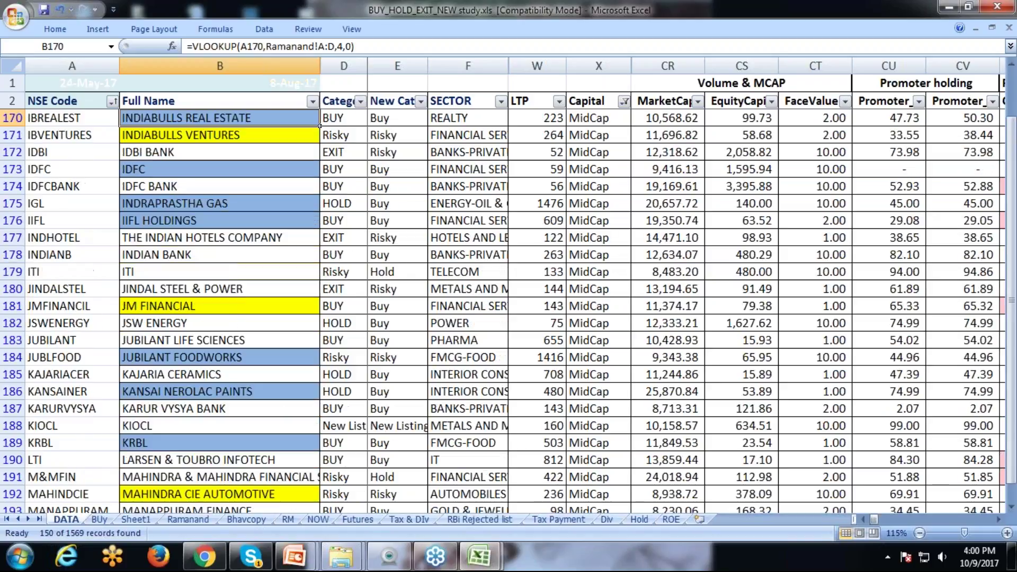
key("Page_Up")
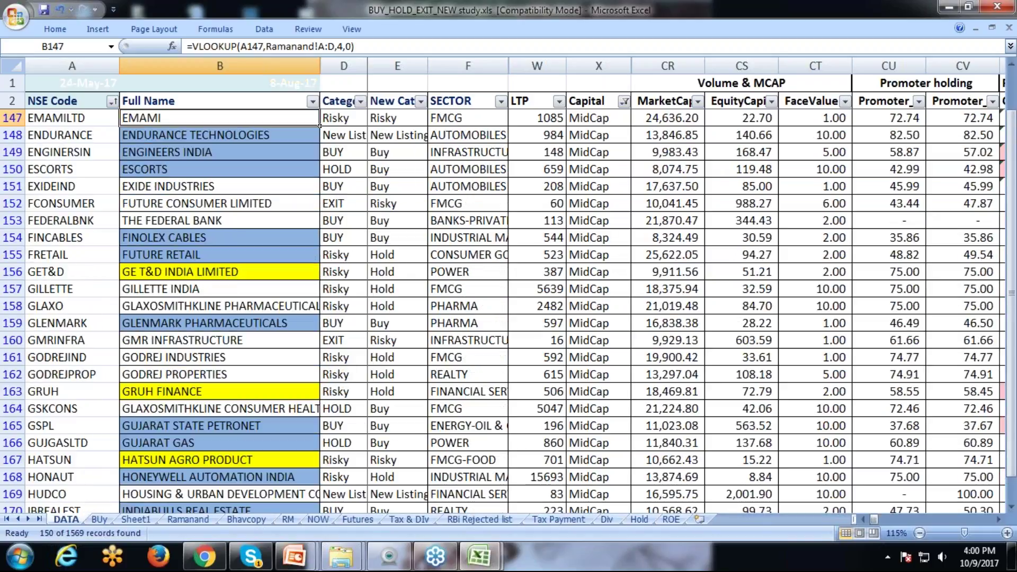
key("Up")
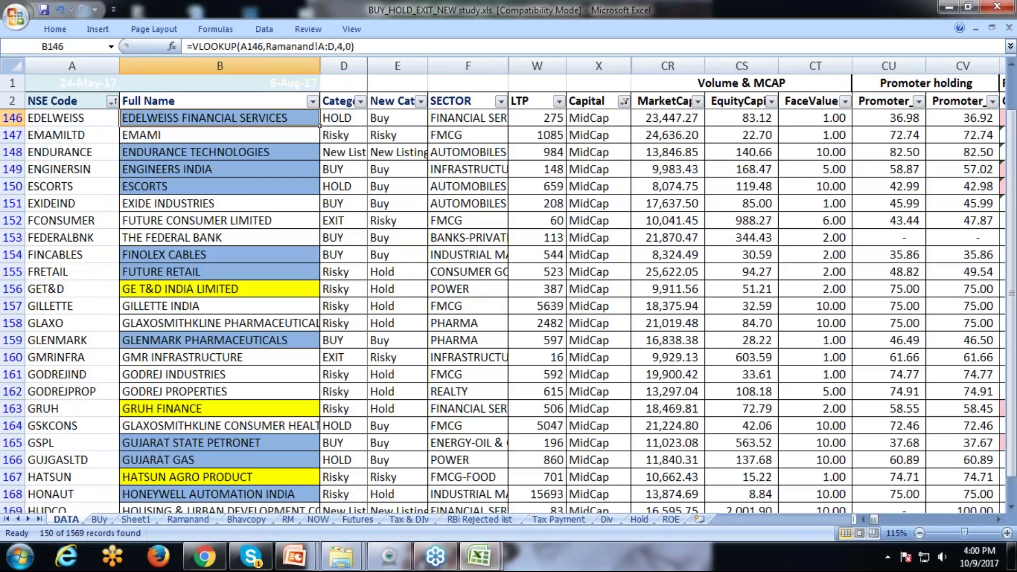
key("Page_Up")
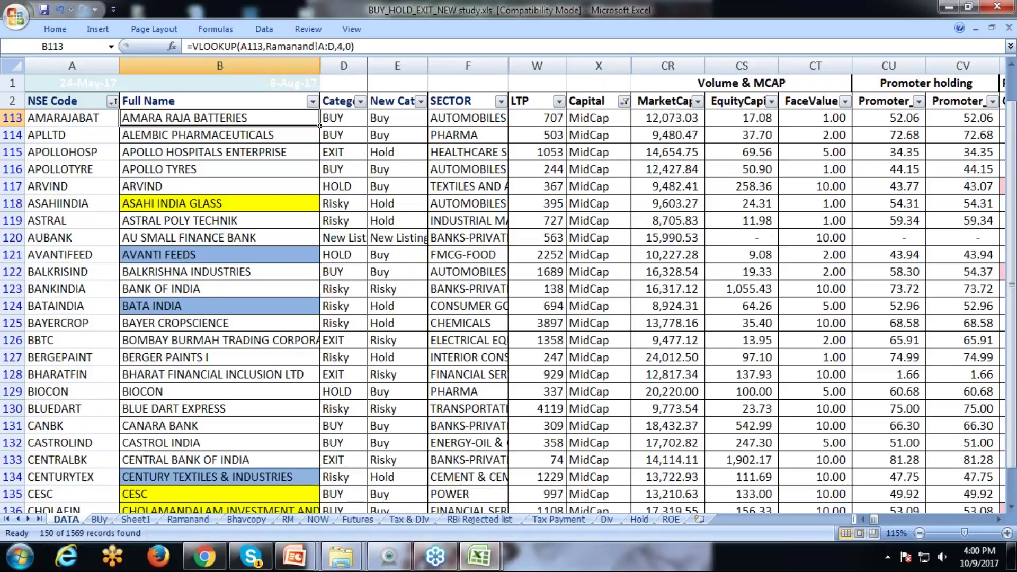
key("ctrl+Up")
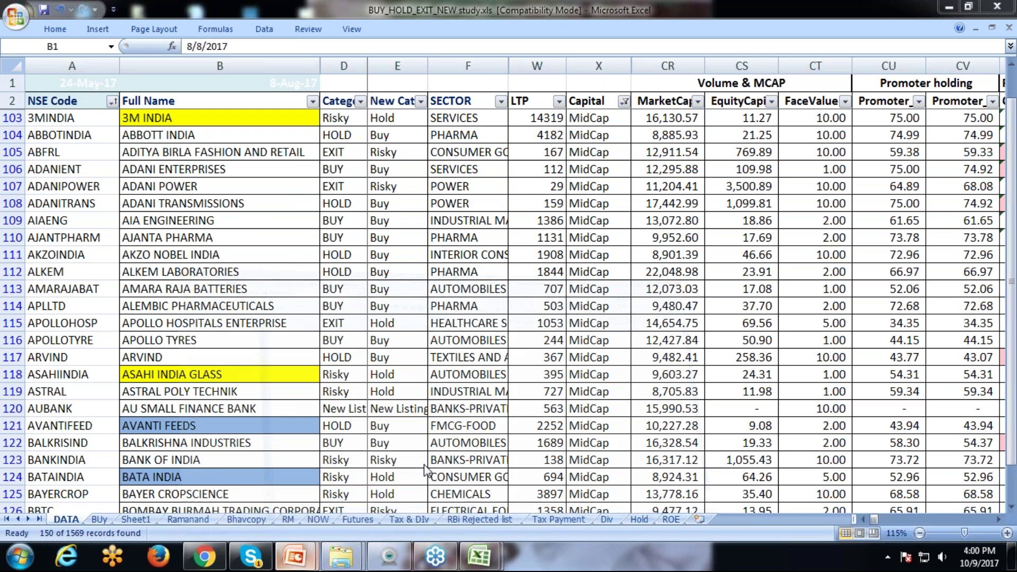
- Switch to the PowerPoint seminar presentation, start the slide show and go back to the NSE Equity Market Universe slide
key("alt+Tab")
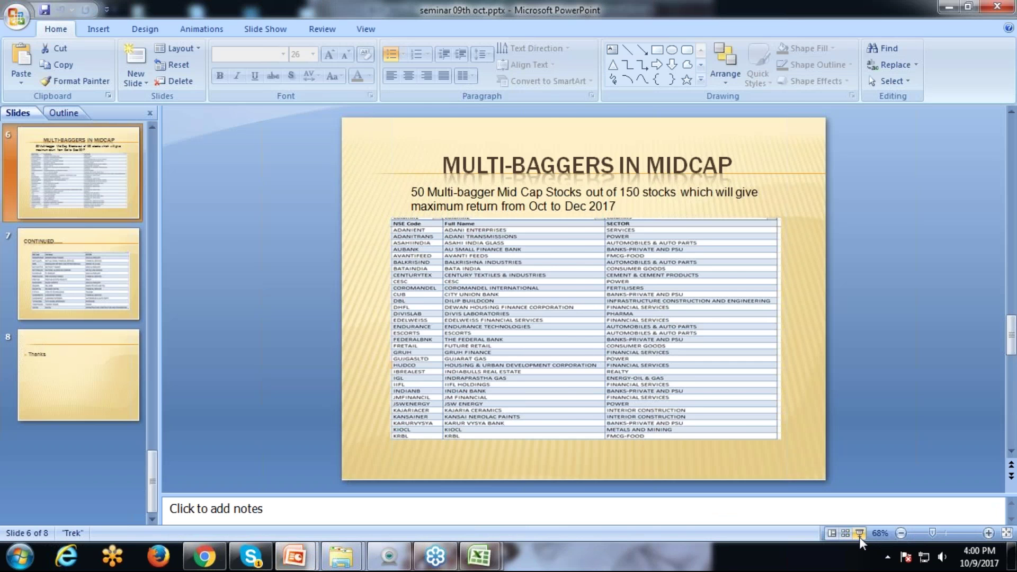
left_click(859, 533)
key("Left")
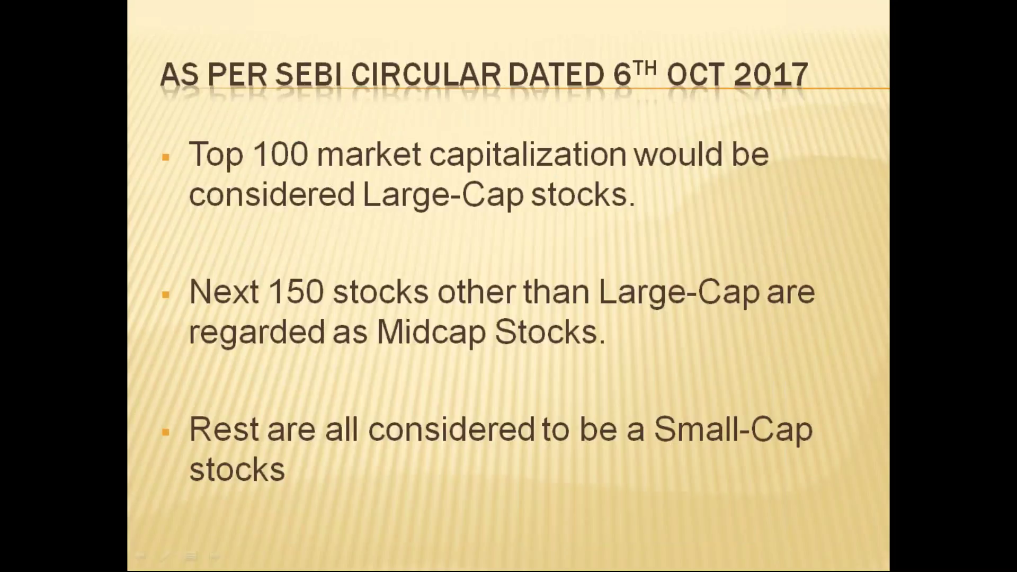
key("Left")
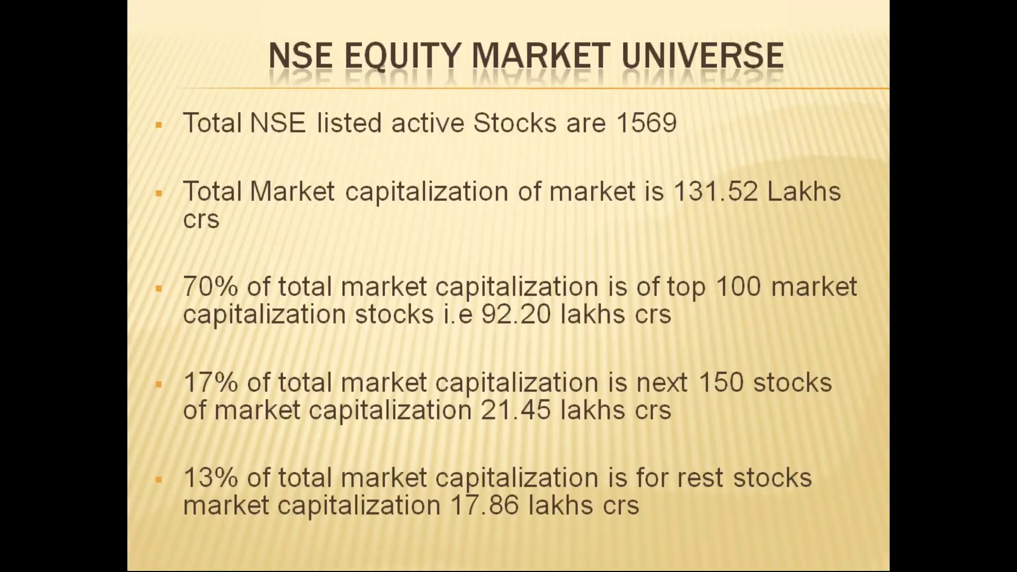
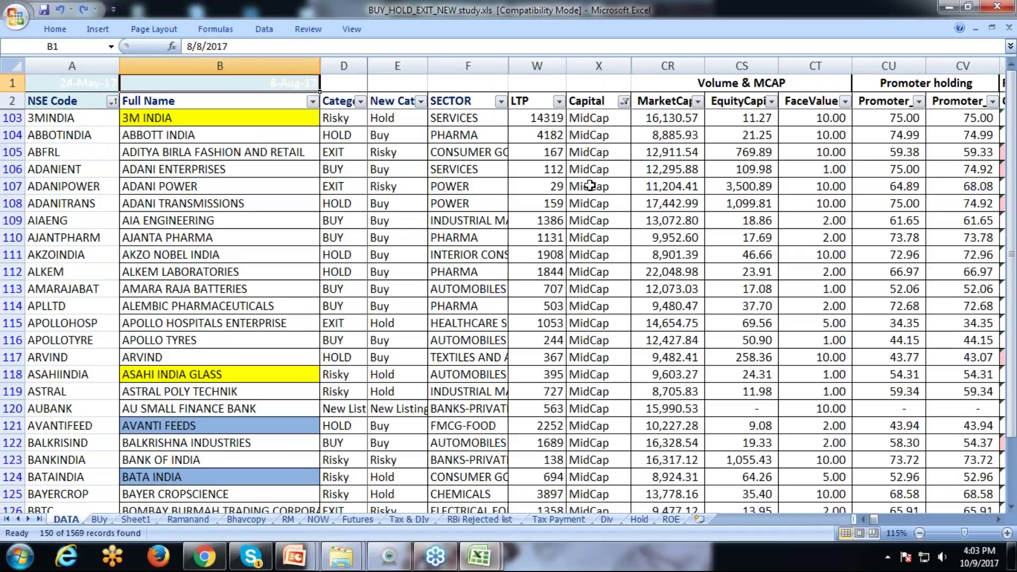
- Narrow the Full Name column on the DATA sheet of the Excel workbook
left_click_drag(320, 66, 224, 91)
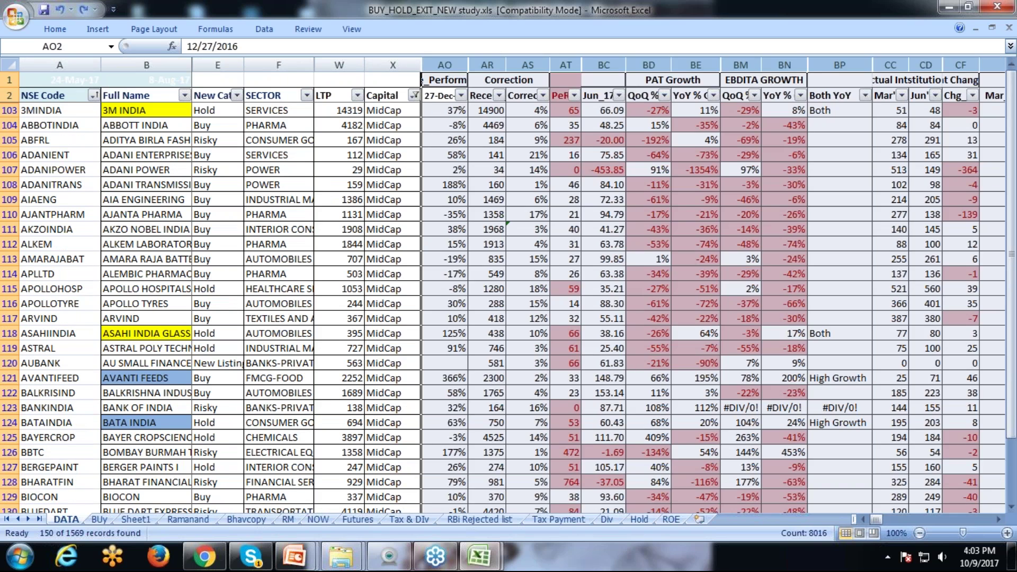
left_click(649, 140)
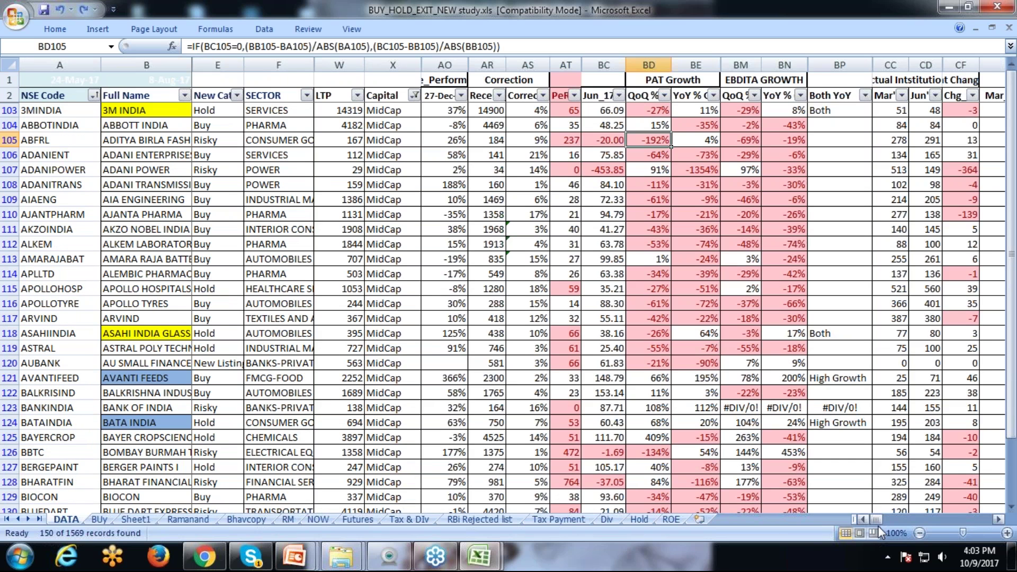
- Remove the existing filter from the DATA sheet and reapply filtering to the whole header row 2
left_click_drag(877, 519, 986, 518)
left_click(540, 93)
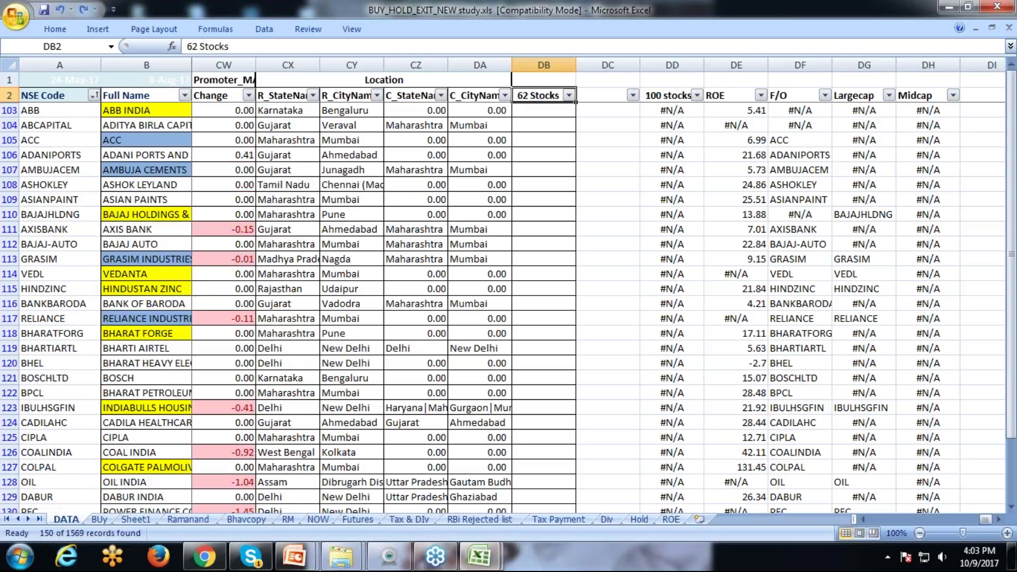
key("ctrl+shift+l")
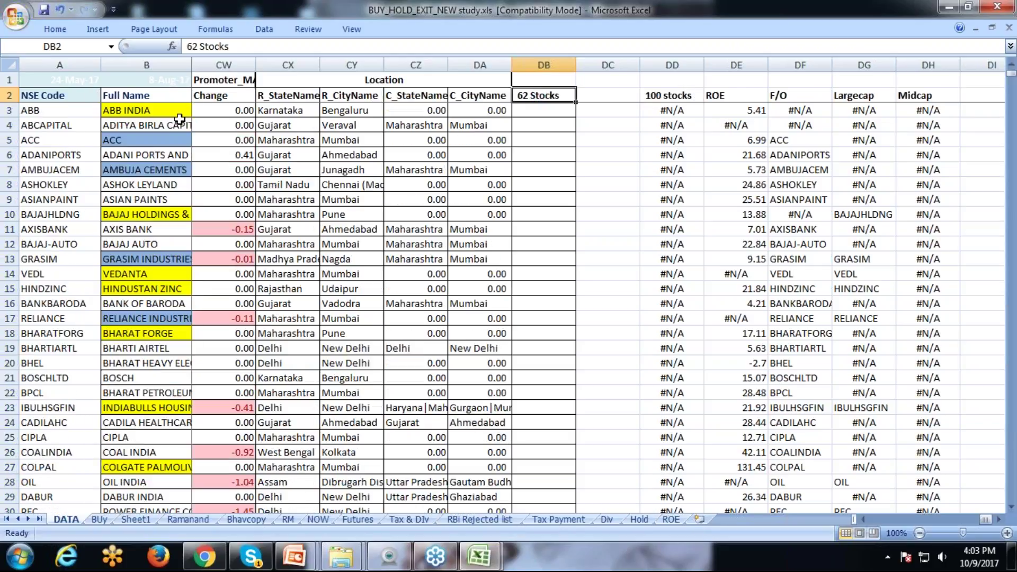
key("Home")
key("shift+space")
left_click(256, 33)
left_click(486, 84)
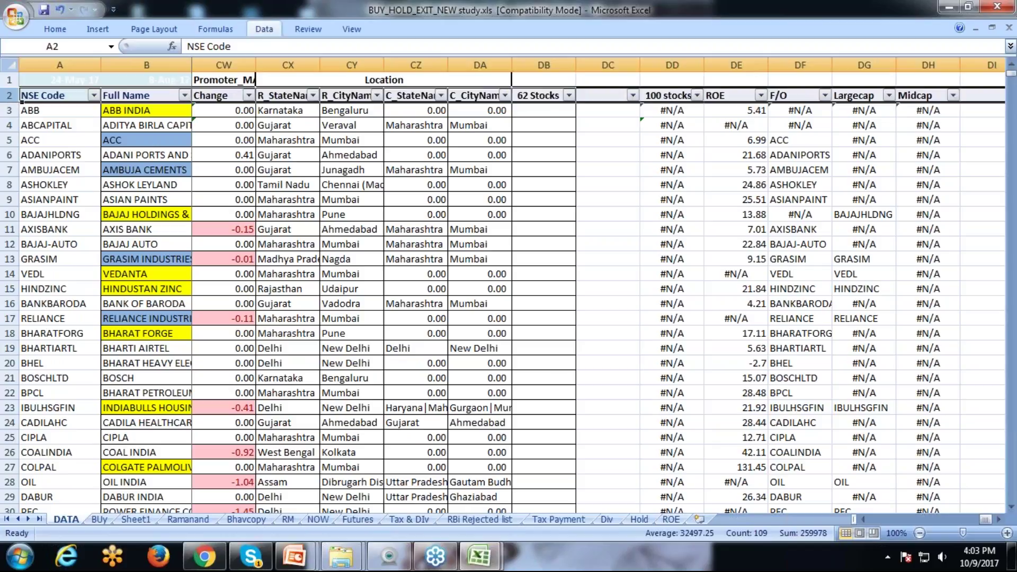
- Filter the Midcap column to exclude the #N/A entries
left_click(953, 95)
scroll(946, 274, "down", 8)
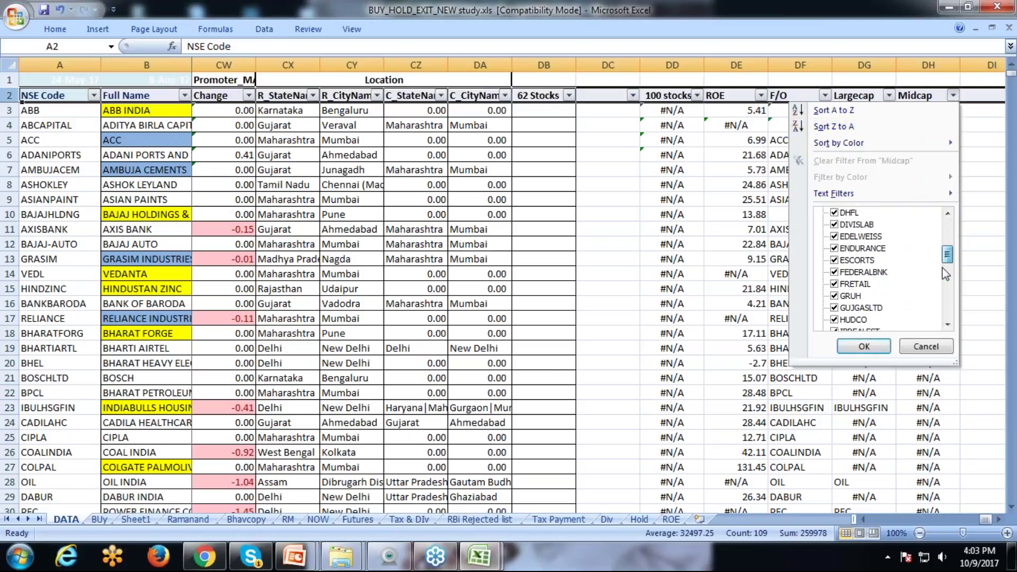
scroll(946, 274, "down", 10)
left_click(864, 346)
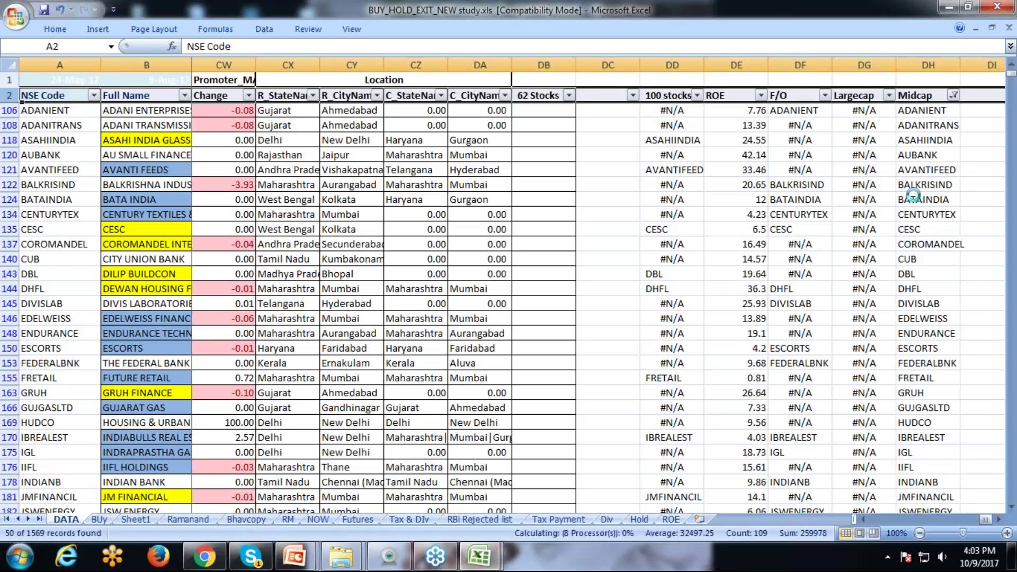
- Check the filtered Midcap column from ADANIENT down to its last entry and return to its header
left_click(912, 112)
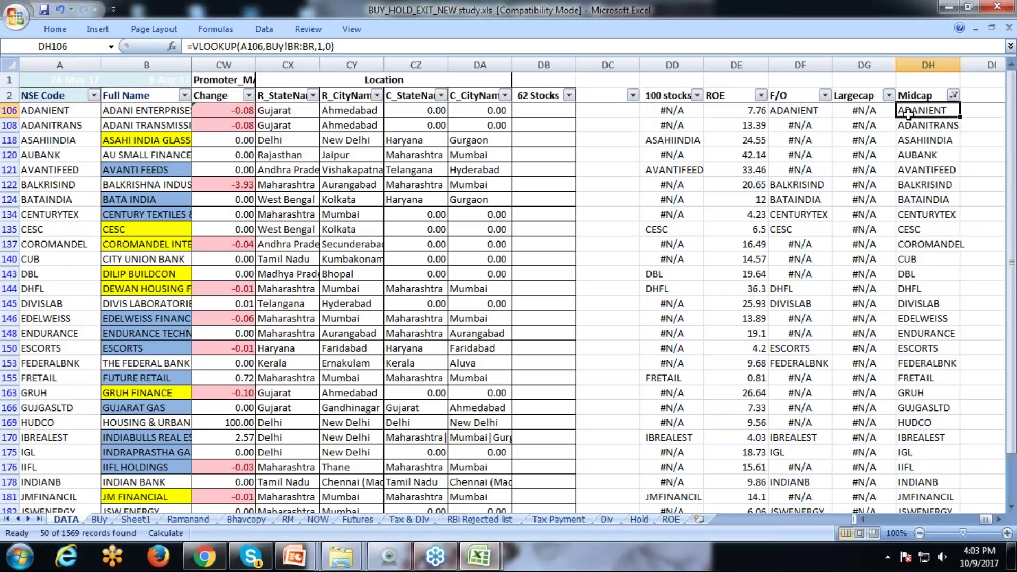
key("ctrl+shift+Down")
key("ctrl+Up")
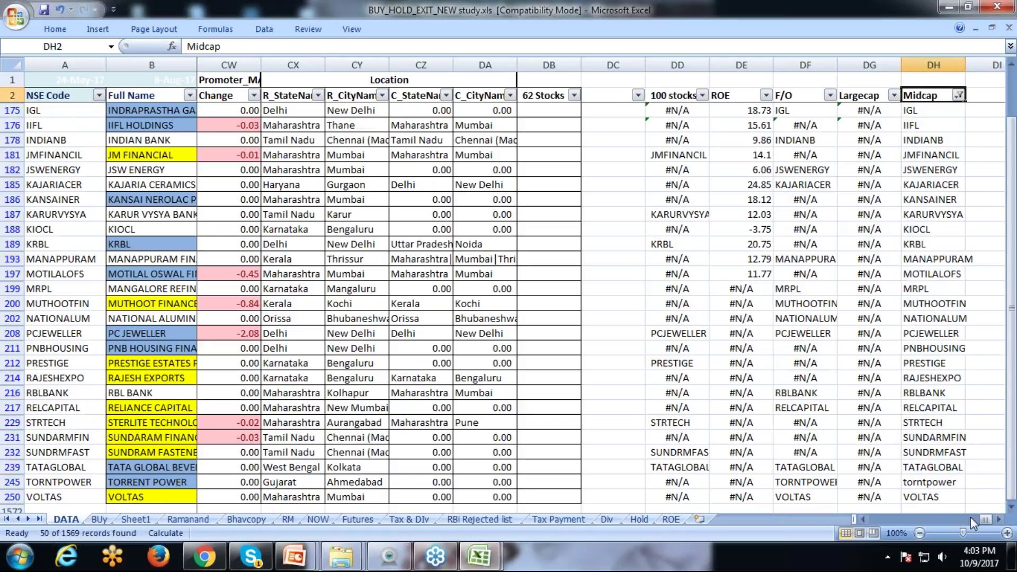
- Examine the correction, PE, PAT growth and EBDITA growth columns of the filtered midcap stocks from VOLTAS up to ADANIENT
left_click_drag(974, 523, 865, 523)
left_click(535, 289)
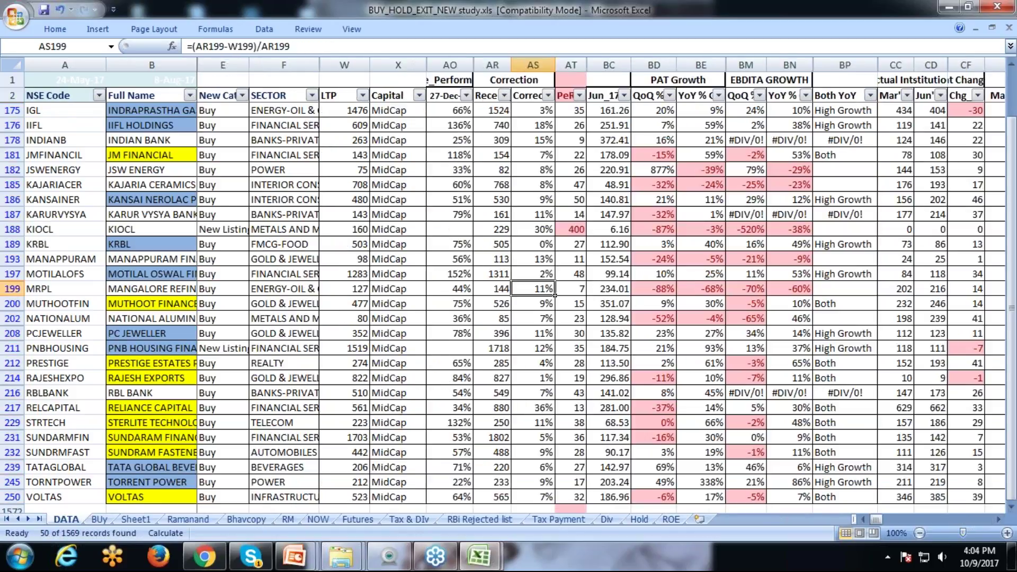
scroll(1004, 216, "up", 6)
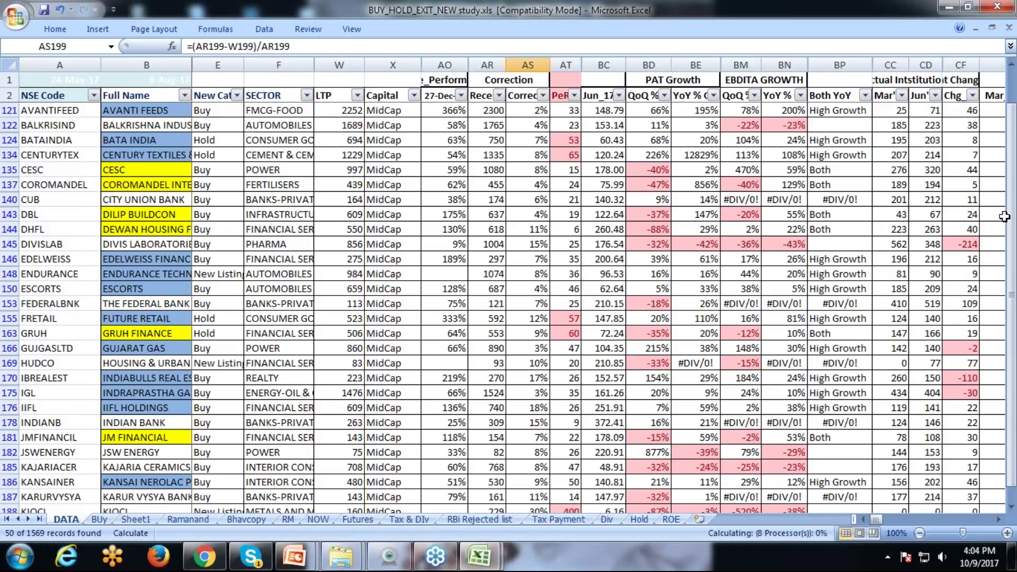
scroll(386, 177, "up", 1)
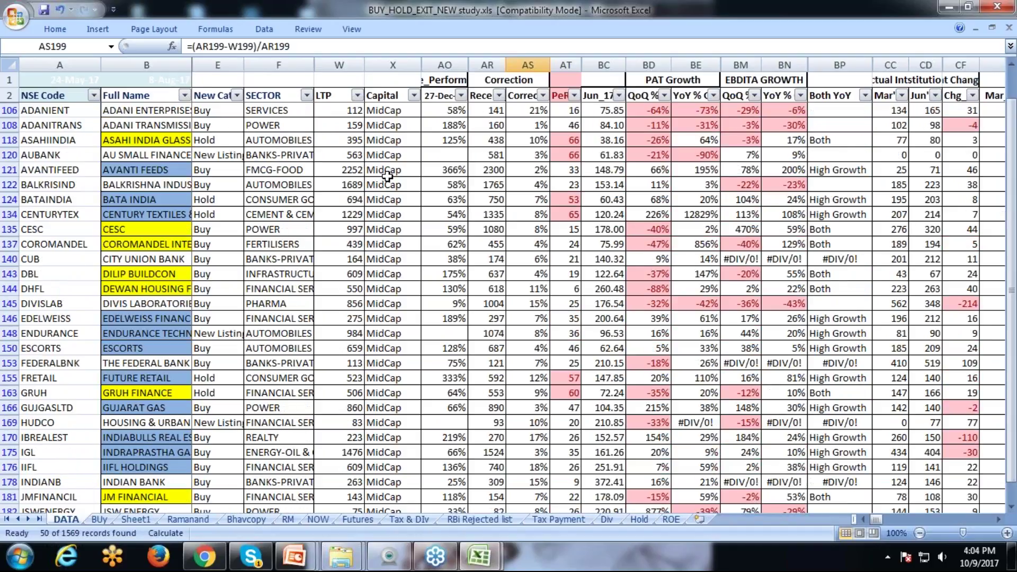
- Sort the filtered midcap stocks by the 27-Dec-16 performance column from largest to smallest
left_click(339, 169)
left_click(487, 140)
left_click(461, 95)
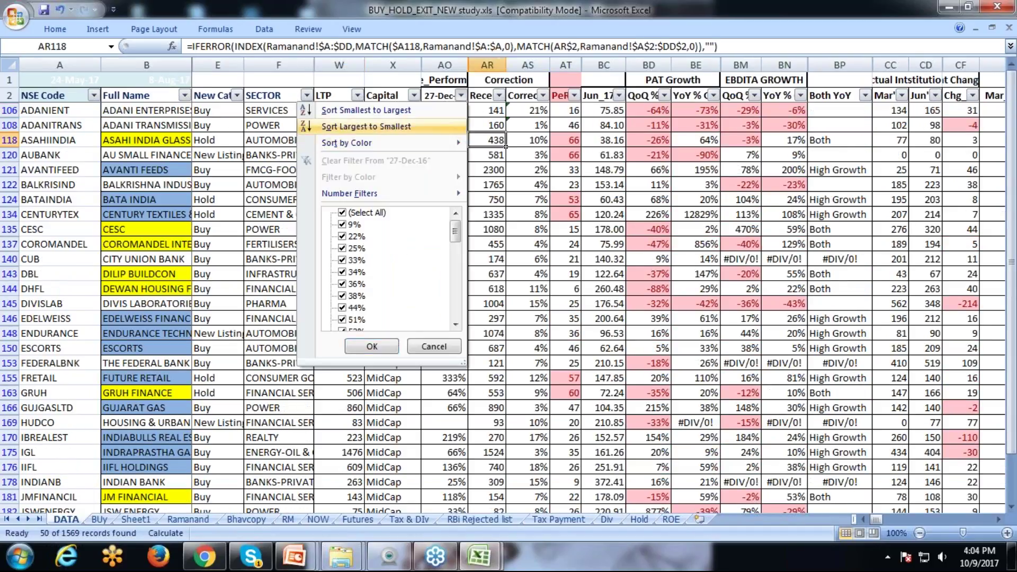
left_click(392, 126)
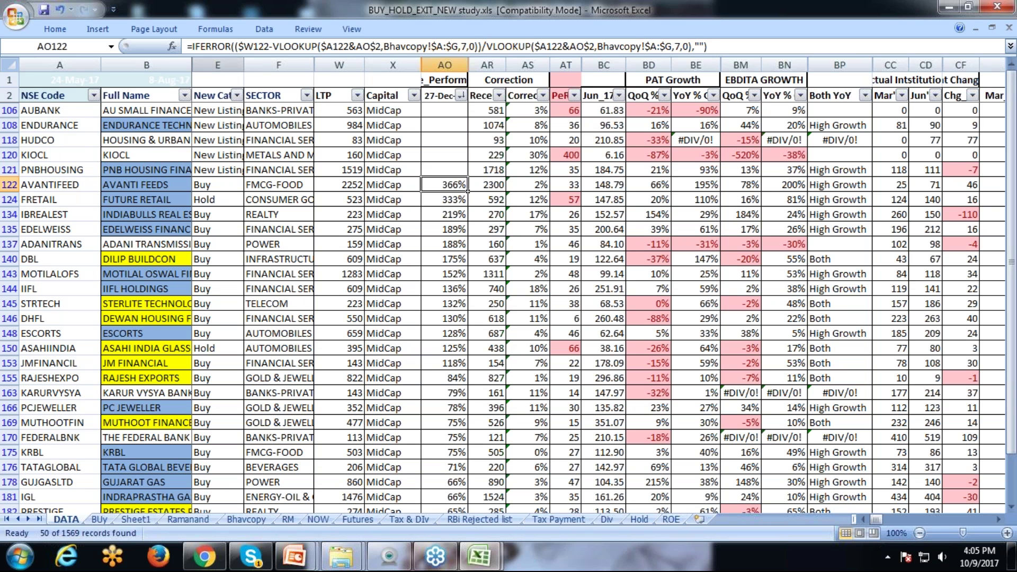
- Widen the Full Name column so the company names are readable, and select AVANTI FEEDS
left_click_drag(192, 65, 297, 65)
left_click(185, 184)
left_click(201, 155)
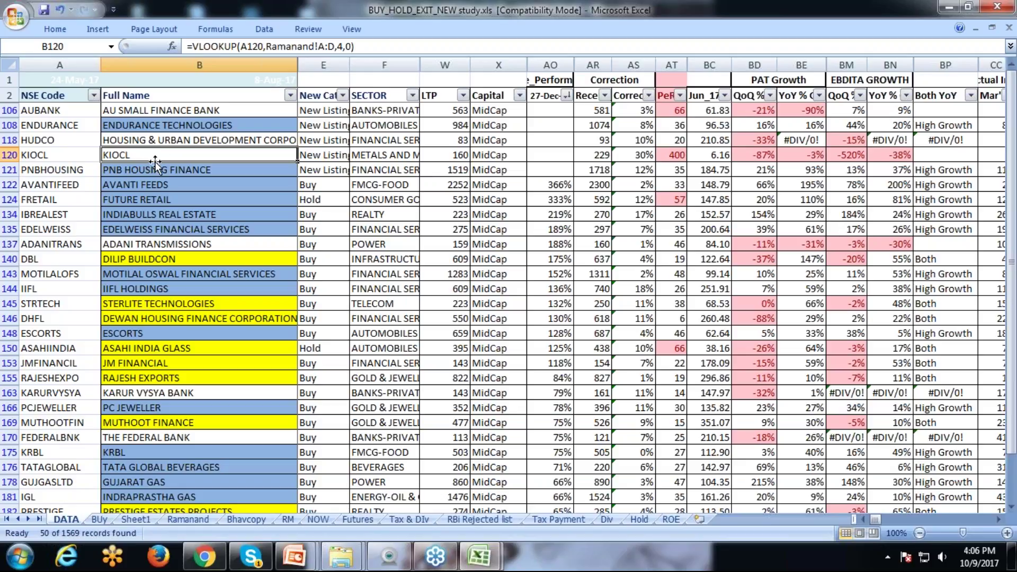
left_click(214, 188)
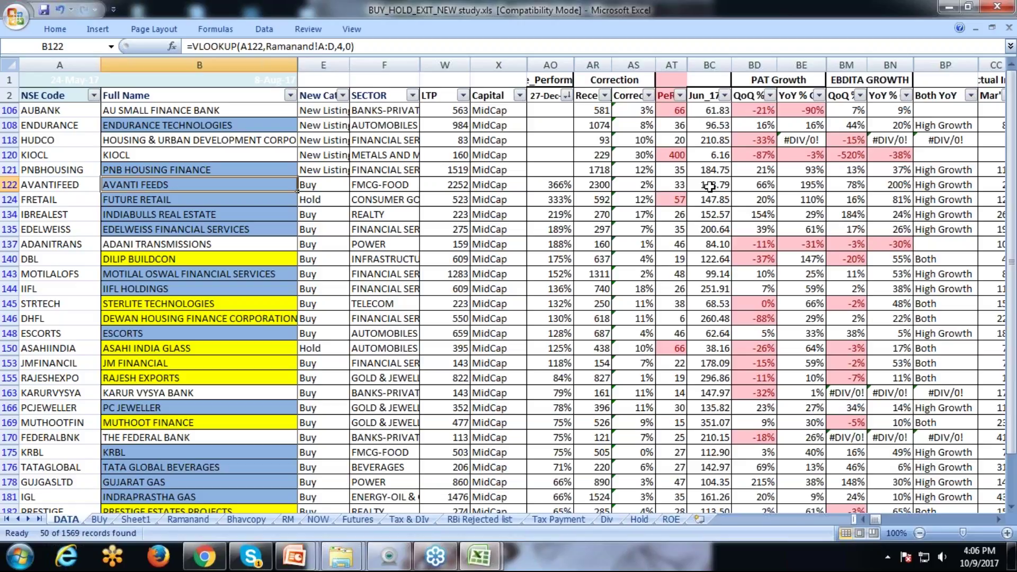
- Examine FUTURE RETAIL's row from its category and performance through correction and PE to PAT and EBDITA growth
key("Down")
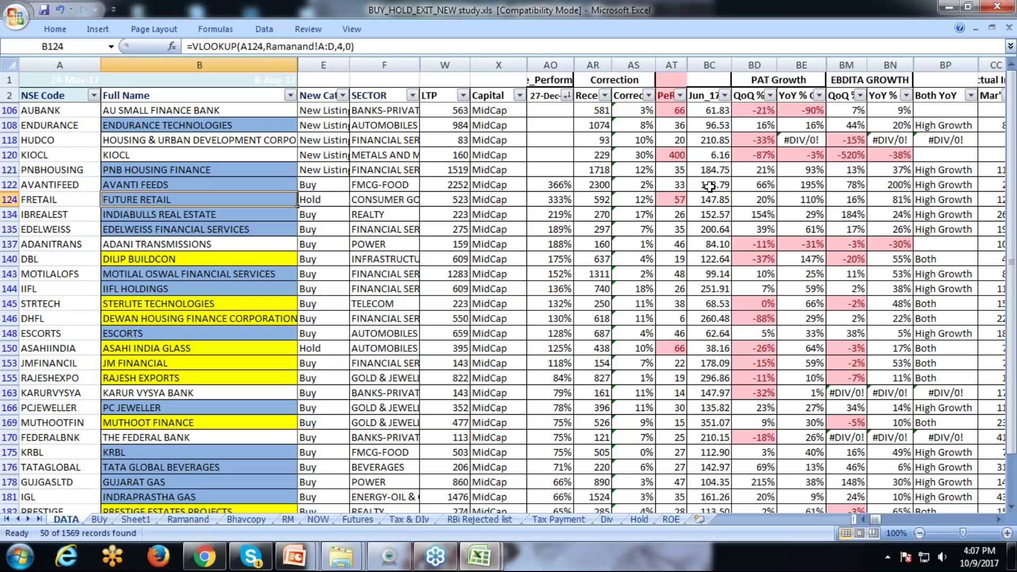
key("Right")
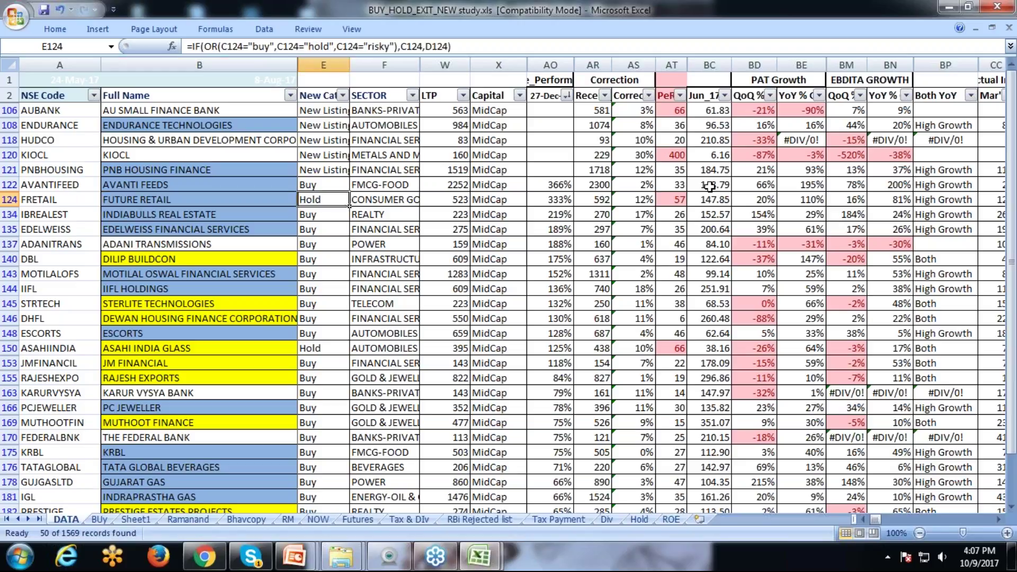
key("Right")
key("Right")
key("Right")
key("Right")
key("Right")
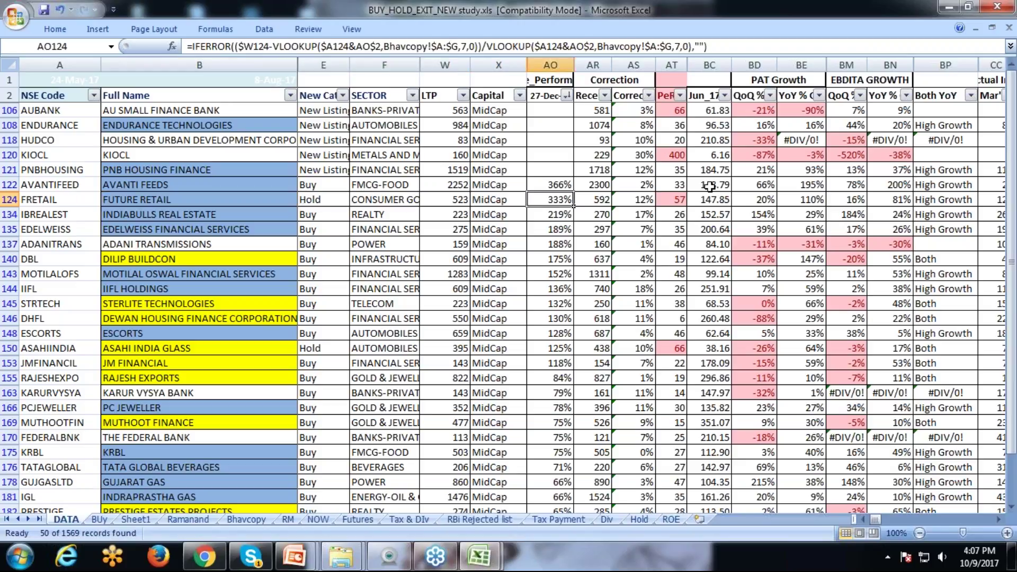
key("Right")
key("Right")
key("Right")
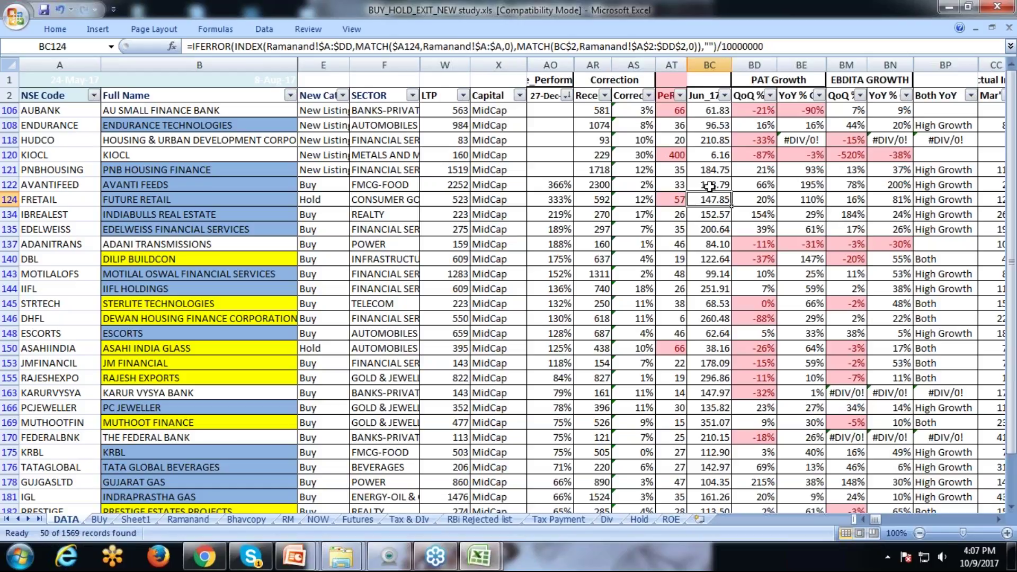
key("Right")
key("Right")
key("Right")
key("Left")
key("Left")
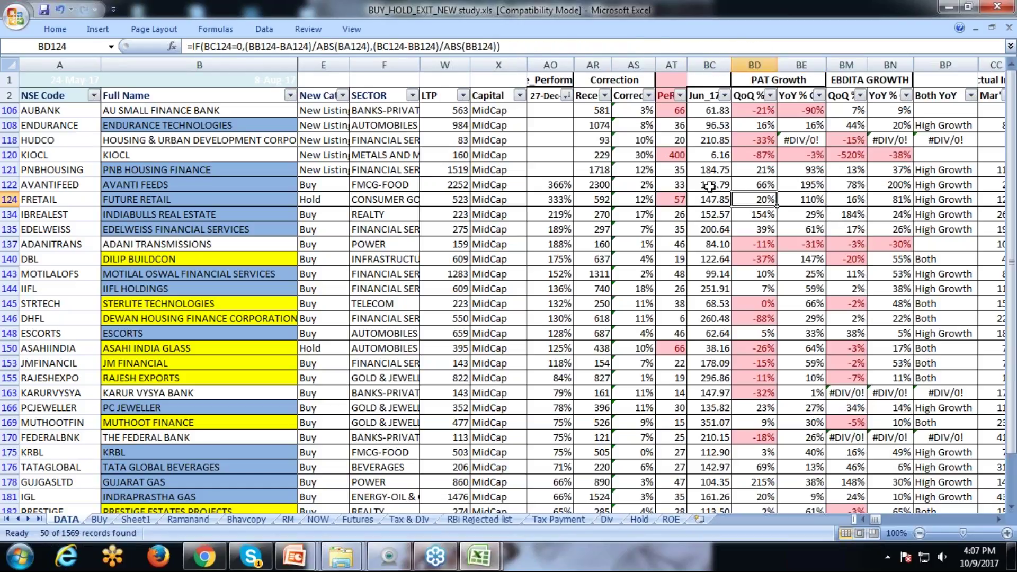
key("Right")
key("Right")
key("Right")
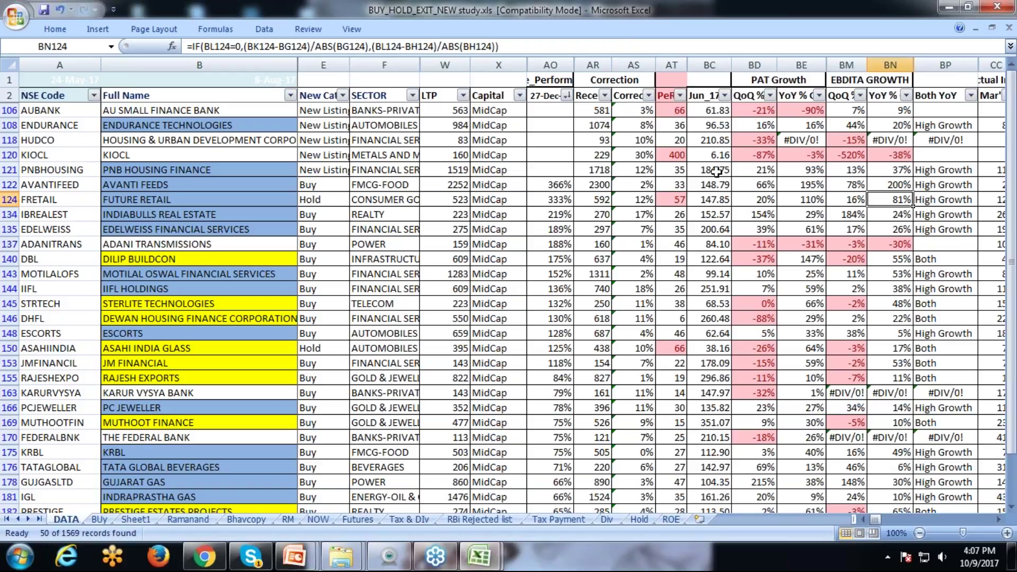
- Hide the Jun_17_ReportedPAT column BC
left_click(709, 62)
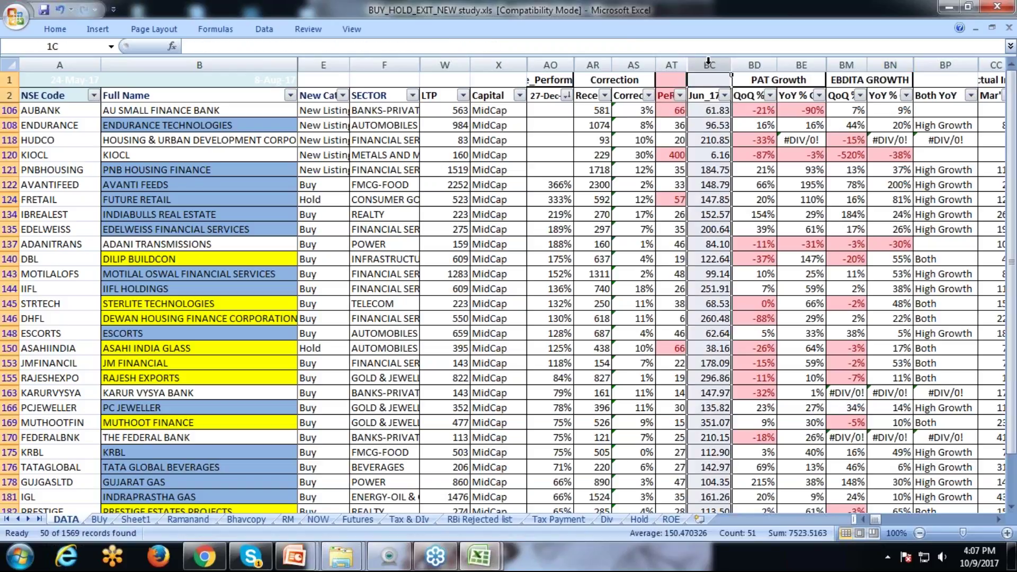
right_click(709, 62)
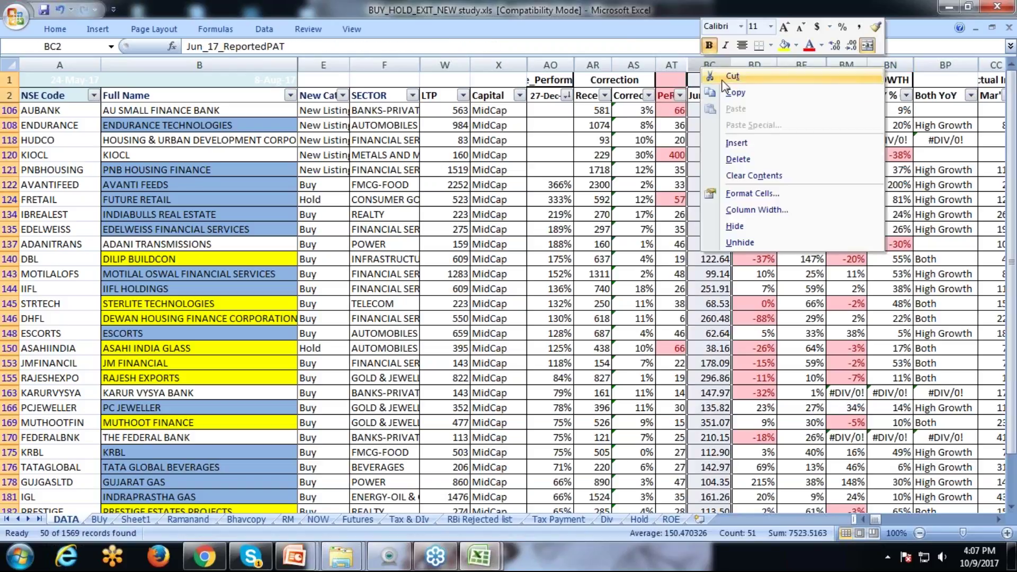
left_click(734, 226)
left_click(710, 184)
left_click(801, 229)
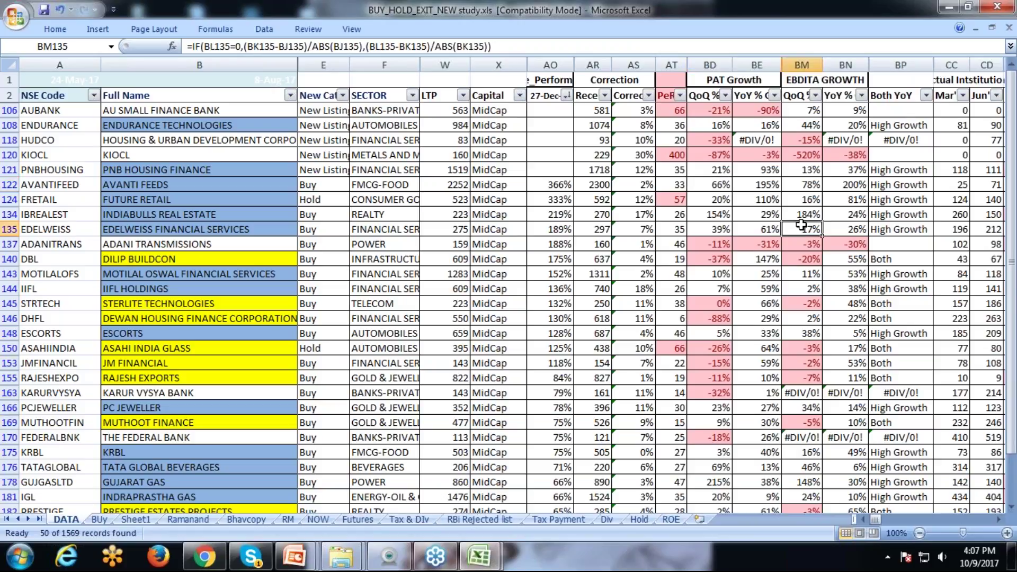
- Compare the YoY PAT growth of FUTURE RETAIL and INDIABULLS REAL ESTATE, and highlight FUTURE RETAIL's whole row 124
left_click(801, 218)
key("Up")
key("Left")
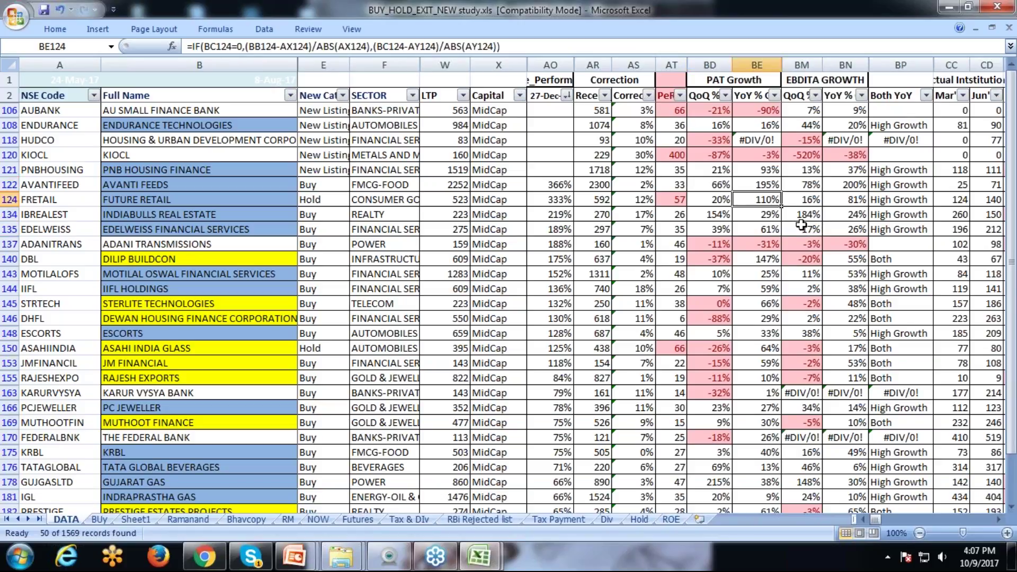
key("Down")
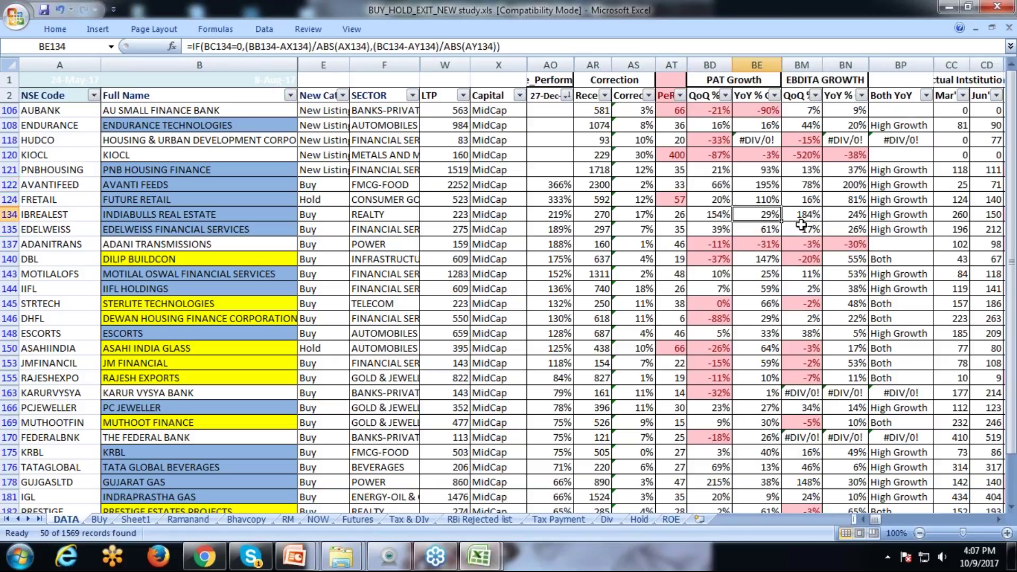
key("Up")
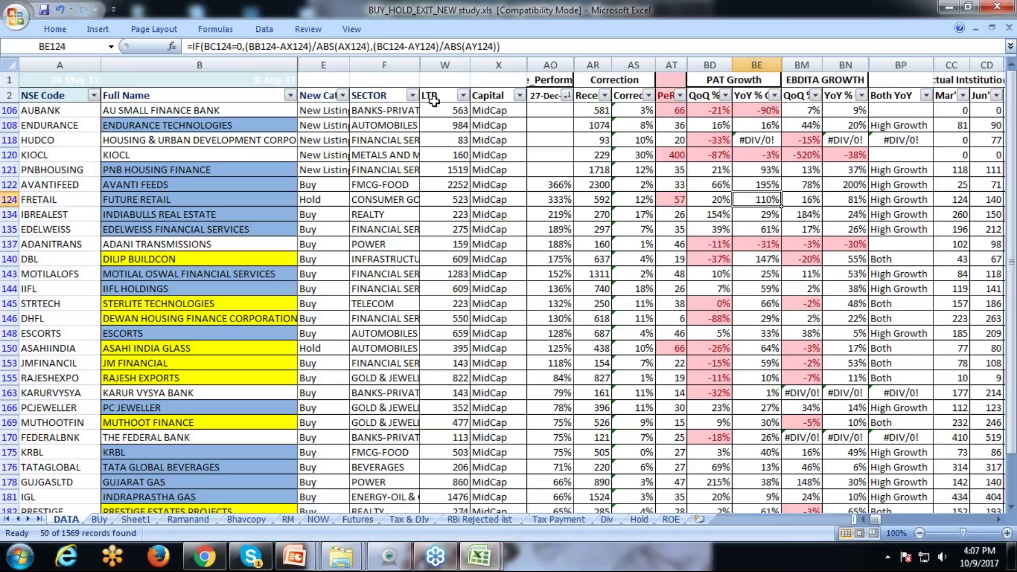
left_click(12, 200)
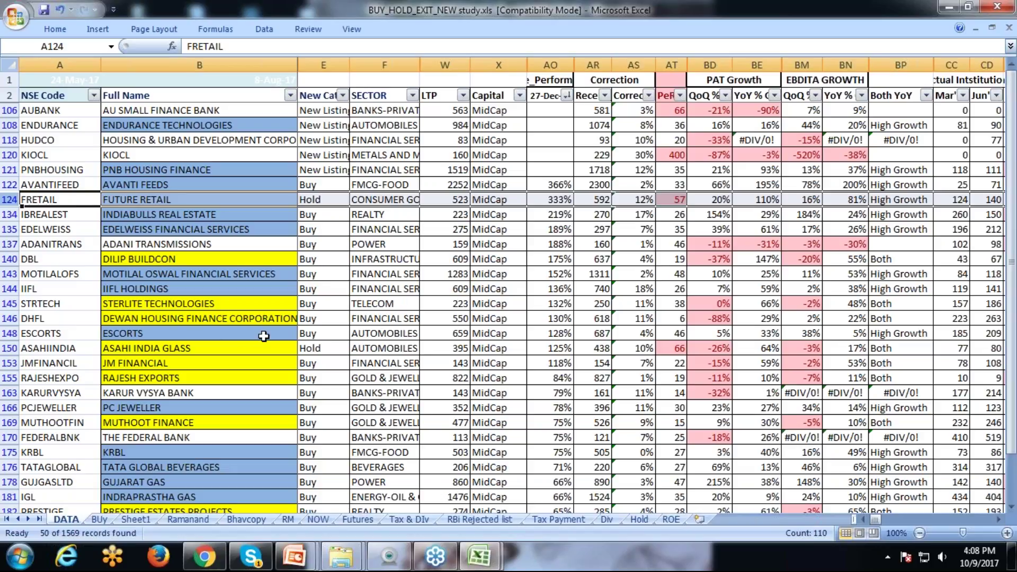
- Highlight each stock's row in turn from ESCORTS down to FEDERALBNK and examine its performance, PE and growth figures
left_click(86, 335)
double_click(86, 334)
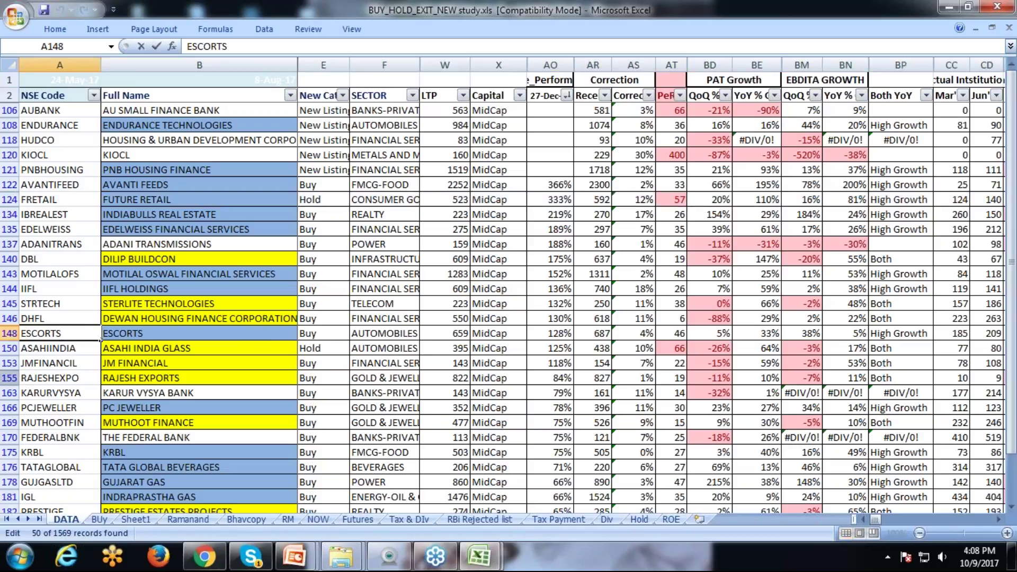
left_click(10, 333)
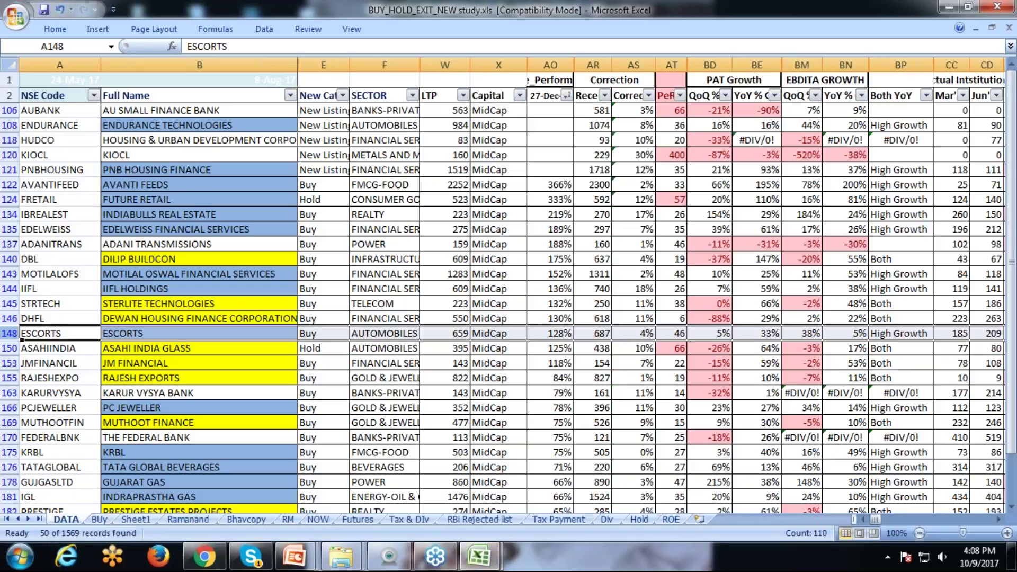
left_click(11, 348)
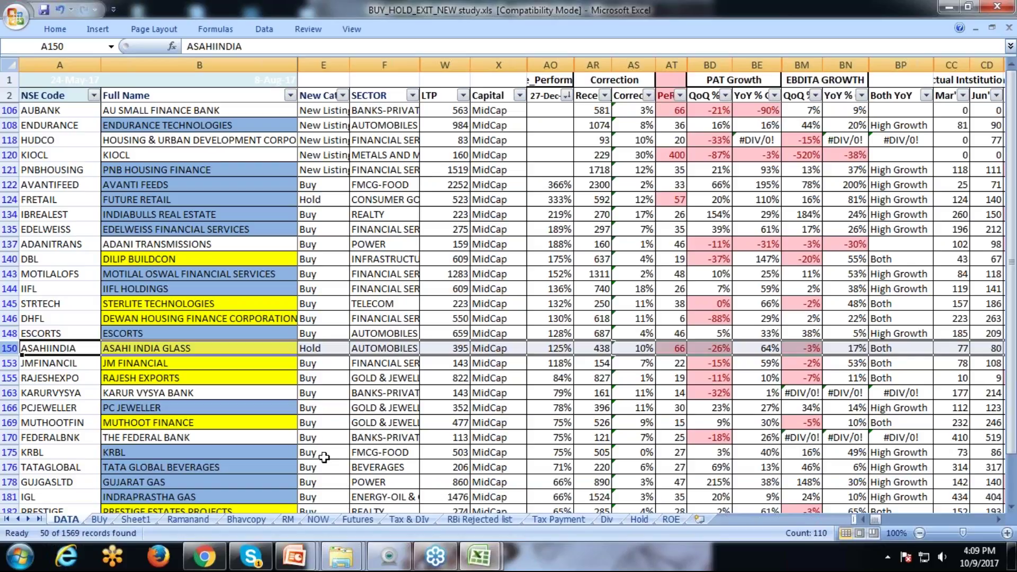
left_click(12, 363)
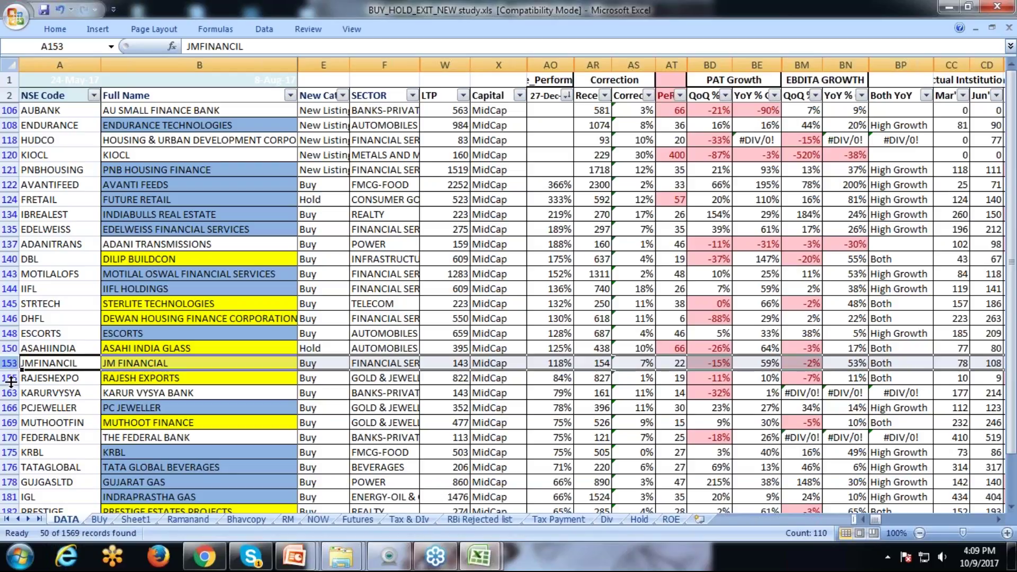
left_click_drag(14, 370, 11, 382)
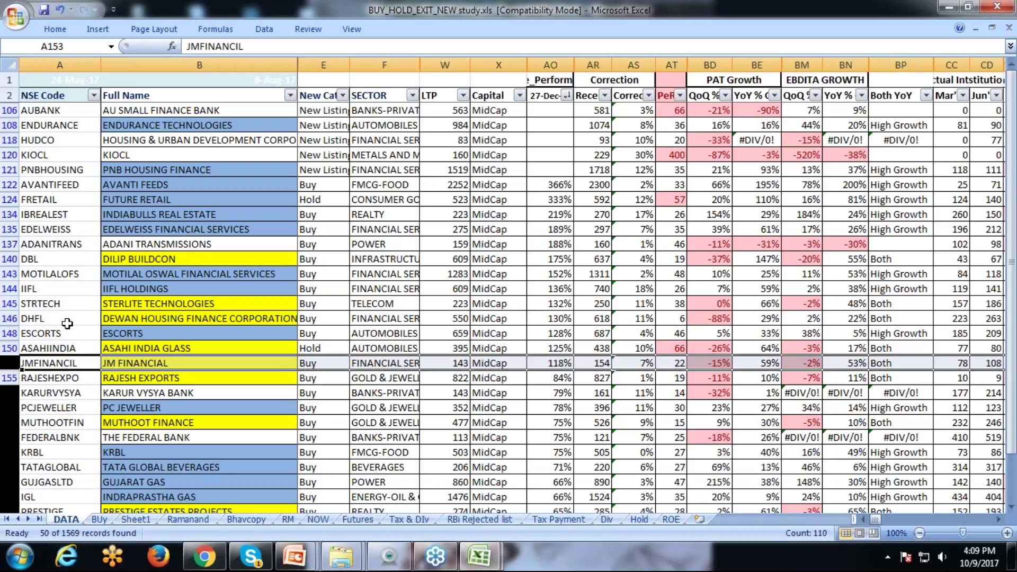
left_click(11, 378)
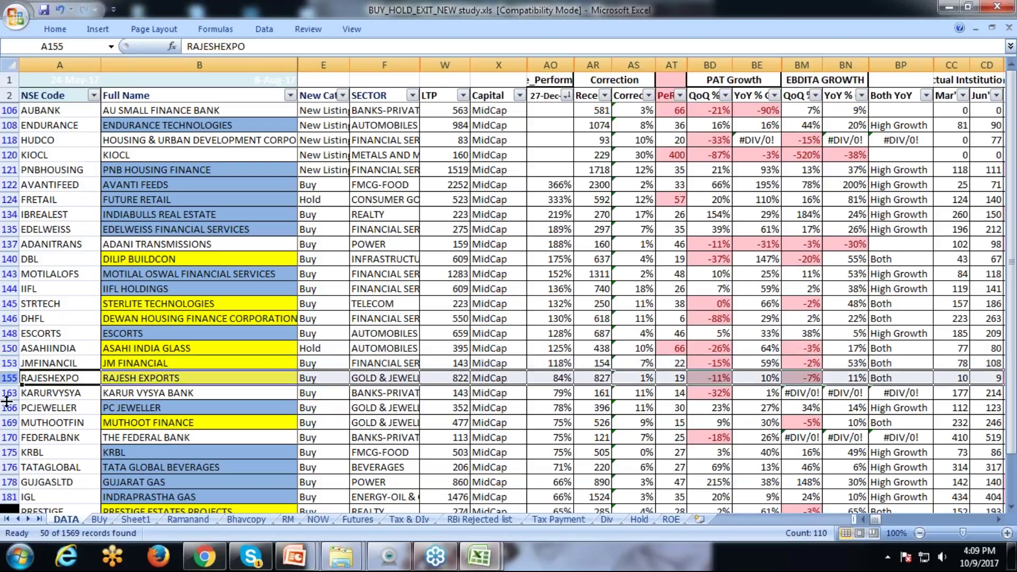
left_click(10, 393)
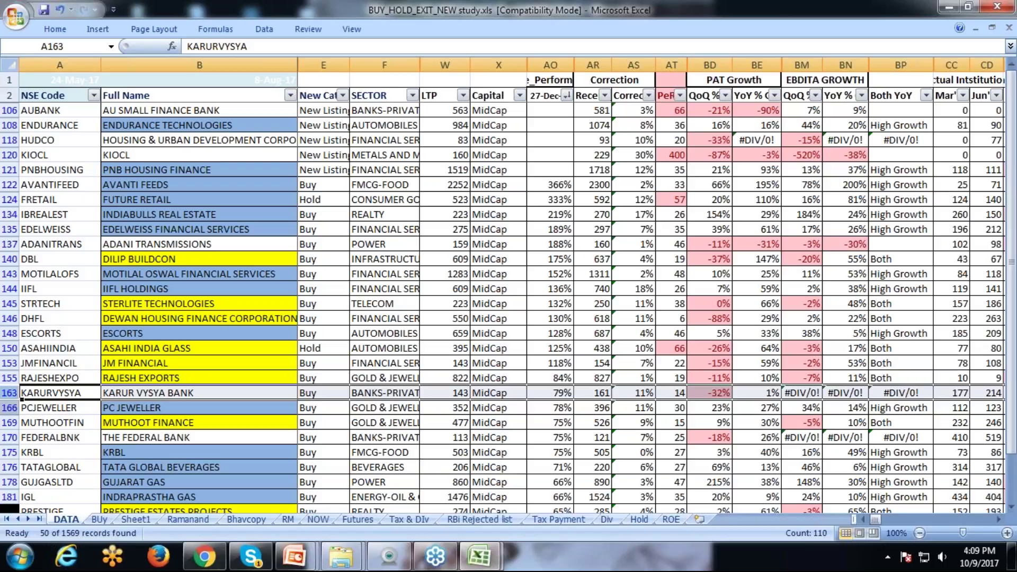
left_click(9, 408)
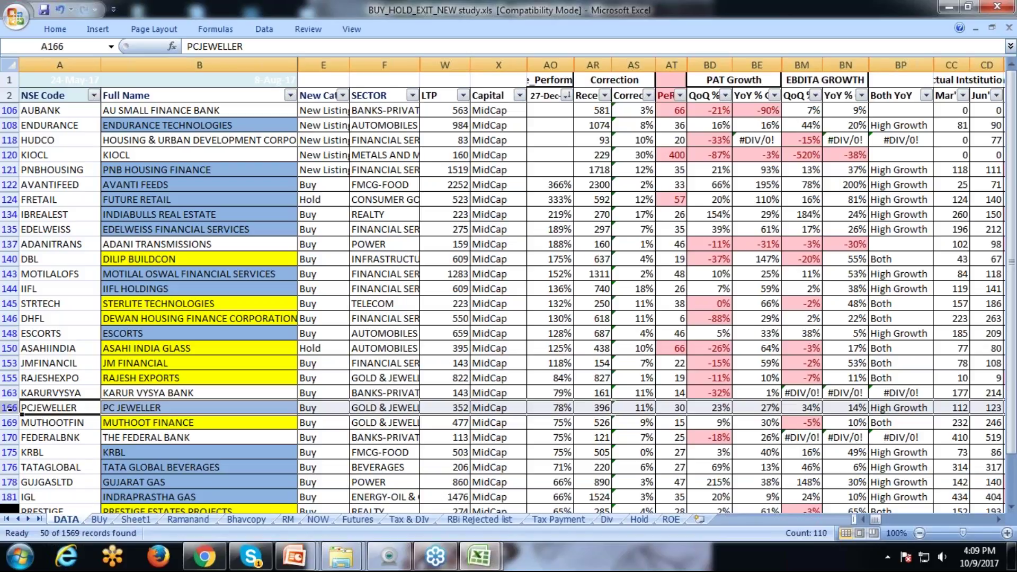
left_click(12, 422)
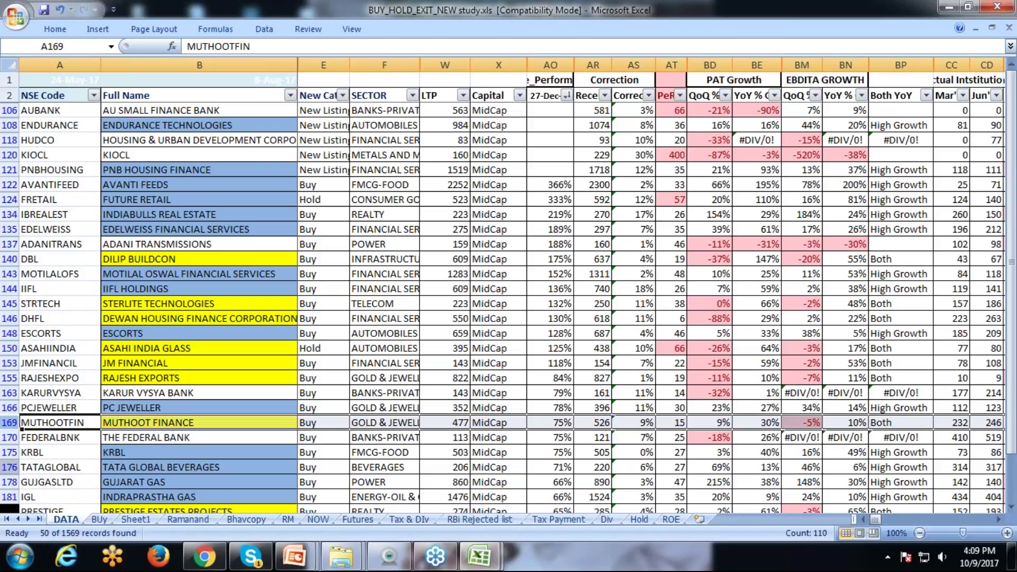
left_click(11, 437)
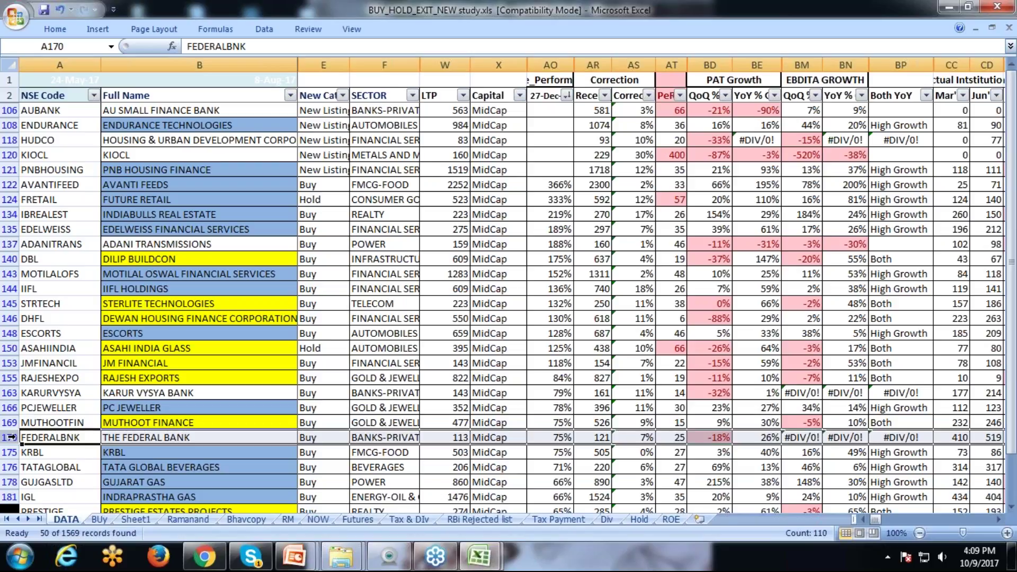
- Highlight each stock's row in turn from KRBL down to PRESTIGE and examine its performance, PE and growth figures
scroll(12, 437, "down", 2)
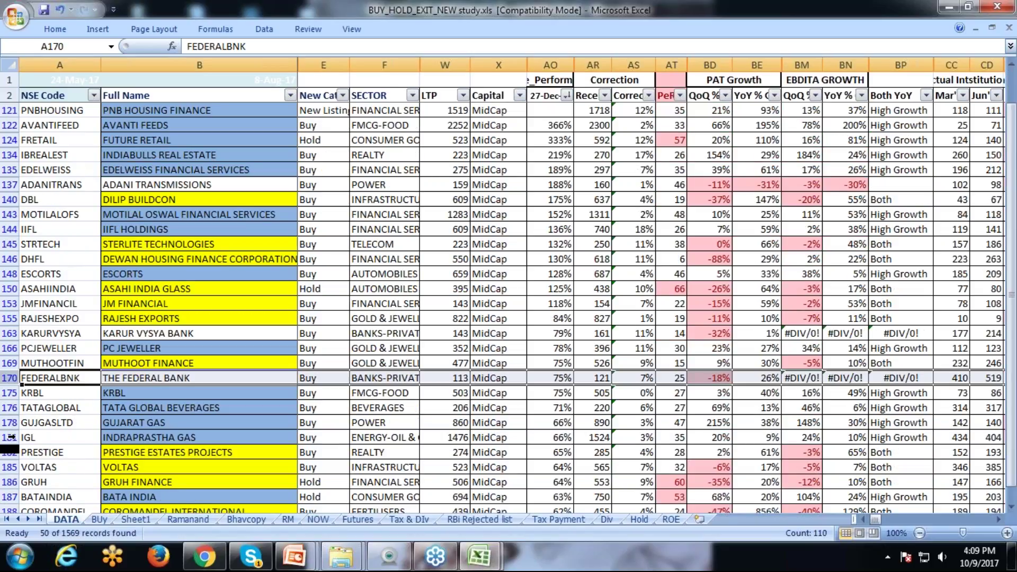
scroll(12, 437, "down", 2)
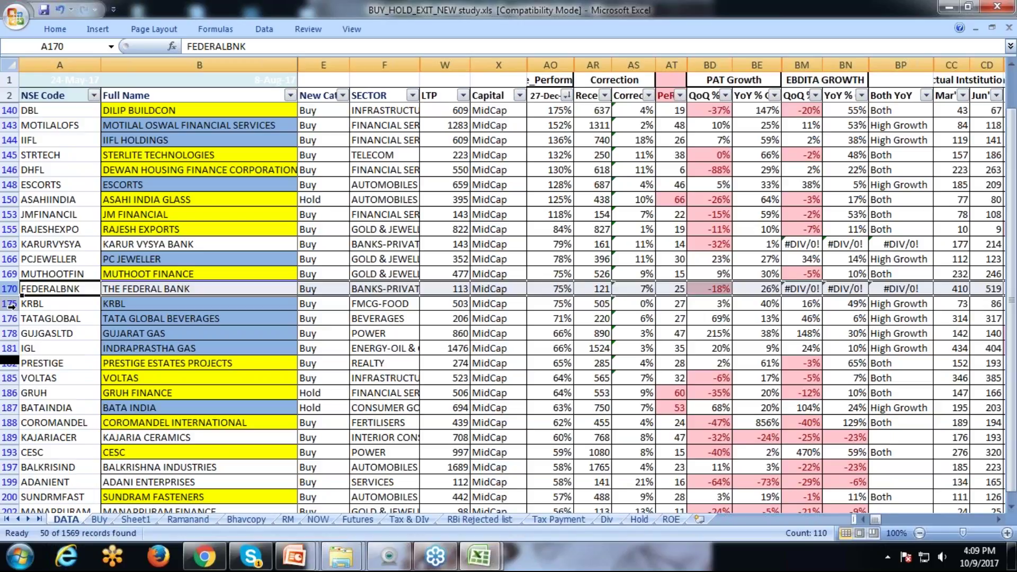
left_click(12, 303)
scroll(11, 305, "down", 3)
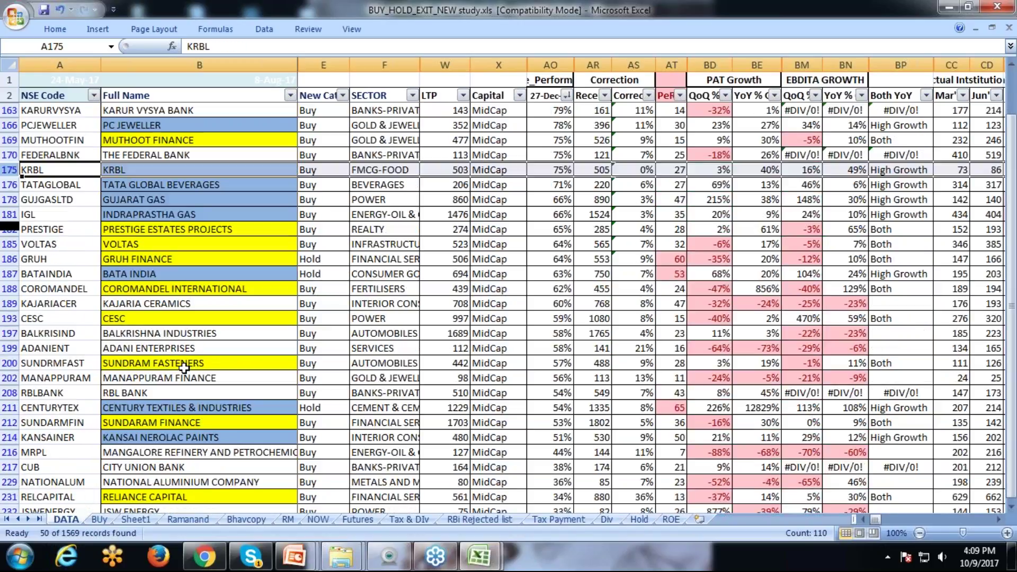
scroll(183, 367, "down", 2)
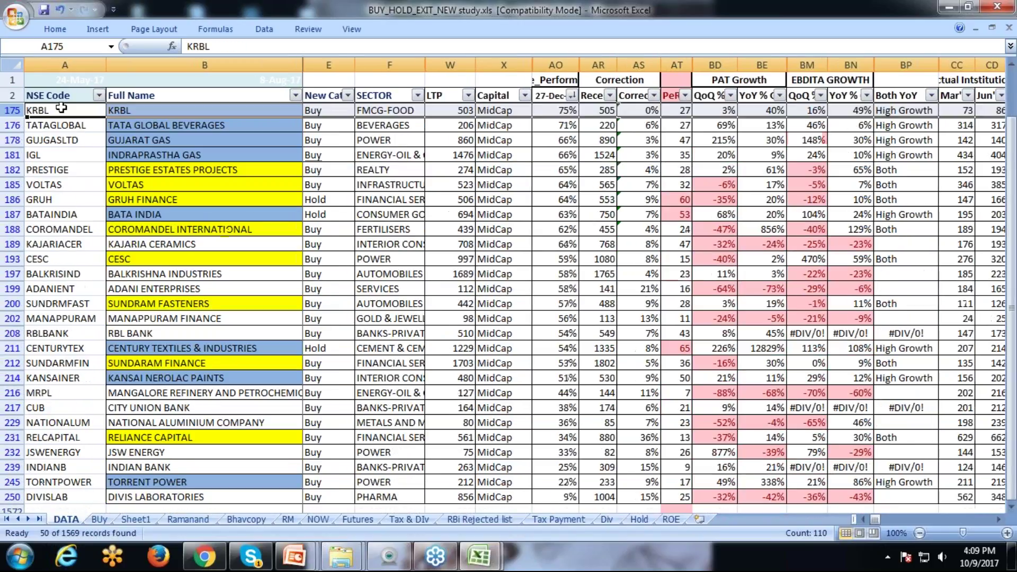
left_click(11, 125)
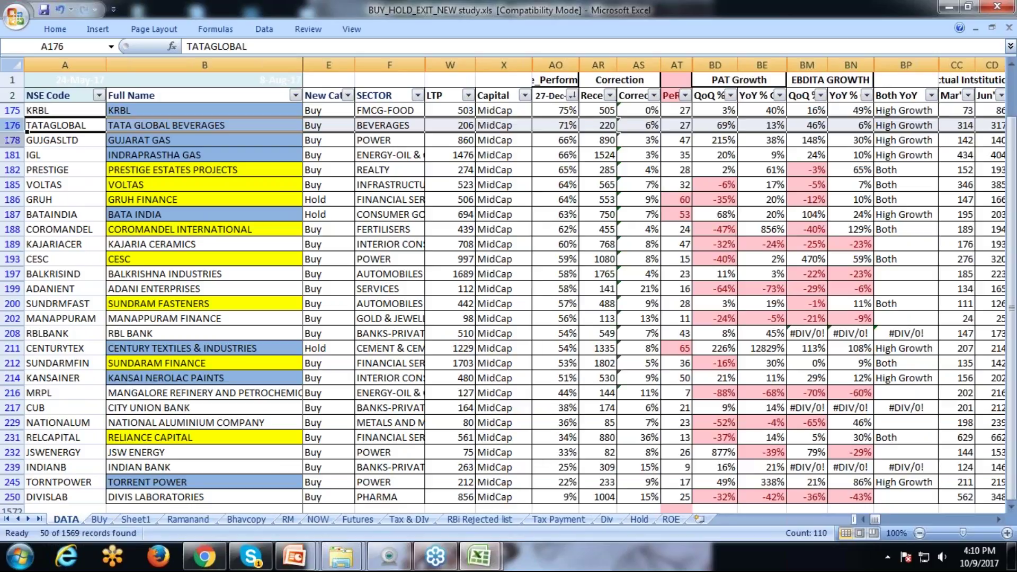
left_click(11, 141)
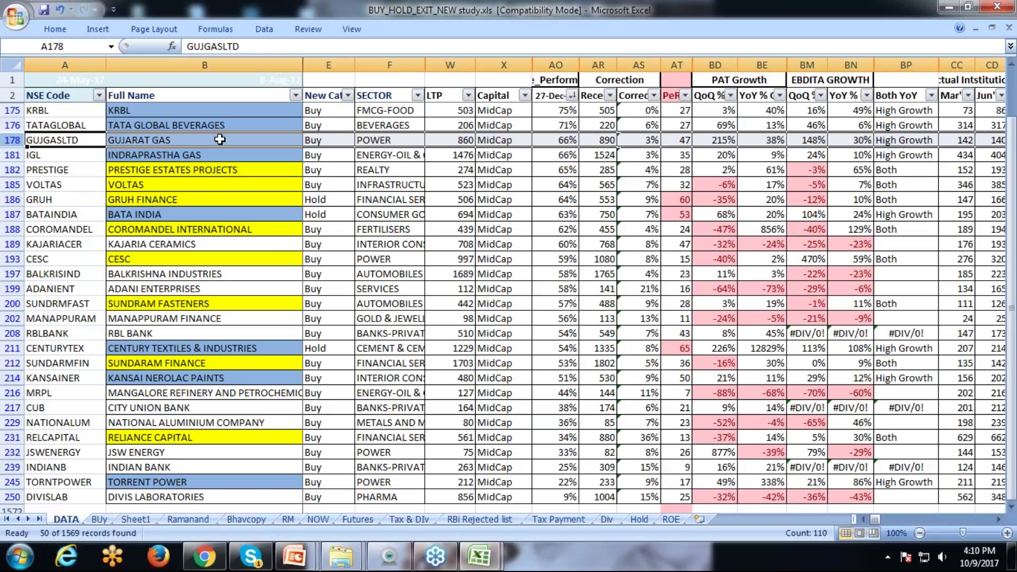
left_click(12, 154)
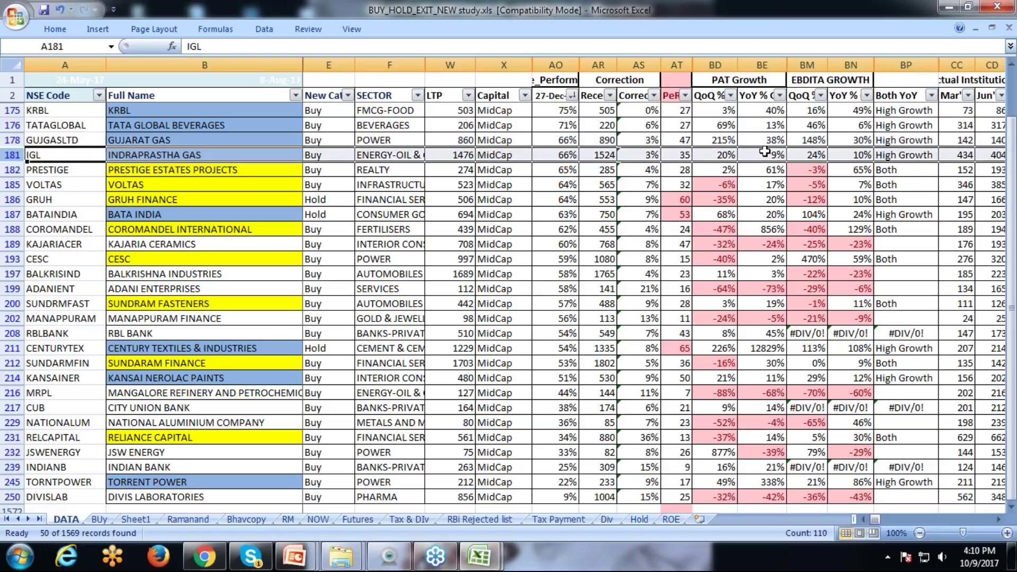
left_click(12, 170)
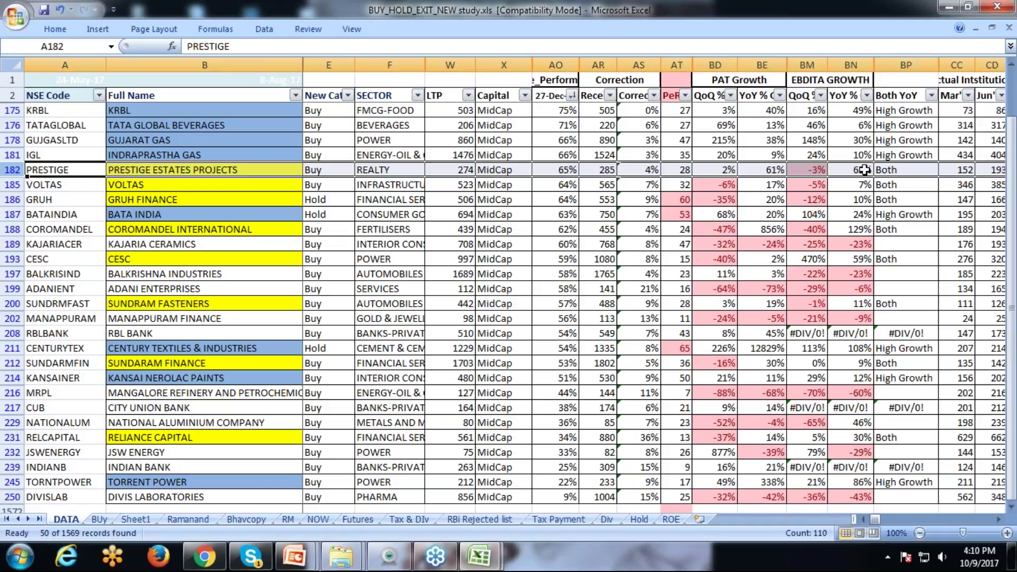
- Highlight each stock's row in turn from VOLTAS down to ADANIENT and examine its correction, PE and growth figures
left_click(29, 186)
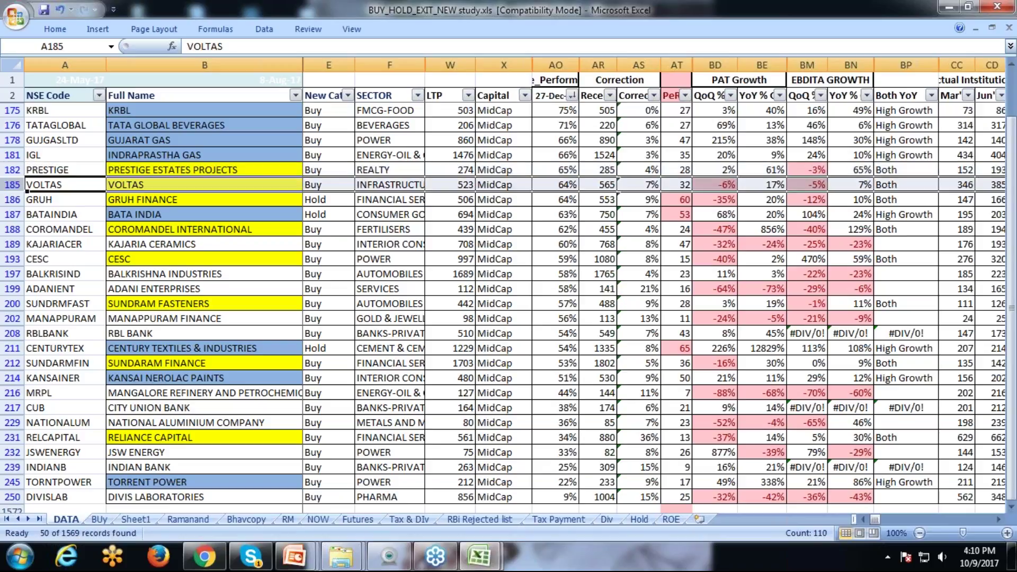
left_click_drag(13, 192, 12, 204)
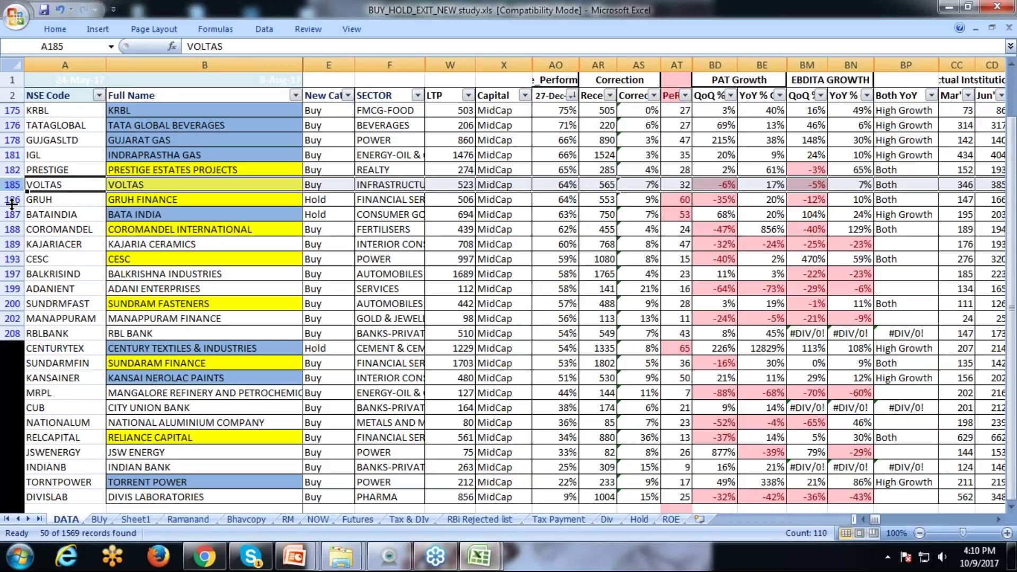
left_click(13, 199)
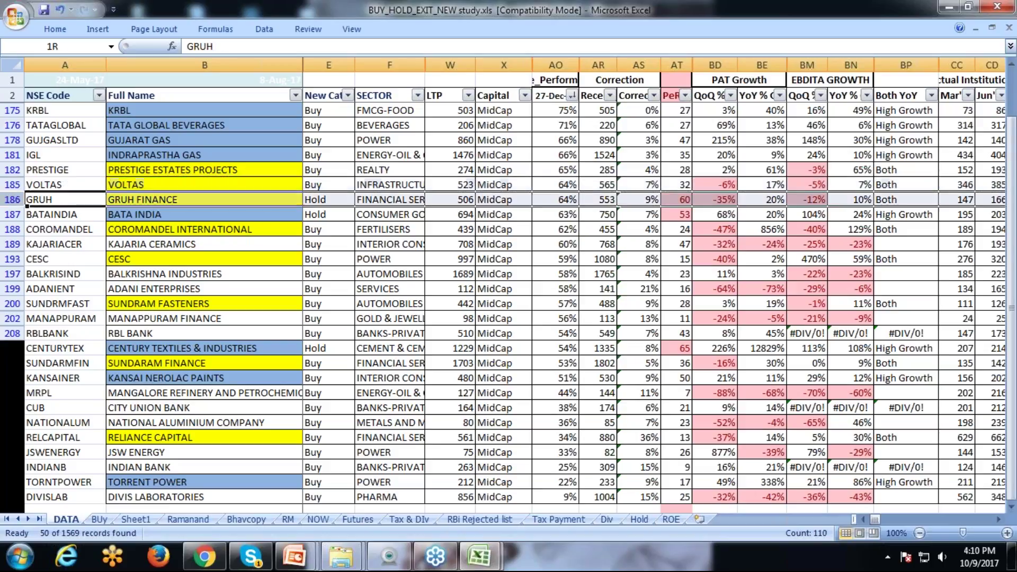
key("Down")
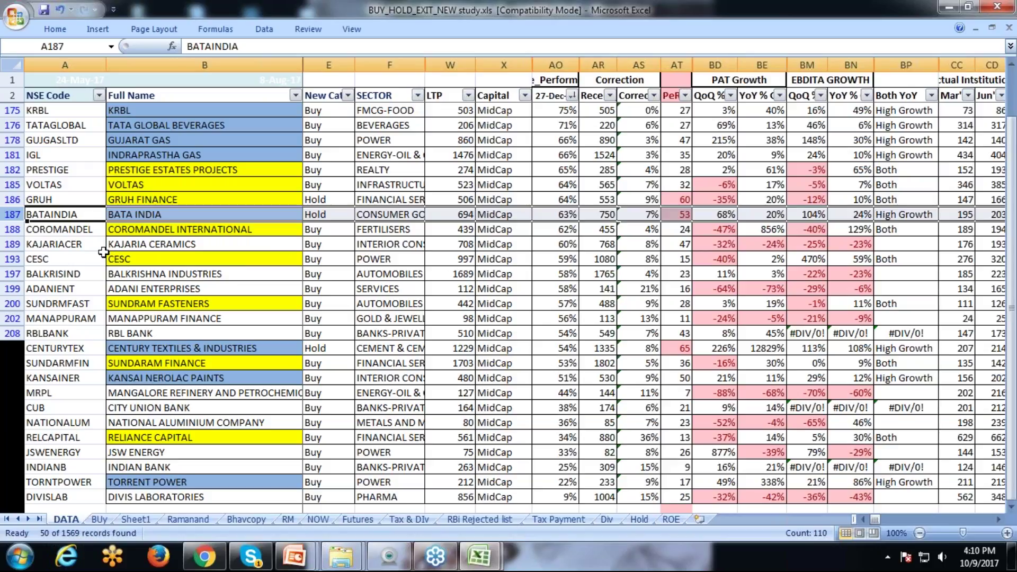
left_click(16, 232)
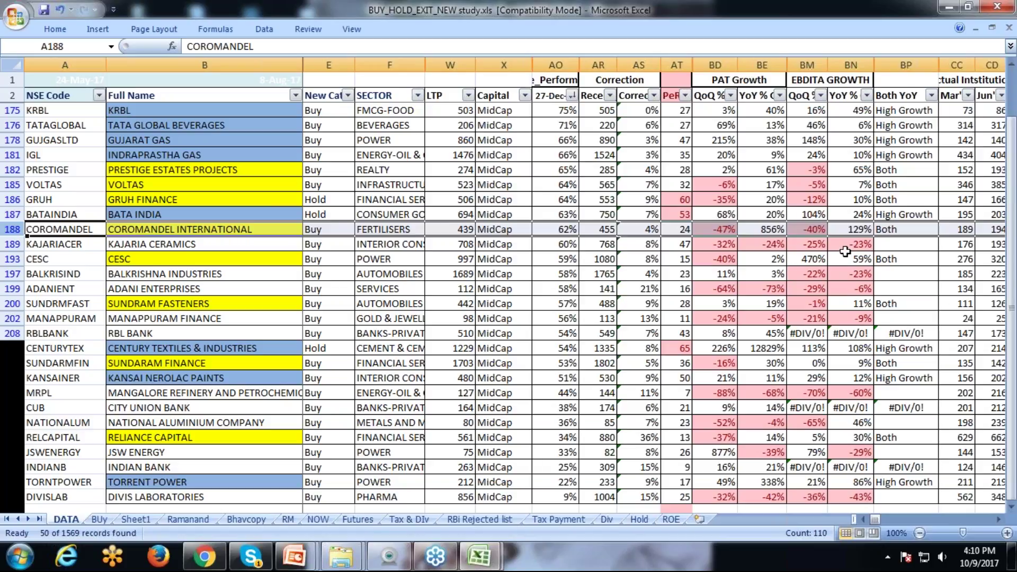
left_click(12, 244)
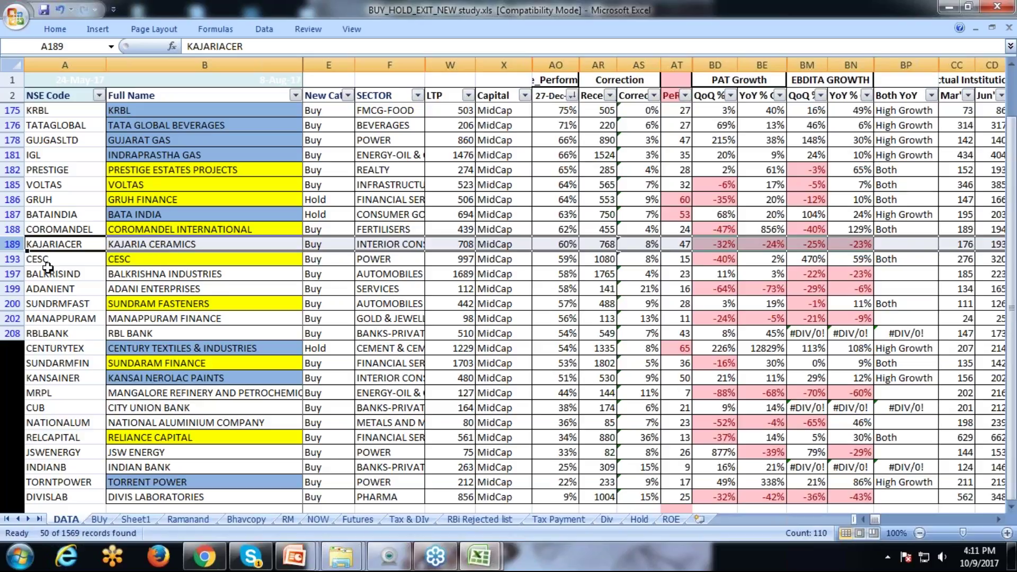
left_click(11, 259)
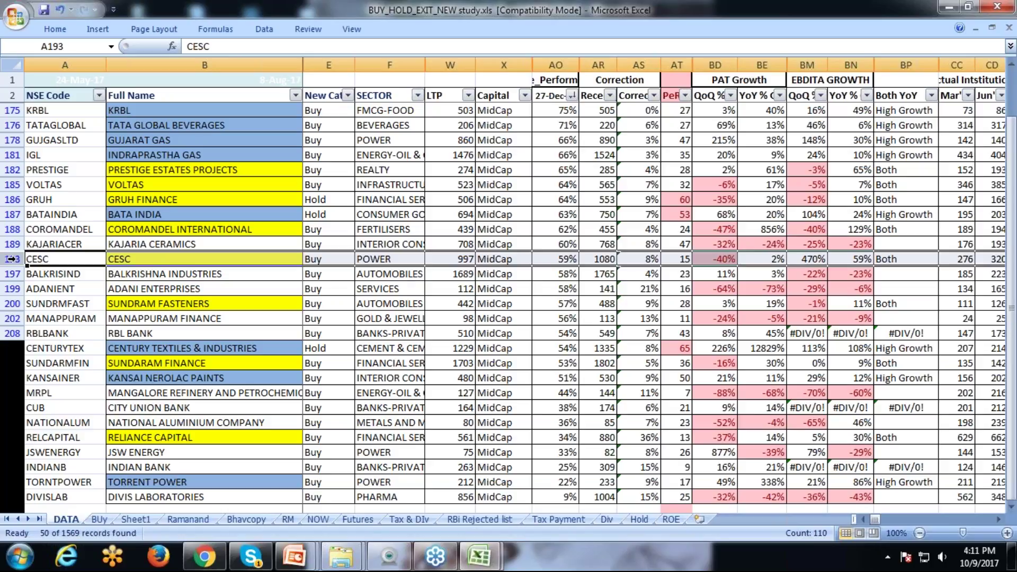
left_click(11, 274)
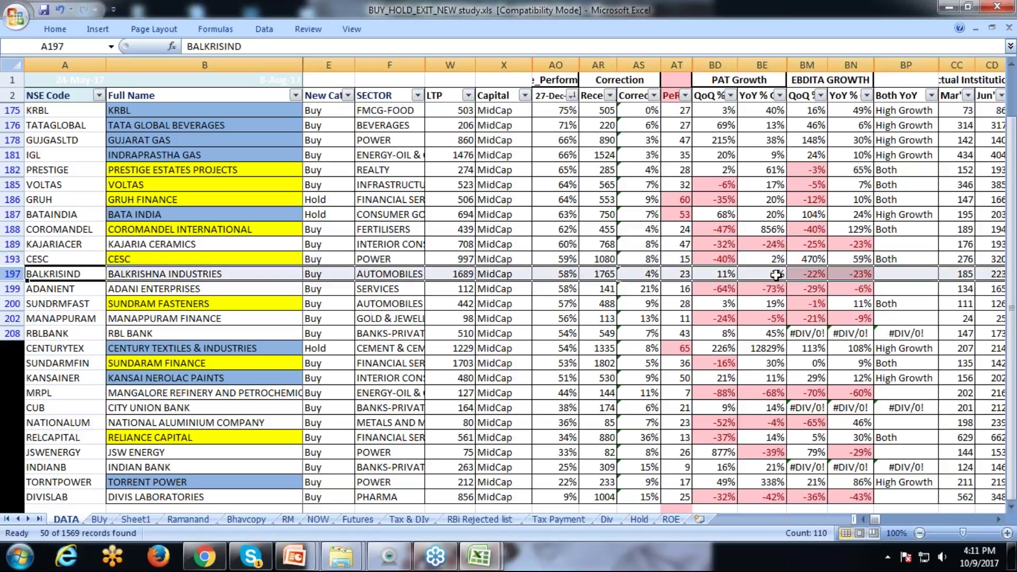
left_click(11, 289)
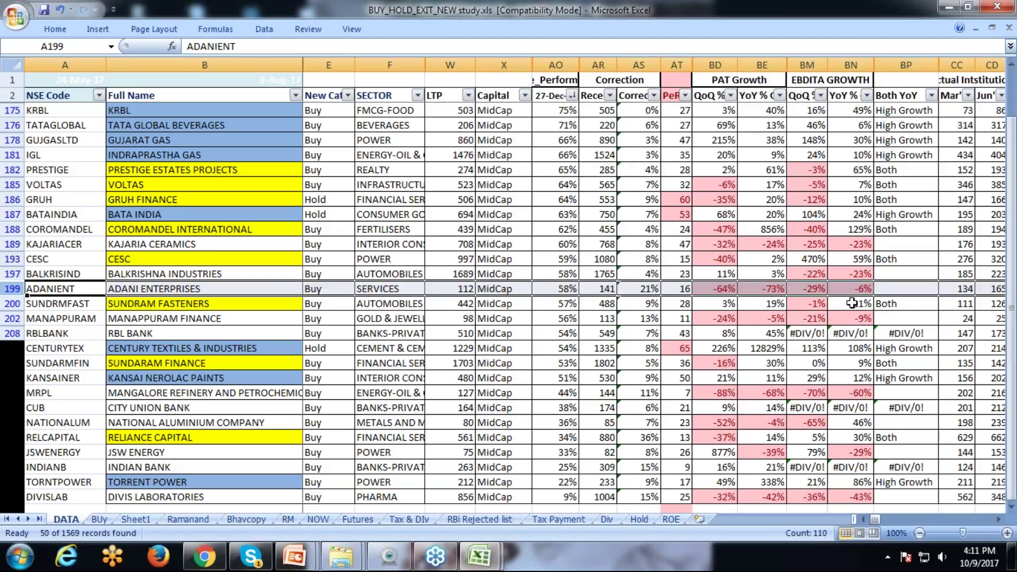
left_click(687, 292)
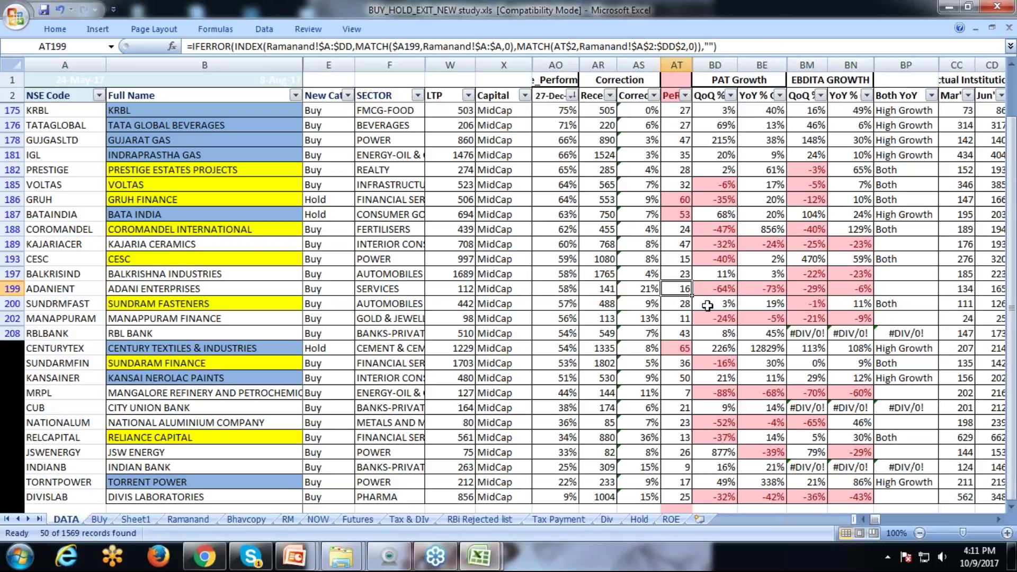
- Highlight each stock's row in turn from SUNDRMFAST down to KANSAINER and examine its PE and profit growth
left_click(13, 304)
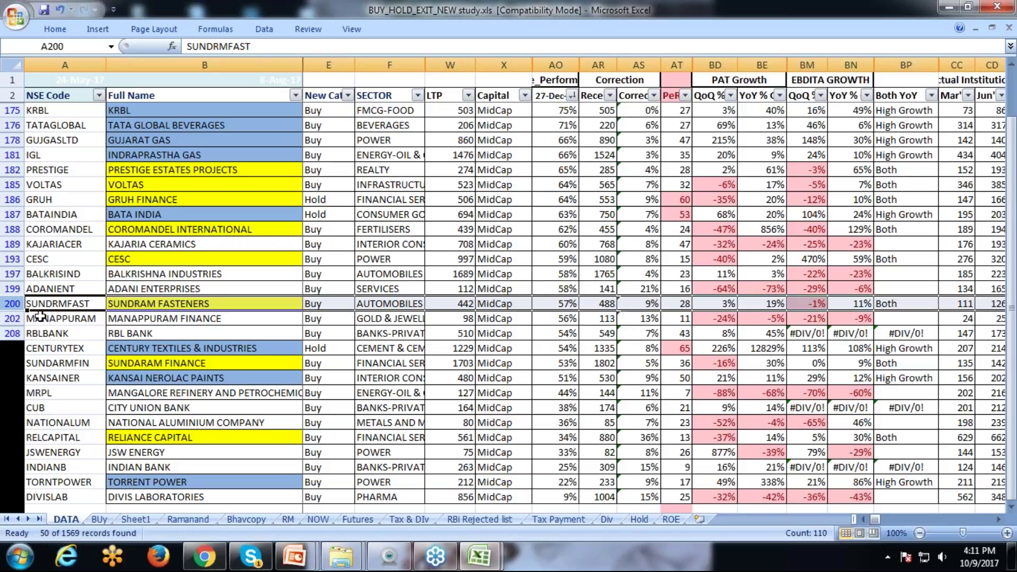
left_click(13, 318)
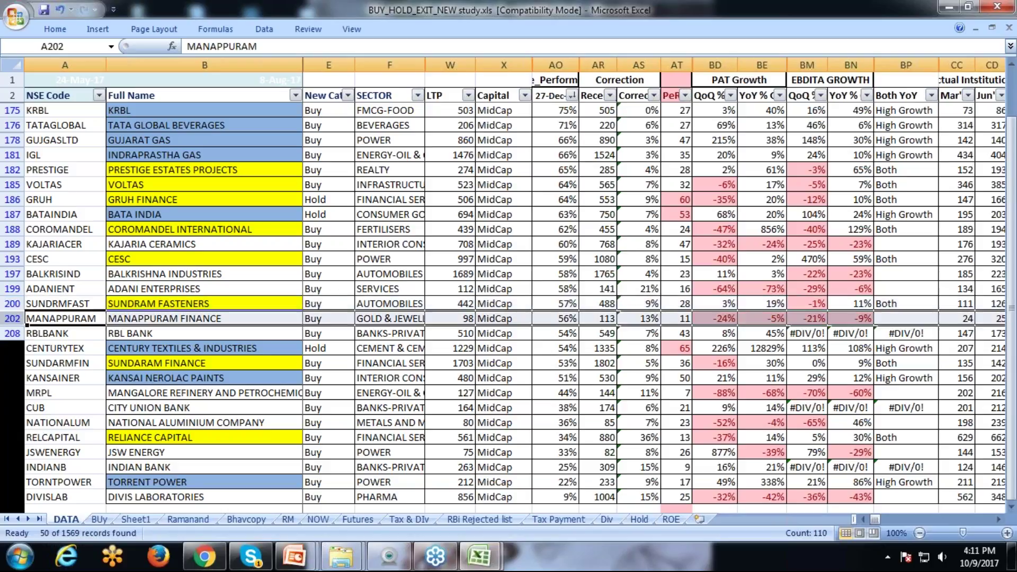
left_click(13, 334)
left_click(11, 348)
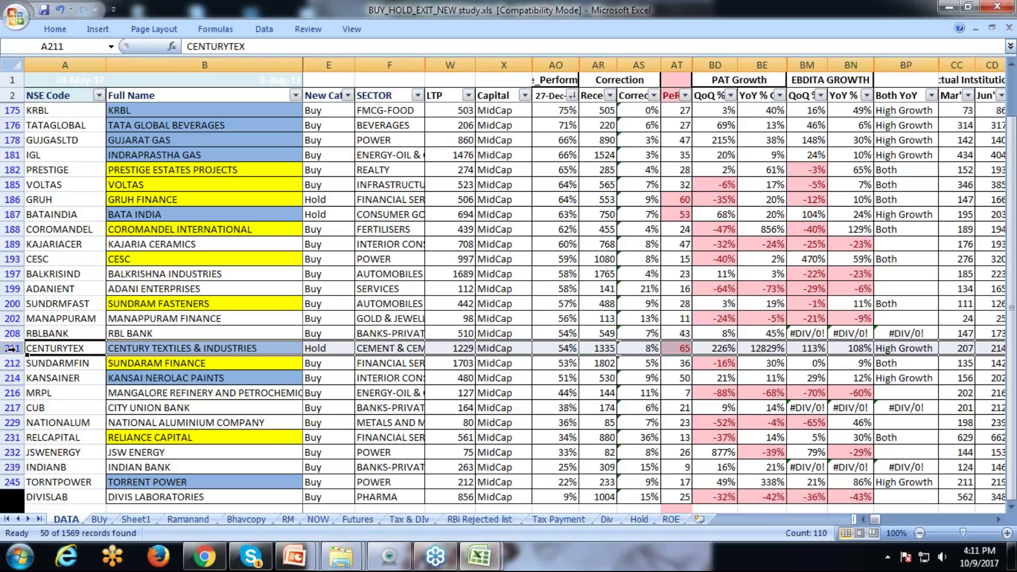
left_click(12, 363)
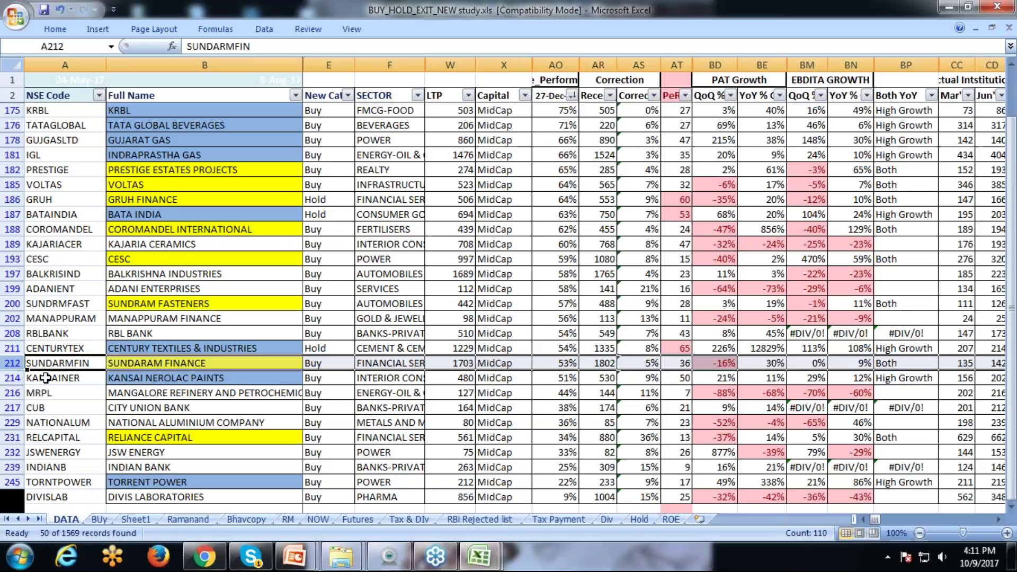
left_click(12, 378)
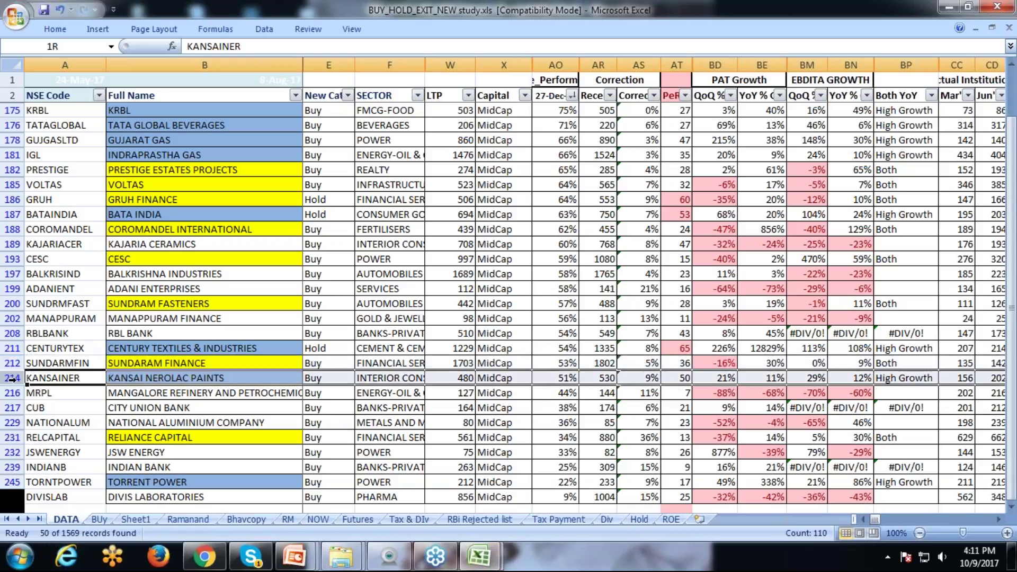
- Highlight the rows from MRPL down to RELCAPITAL, and recheck NATIONALUM's YoY EBITDA growth
scroll(12, 378, "down", 1)
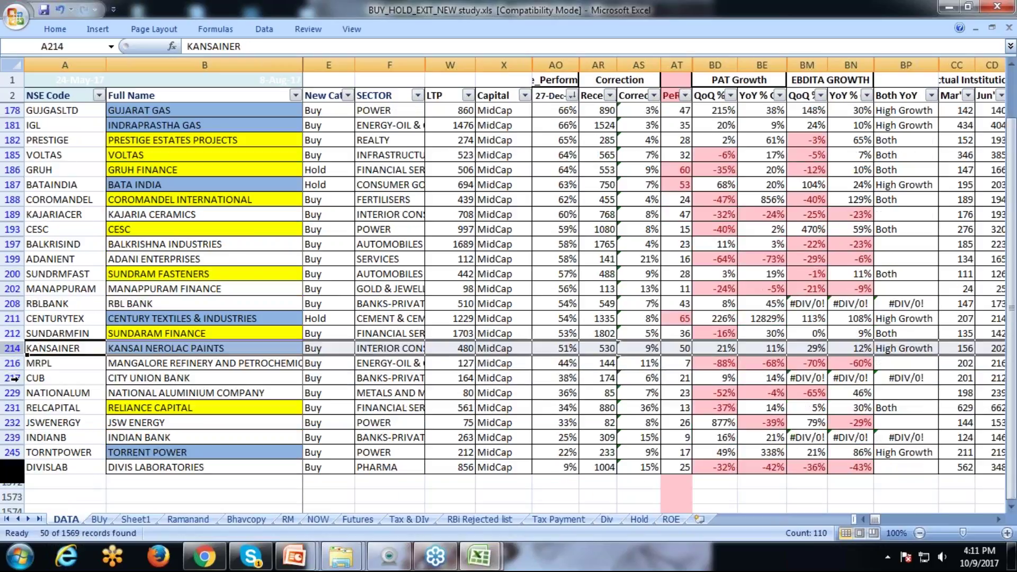
scroll(15, 377, "down", 2)
left_click(13, 273)
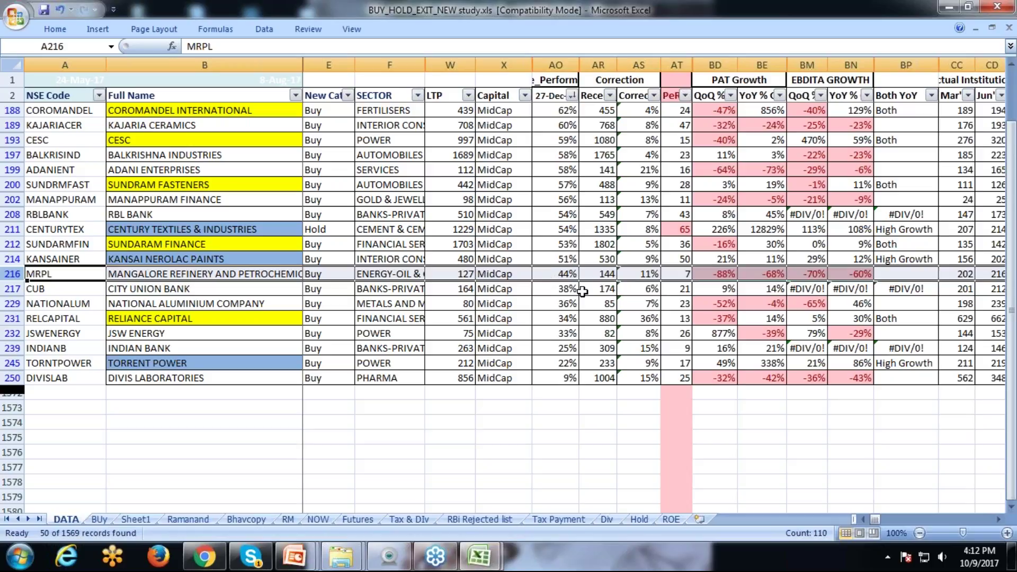
left_click(11, 289)
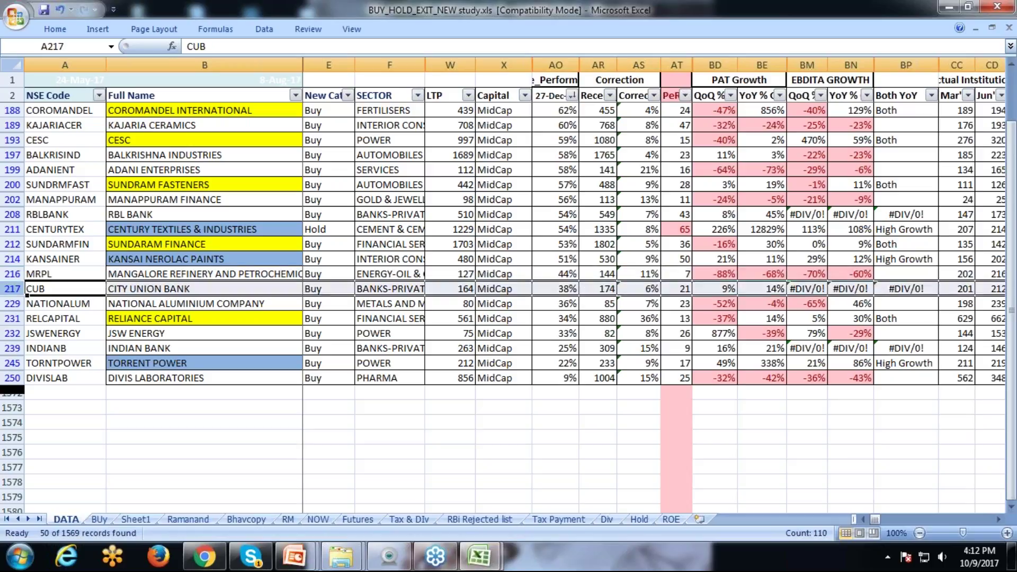
left_click(12, 303)
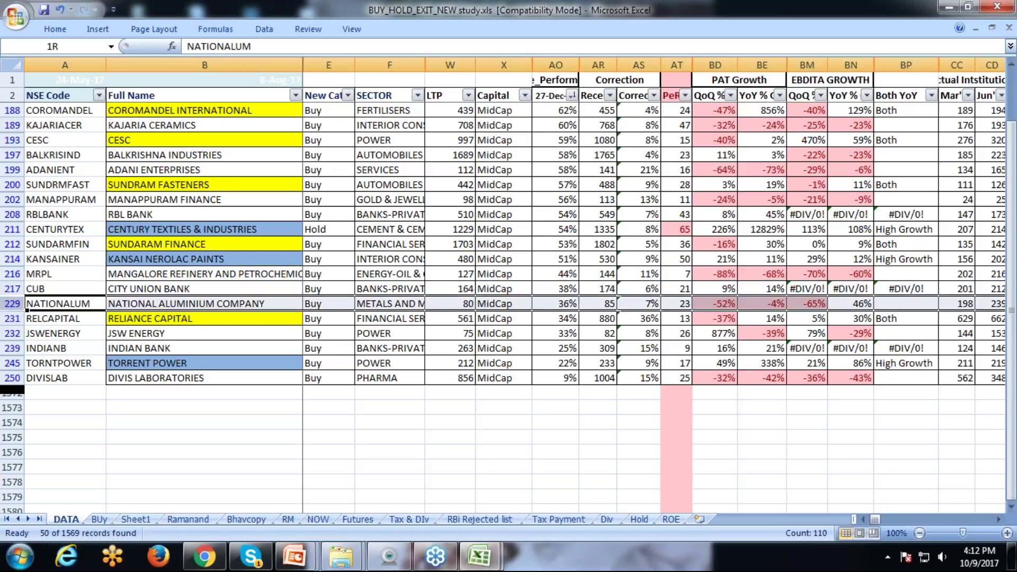
left_click(11, 318)
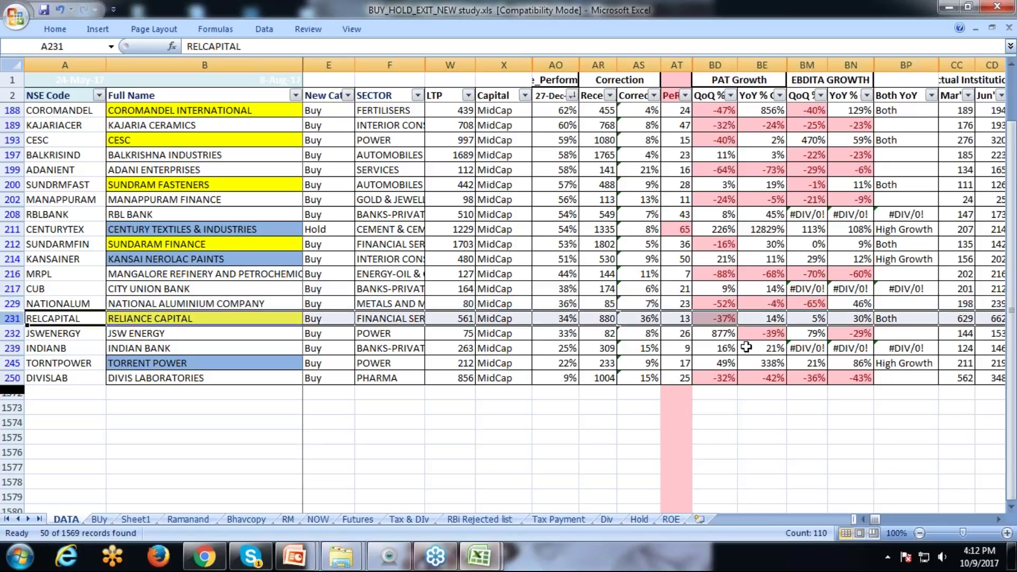
left_click(858, 303)
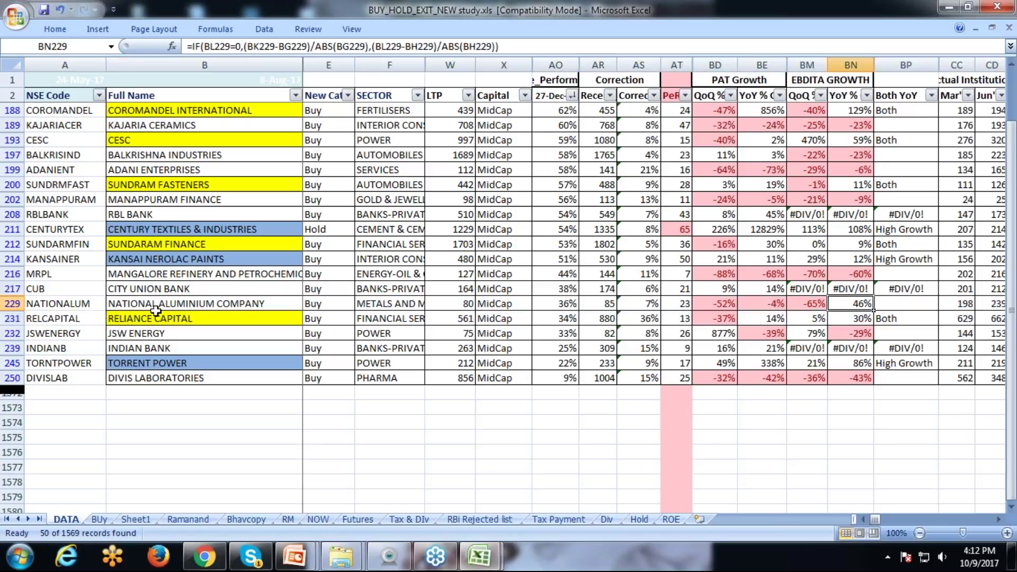
left_click(11, 303)
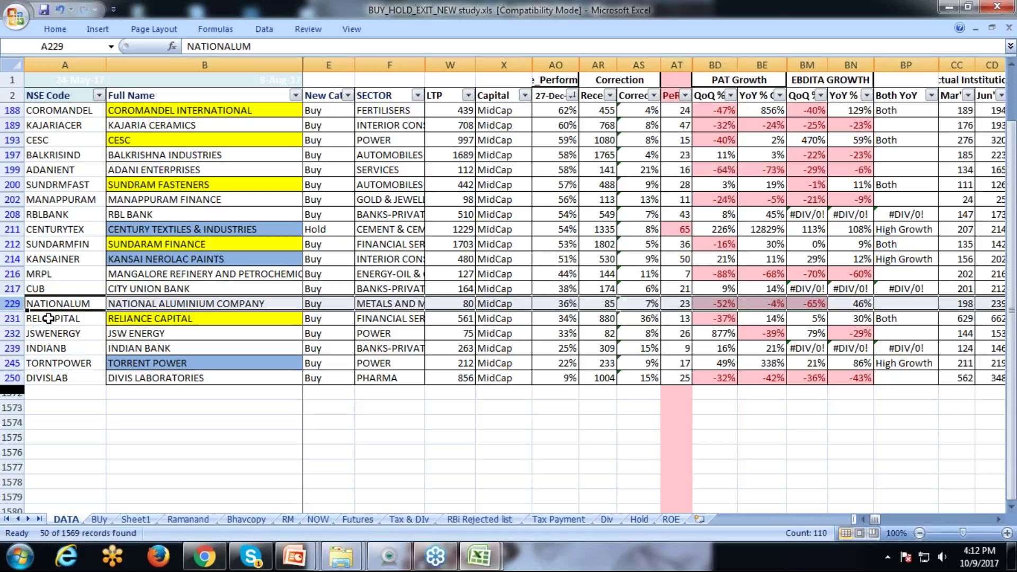
- Highlight each stock's row in turn from RELCAPITAL down to DIVISLAB and examine its correction, PE and growth
left_click(13, 319)
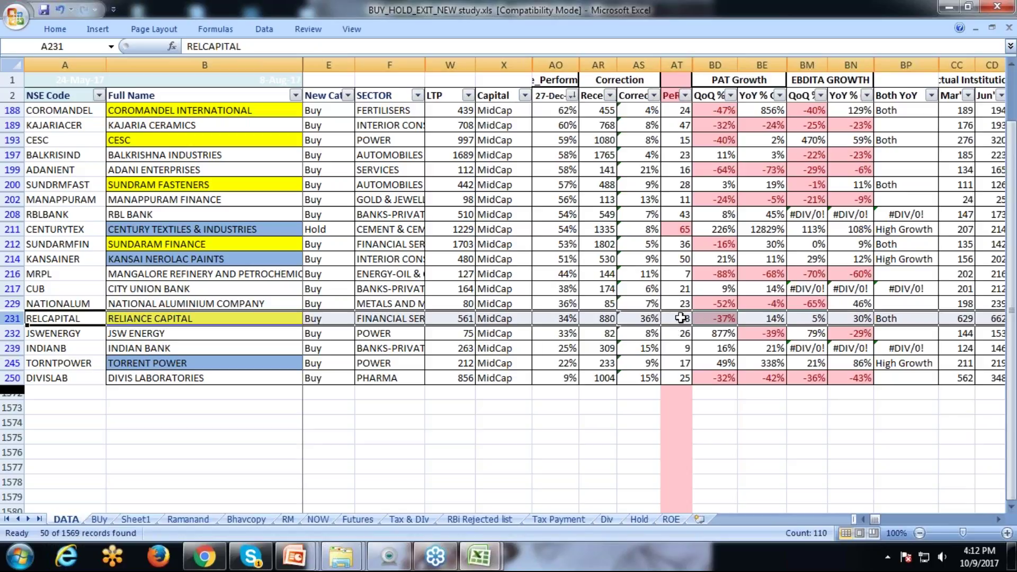
left_click(12, 333)
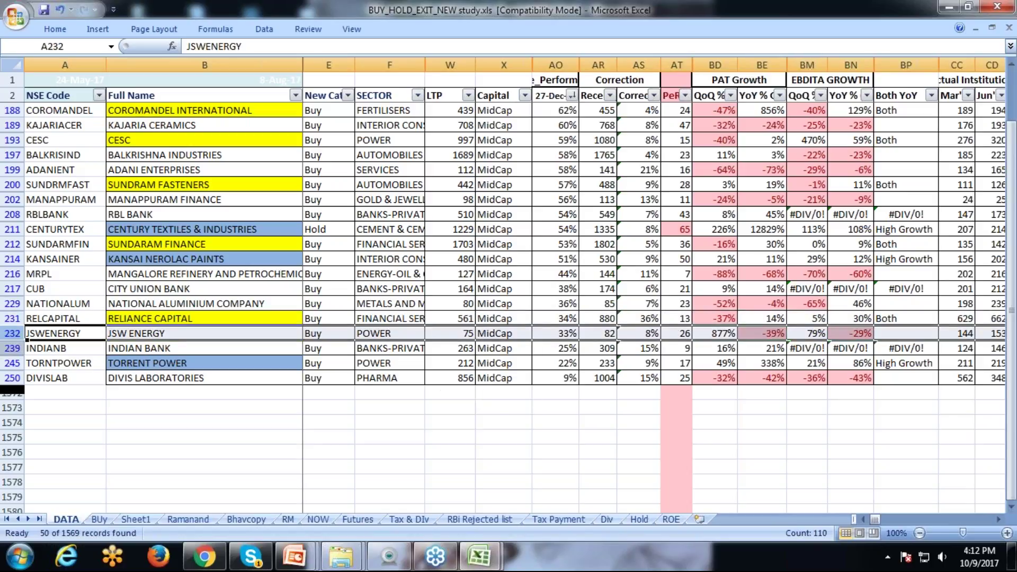
left_click(11, 348)
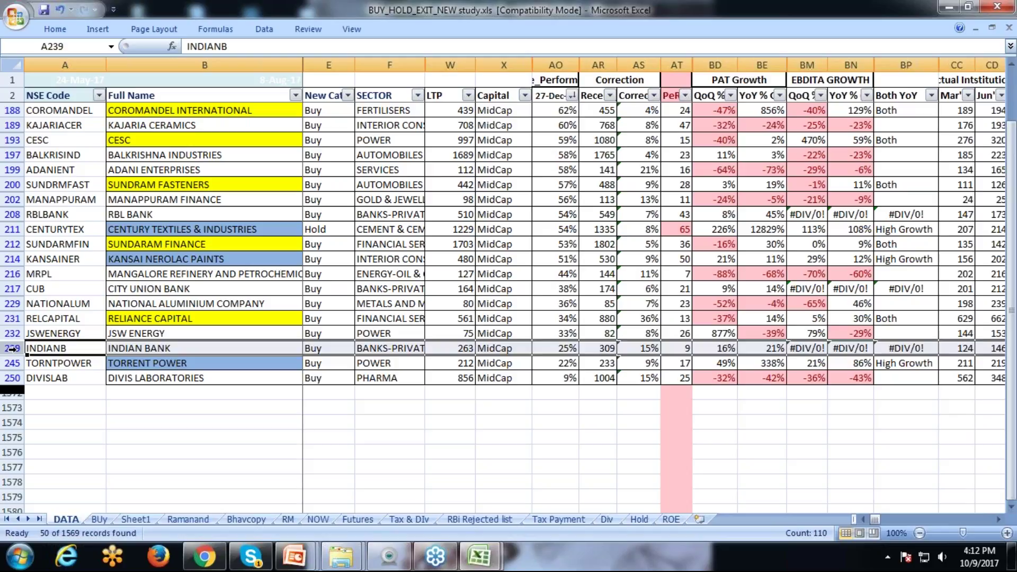
left_click(12, 363)
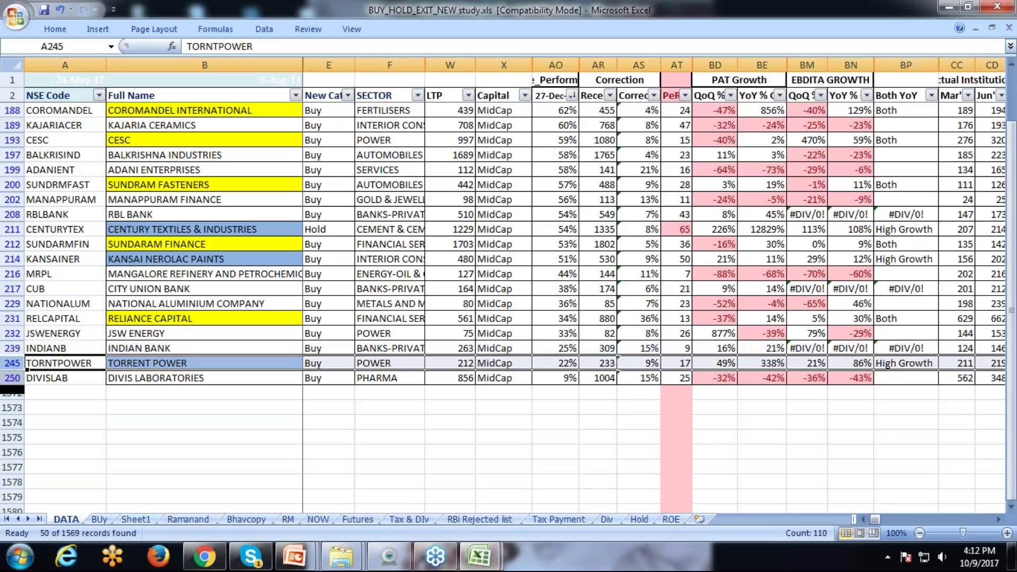
left_click(15, 377)
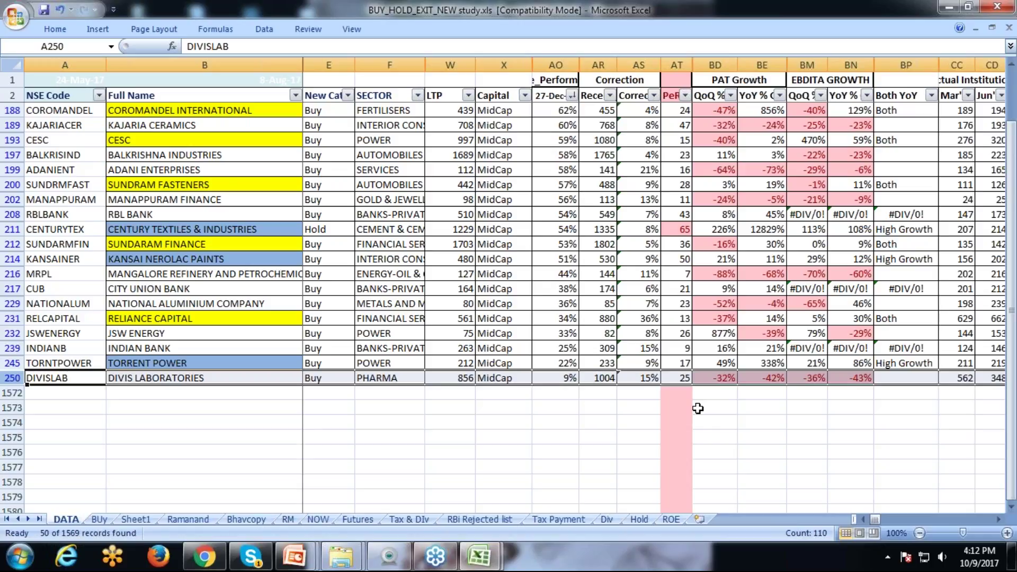
- Sort the filtered midcap stocks by the PE column AT from smallest to largest
scroll(697, 408, "up", 1)
scroll(697, 408, "up", 1)
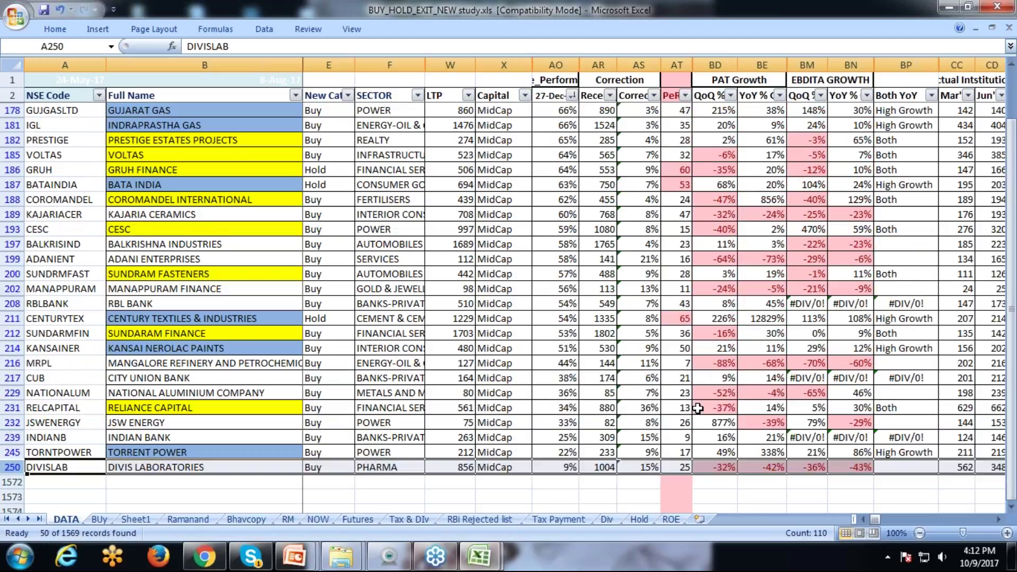
scroll(698, 408, "up", 1)
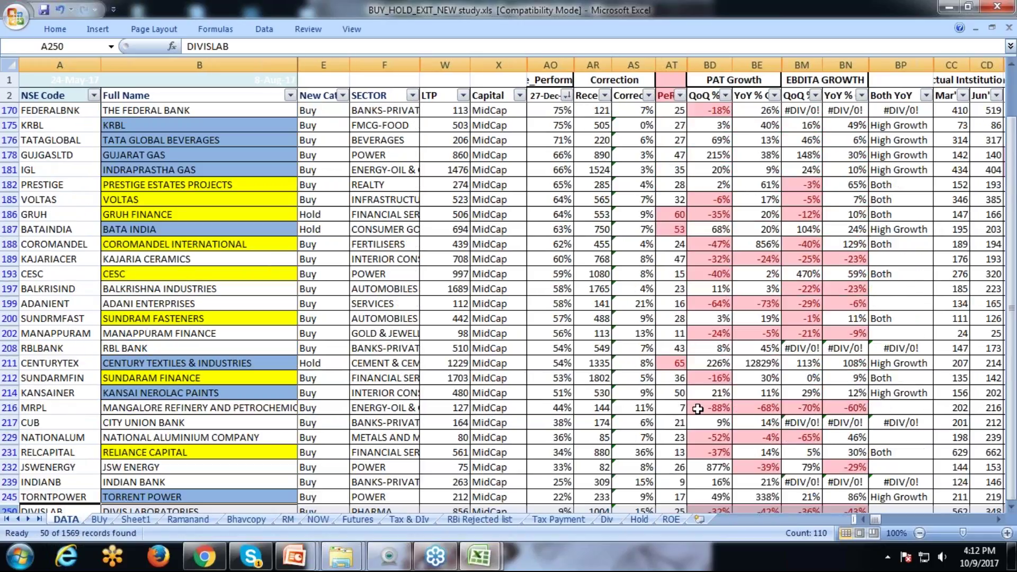
scroll(698, 408, "up", 7)
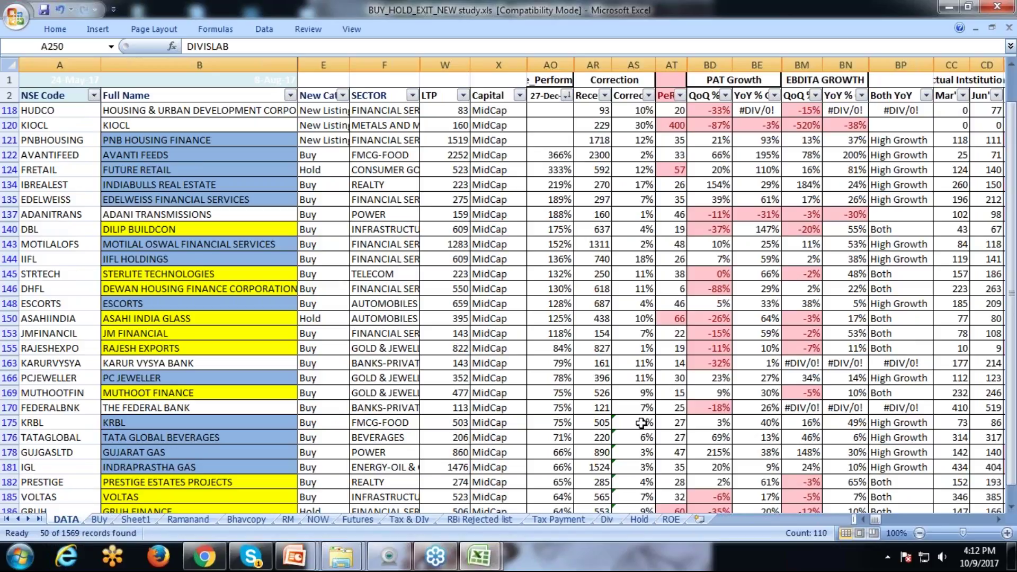
scroll(707, 158, "up", 1)
key("ctrl+Home")
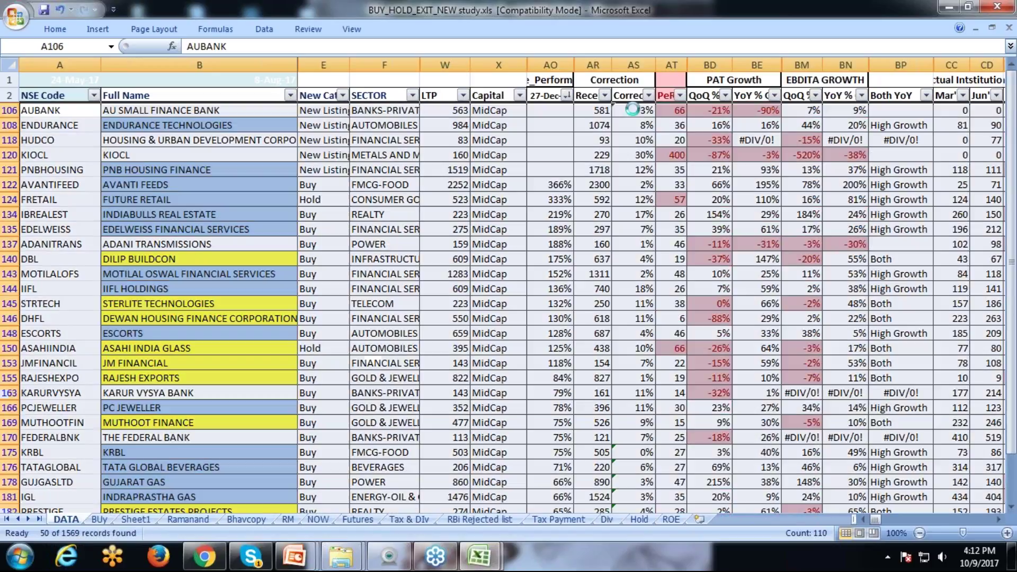
left_click(672, 154)
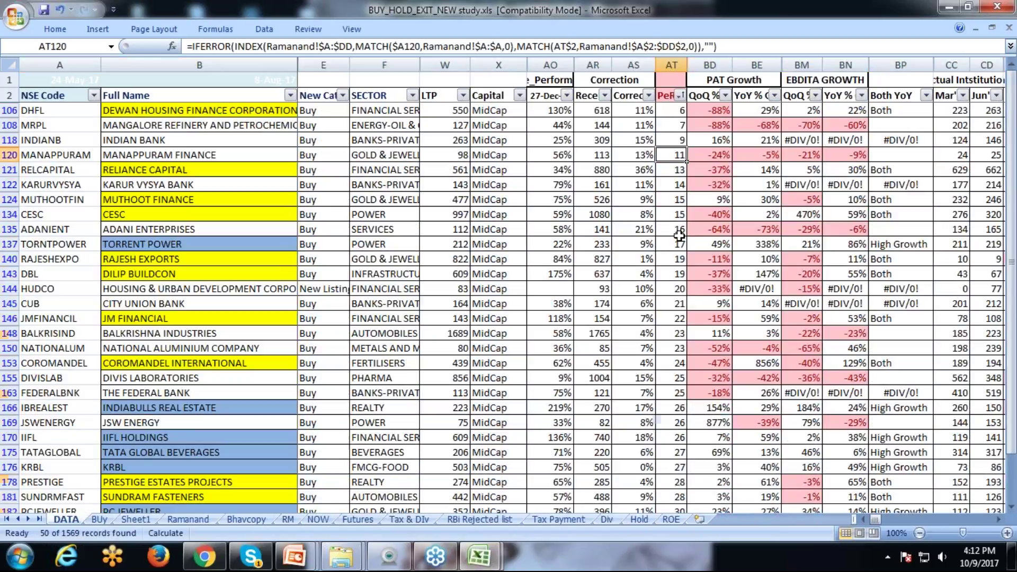
- Select the PE values from KANSAINER up to EDELWEISS and examine the stocks in that PE range
scroll(680, 236, "down", 8)
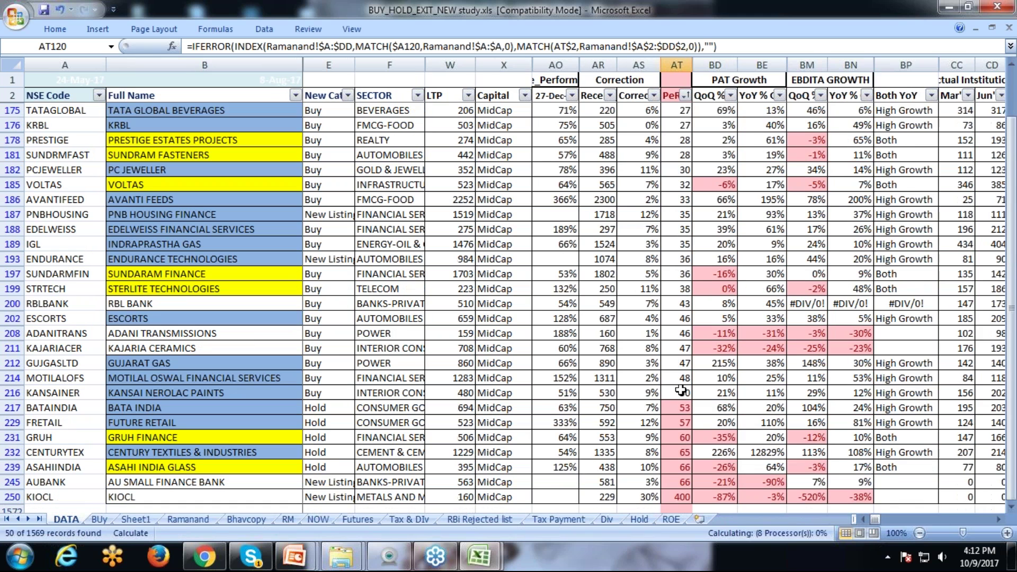
left_click_drag(681, 390, 684, 226)
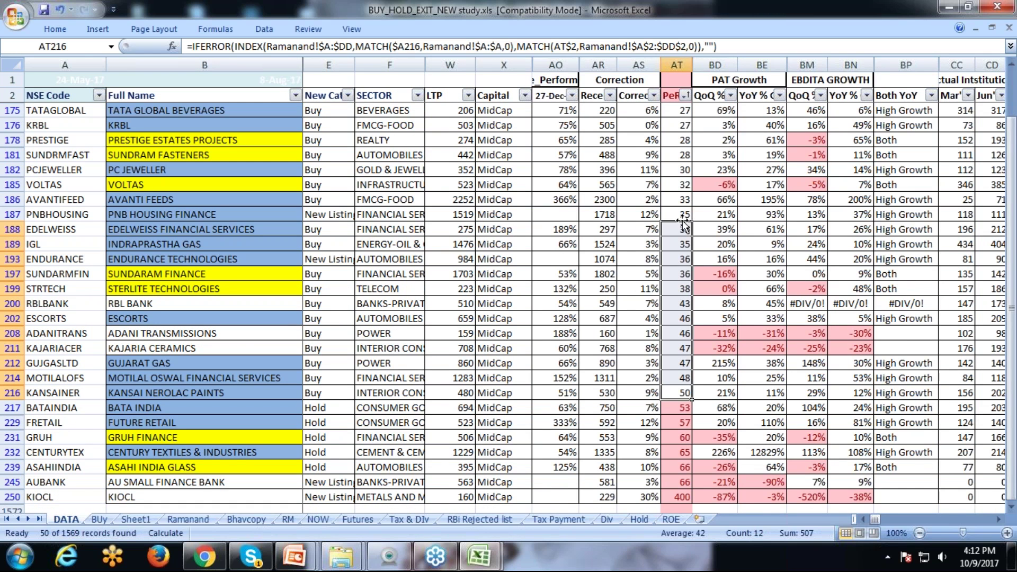
scroll(683, 225, "up", 2)
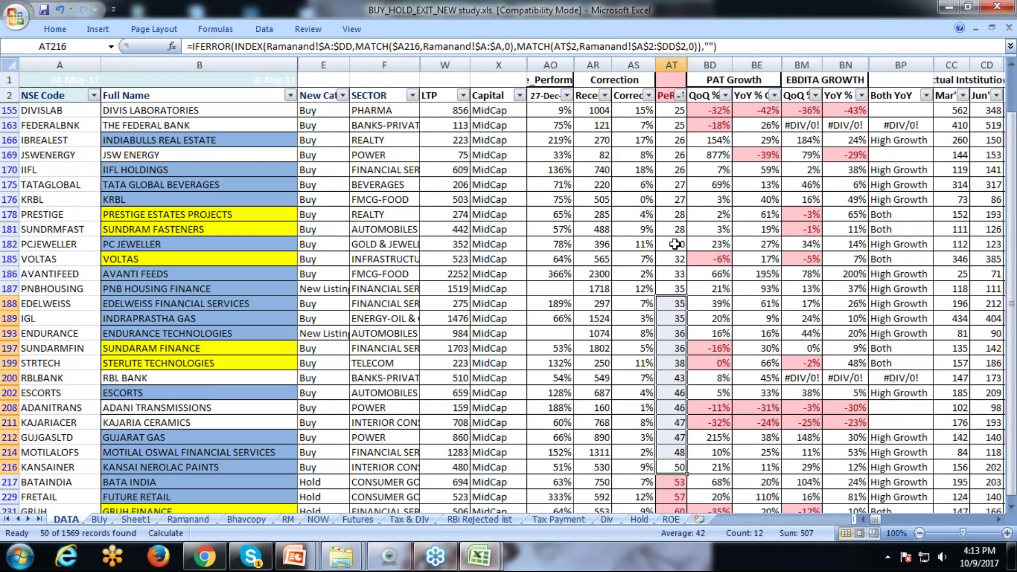
- Select the PE values in turn from PCJEWELLER up to DHFL, VOLTAS to KANSAINER and BATAINDIA to KIOCL to compare the PE bands
left_click_drag(674, 244, 676, 112)
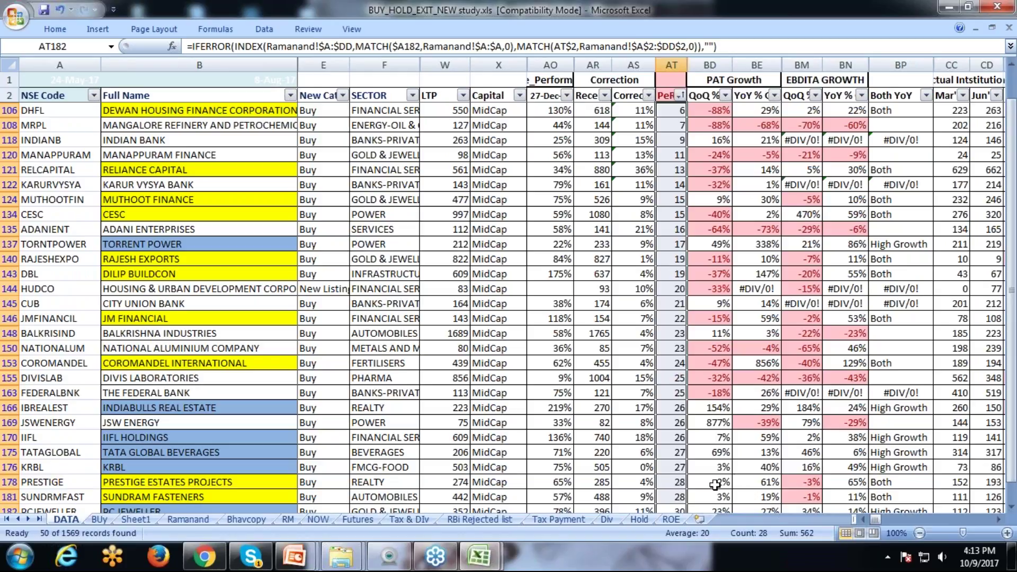
scroll(715, 484, "down", 2)
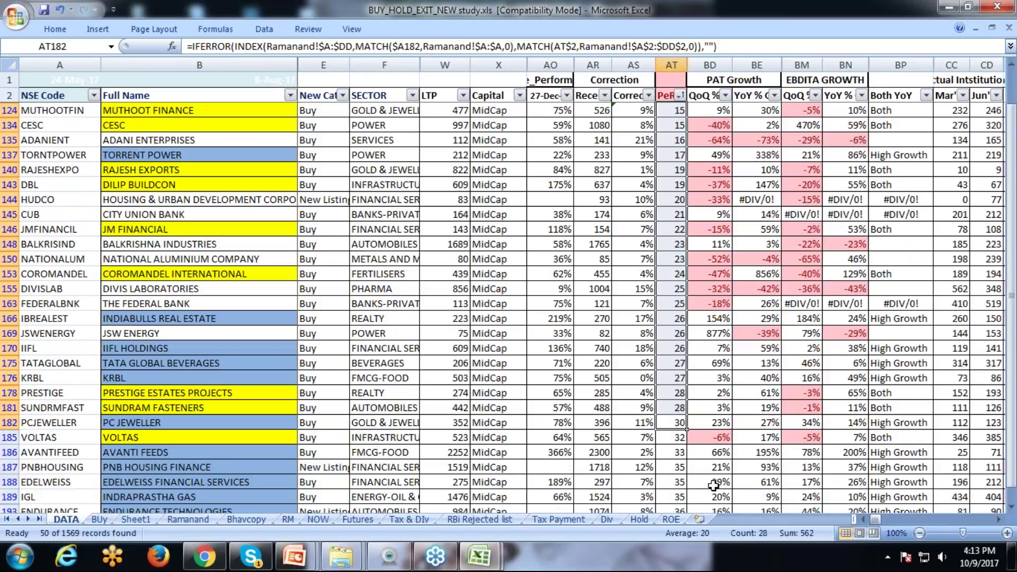
scroll(714, 485, "down", 4)
left_click_drag(672, 244, 678, 454)
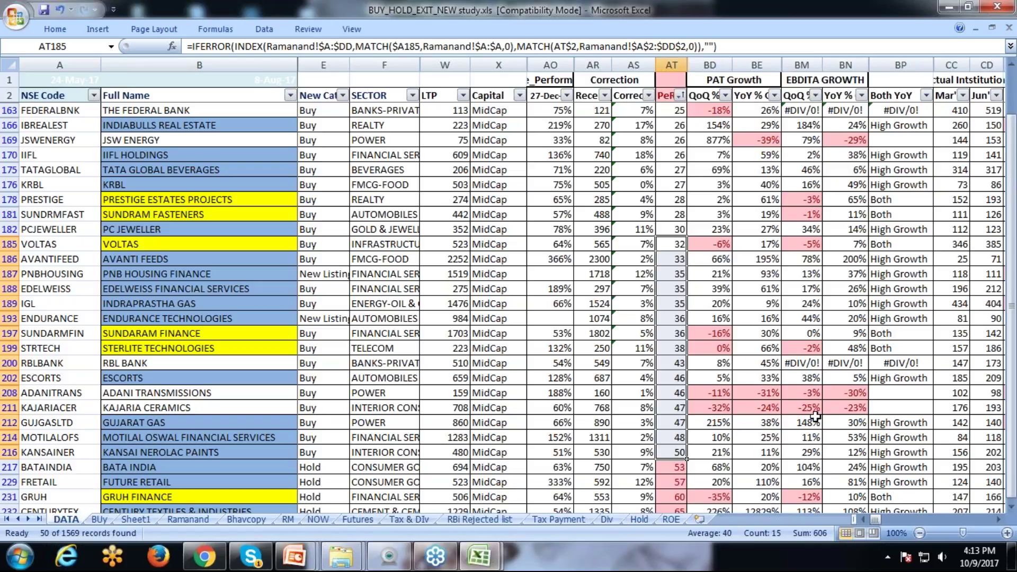
scroll(683, 451, "down", 1)
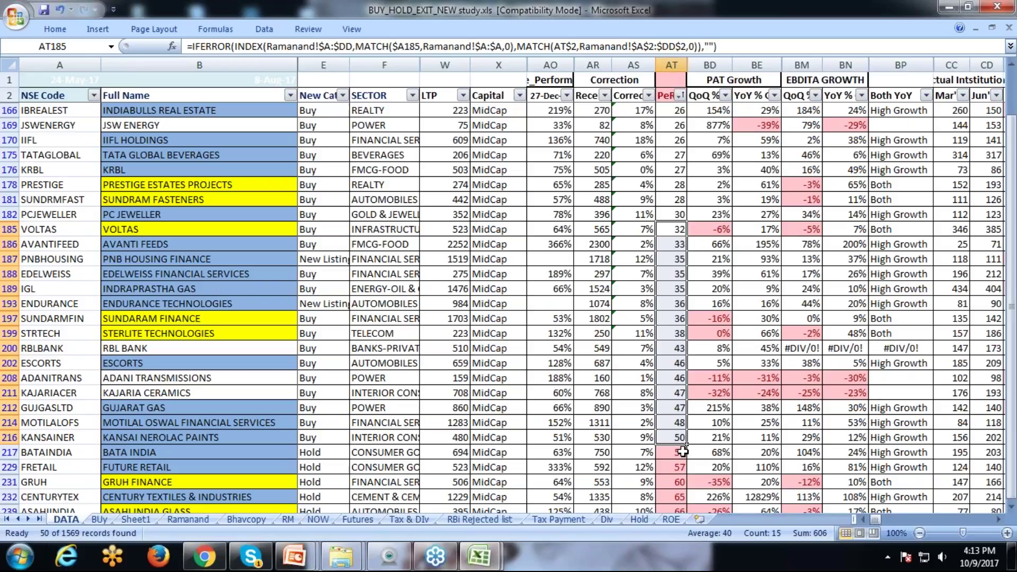
scroll(681, 367, "down", 3)
left_click_drag(682, 451, 681, 424)
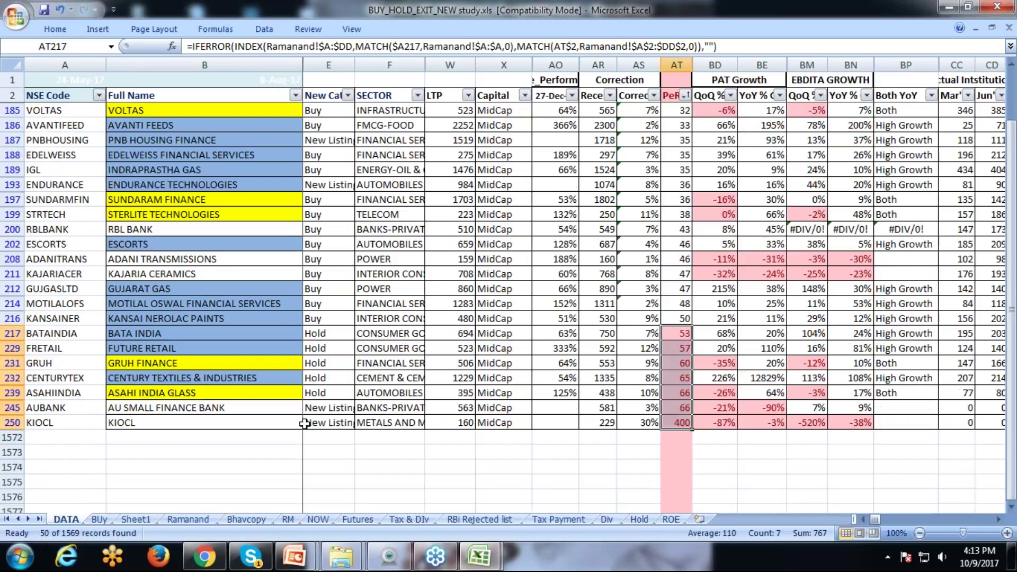
- Highlight AUBANK and KIOCL, then the rows from BATAINDIA to KIOCL, and check ADANIENT's 27-Dec performance and the INDIAN BANK entry
left_click(57, 410)
left_click_drag(56, 410, 56, 422)
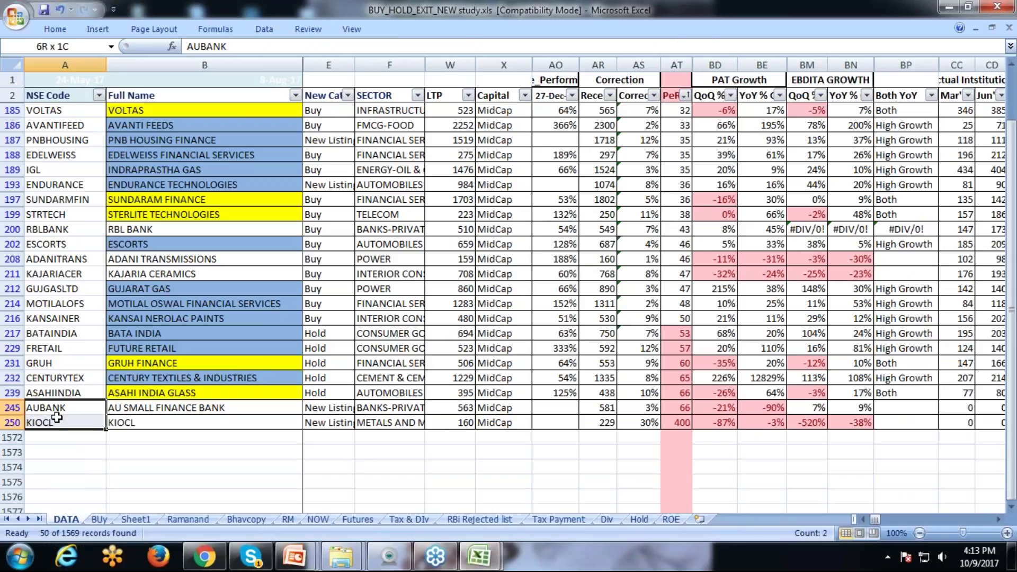
left_click_drag(71, 337, 938, 430)
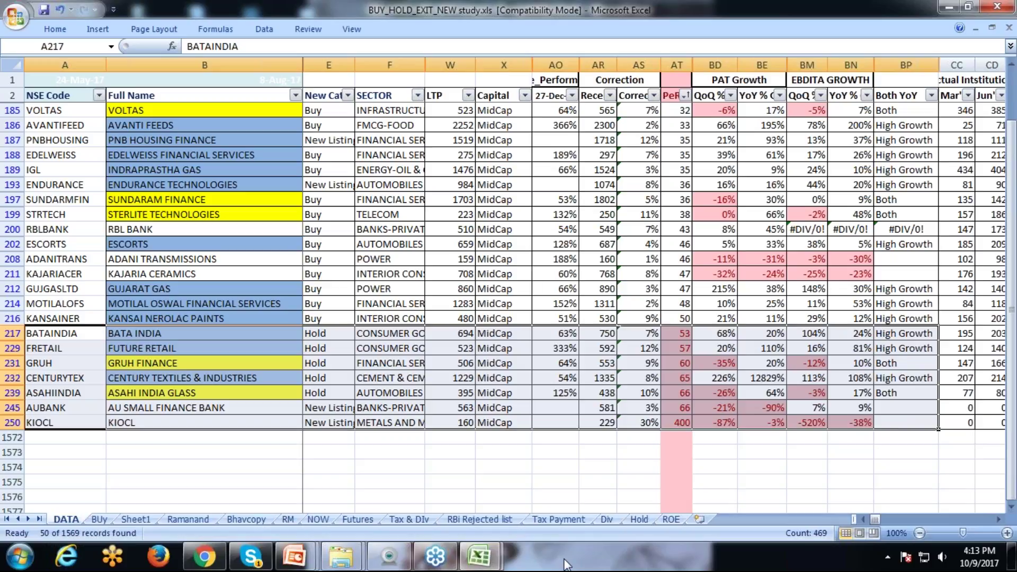
scroll(504, 297, "up", 1)
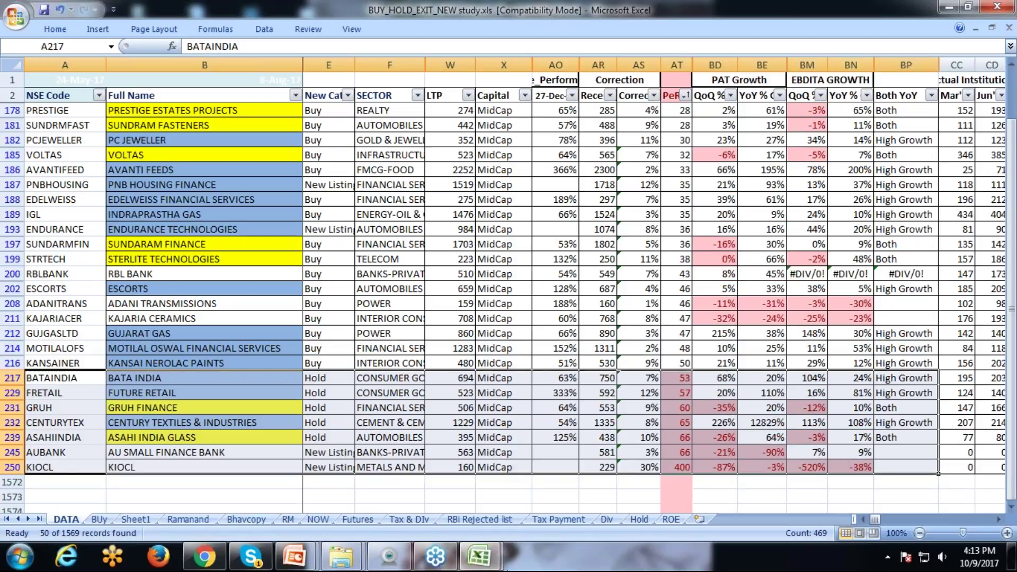
scroll(503, 286, "up", 7)
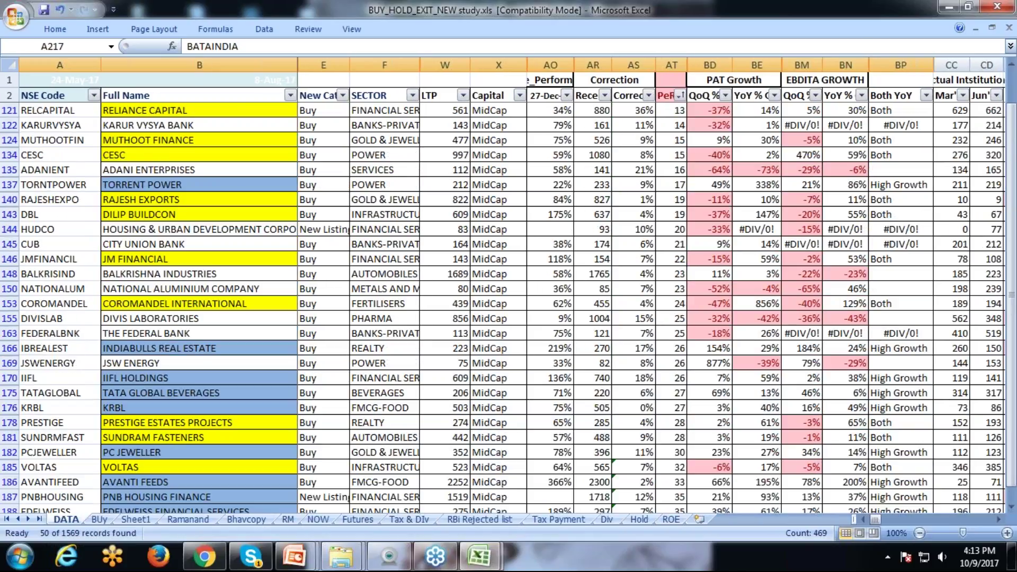
scroll(660, 163, "up", 1)
left_click(570, 233)
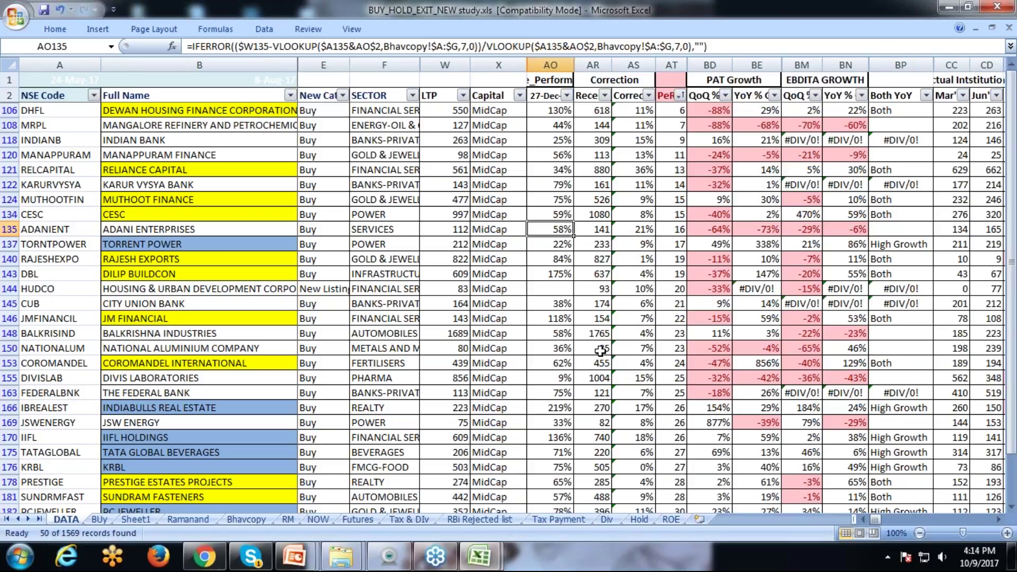
left_click(158, 139)
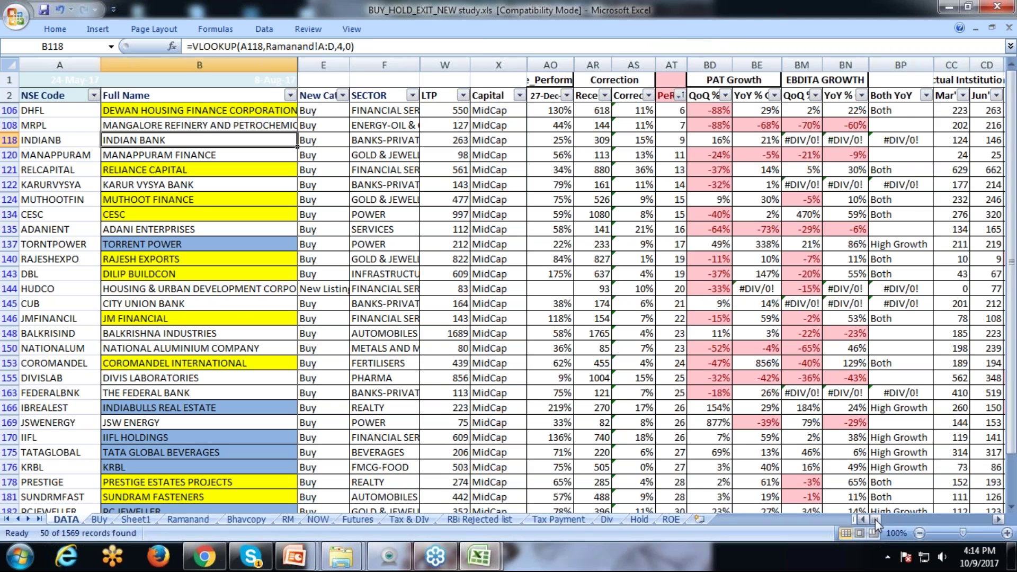
- Remove the filter on the Midcap column by selecting all its values, so that all stocks are listed
left_click_drag(875, 519, 882, 519)
left_click(934, 520)
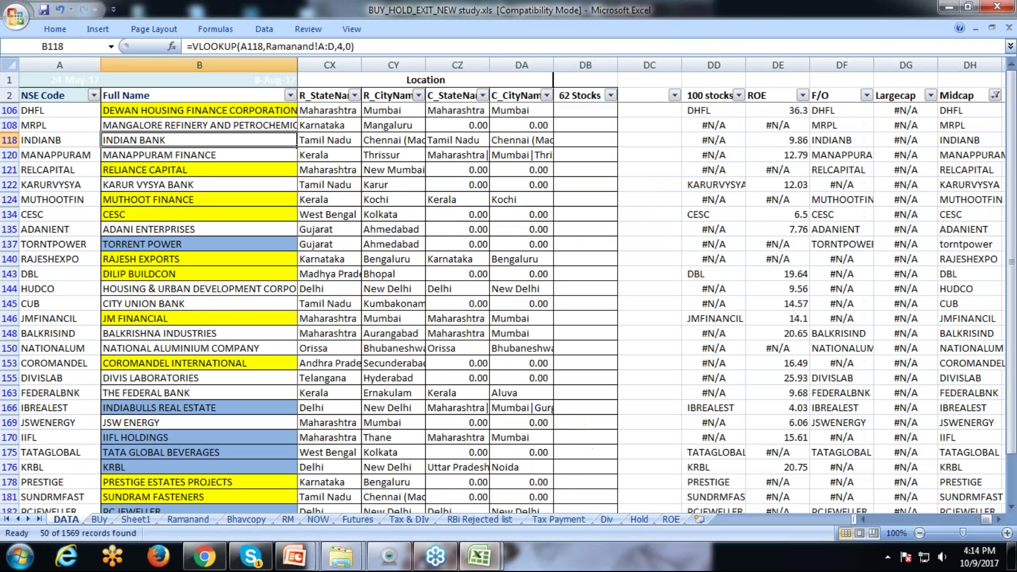
left_click(996, 96)
left_click(859, 212)
left_click(900, 365)
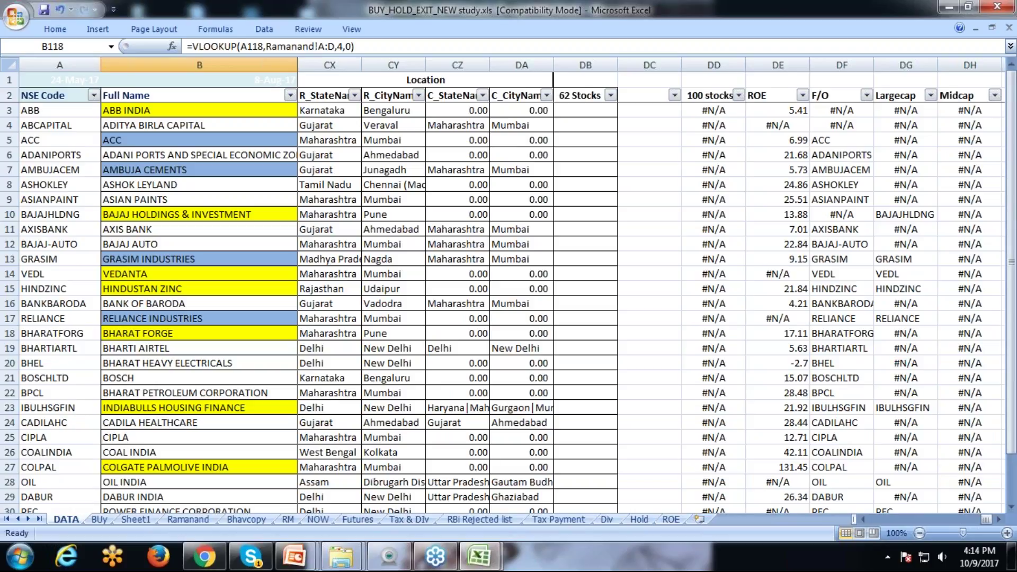
- Go back to the first data columns and select all NSE codes from ABB down to NIFTYEES
left_click(977, 518)
left_click(915, 519)
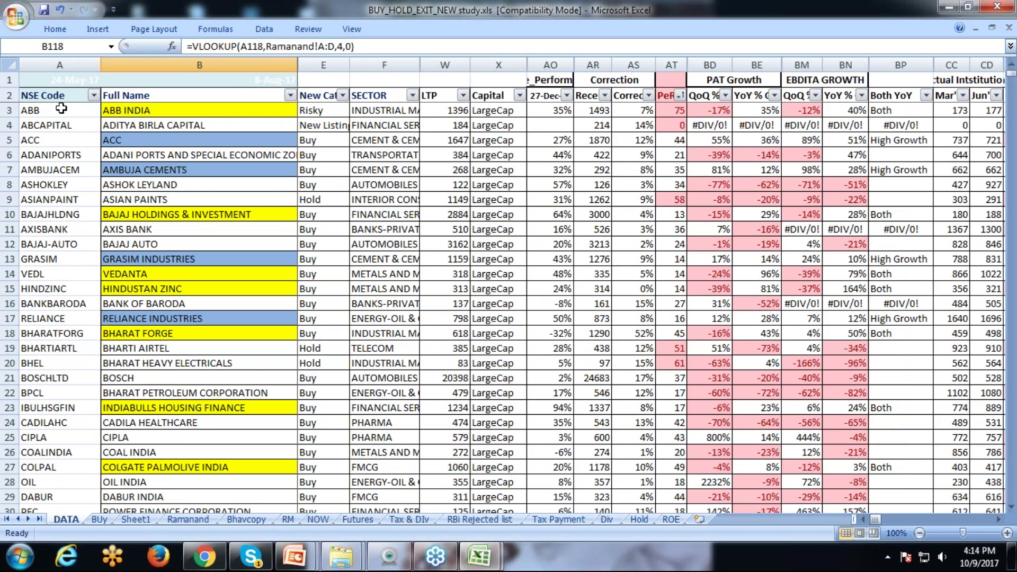
left_click(61, 108)
key("ctrl+shift+Down")
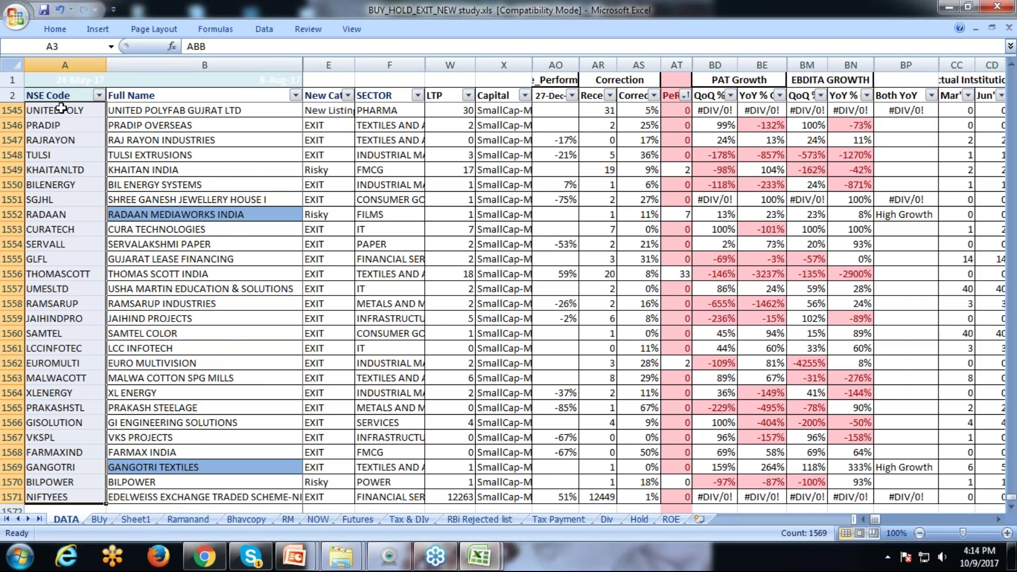
scroll(408, 217, "up", 2)
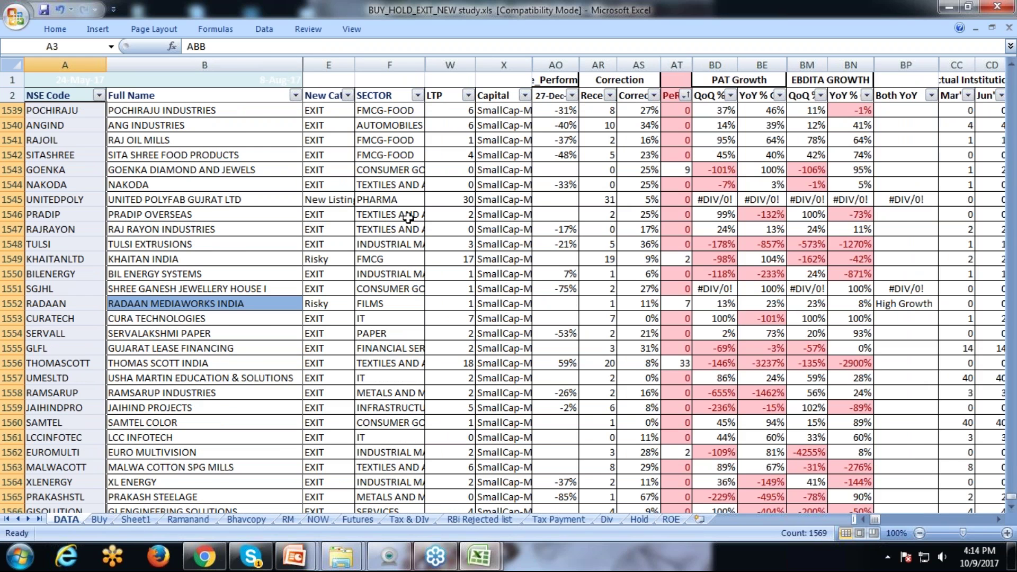
scroll(408, 218, "up", 3)
- Filter the Capital column to MidCap only and return to the first listed midcap stock
left_click(450, 199)
left_click(524, 96)
left_click(419, 213)
left_click(421, 238)
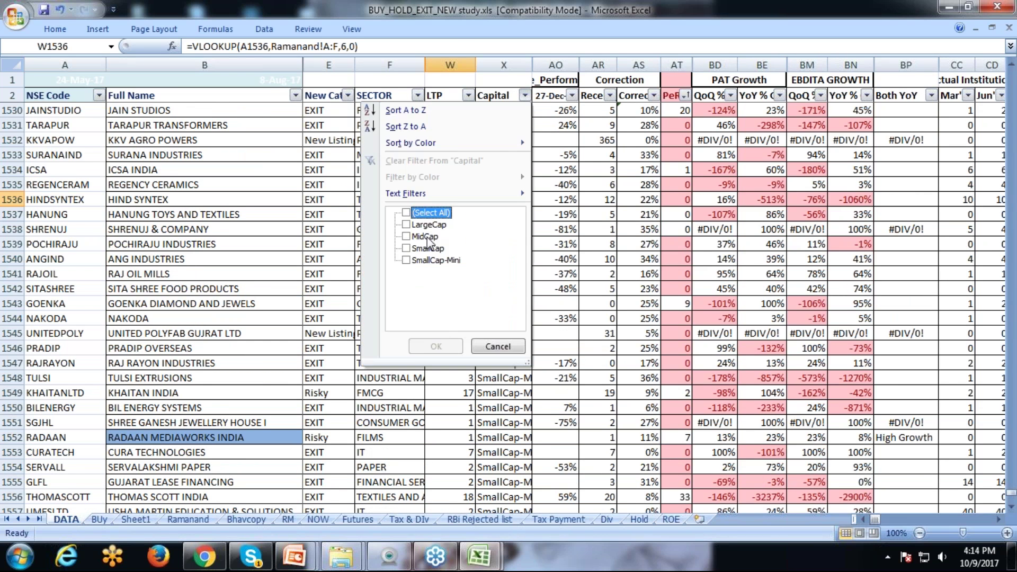
left_click(447, 345)
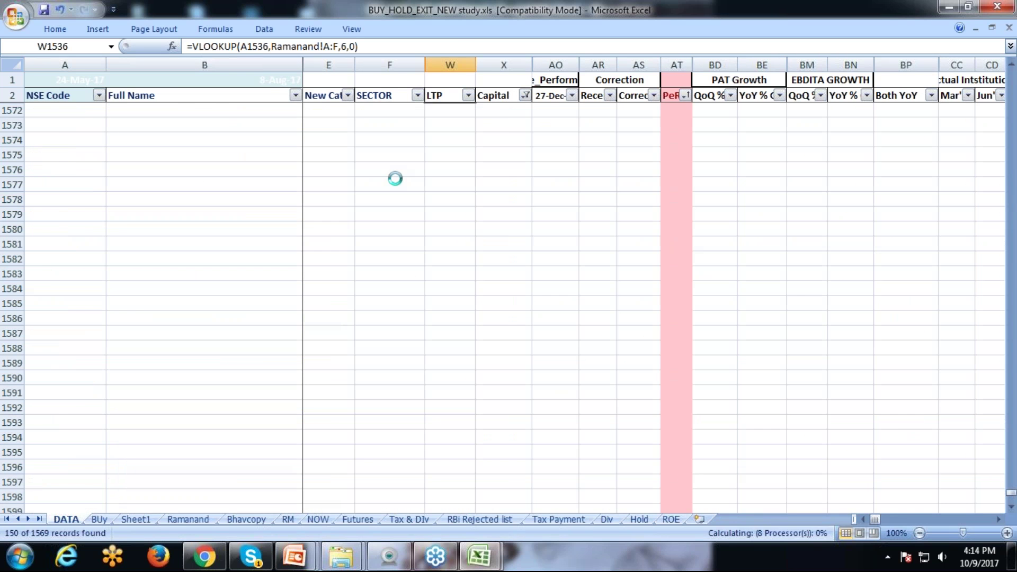
scroll(723, 301, "up", 7)
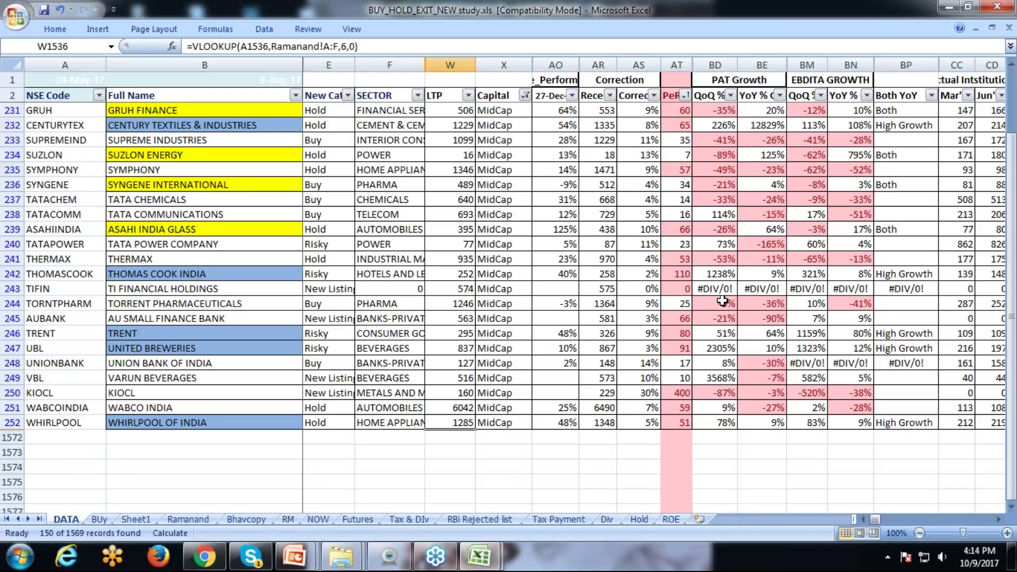
scroll(723, 301, "up", 12)
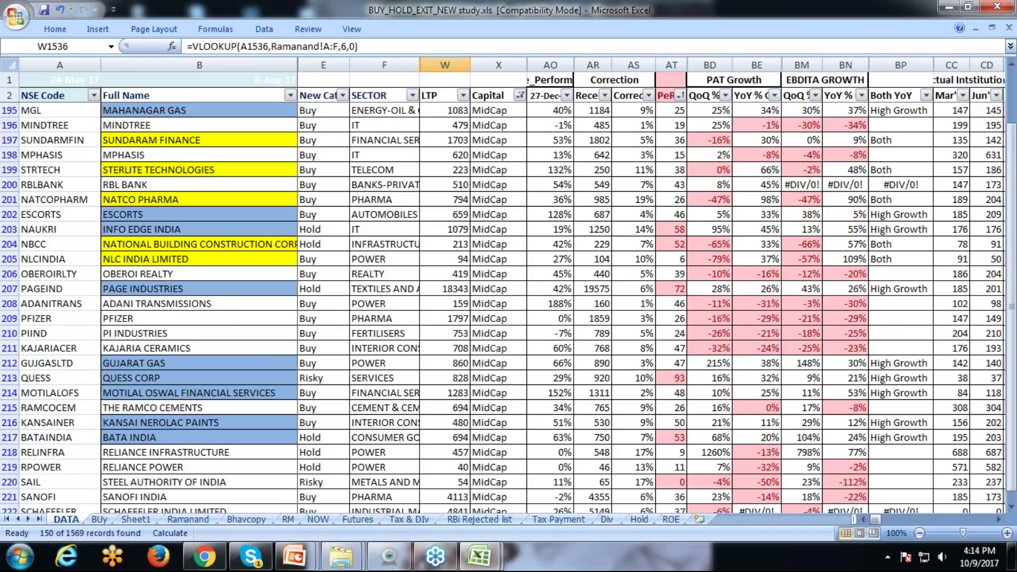
scroll(996, 114, "up", 20)
left_click(998, 111)
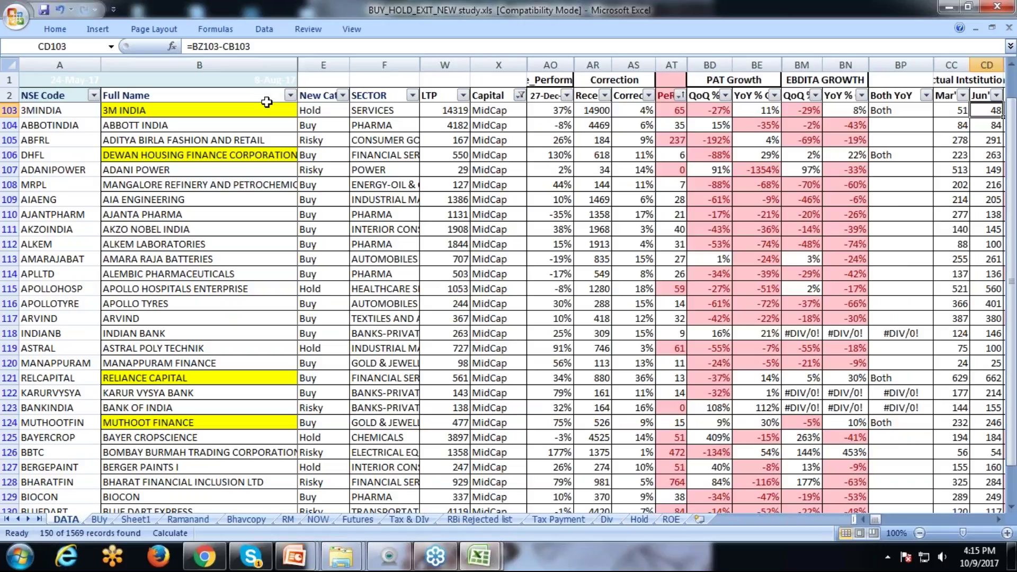
- Filter the Full Name column by the blue cell colour and select all the listed high-growth company names
left_click(290, 95)
mouse_move(216, 179)
left_click(333, 206)
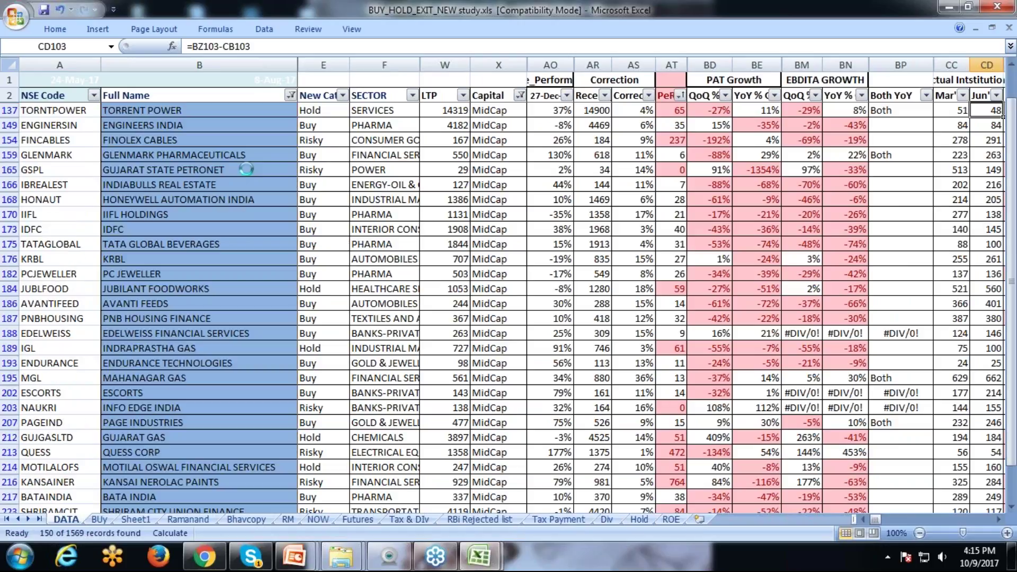
left_click(197, 154)
left_click(199, 113)
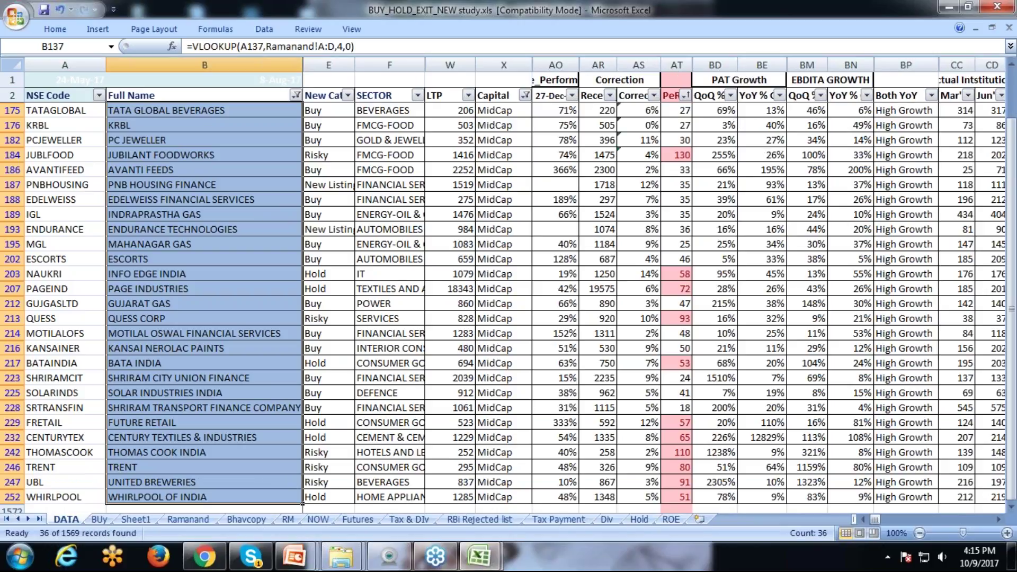
- Clear the blue filter from the Full Name column and filter it by the yellow cell colour instead
left_click(295, 96)
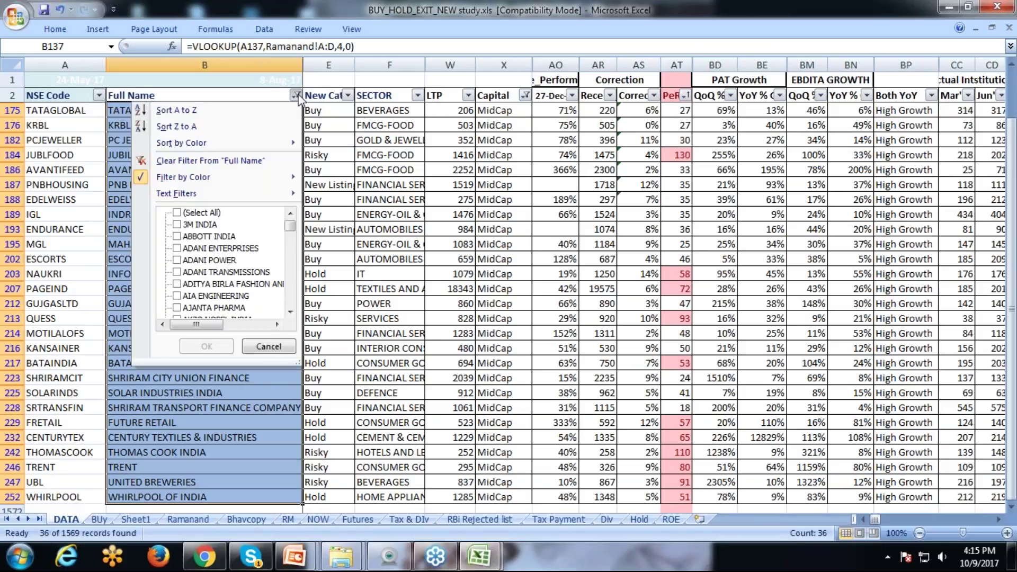
left_click(238, 160)
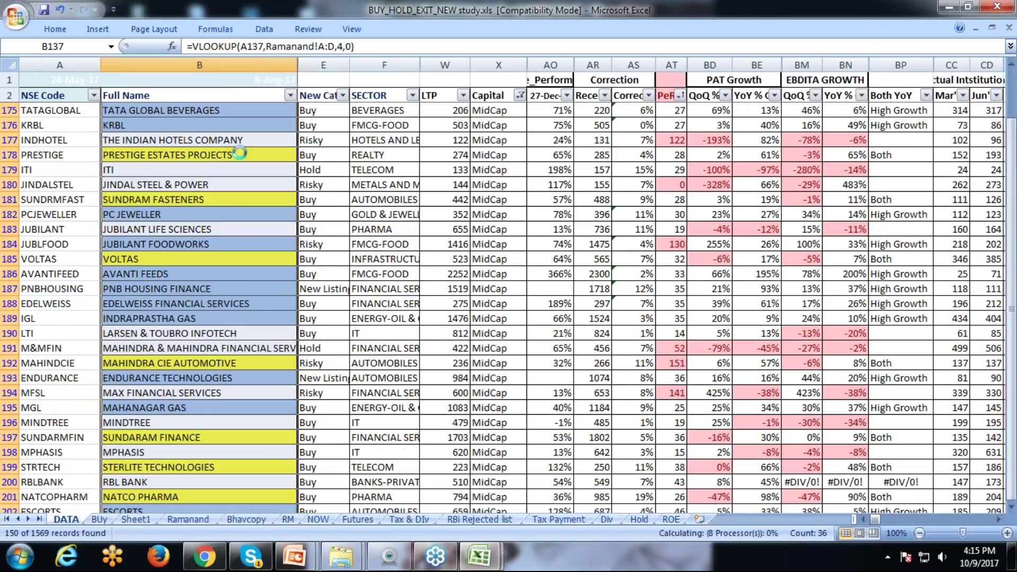
left_click(239, 154)
key("alt+Down")
left_click(242, 165)
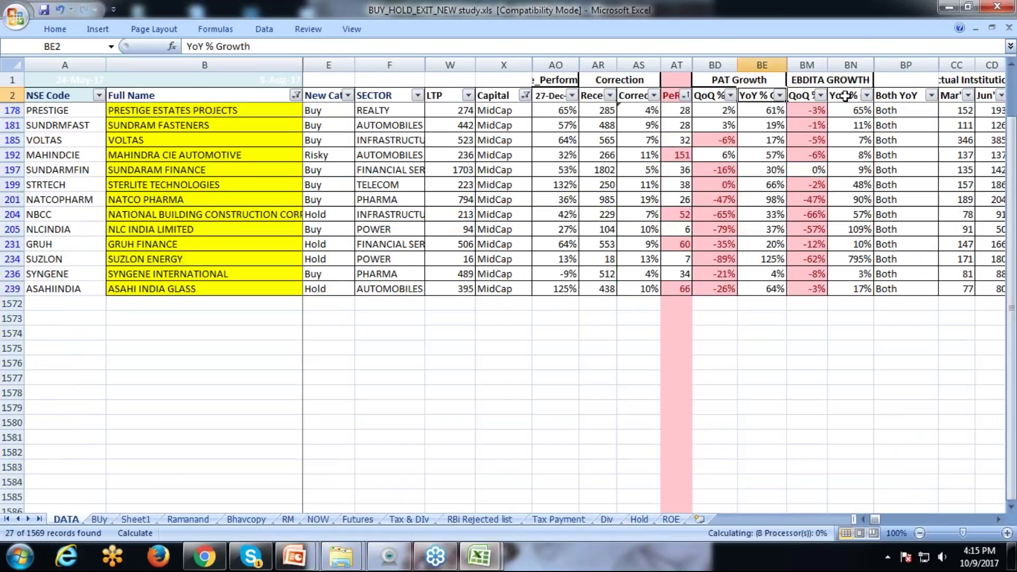
- Select the yellow company names from 3M INDIA to ASAHI INDIA GLASS and examine their profit and EBITDA growth
left_click_drag(248, 110, 206, 288)
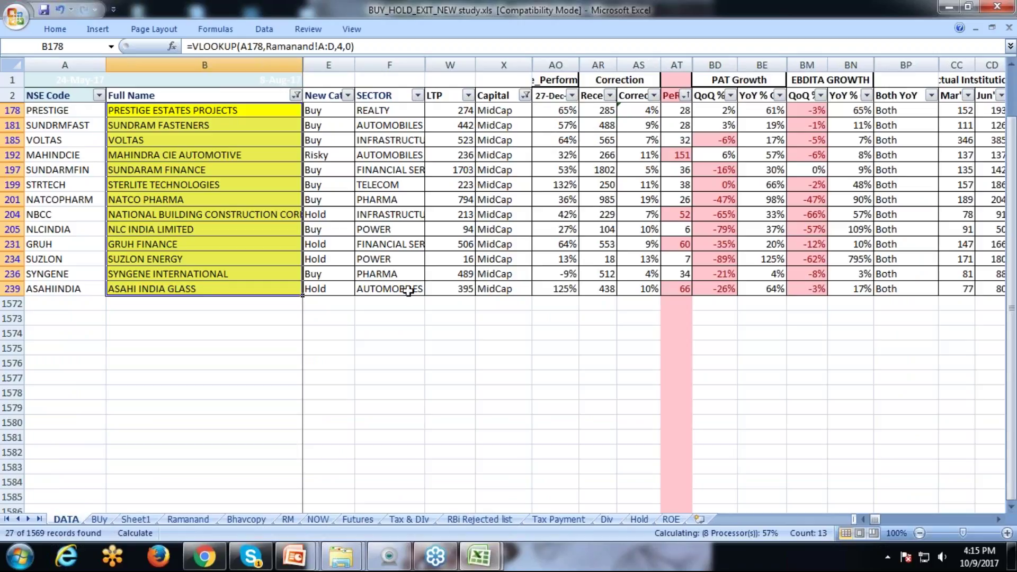
scroll(408, 291, "up", 2)
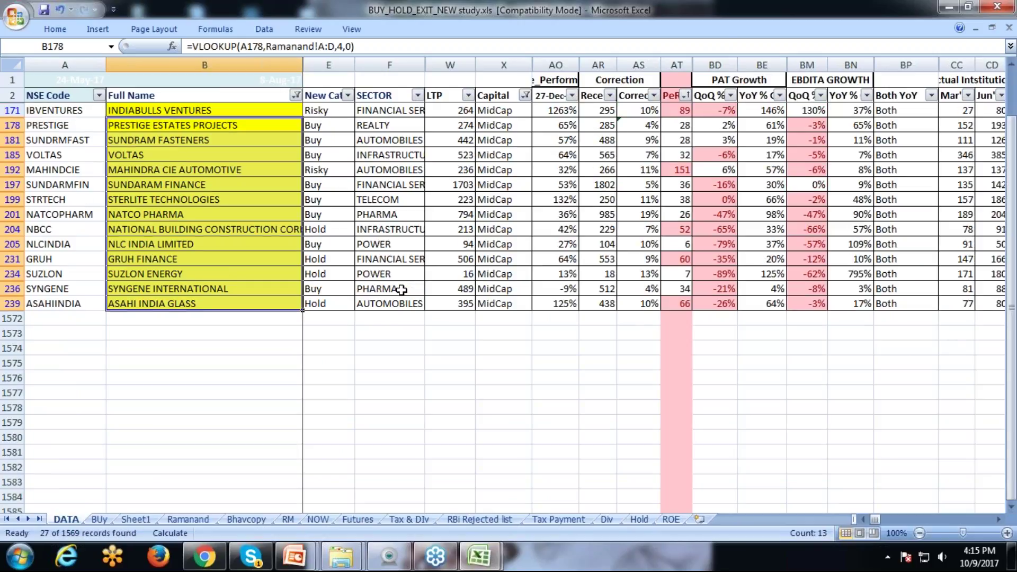
scroll(250, 189, "up", 4)
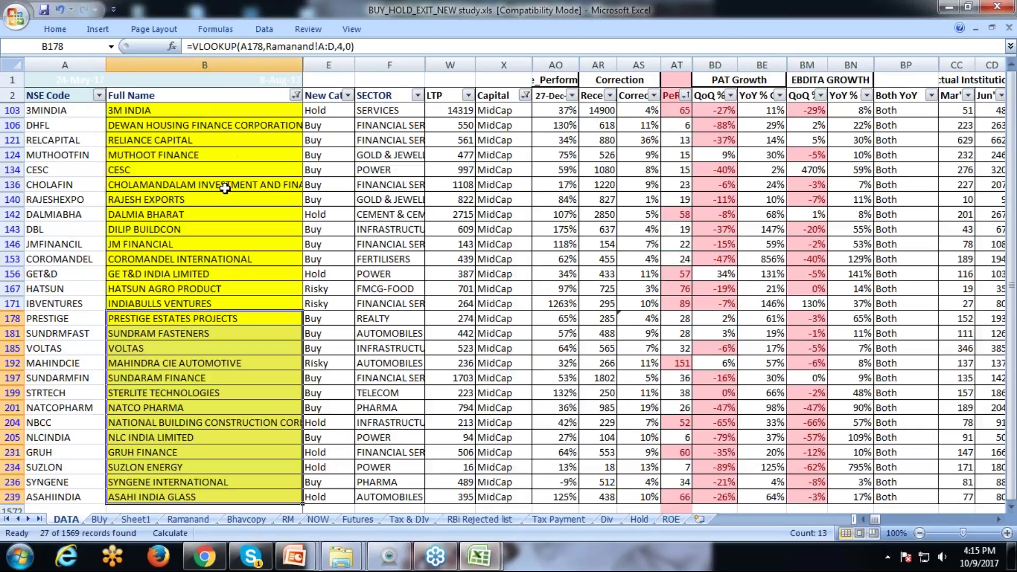
left_click(241, 110)
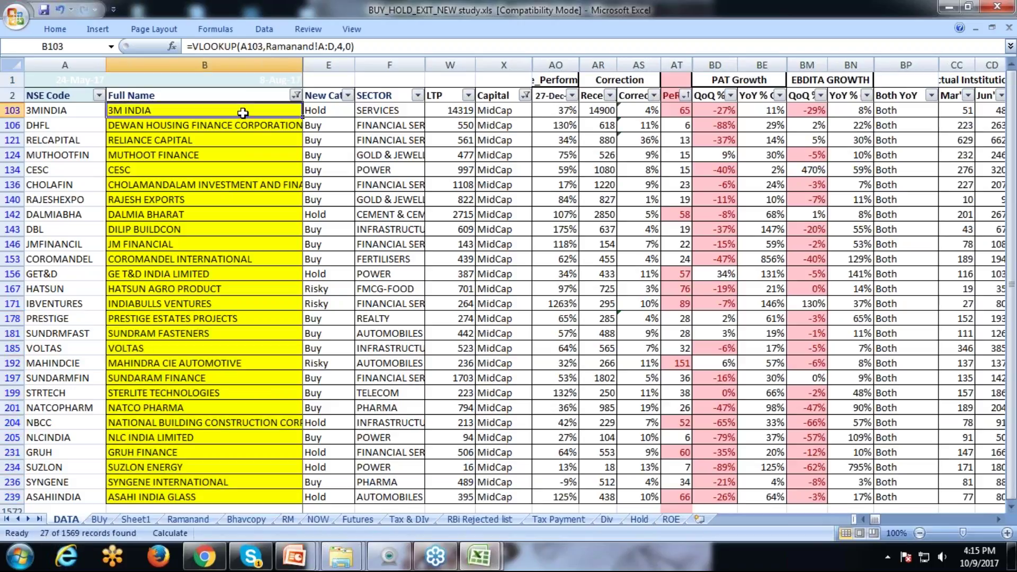
key("ctrl+shift+Down")
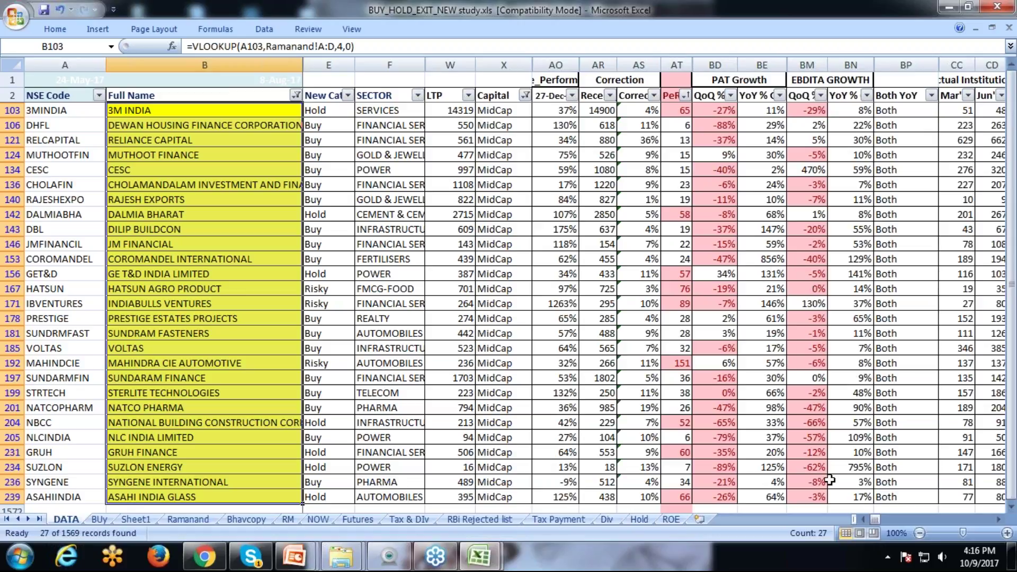
scroll(816, 472, "down", 1)
scroll(819, 455, "down", 1)
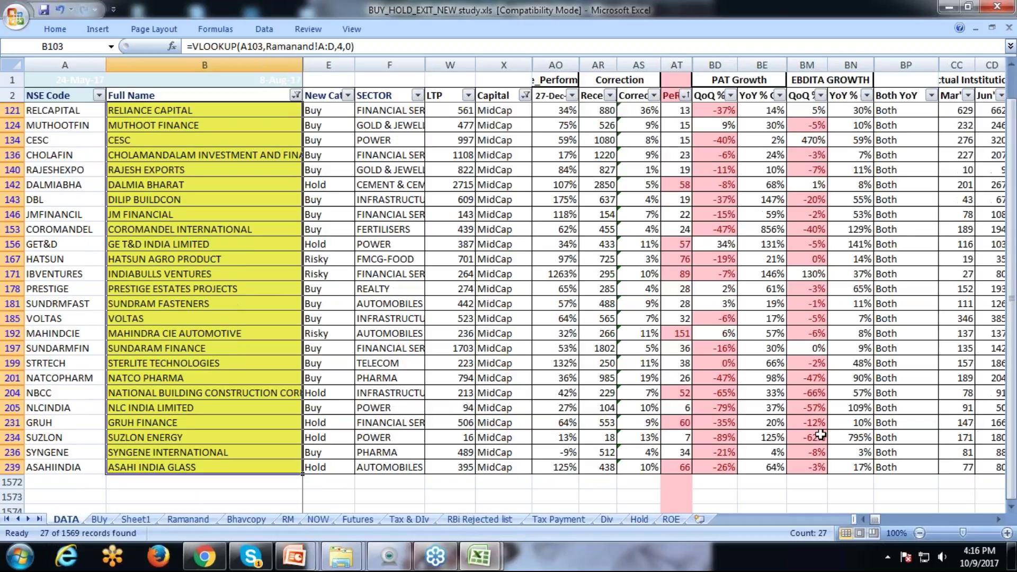
scroll(821, 436, "up", 2)
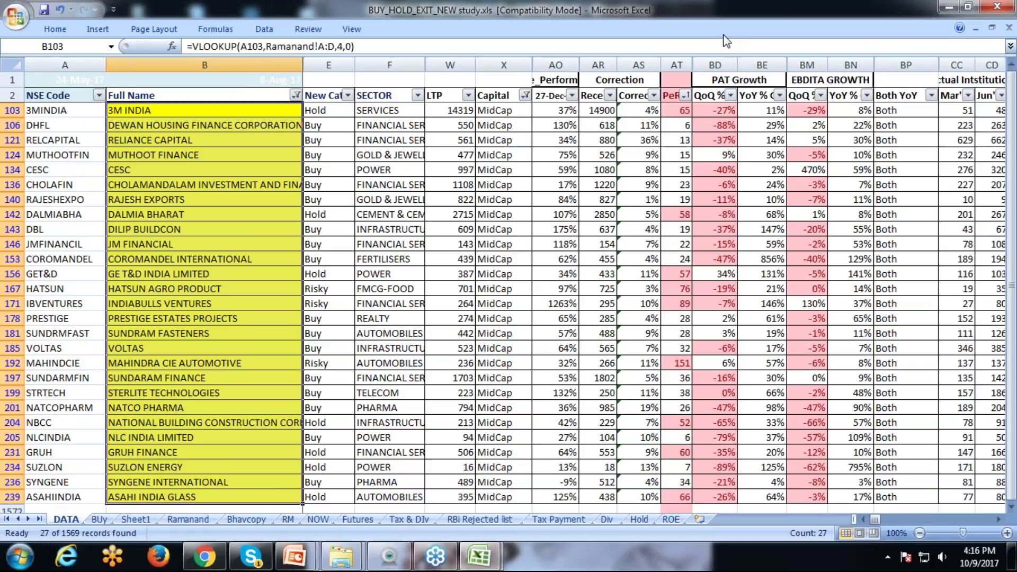
- Clear the yellow colour filter from the Full Name column to list all midcap stocks again
left_click(295, 95)
left_click(244, 159)
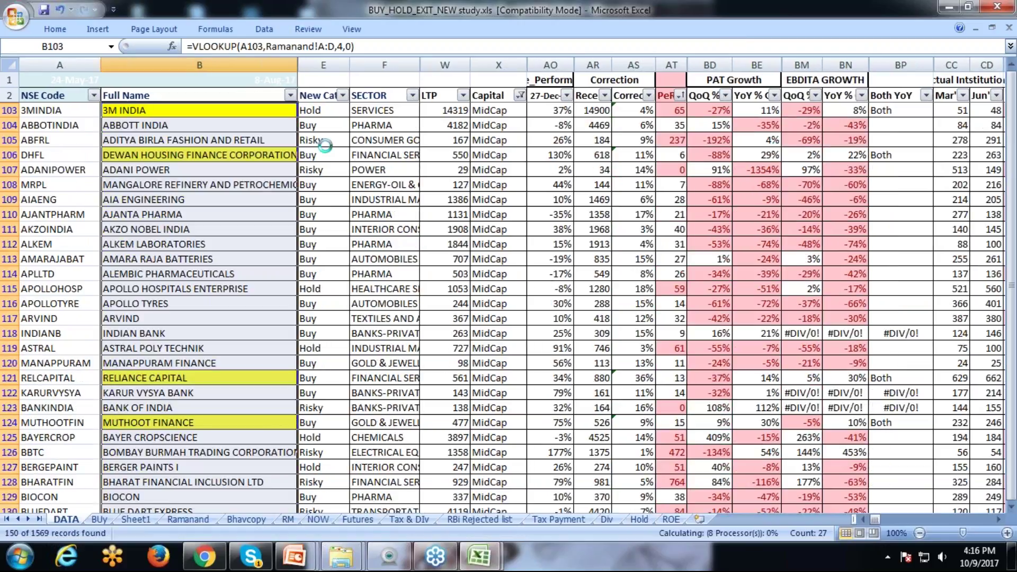
left_click(416, 156)
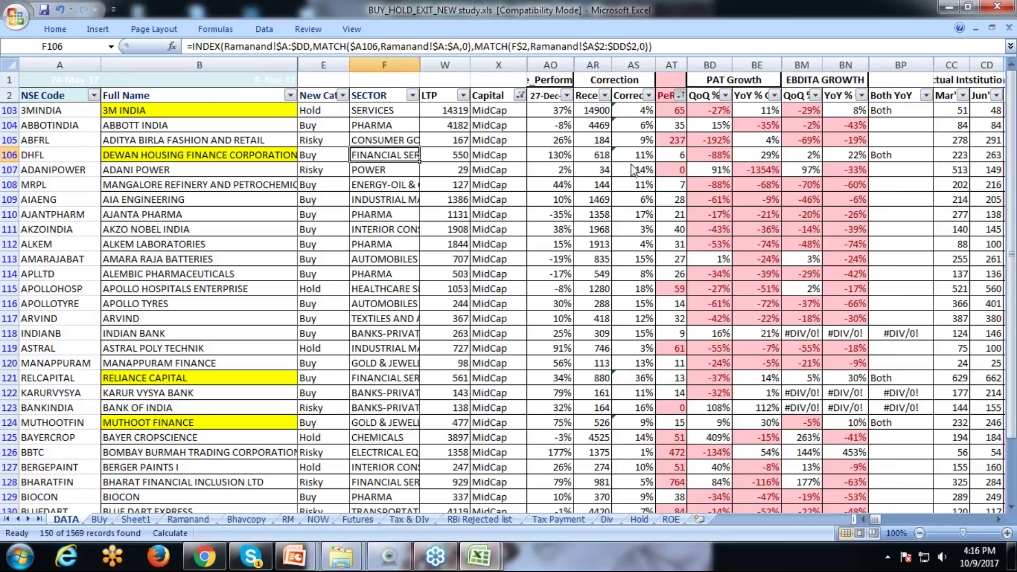
- Try filtering the midcap stocks to a PE ratio less than 30
left_click(679, 95)
mouse_move(596, 197)
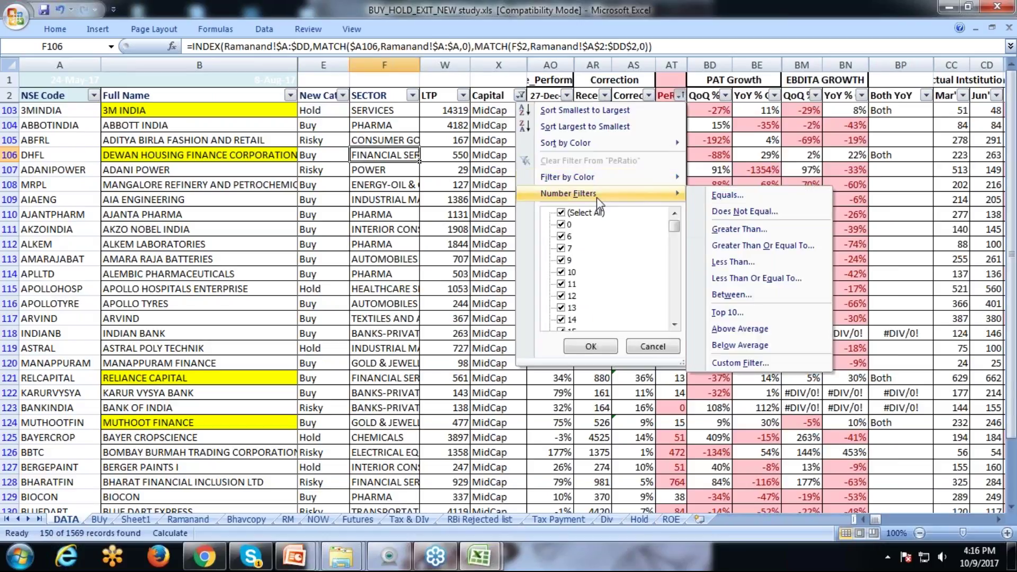
left_click(745, 264)
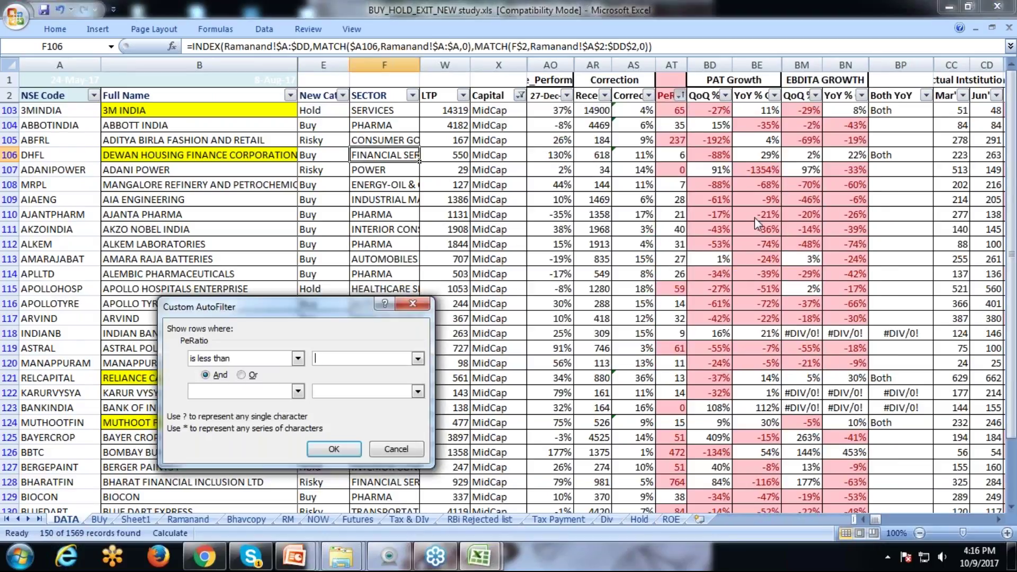
type("30")
key("Return")
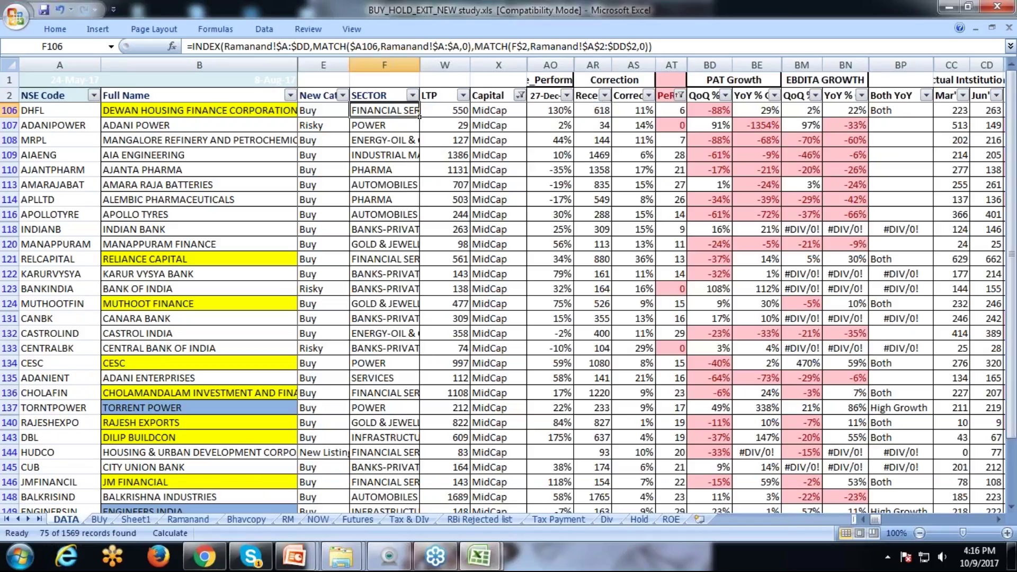
- Clear the PeRatio filter and filter the column to values less than or equal to 30, excluding 0
left_click(680, 95)
left_click(589, 160)
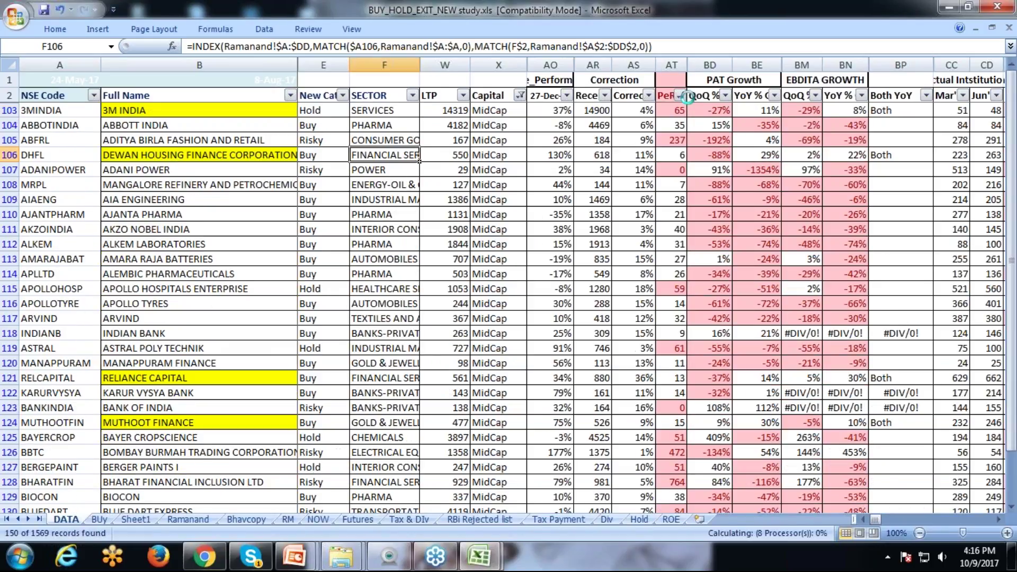
left_click(680, 95)
mouse_move(657, 194)
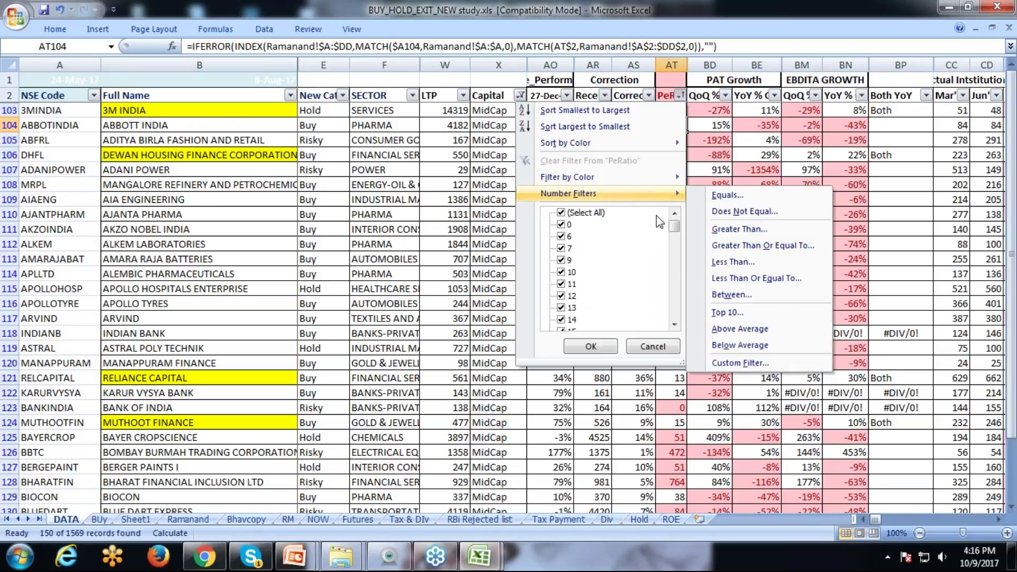
left_click(759, 276)
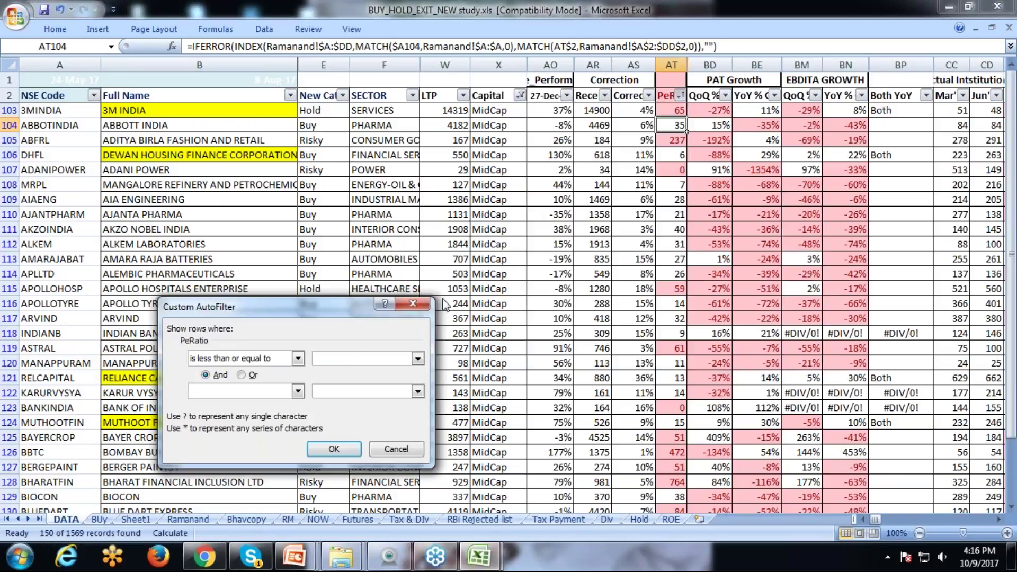
type("30")
left_click(298, 391)
left_click(272, 433)
left_click(333, 387)
type("0")
left_click(327, 450)
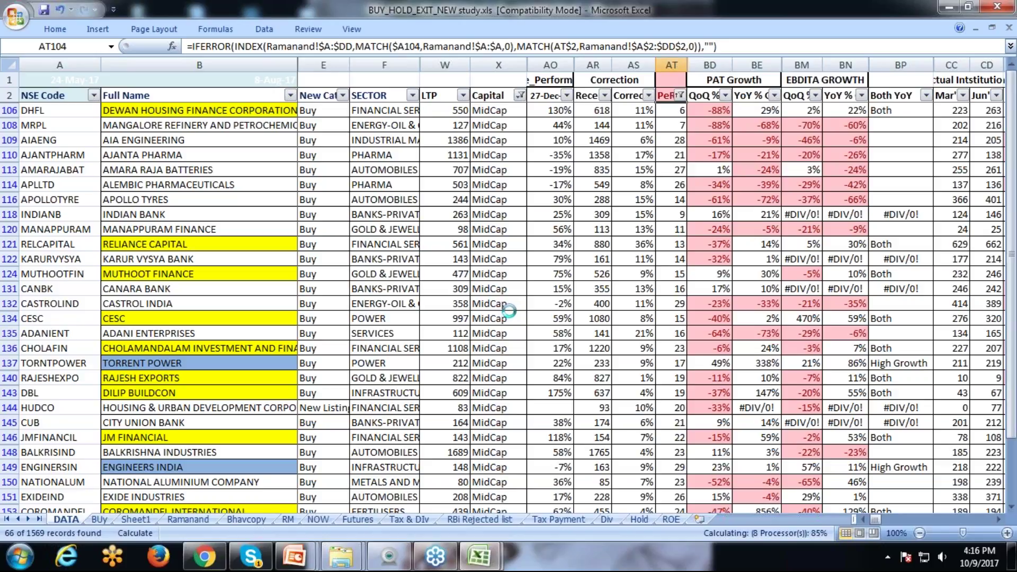
- Select all filtered PE ratio values from DHFL down to VARUN BEVERAGES and review the listed midcaps
key("Down")
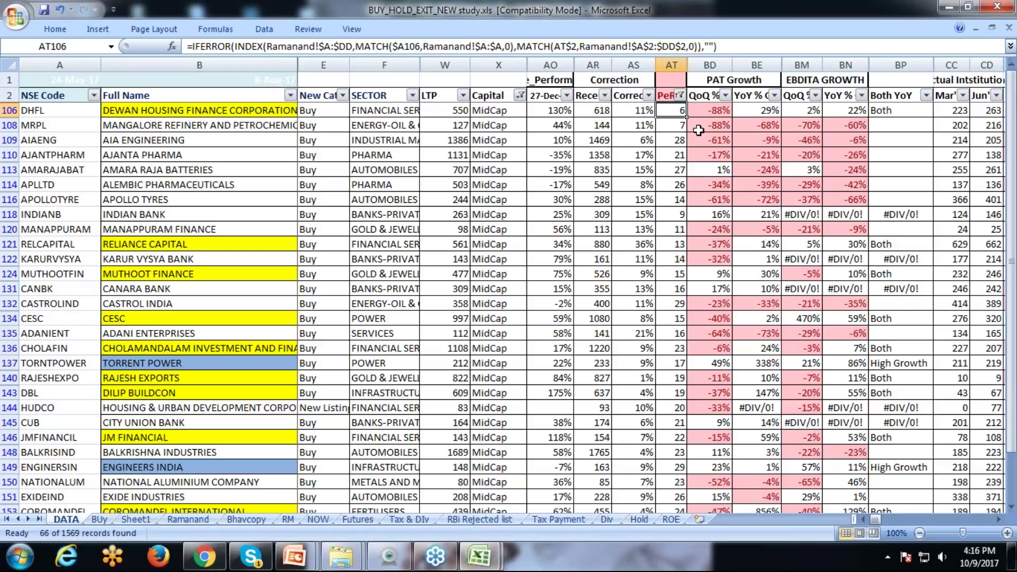
key("ctrl+shift+Down")
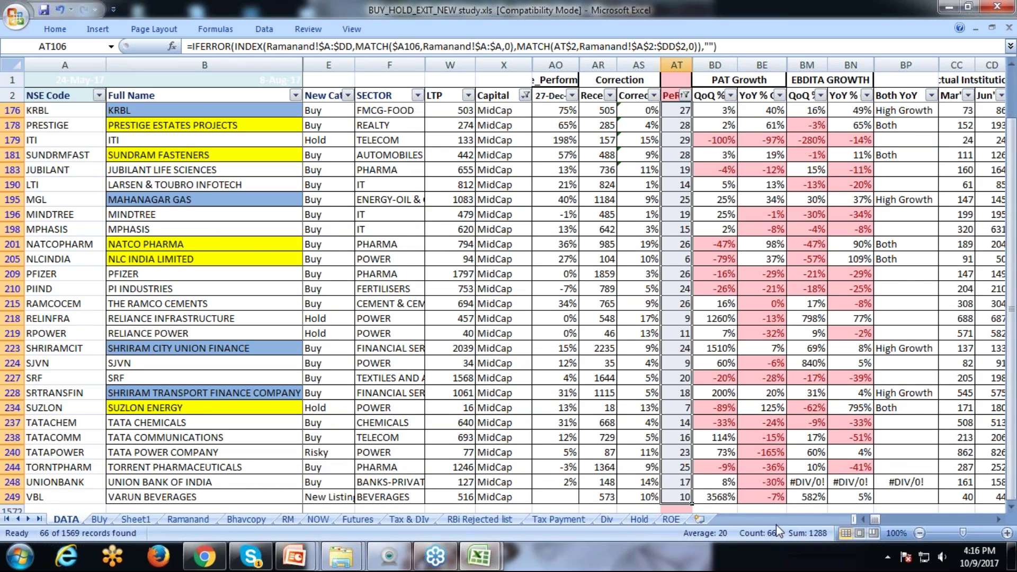
scroll(745, 432, "up", 2)
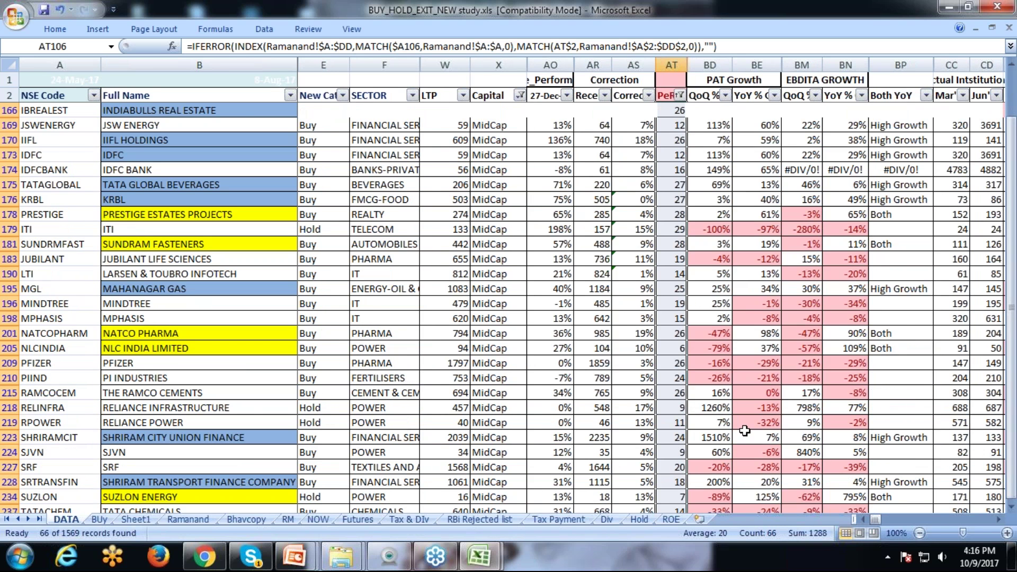
scroll(745, 431, "up", 9)
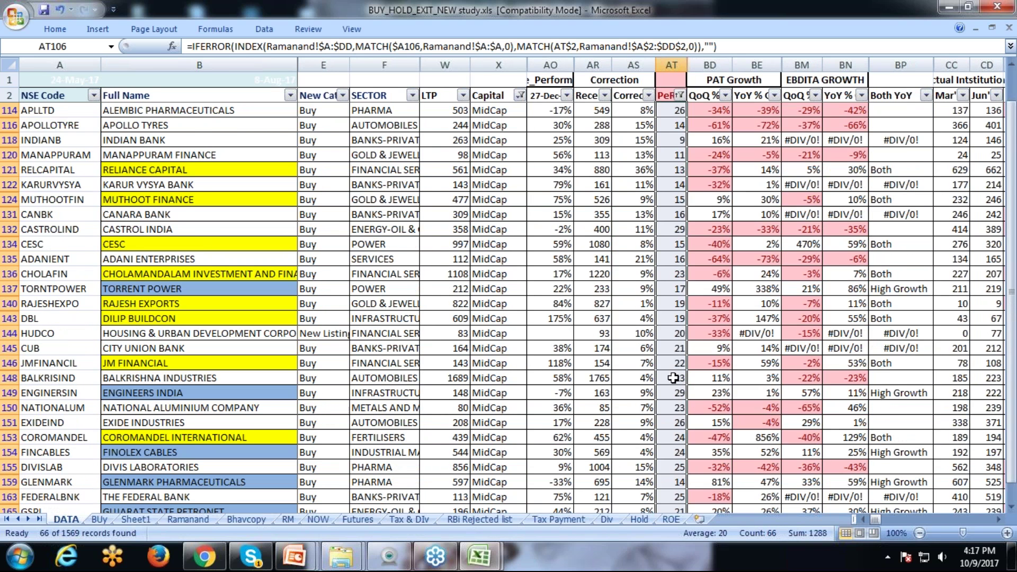
scroll(673, 377, "up", 2)
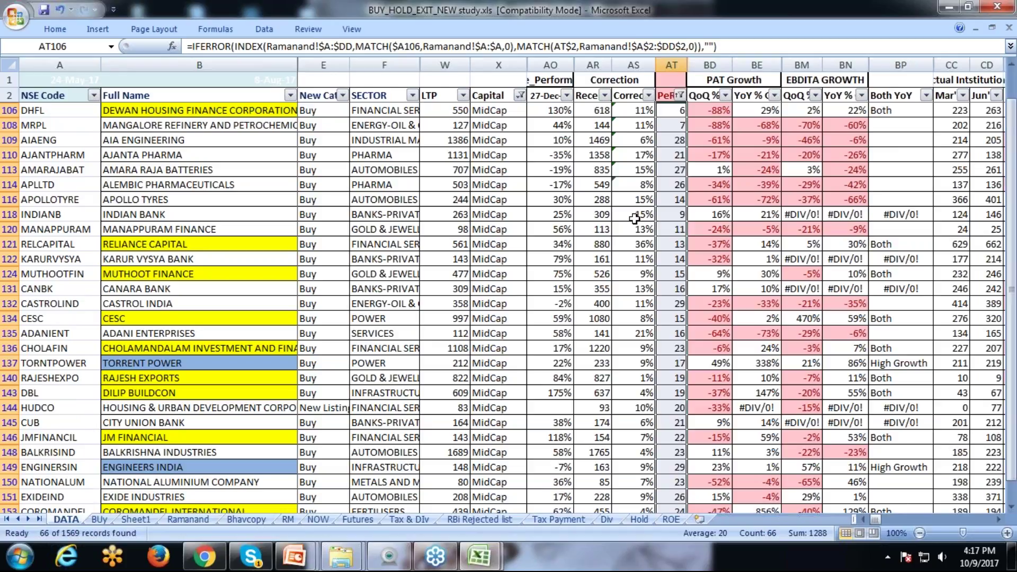
left_click(515, 155)
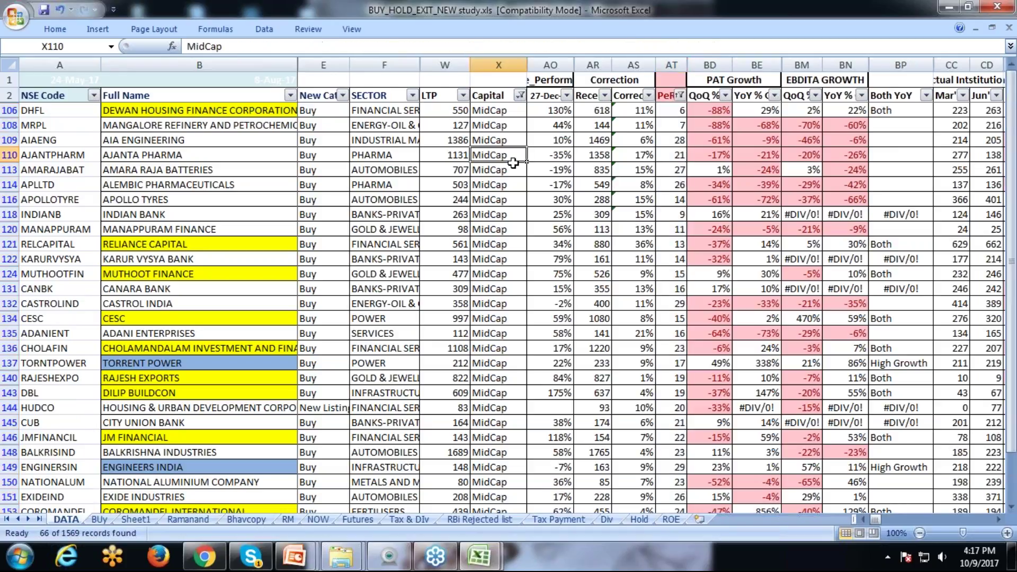
left_click(513, 164)
- Clear the PeRatio filter to list all midcap stocks again
left_click(680, 96)
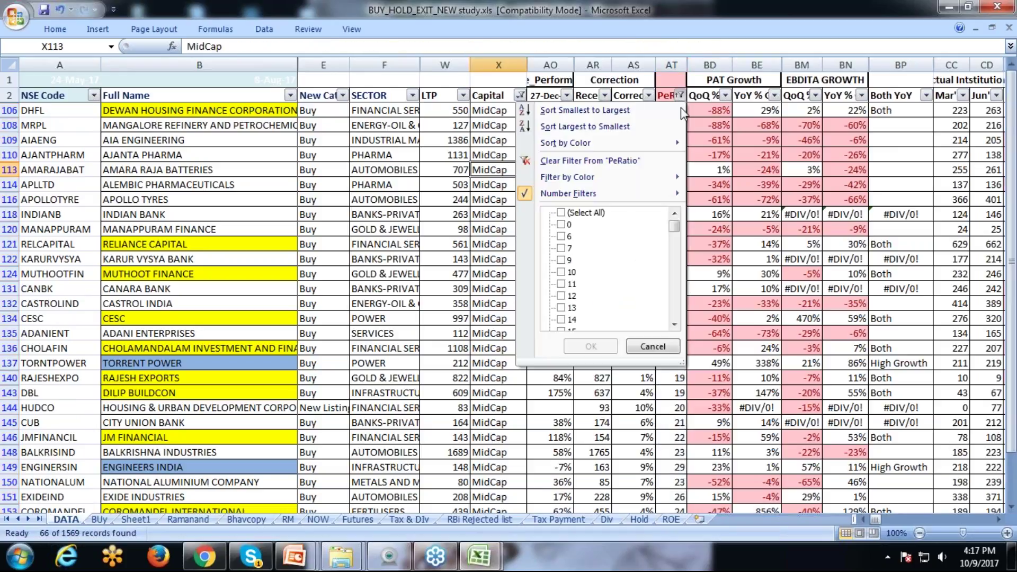
left_click(574, 161)
left_click(551, 125)
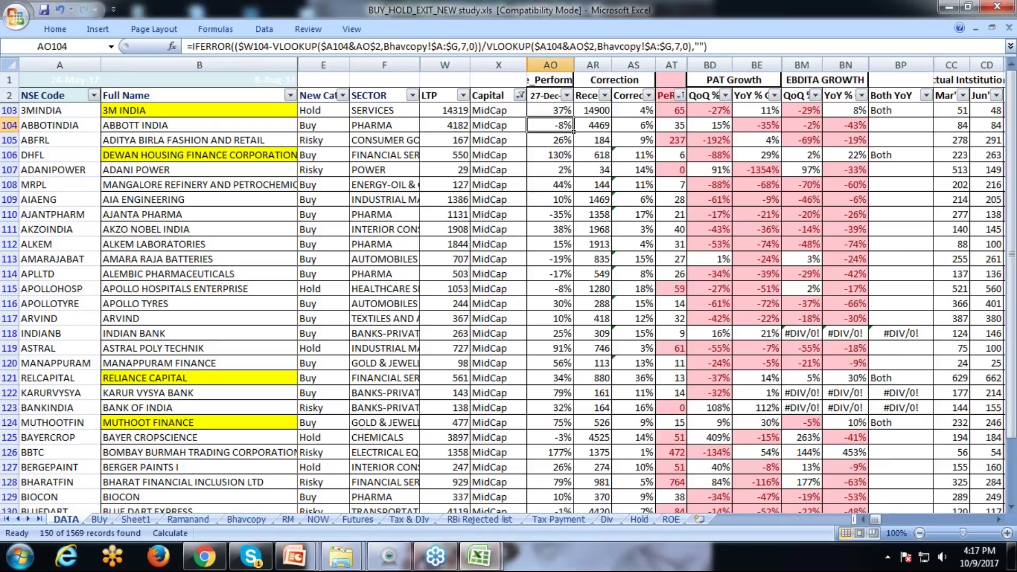
- Sort the midcaps by the 27-Dec-16 performance column from largest to smallest and filter out its blank values
left_click(567, 95)
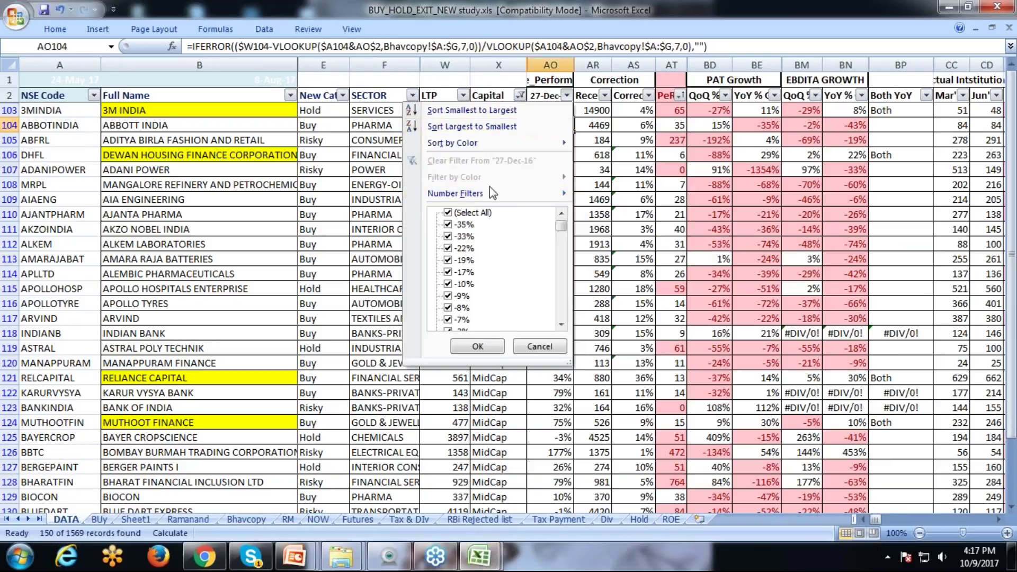
left_click(566, 96)
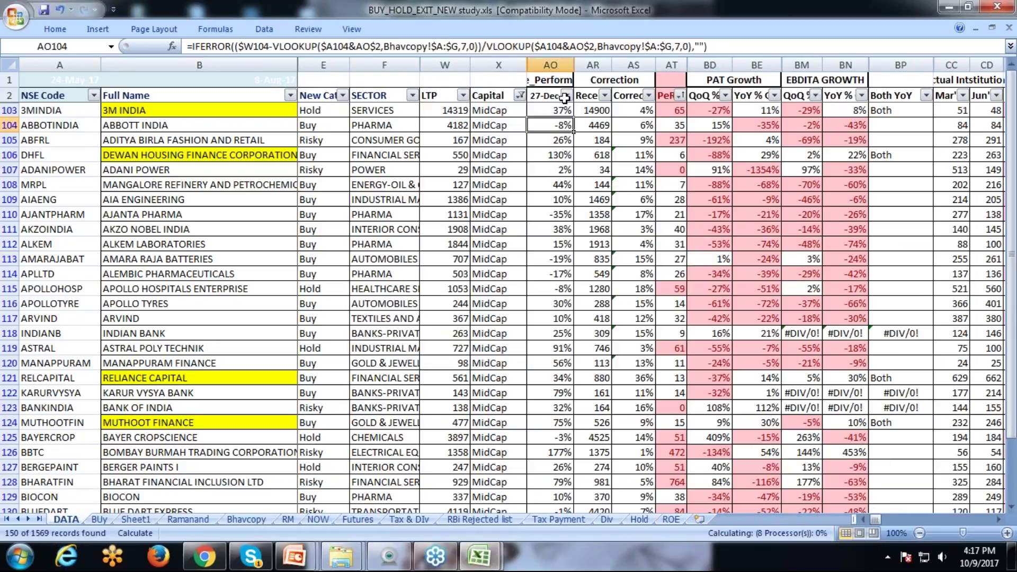
left_click(566, 96)
left_click(514, 126)
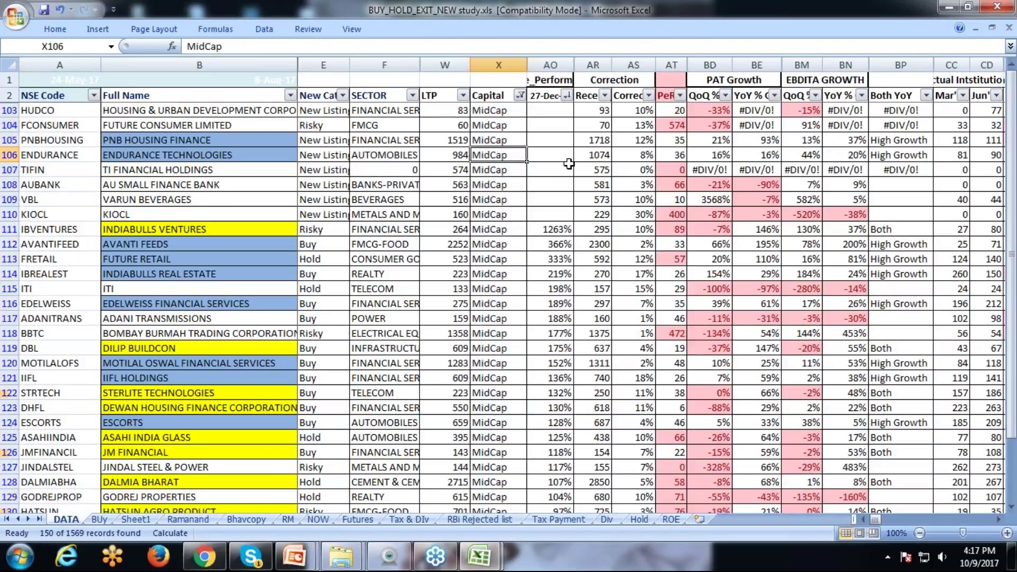
left_click(498, 154)
left_click(565, 96)
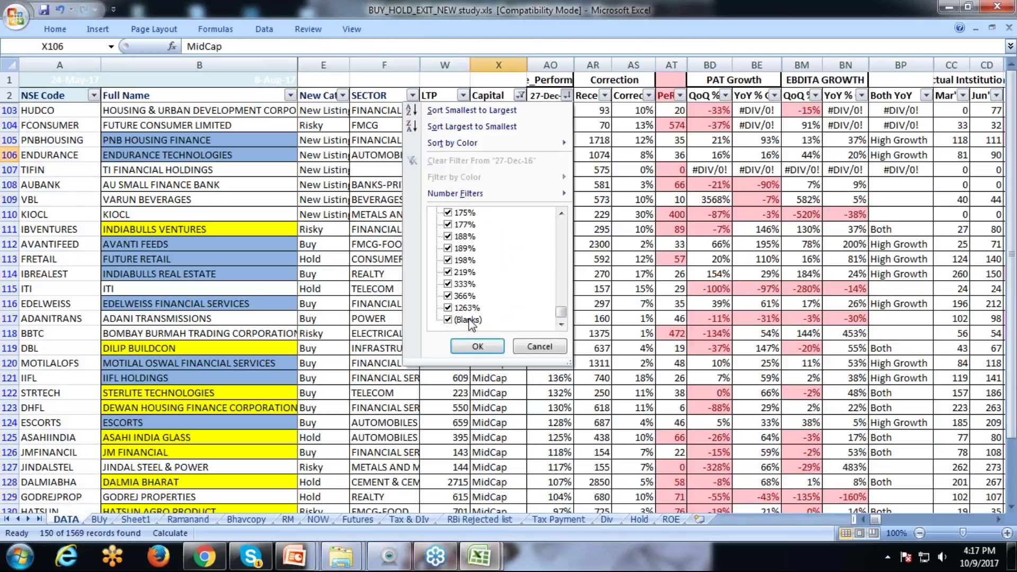
left_click(476, 347)
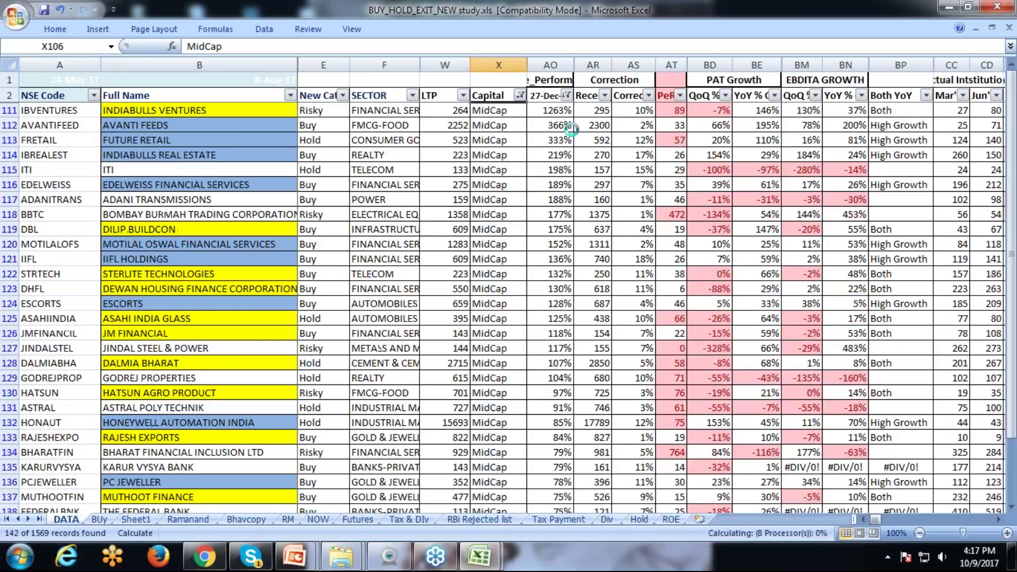
- Select the top 50 performance values since 27-Dec-16, from INDIABULLS VENTURES to CROMPTON GREAVES, and review the best performers
left_click(560, 116)
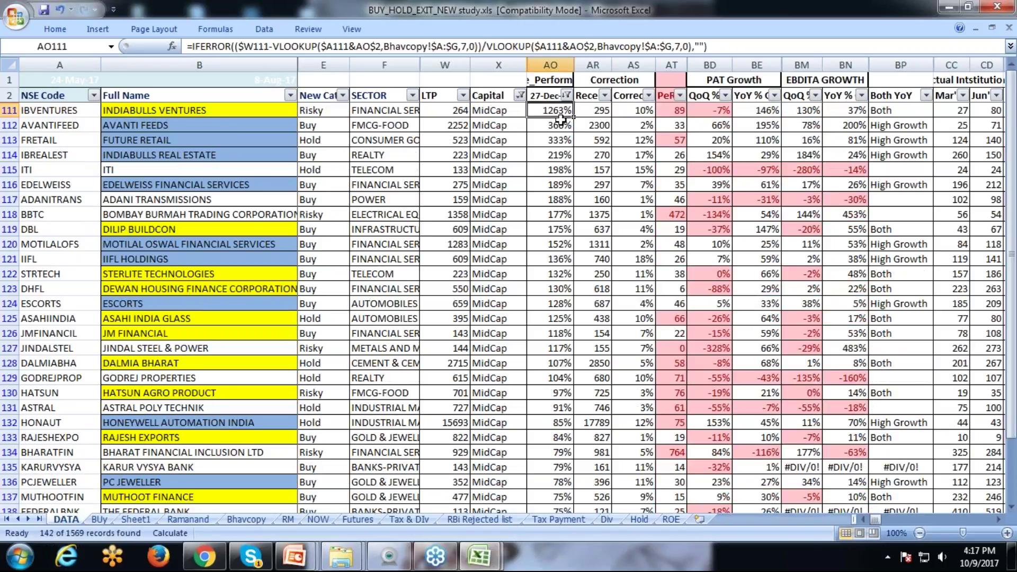
left_click_drag(560, 116, 570, 352)
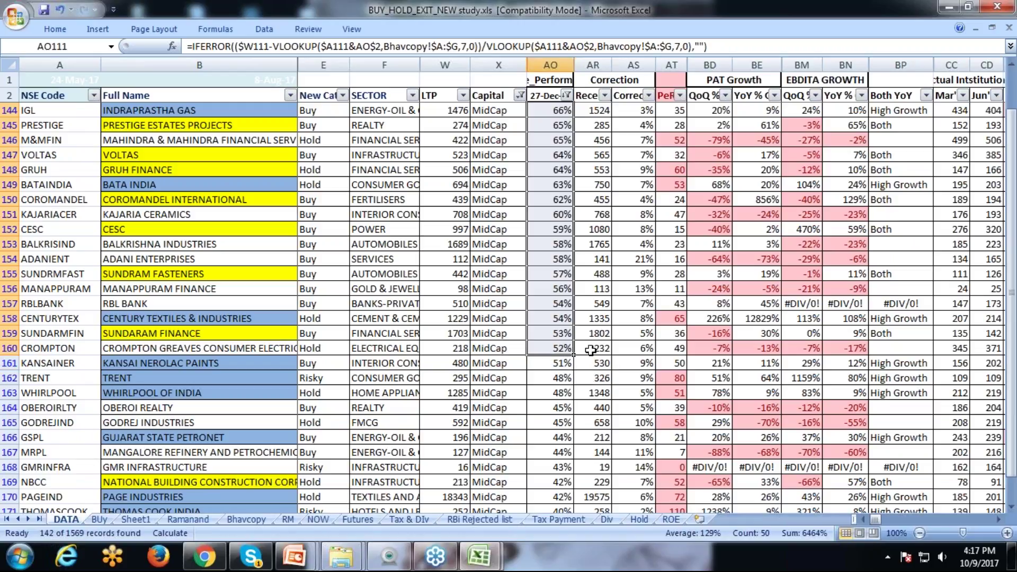
left_click_drag(1014, 327, 1013, 307)
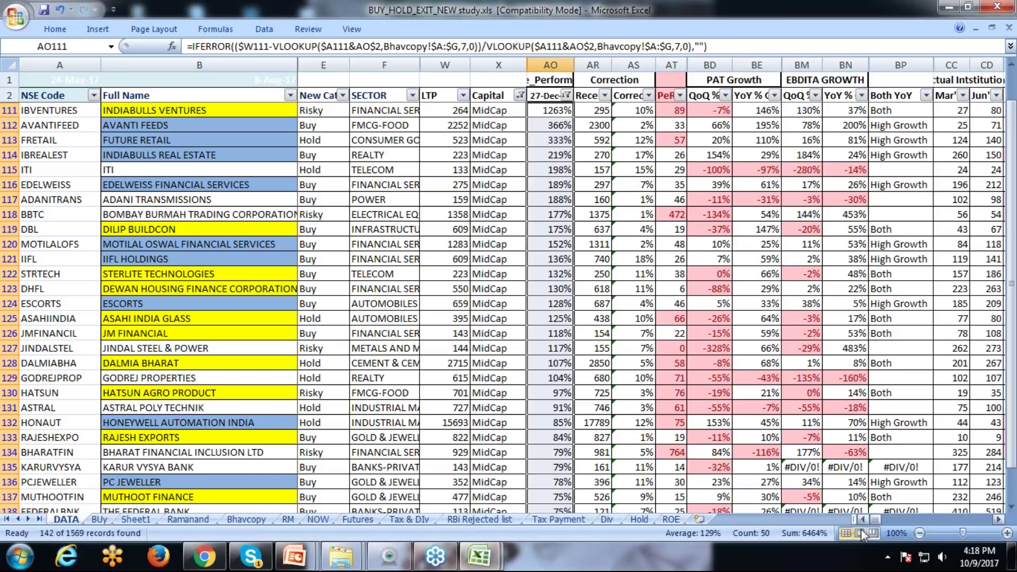
left_click_drag(851, 519, 746, 519)
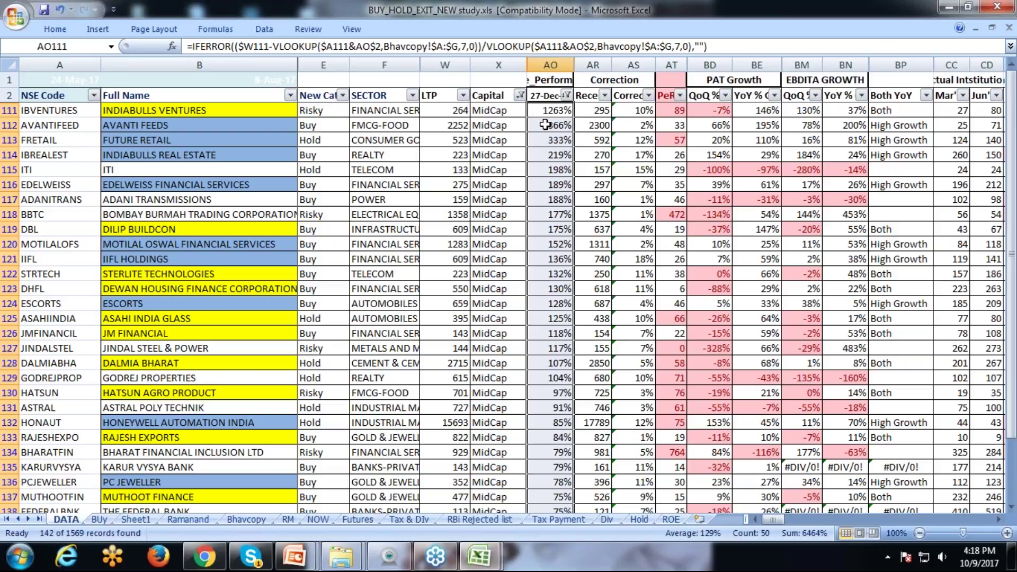
left_click(545, 109)
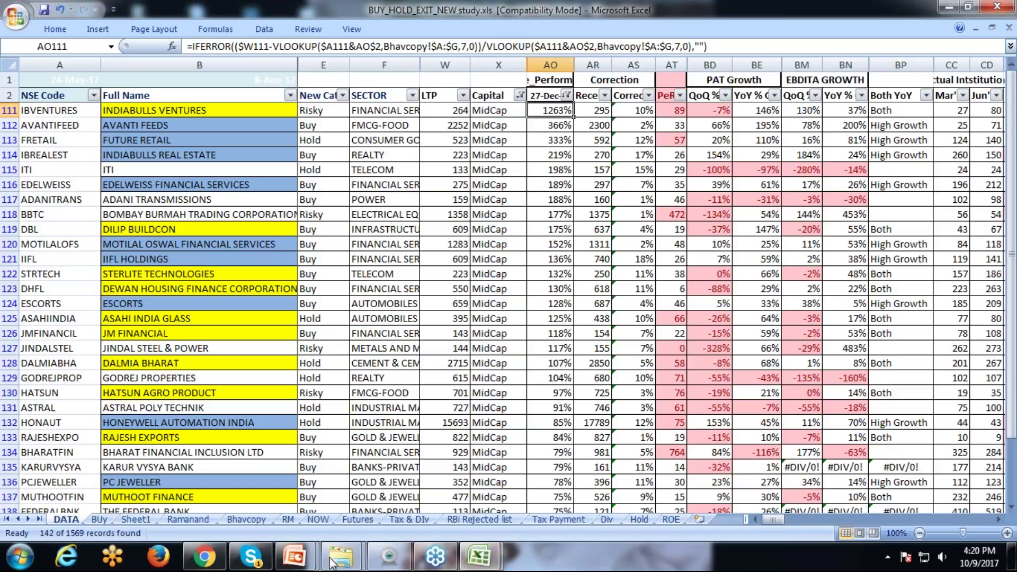
- Switch to the PowerPoint presentation seminar 09th oct.pptx and start its slide show from slide 4 on small-cap categories
mouse_move(301, 563)
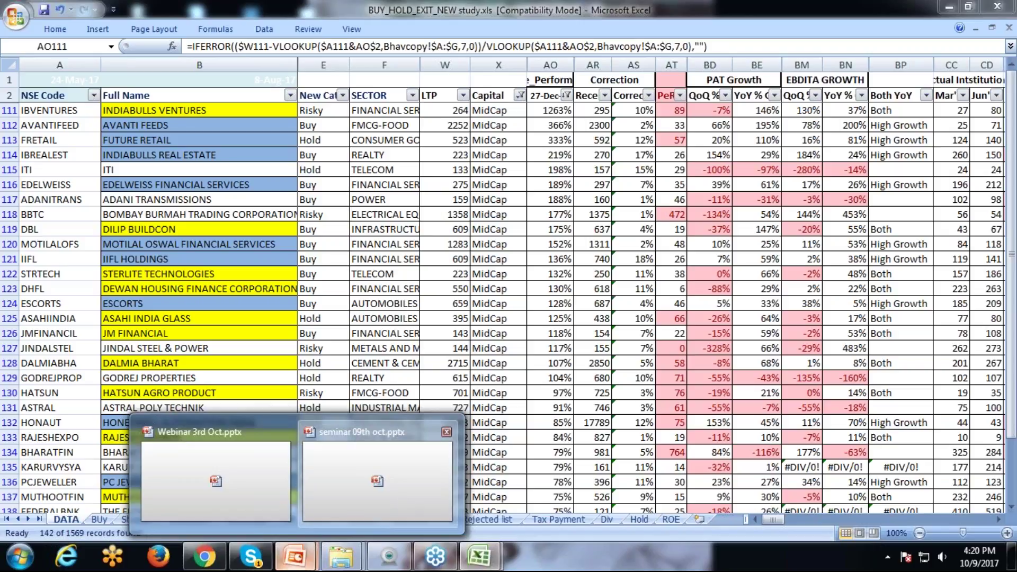
left_click(377, 477)
scroll(80, 318, "up", 5)
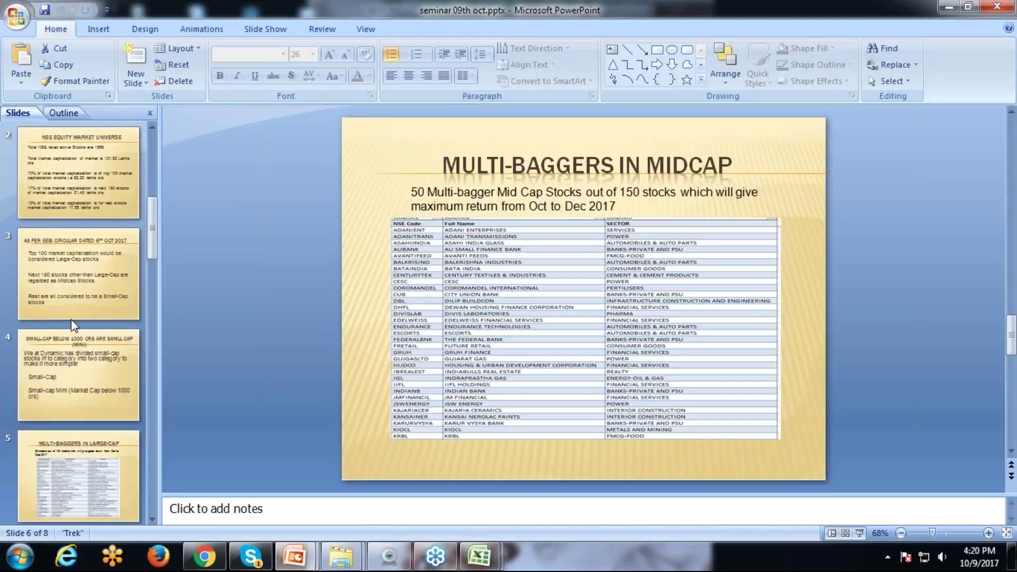
left_click(132, 313)
left_click(131, 448)
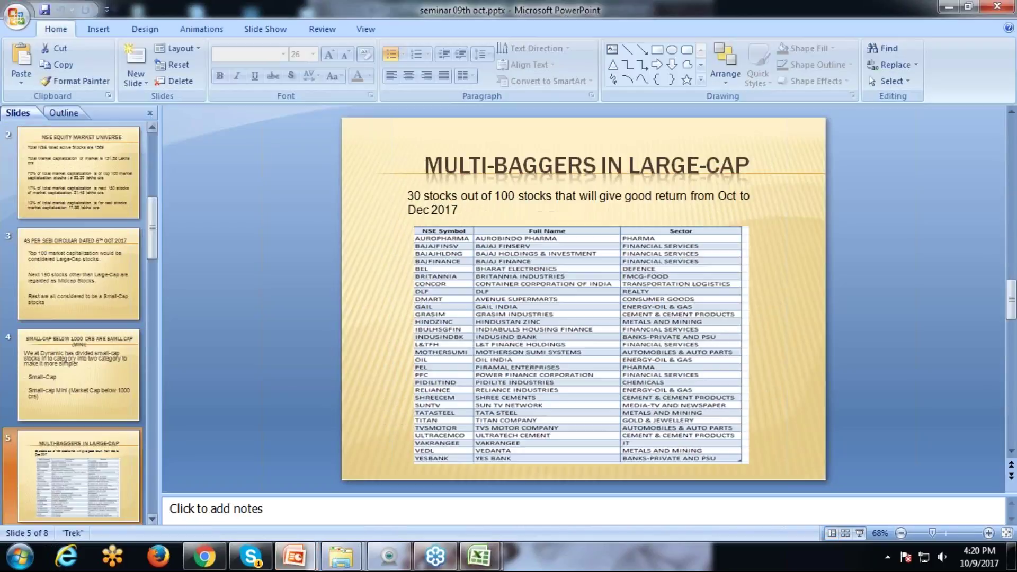
key("Up")
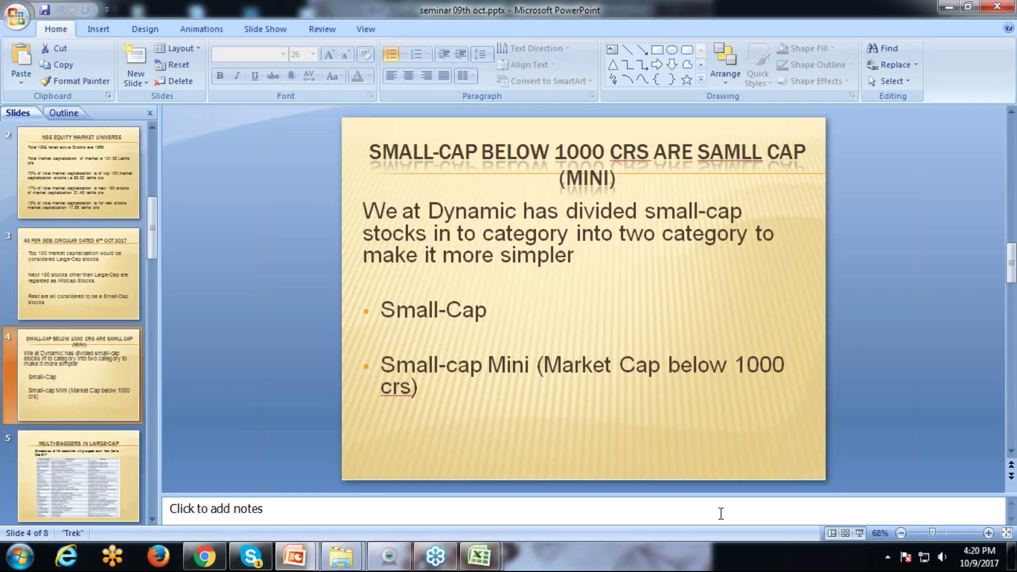
left_click(859, 534)
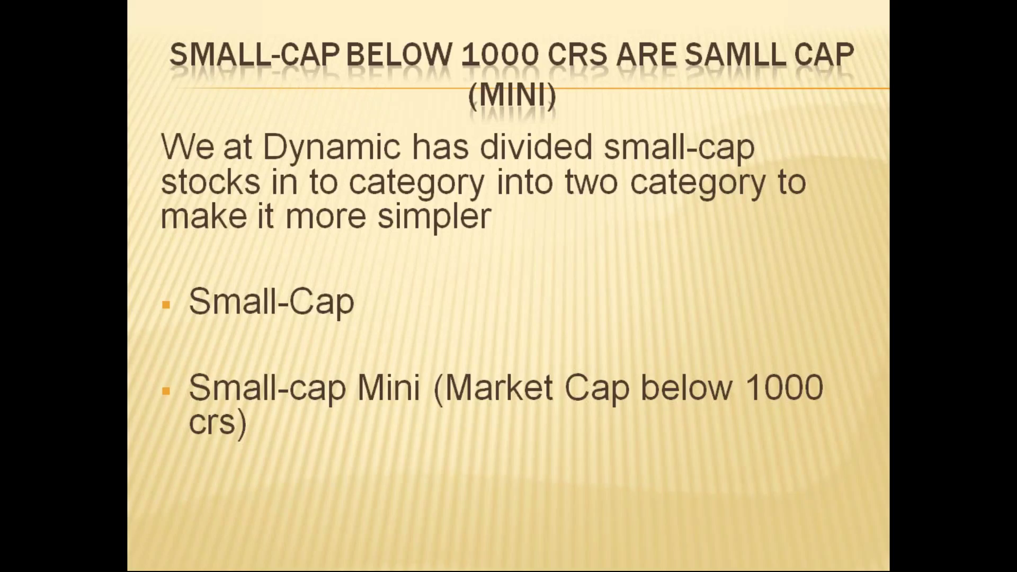